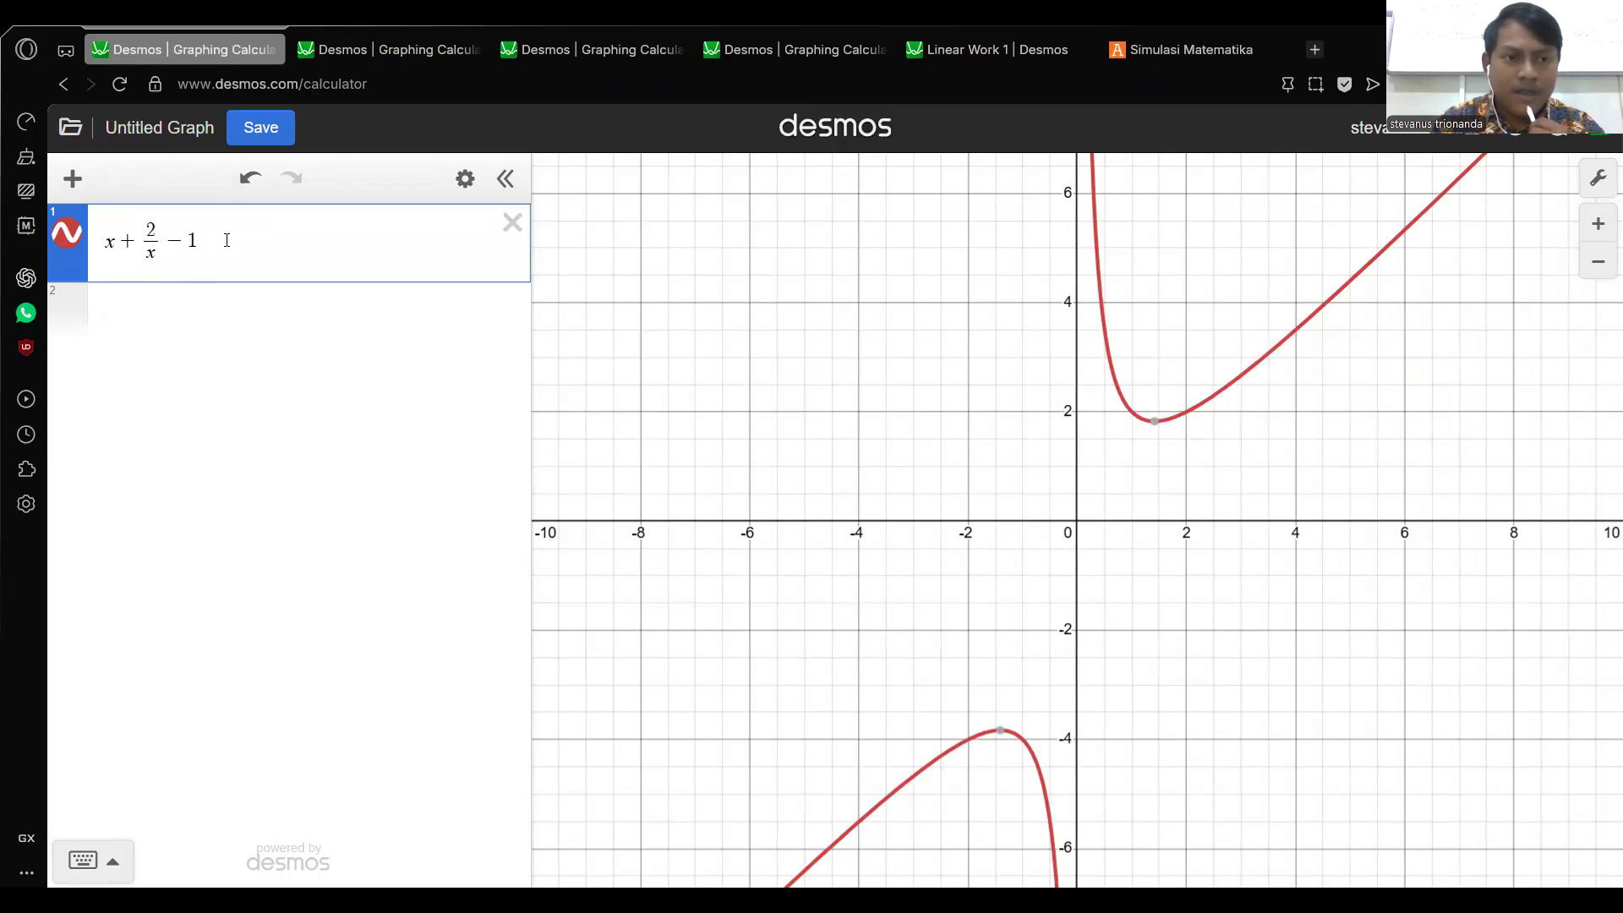
Add the rational function y = (x+2)/(x−1) as a second expression, with the numerator in parentheses.
key("Return")
type("y")
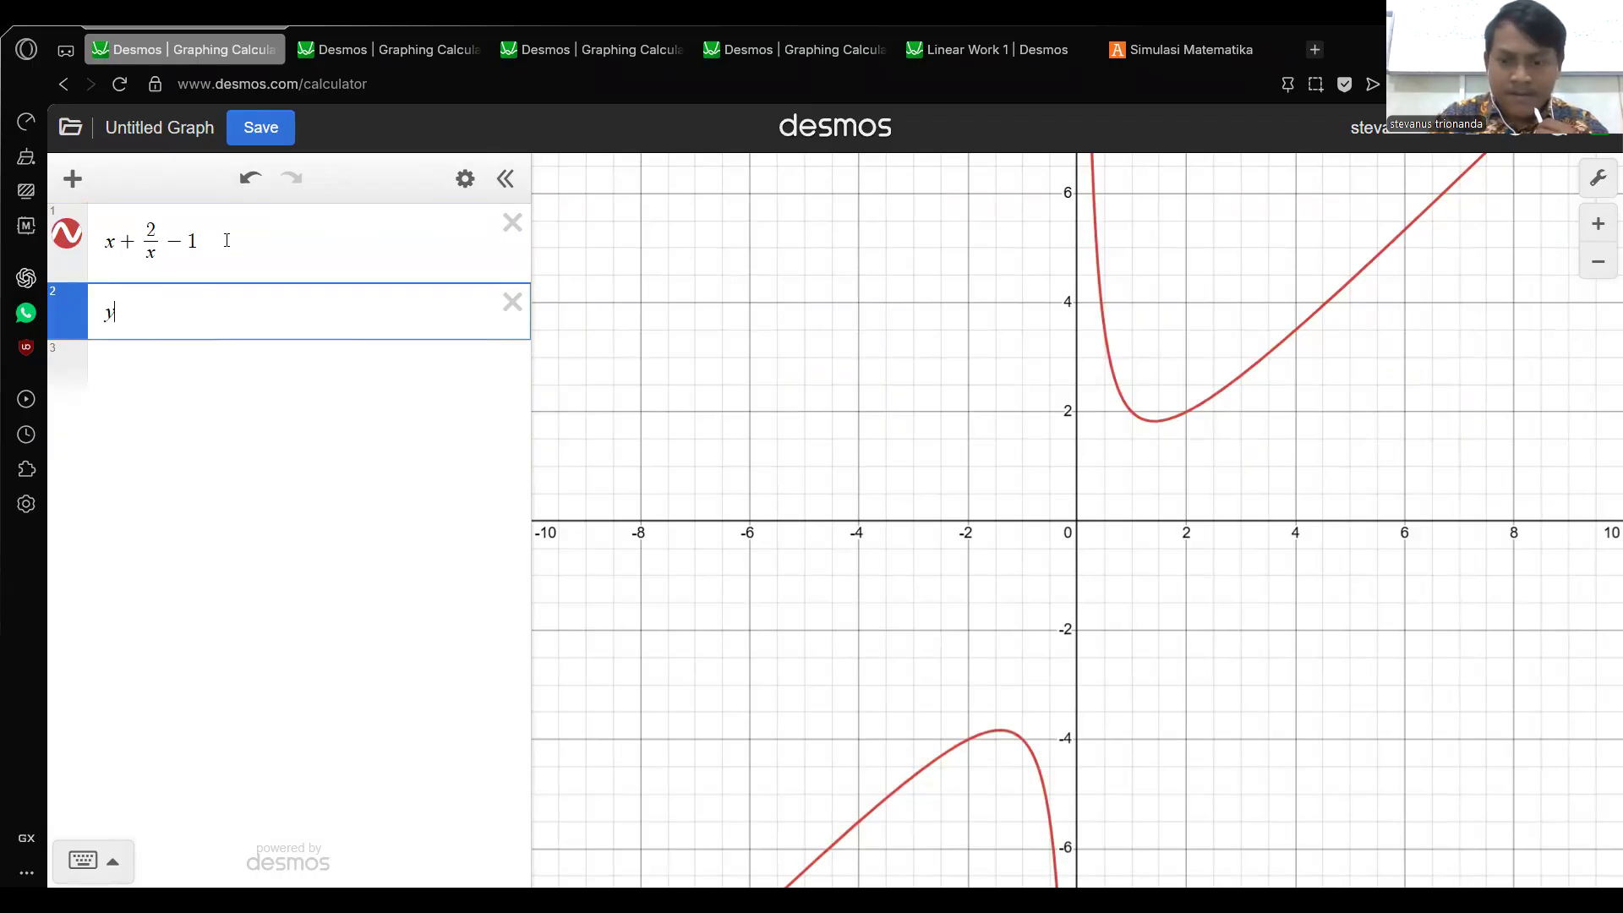
type("=(")
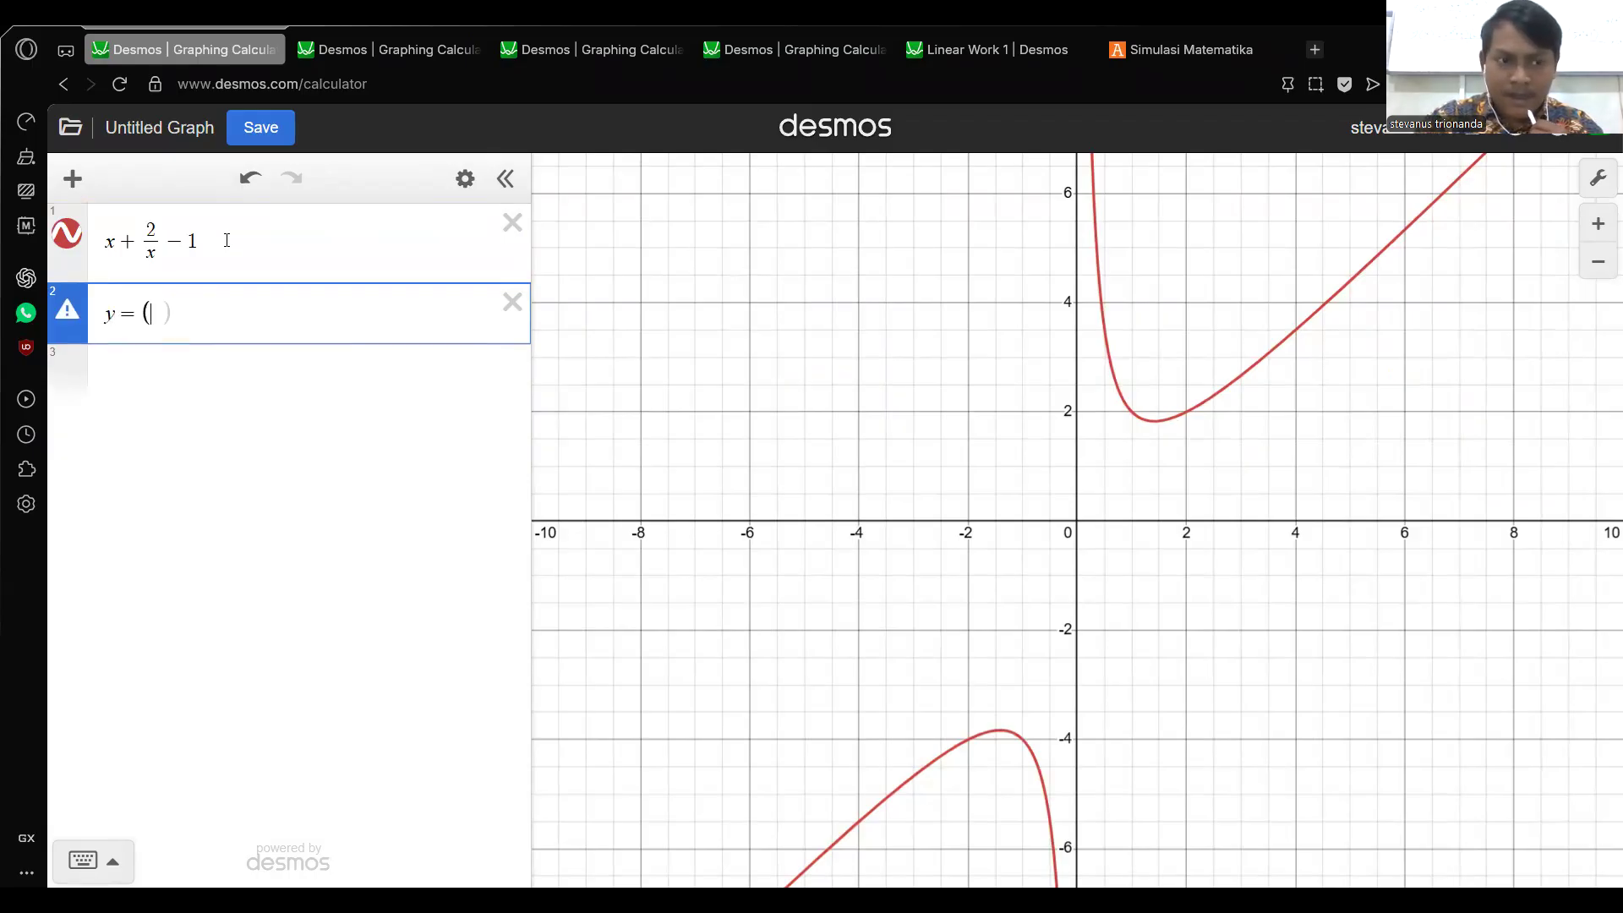
type("x")
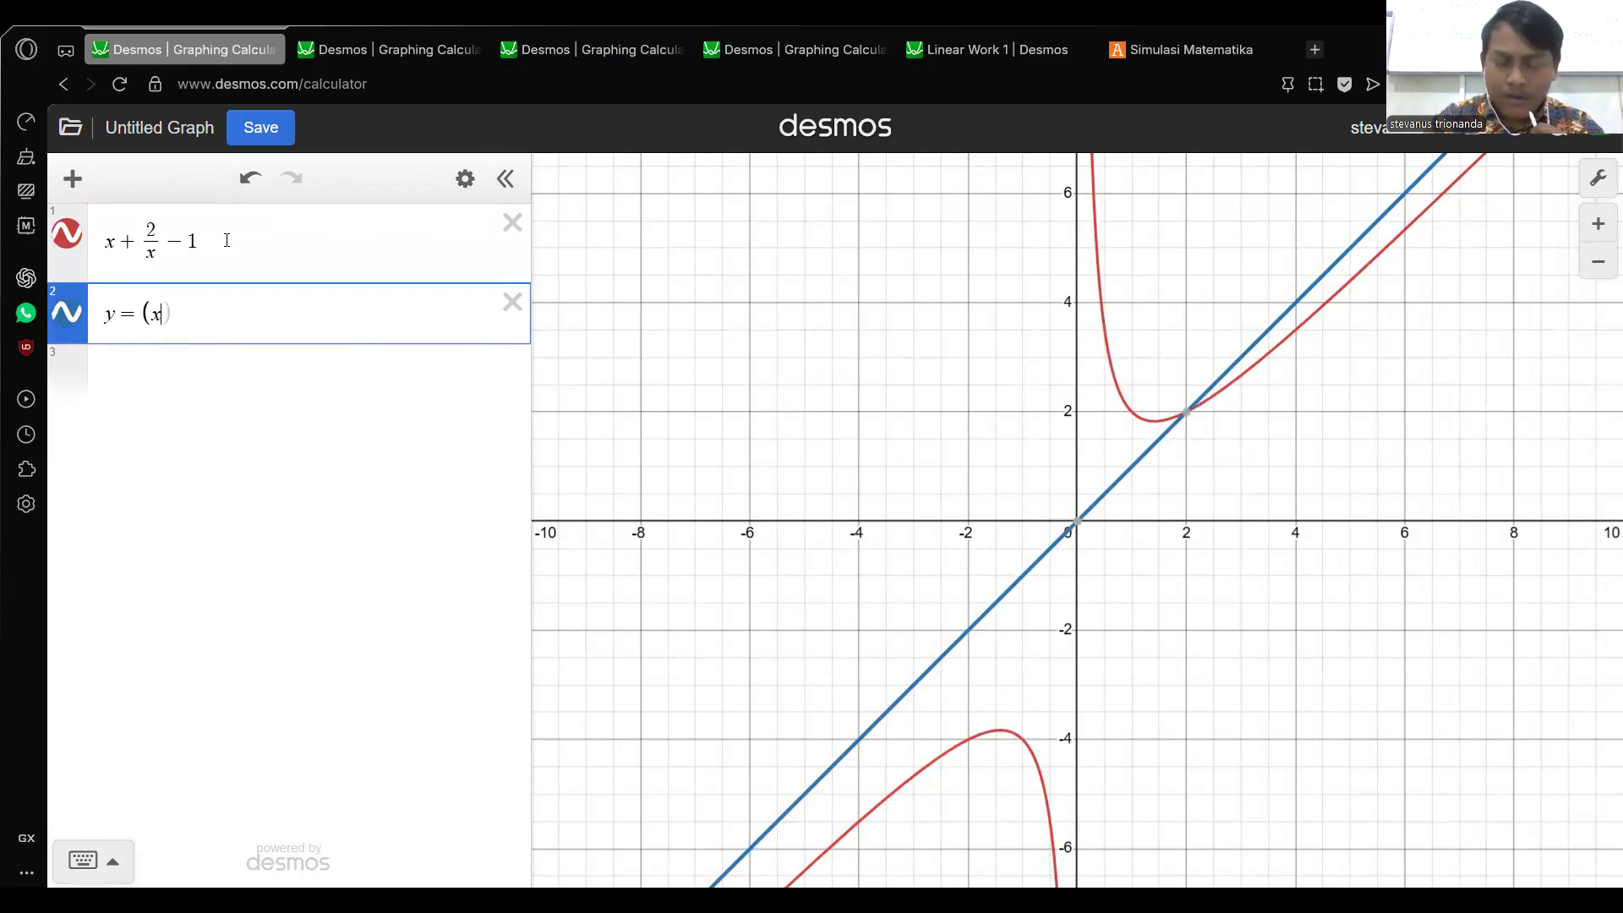
type("+2")
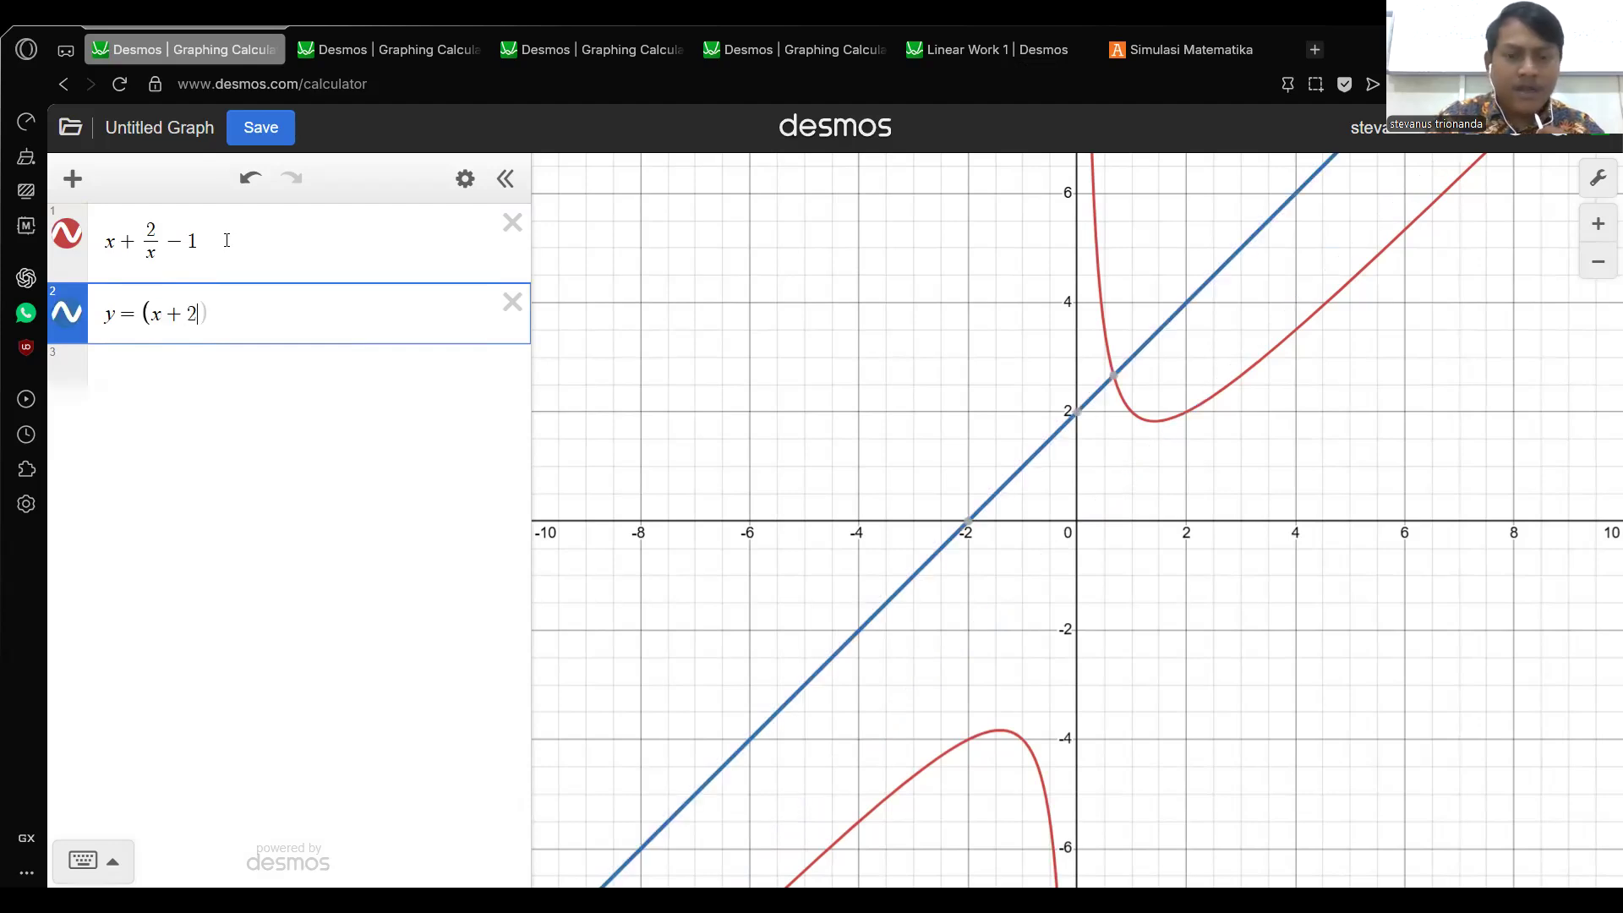
type(")")
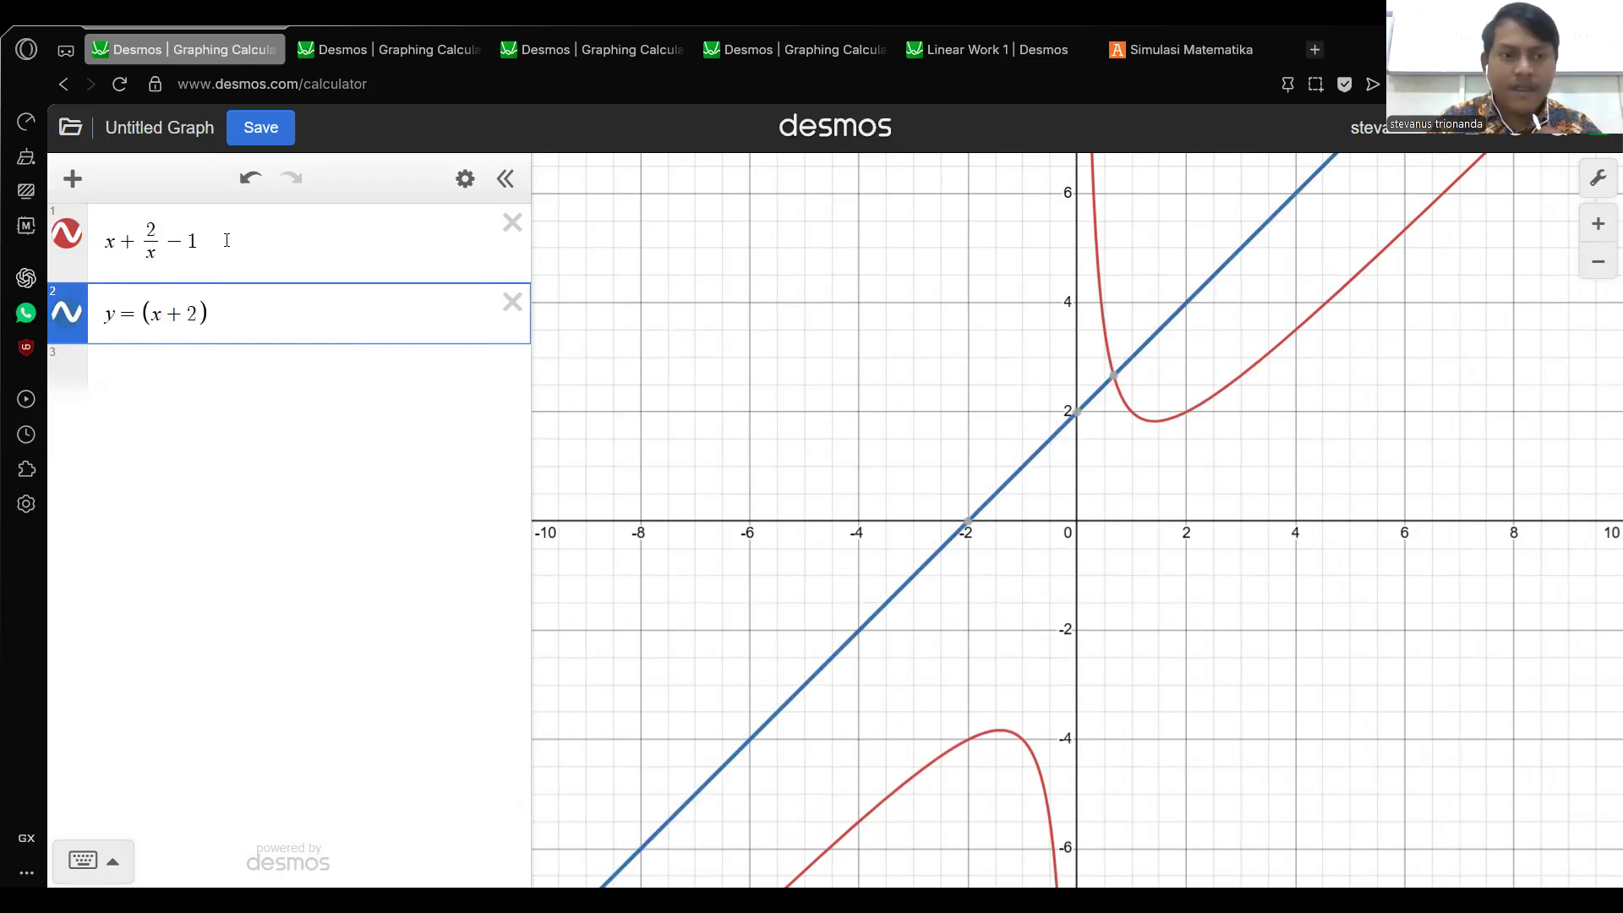
type("/x")
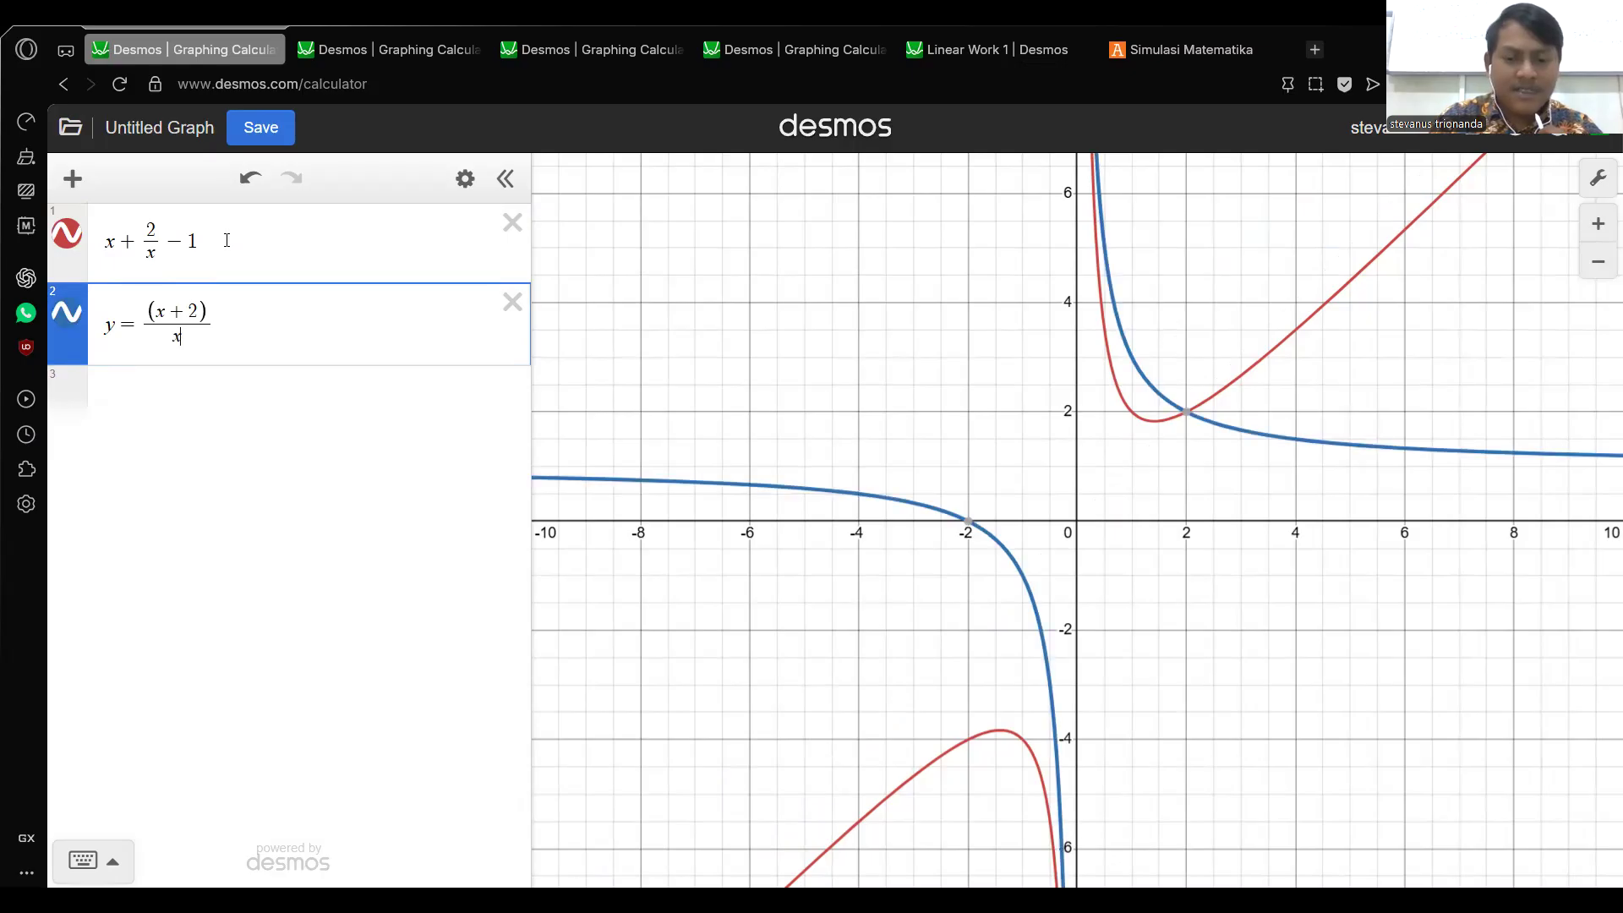
type("-1")
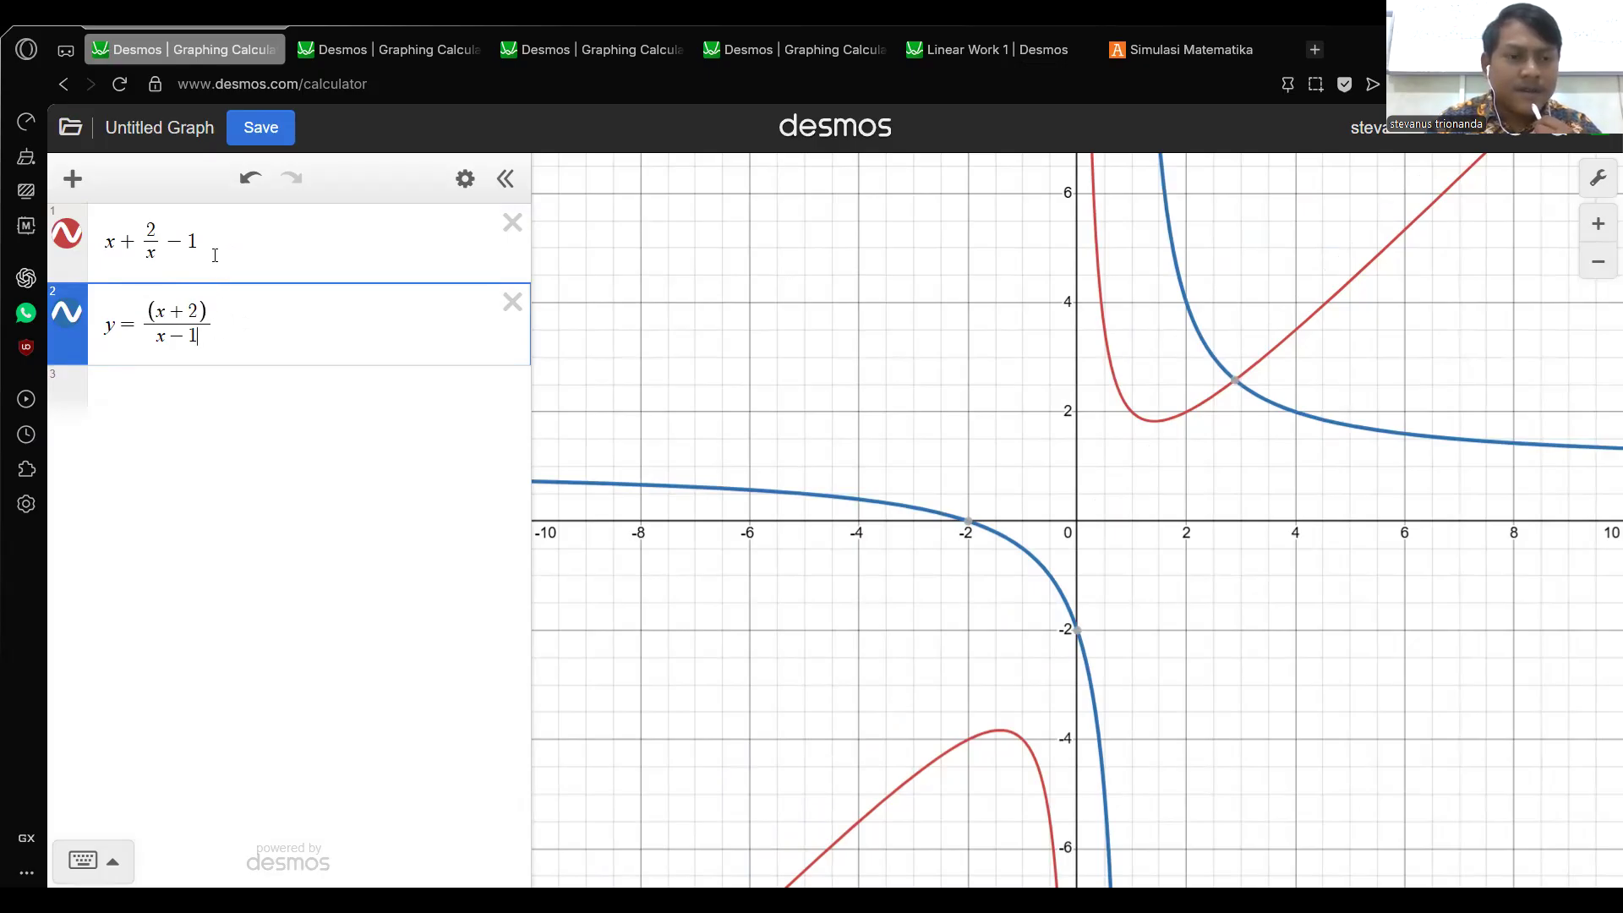
Insert the expression x + 2/x − 1 directly below the first expression, with only x as the denominator.
left_click(229, 242)
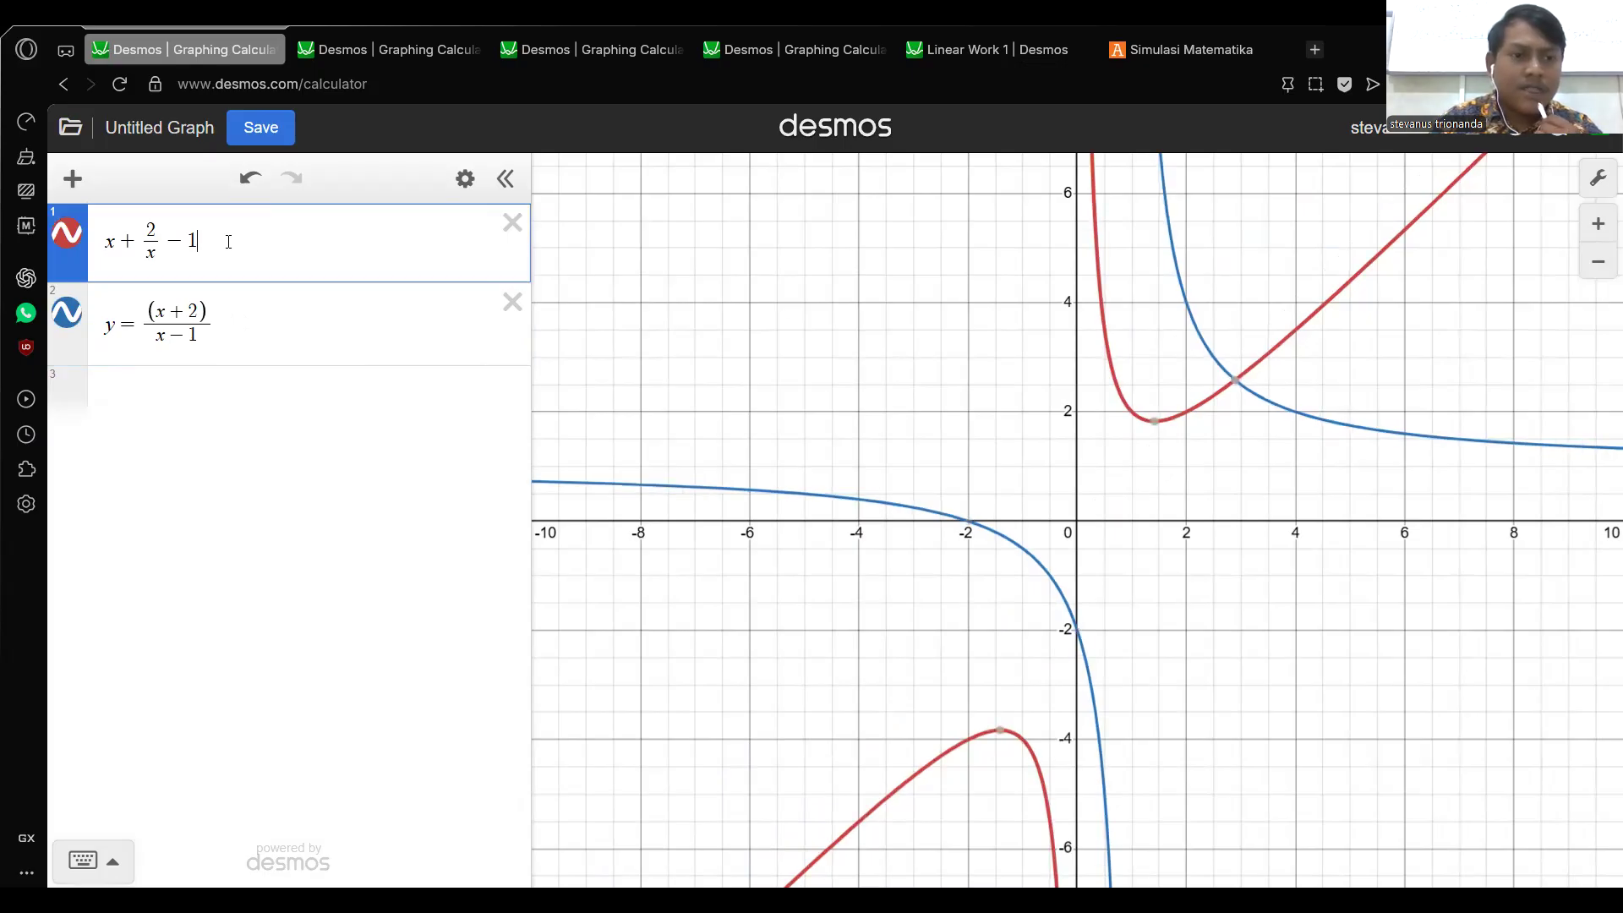
key("Return")
type("x")
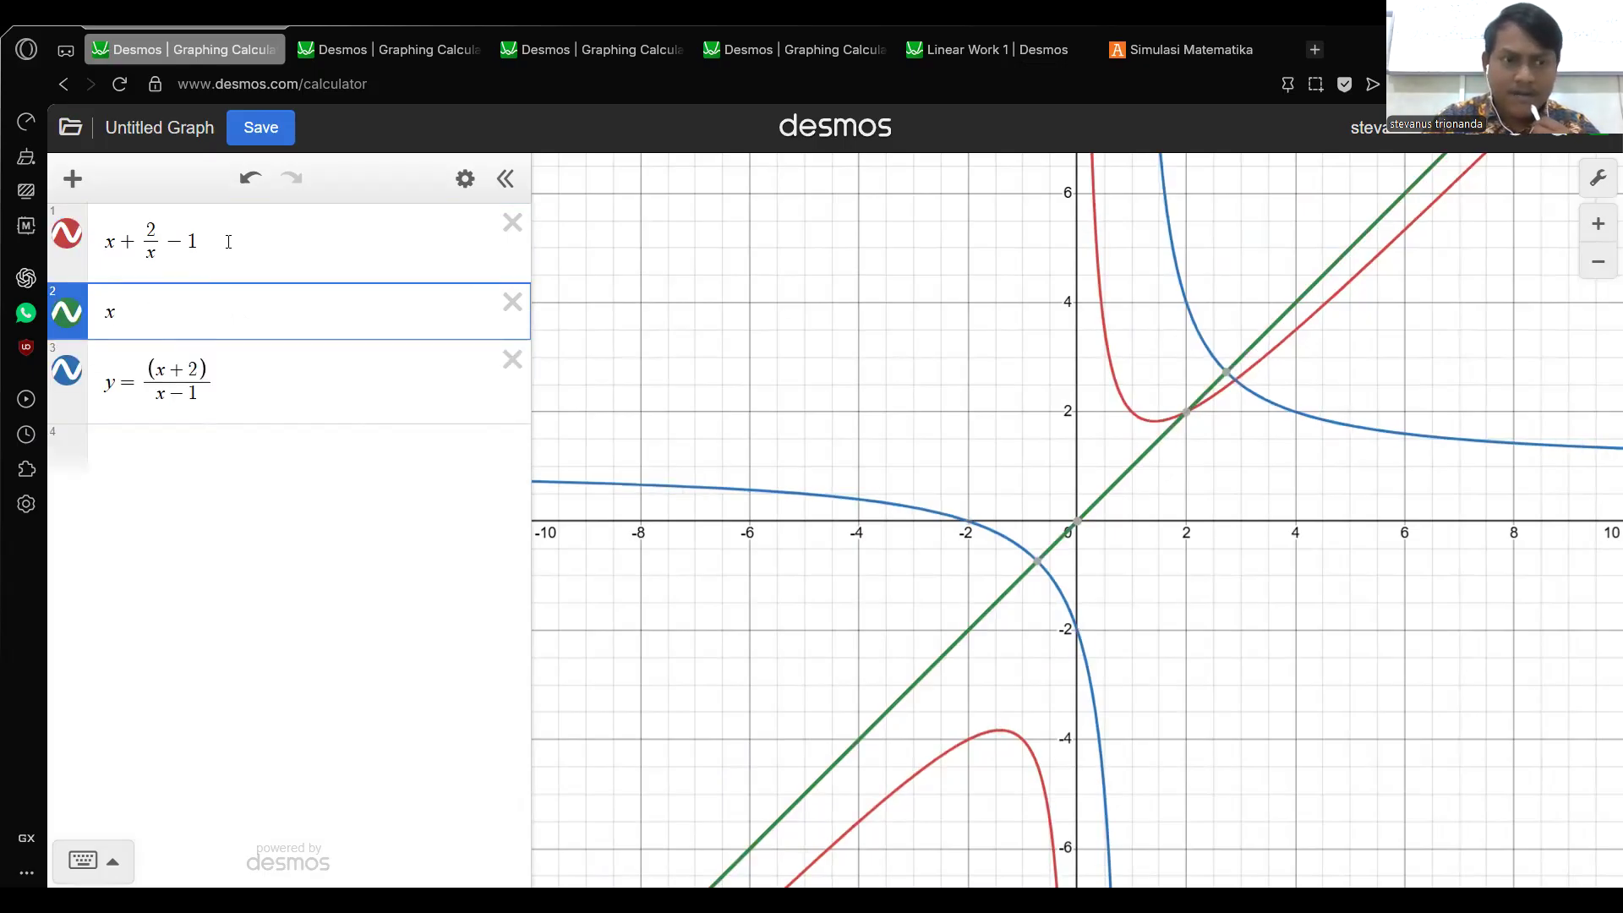
type("+2")
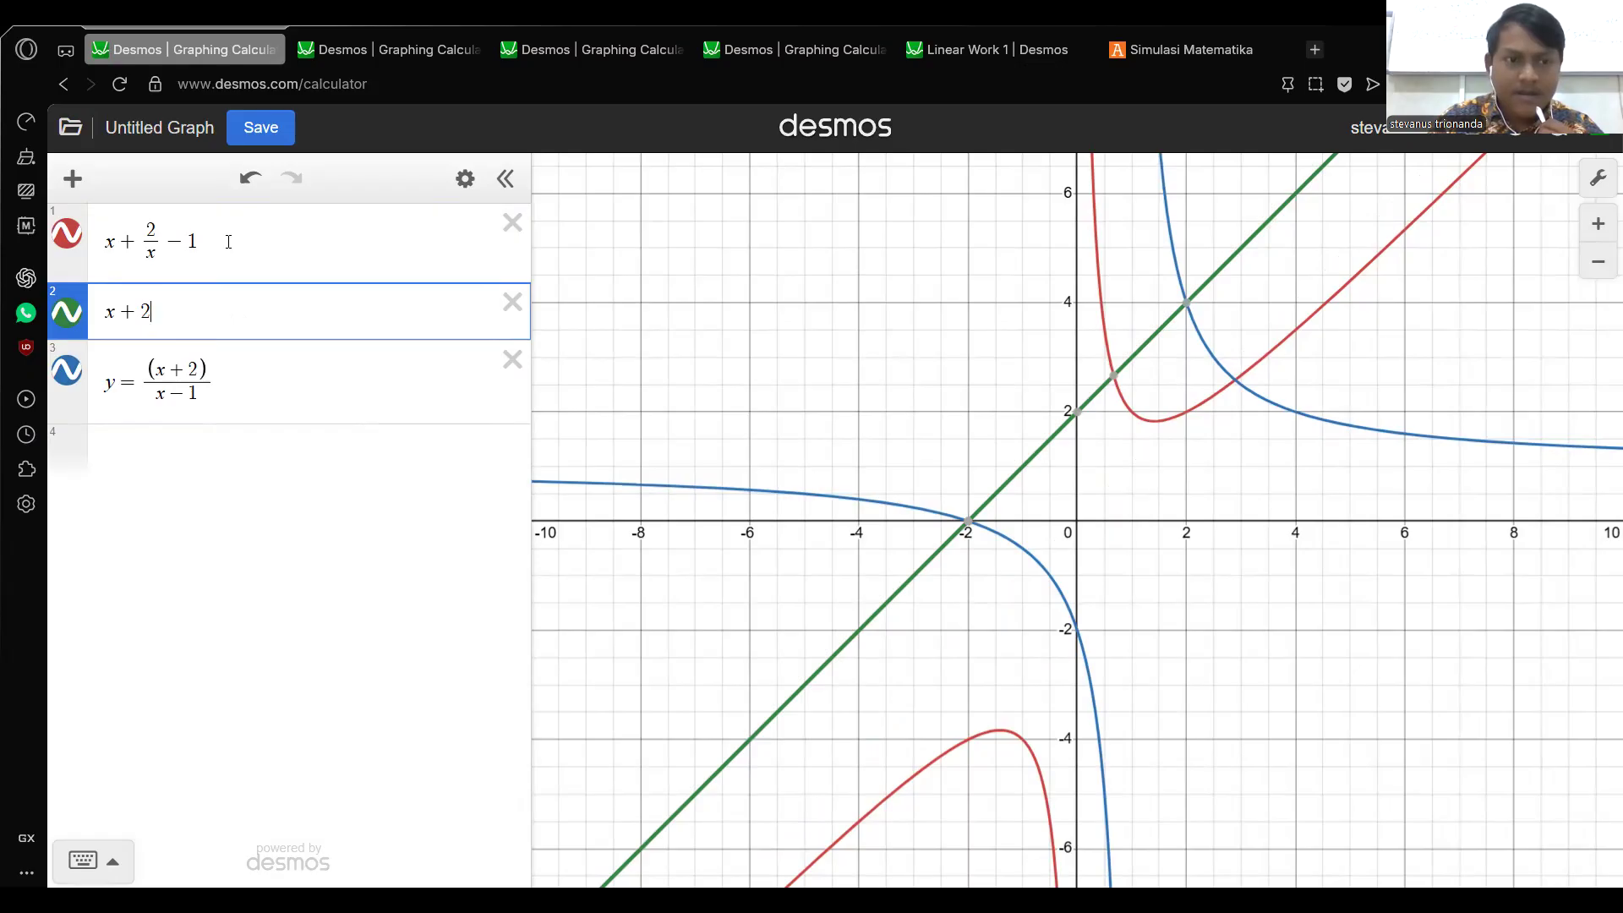
type("/")
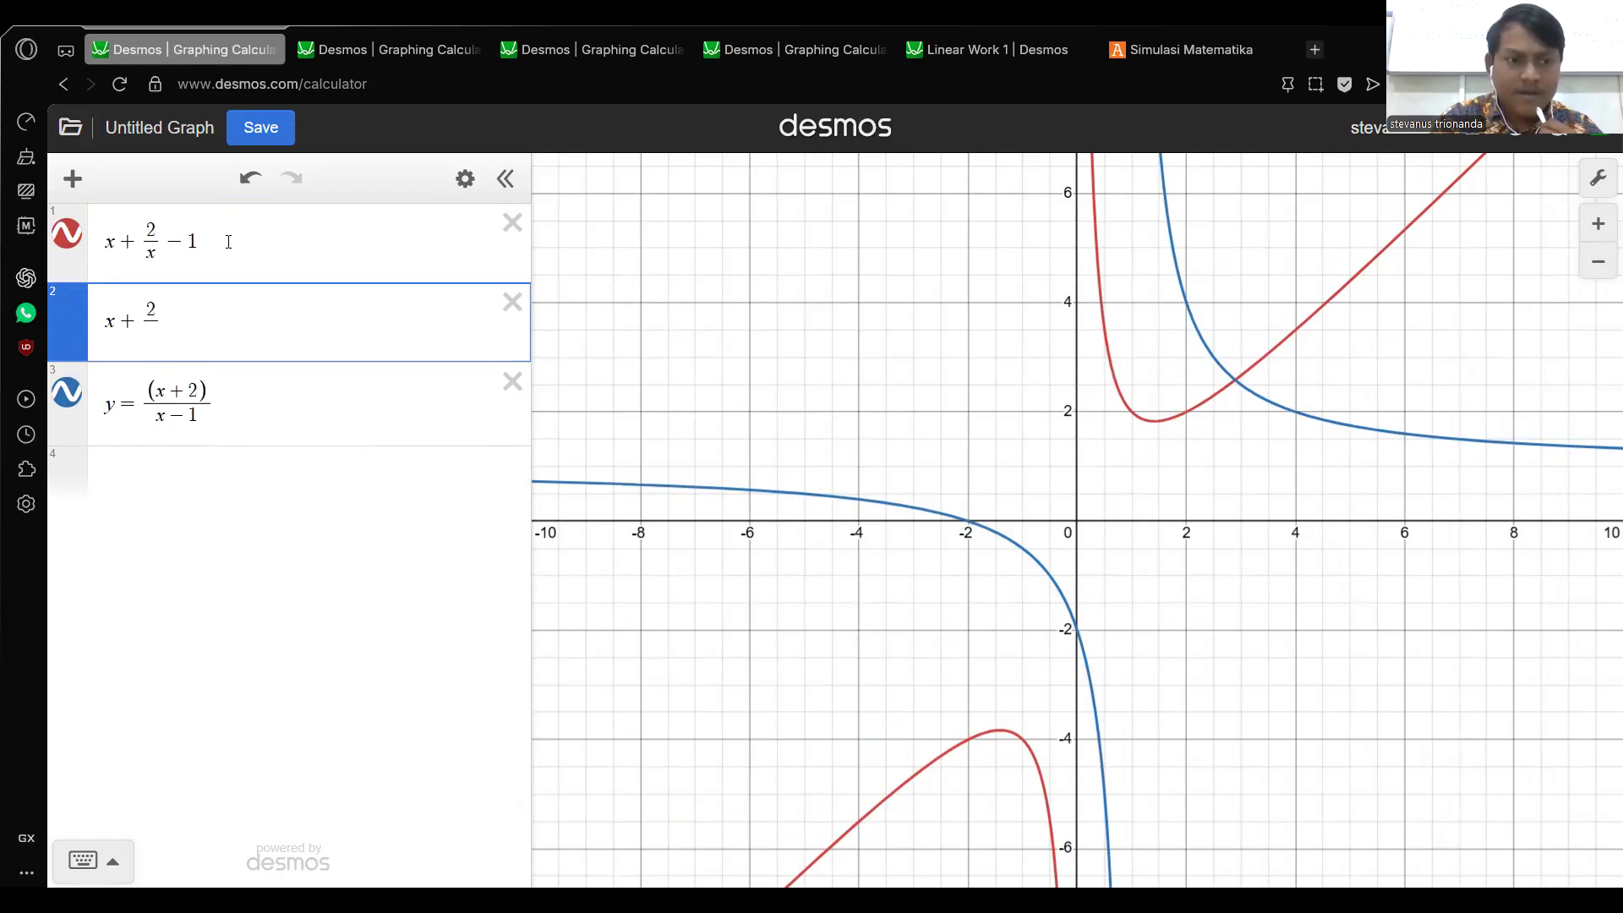
type("x")
key("Right")
type("-1")
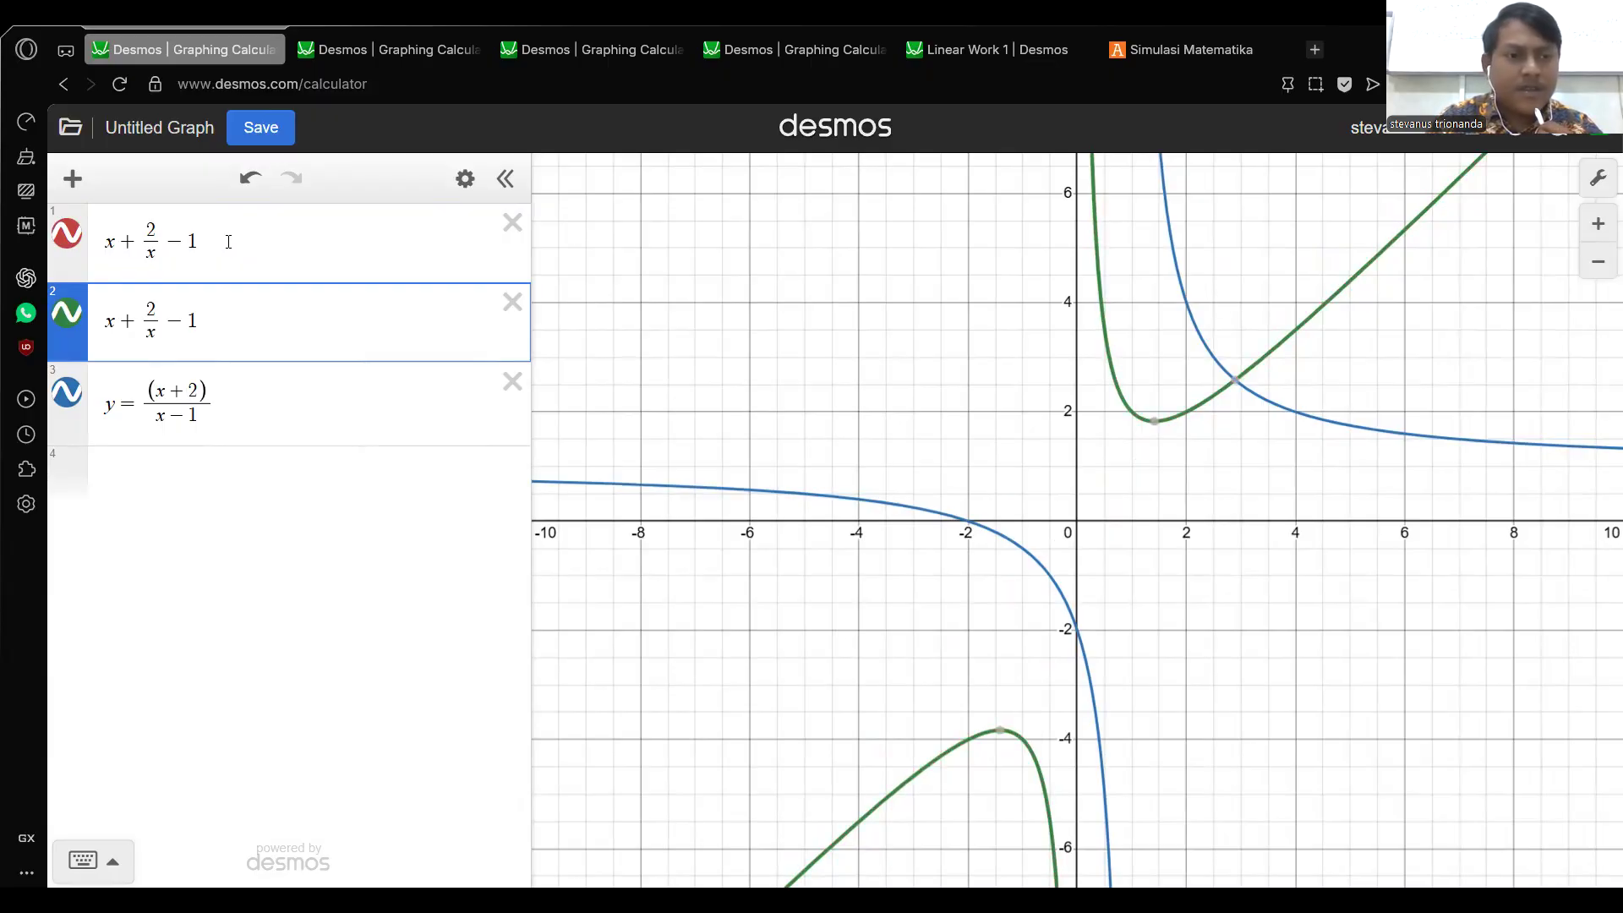
Move the −1 into the denominator of the newly inserted expression so it reads x + 2/(x−1).
key("BackSpace")
key("BackSpace")
key("Left")
type("-1")
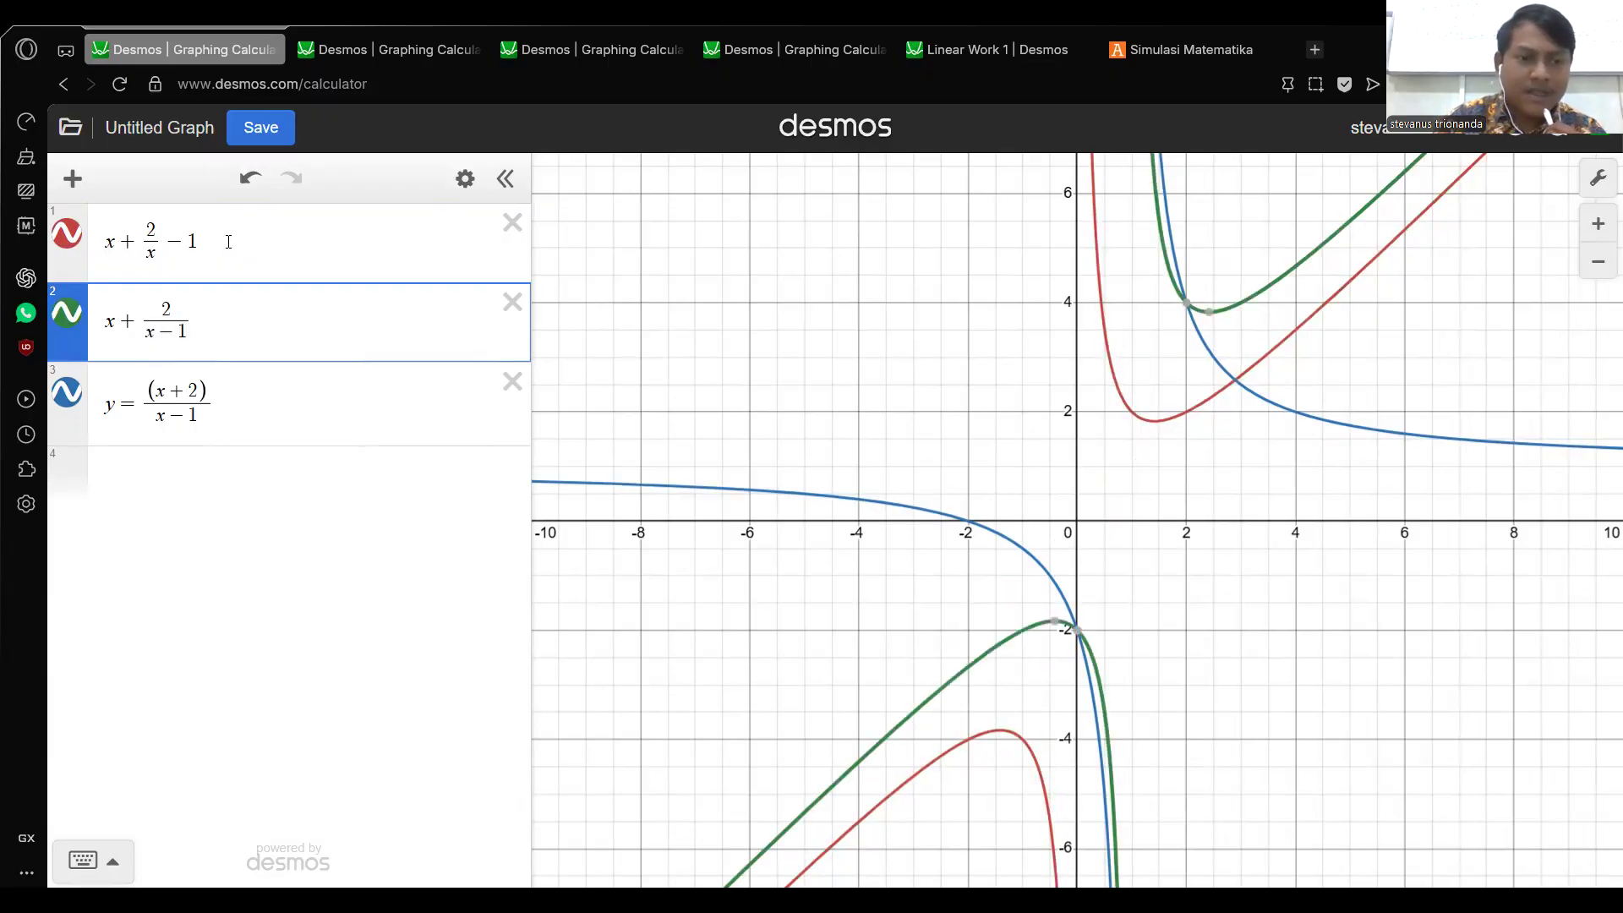
Delete the two expressions x + 2/(x−1) and x + 2/x − 1, keeping only the rational function.
left_click(513, 302)
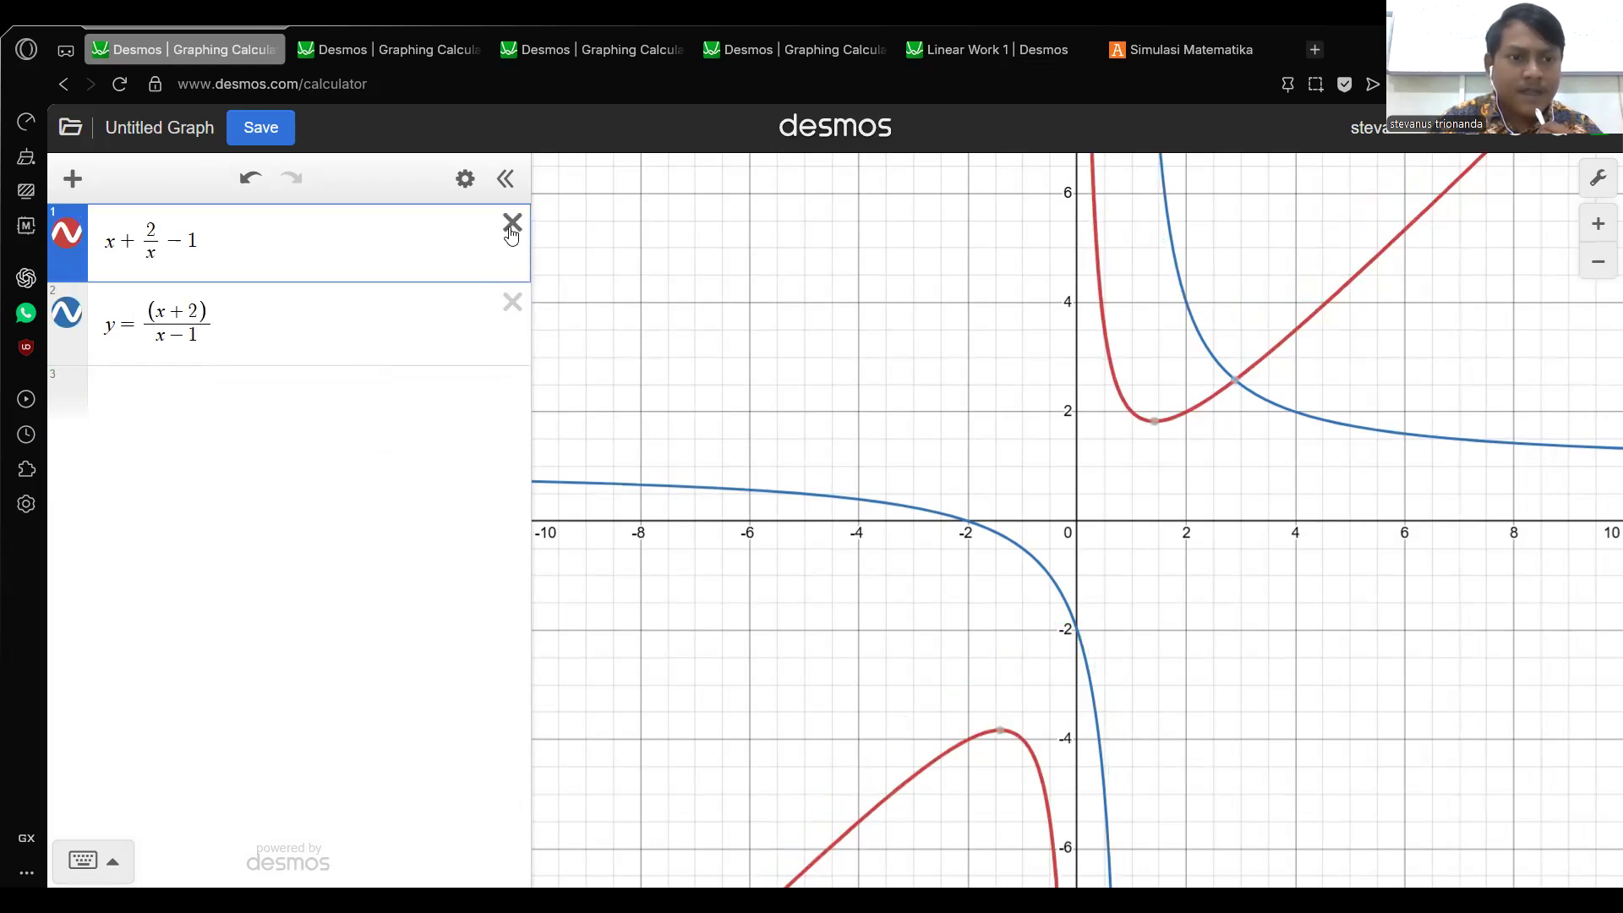
left_click(512, 224)
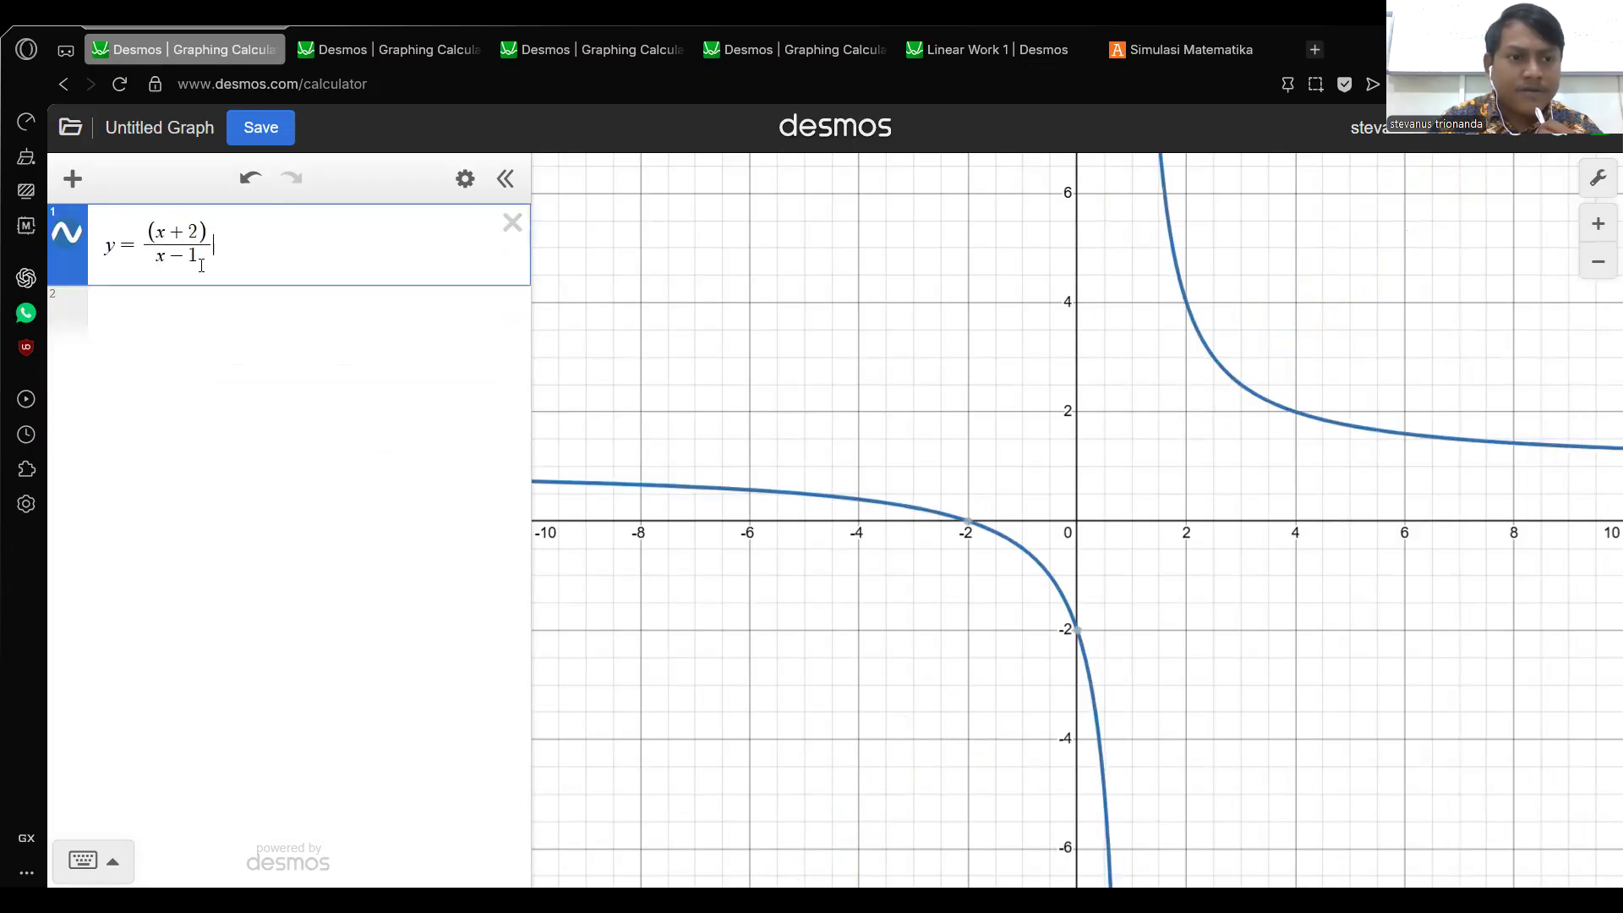
Add another expression y = (x+2)/(x−1) below the existing one, with parentheses around the numerator.
key("Return")
type("y")
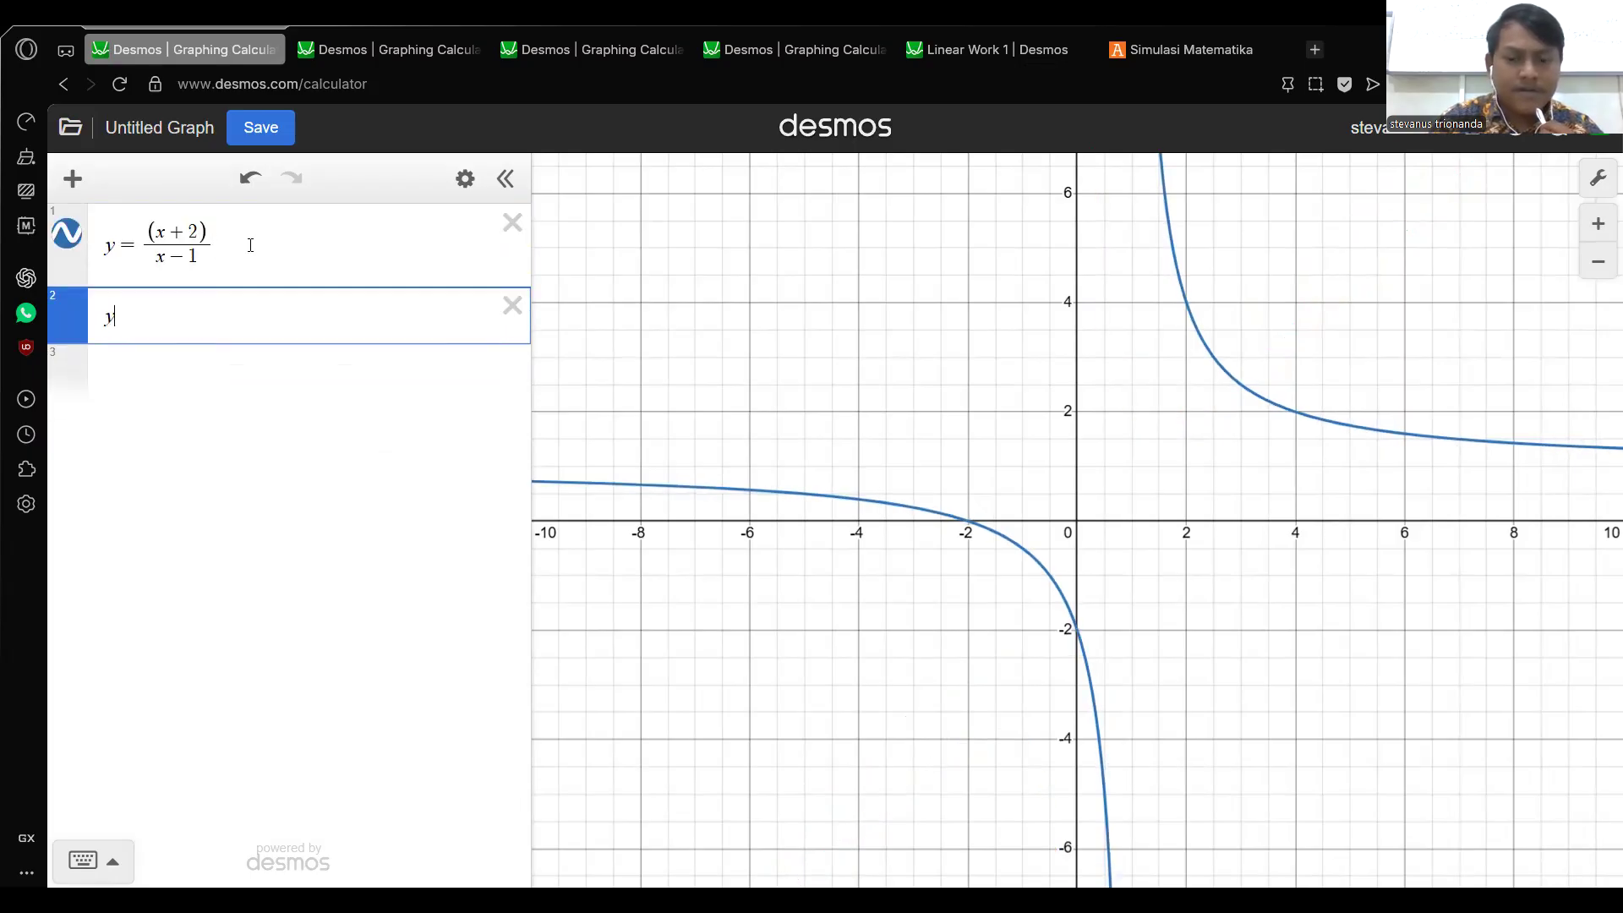
type("=(x")
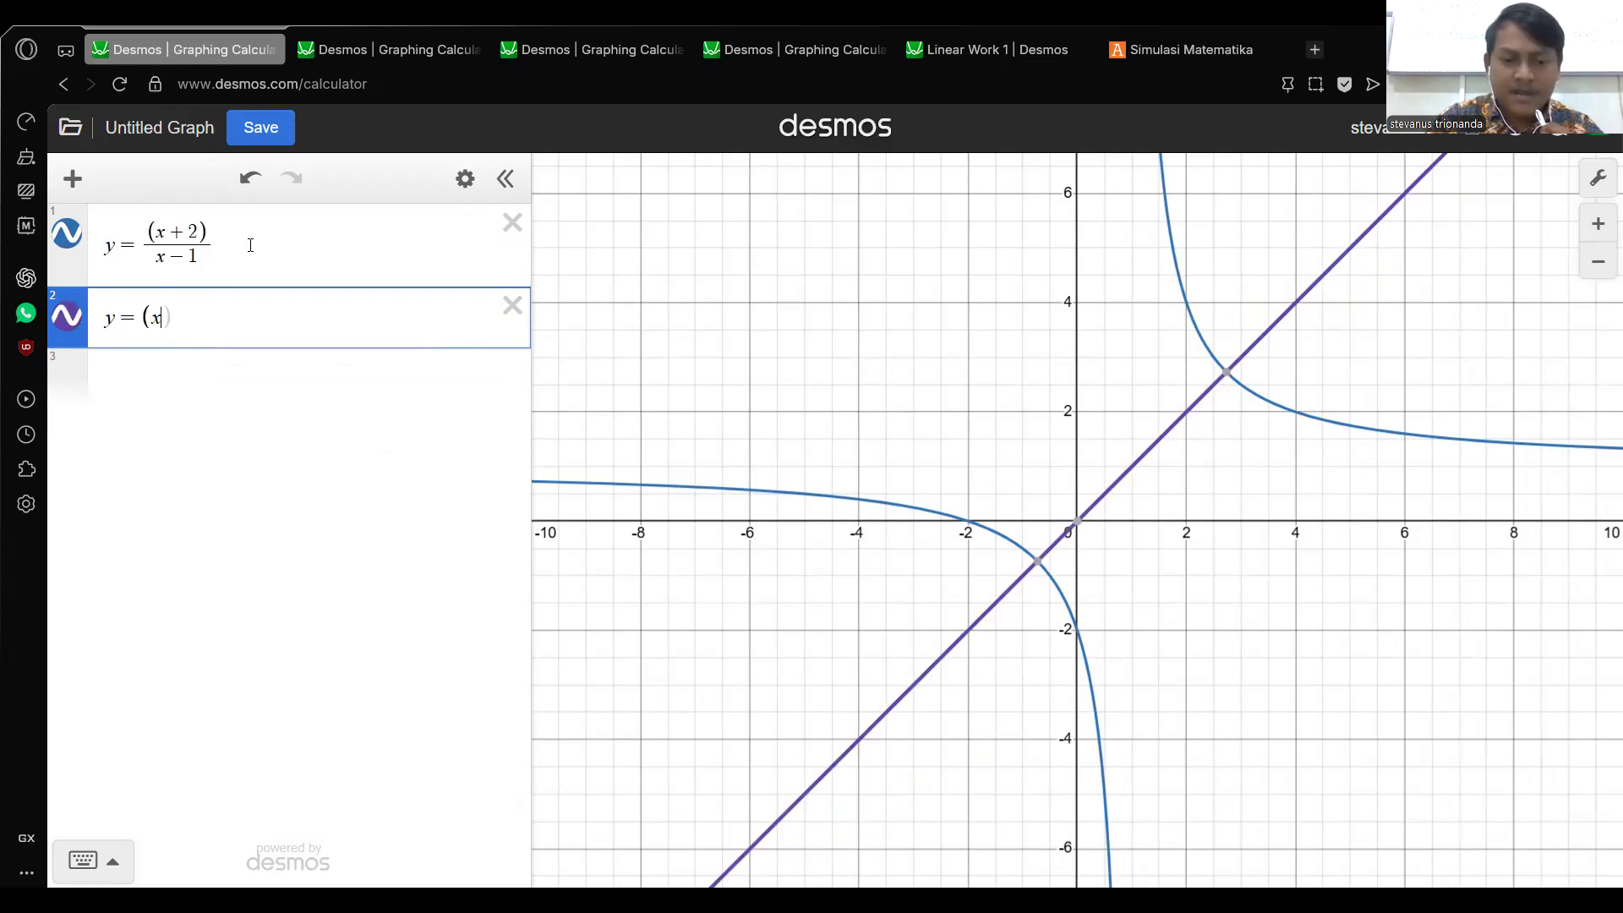
type("+2)/")
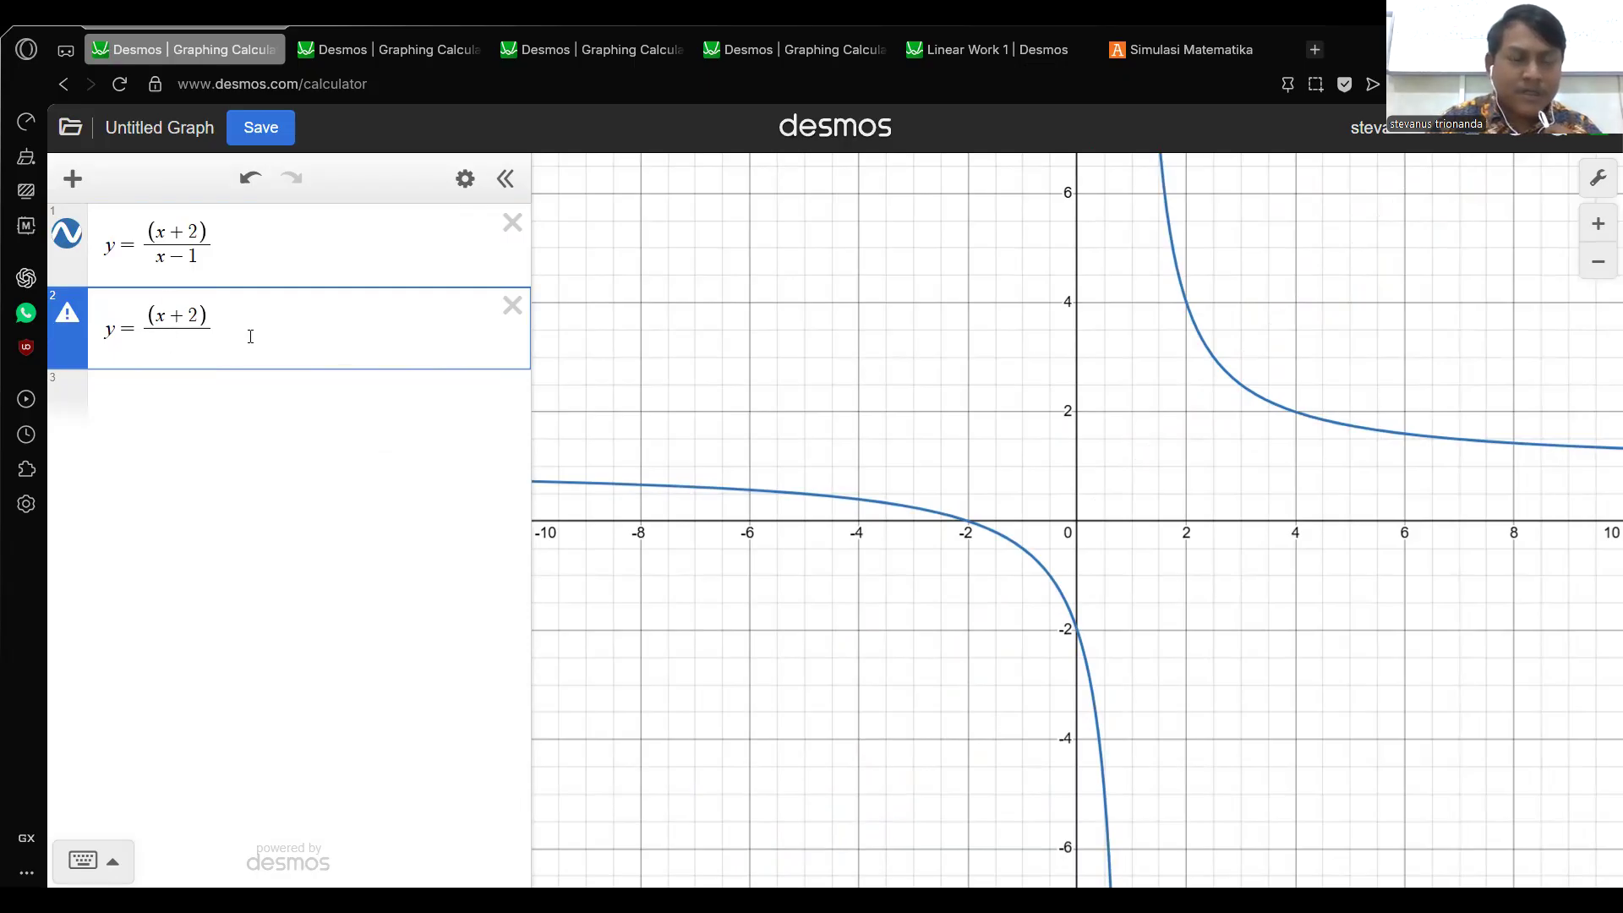
type("x-1")
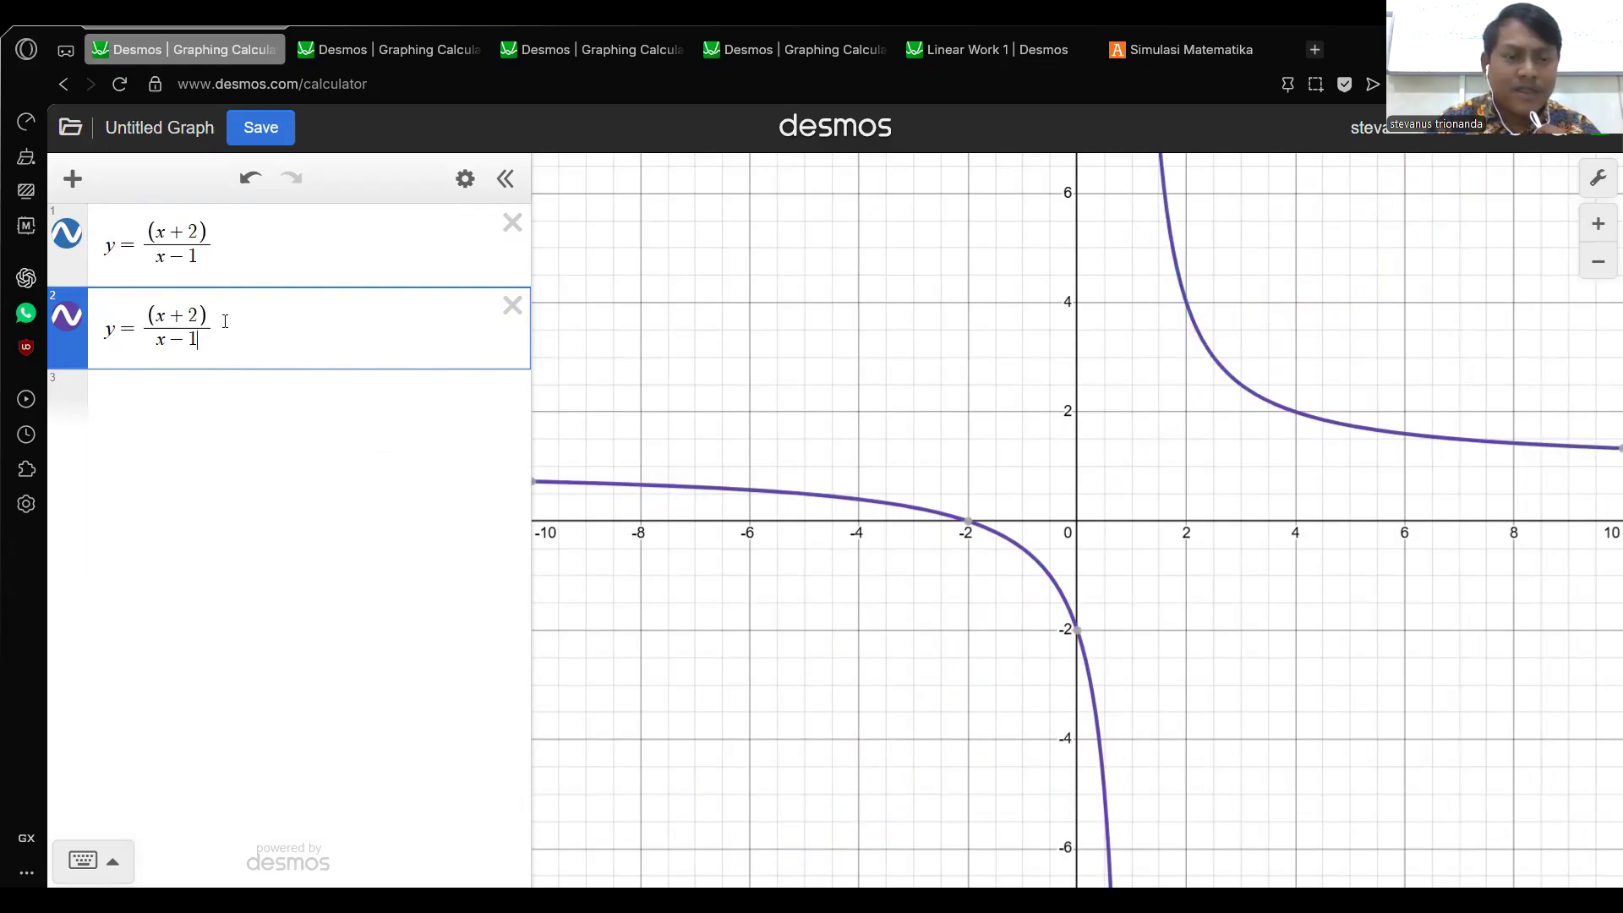
Remove the parentheses from the second expression's numerator, leaving x+2 over x−1.
key("Up")
key("Left")
key("Left")
key("BackSpace")
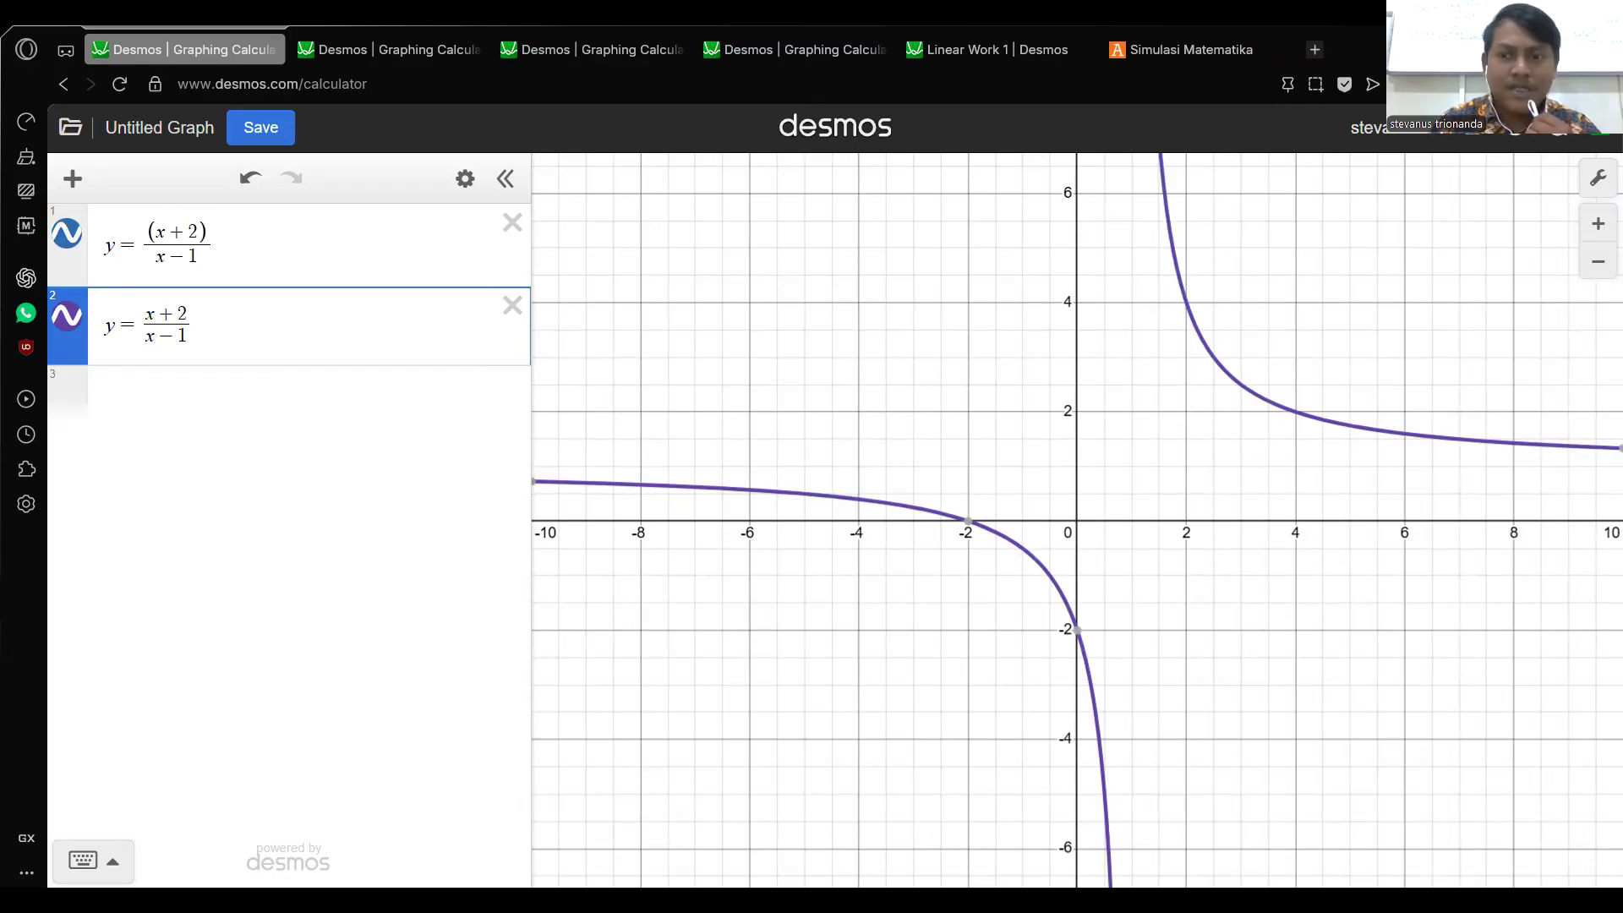
After consulting the Kendala Teknis slide, add sliders for a, b and n to y = a·b^(nx) in its calculator tab.
key("alt+Tab")
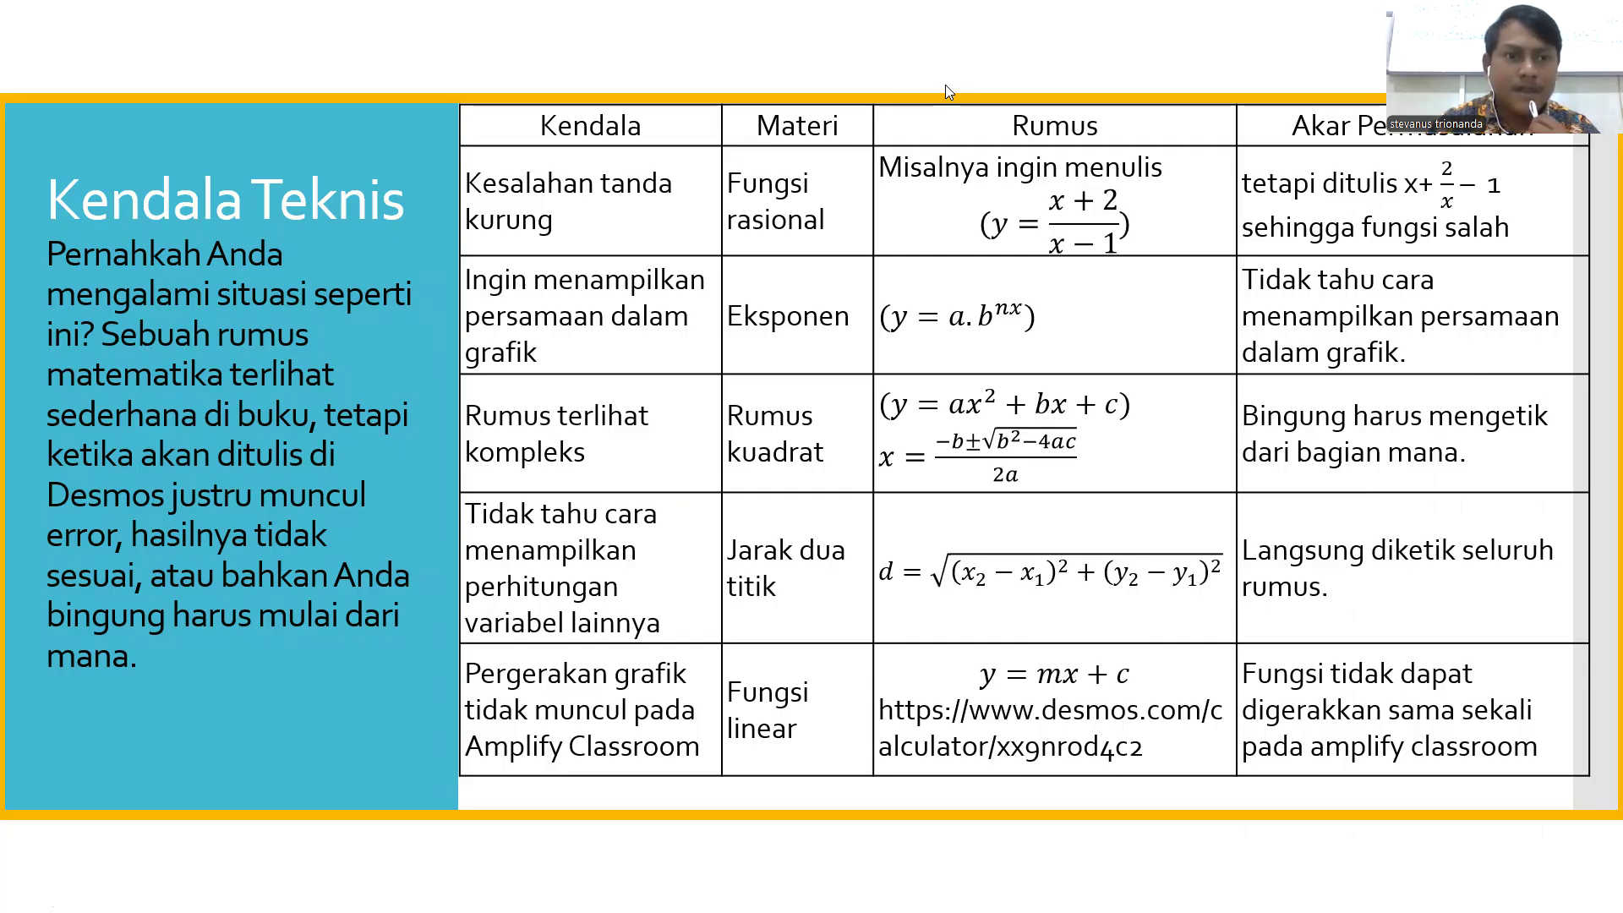
key("alt+Tab")
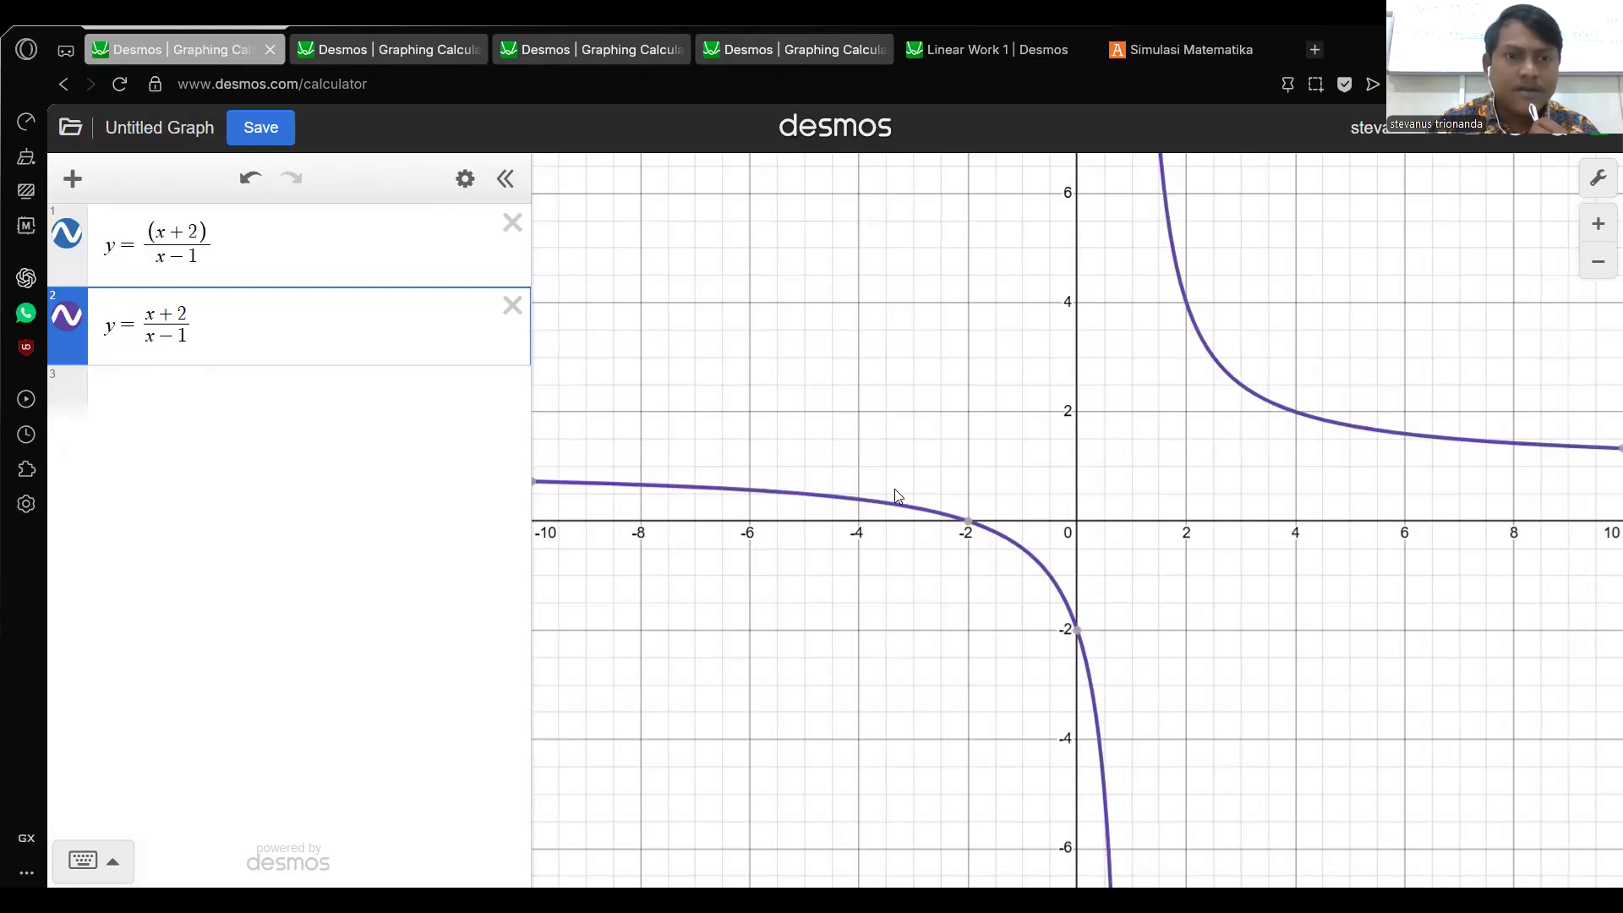
key("ctrl+Tab")
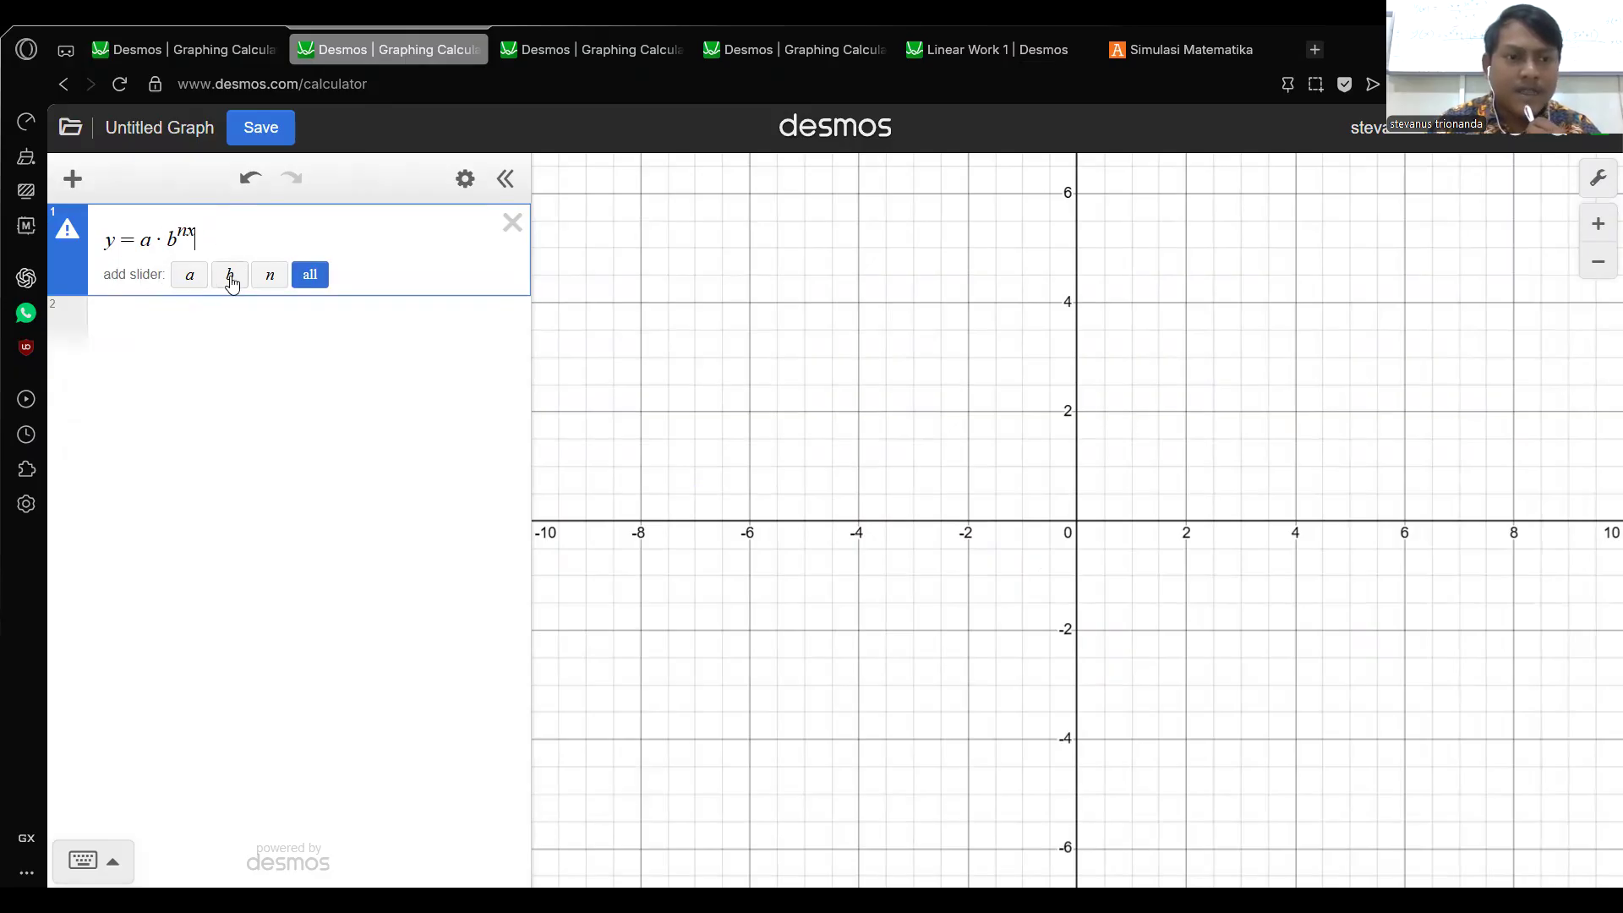
left_click(311, 278)
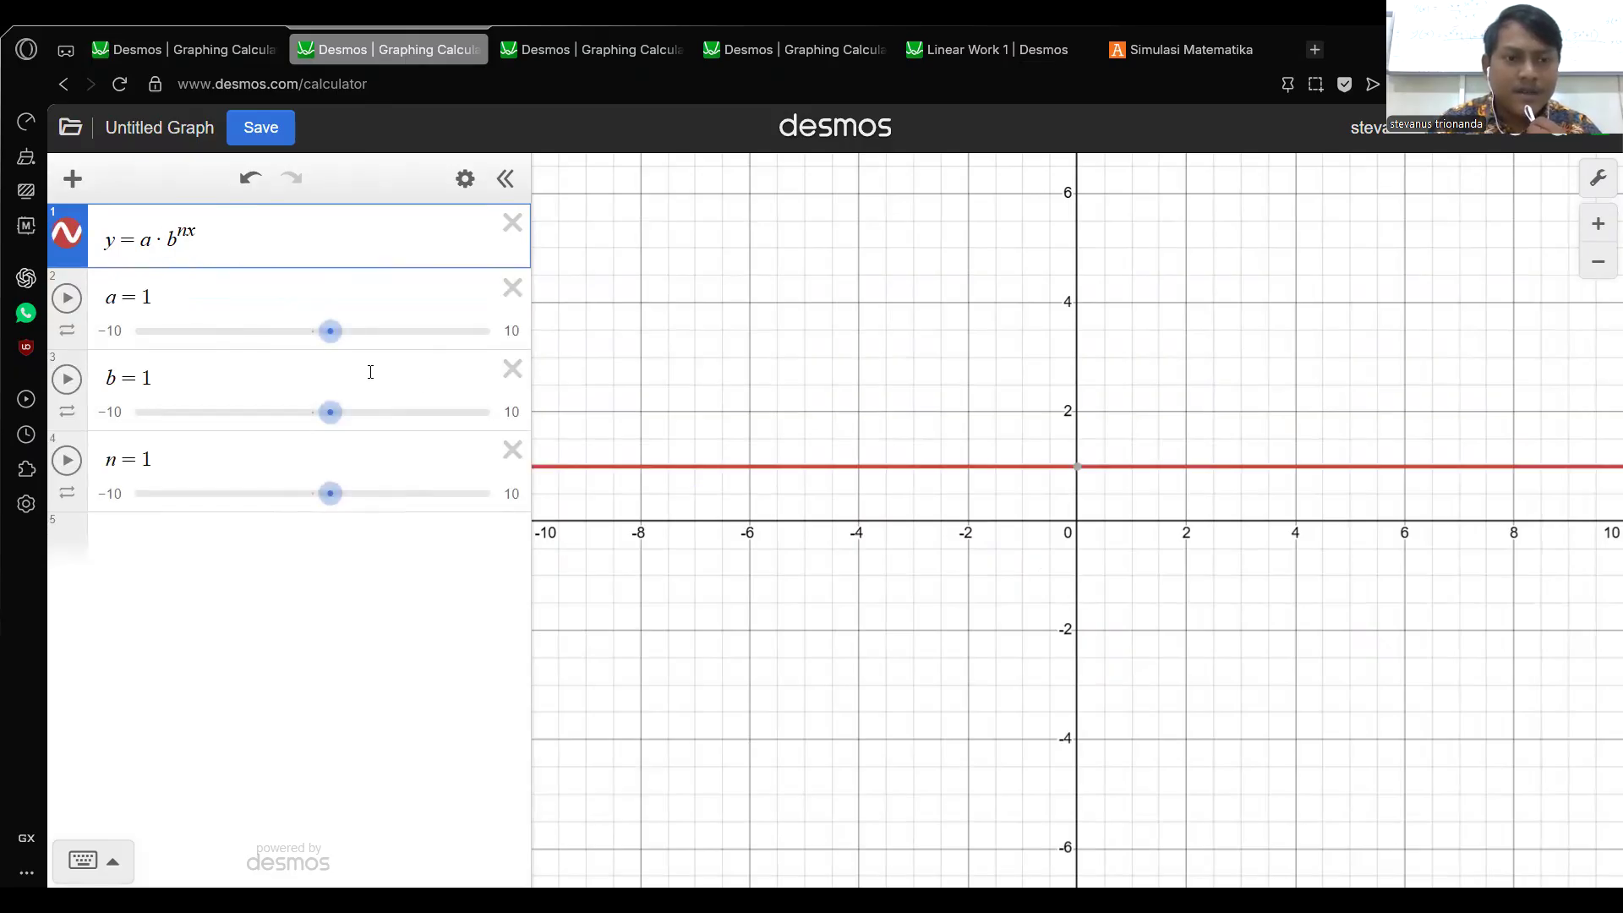
Set the sliders a and b of the exponential function to 2 each.
left_click(331, 332)
left_click_drag(330, 338, 348, 352)
left_click(336, 420)
left_click_drag(337, 420, 359, 422)
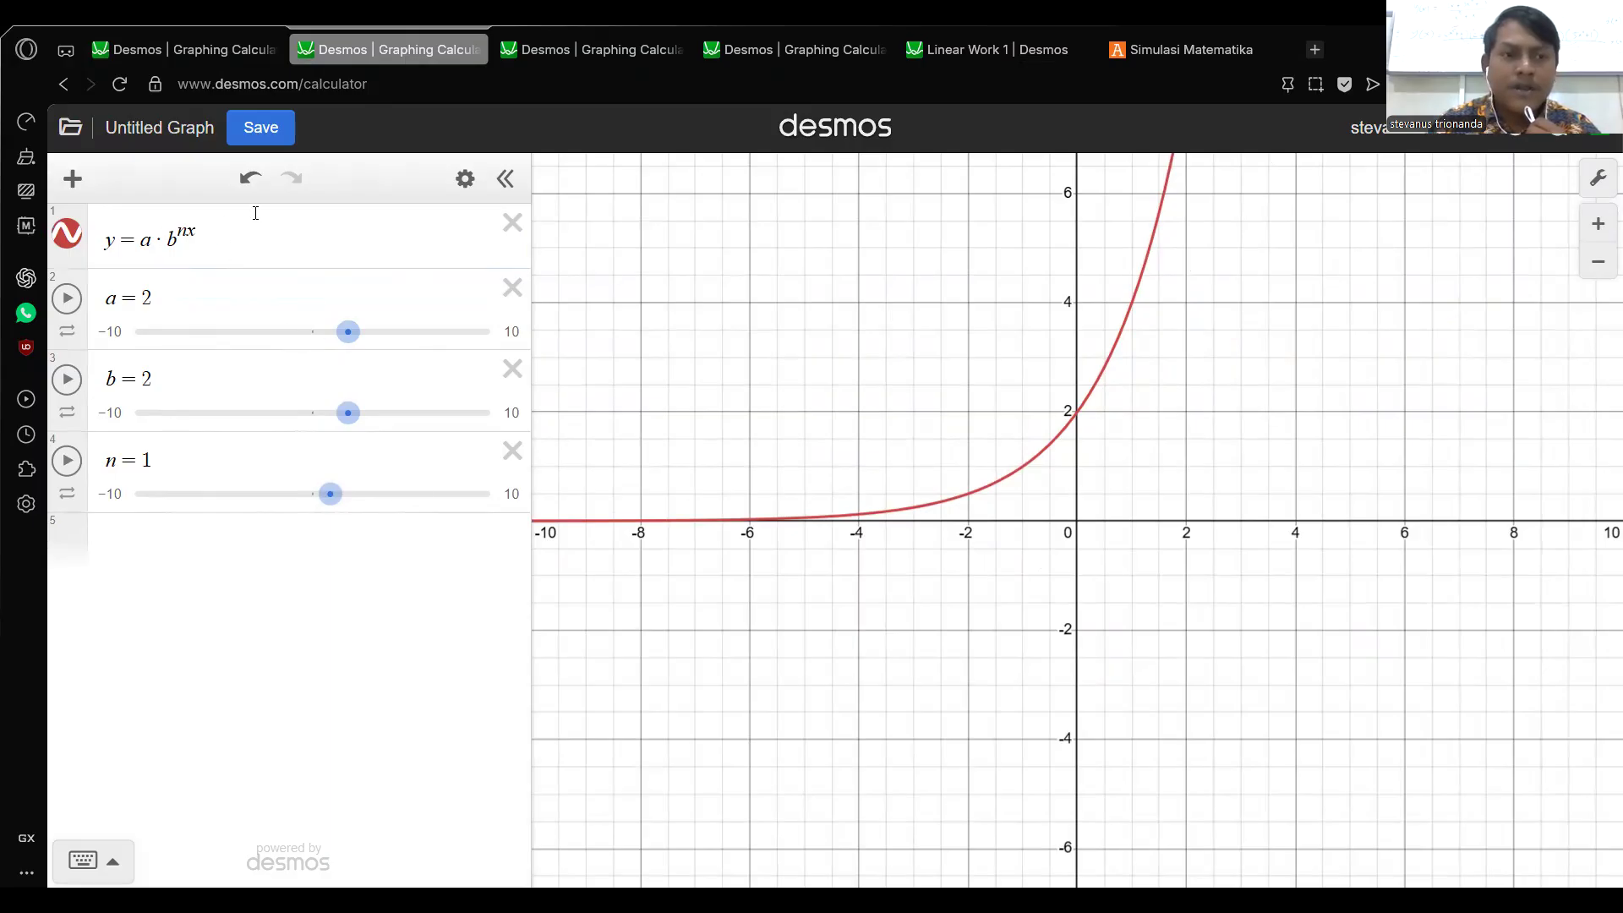
Add the point (−8,4) as a new expression below the n slider.
left_click(226, 456)
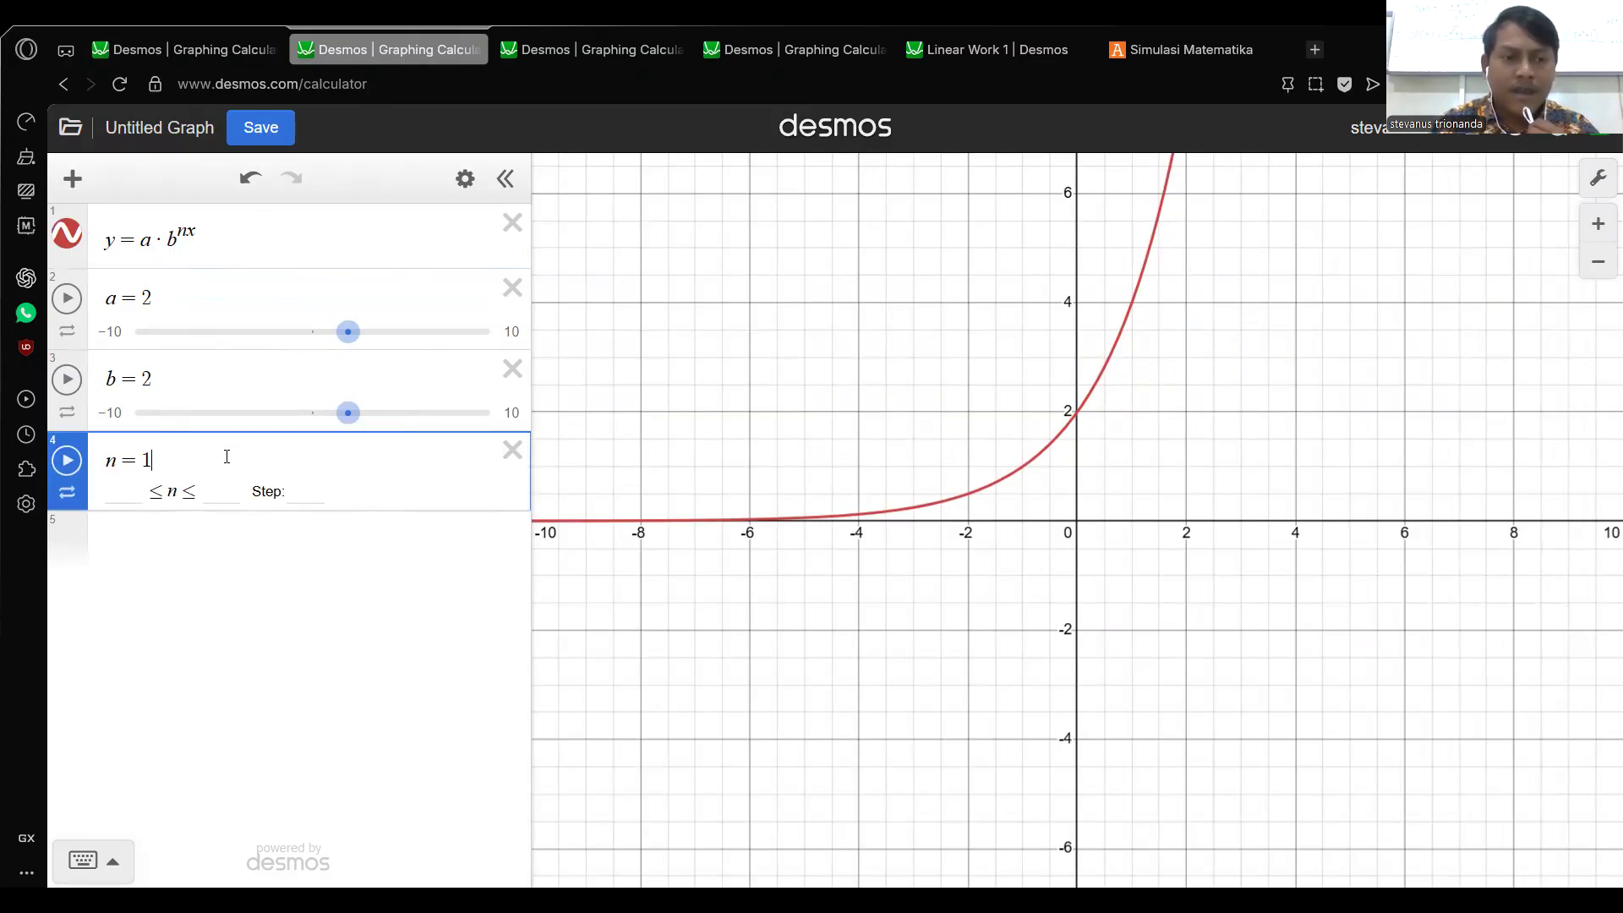
key("Return")
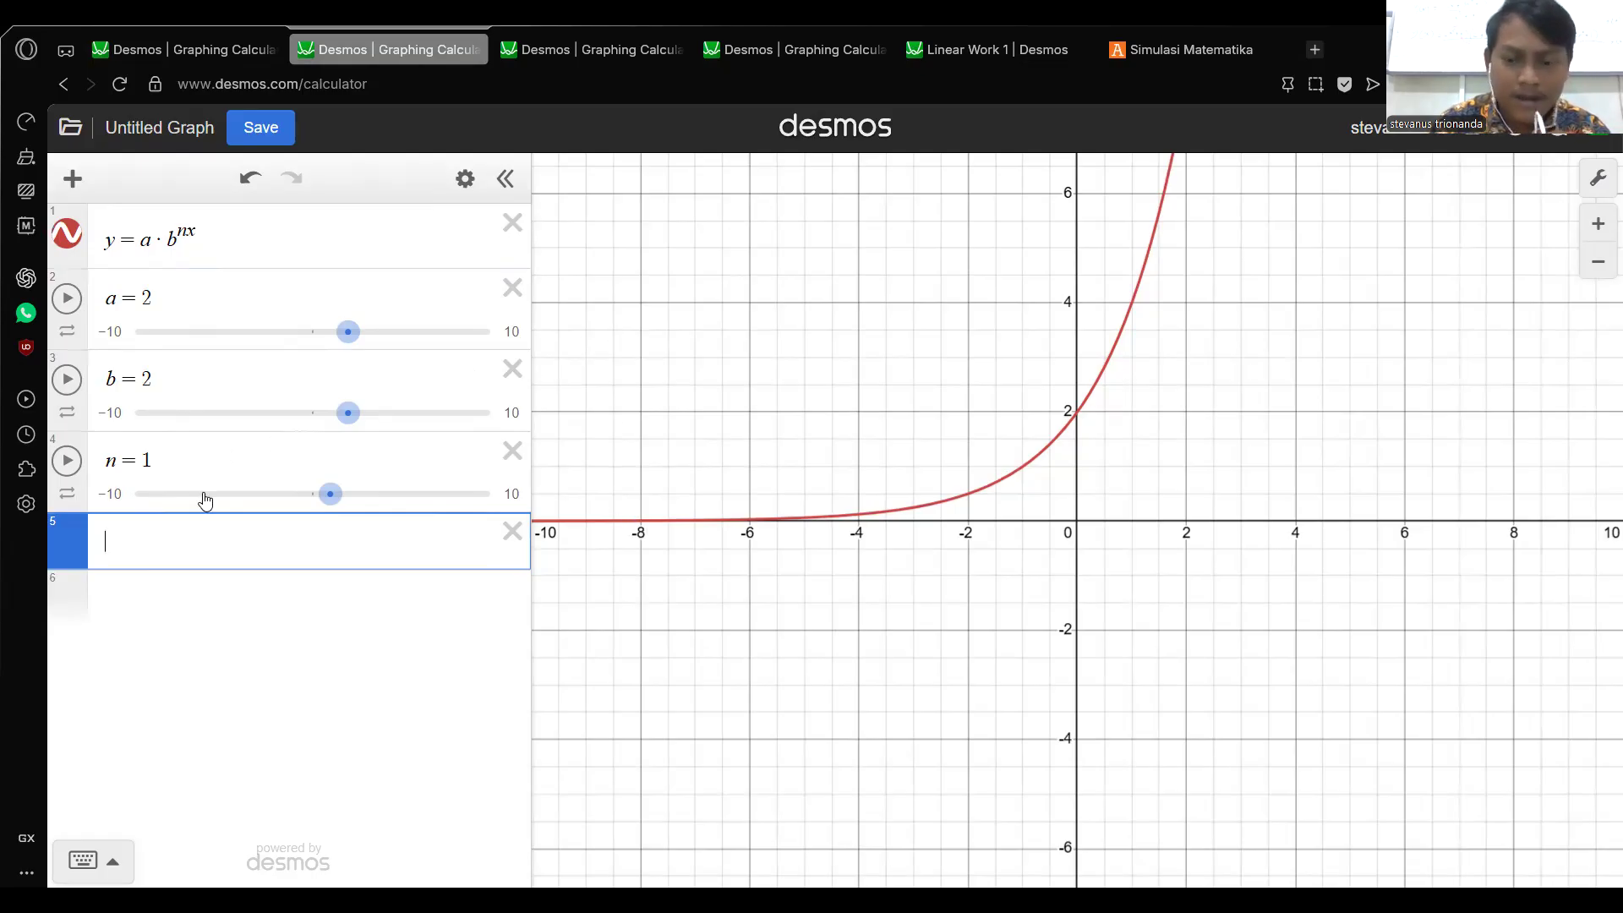
type("(")
type("-8,")
type("4")
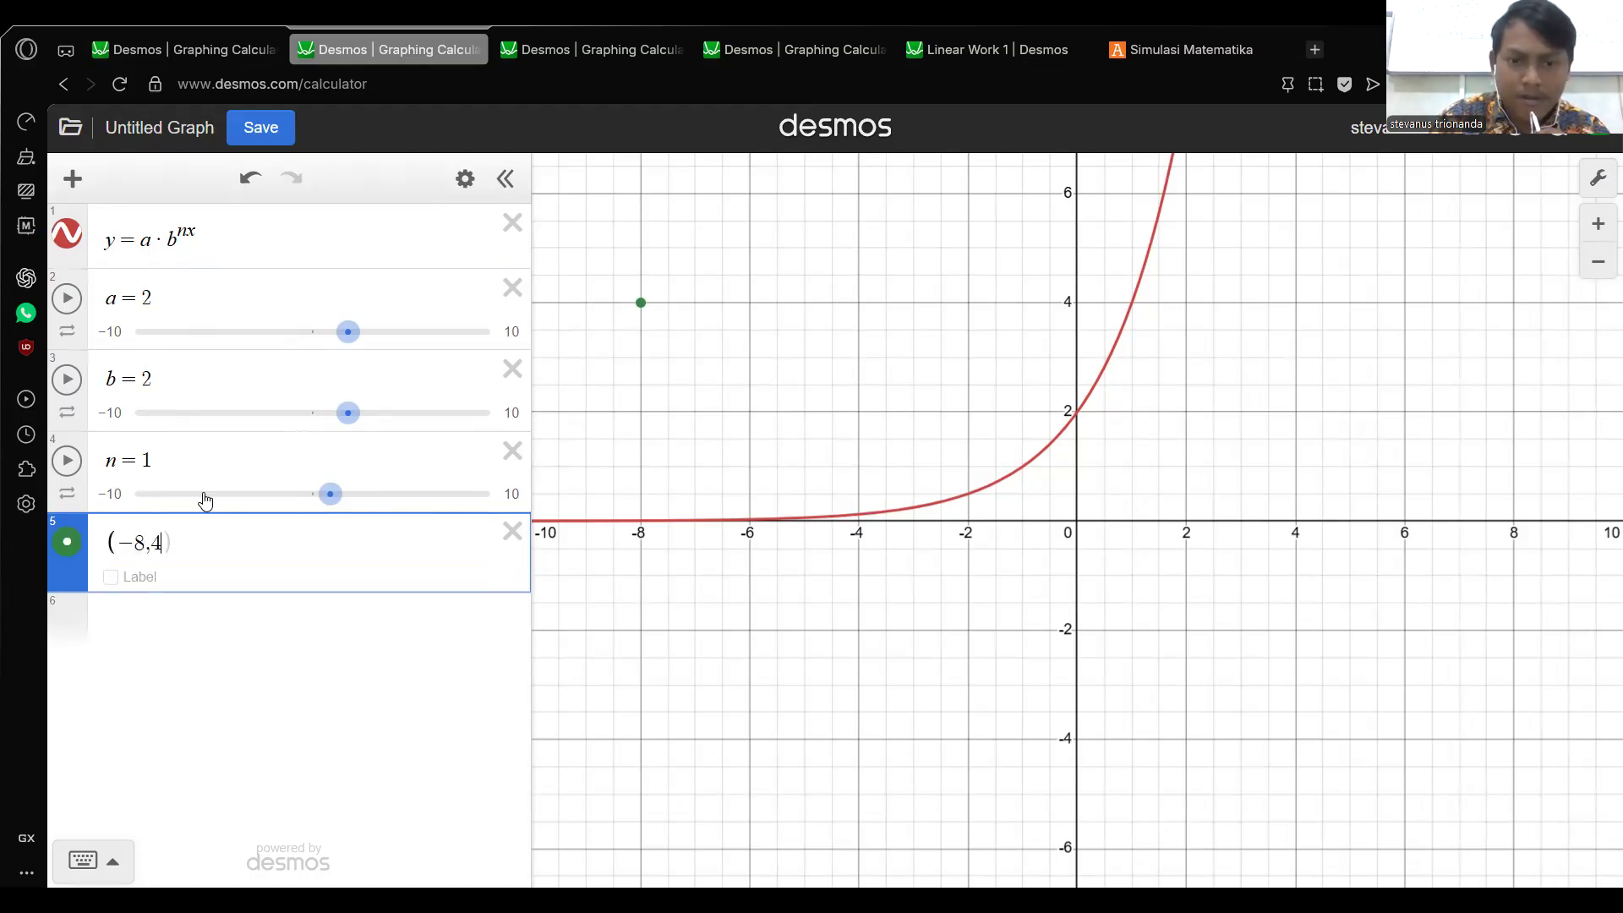
type(")")
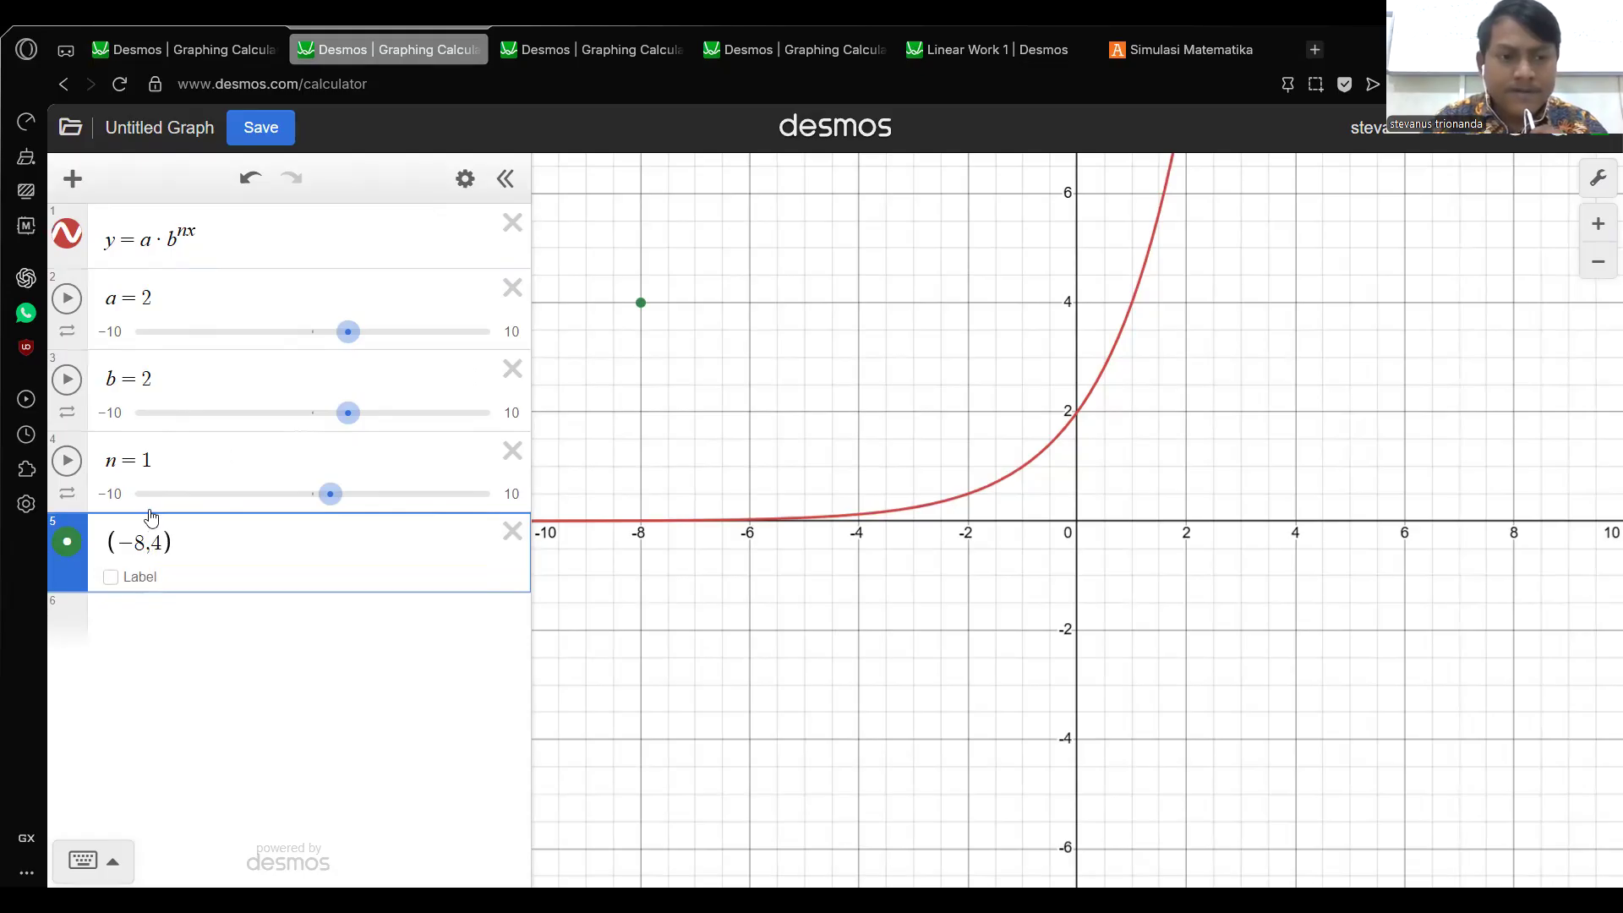
Turn on the label of the point (−8,4) and start its text with y = ${a}.
left_click(123, 579)
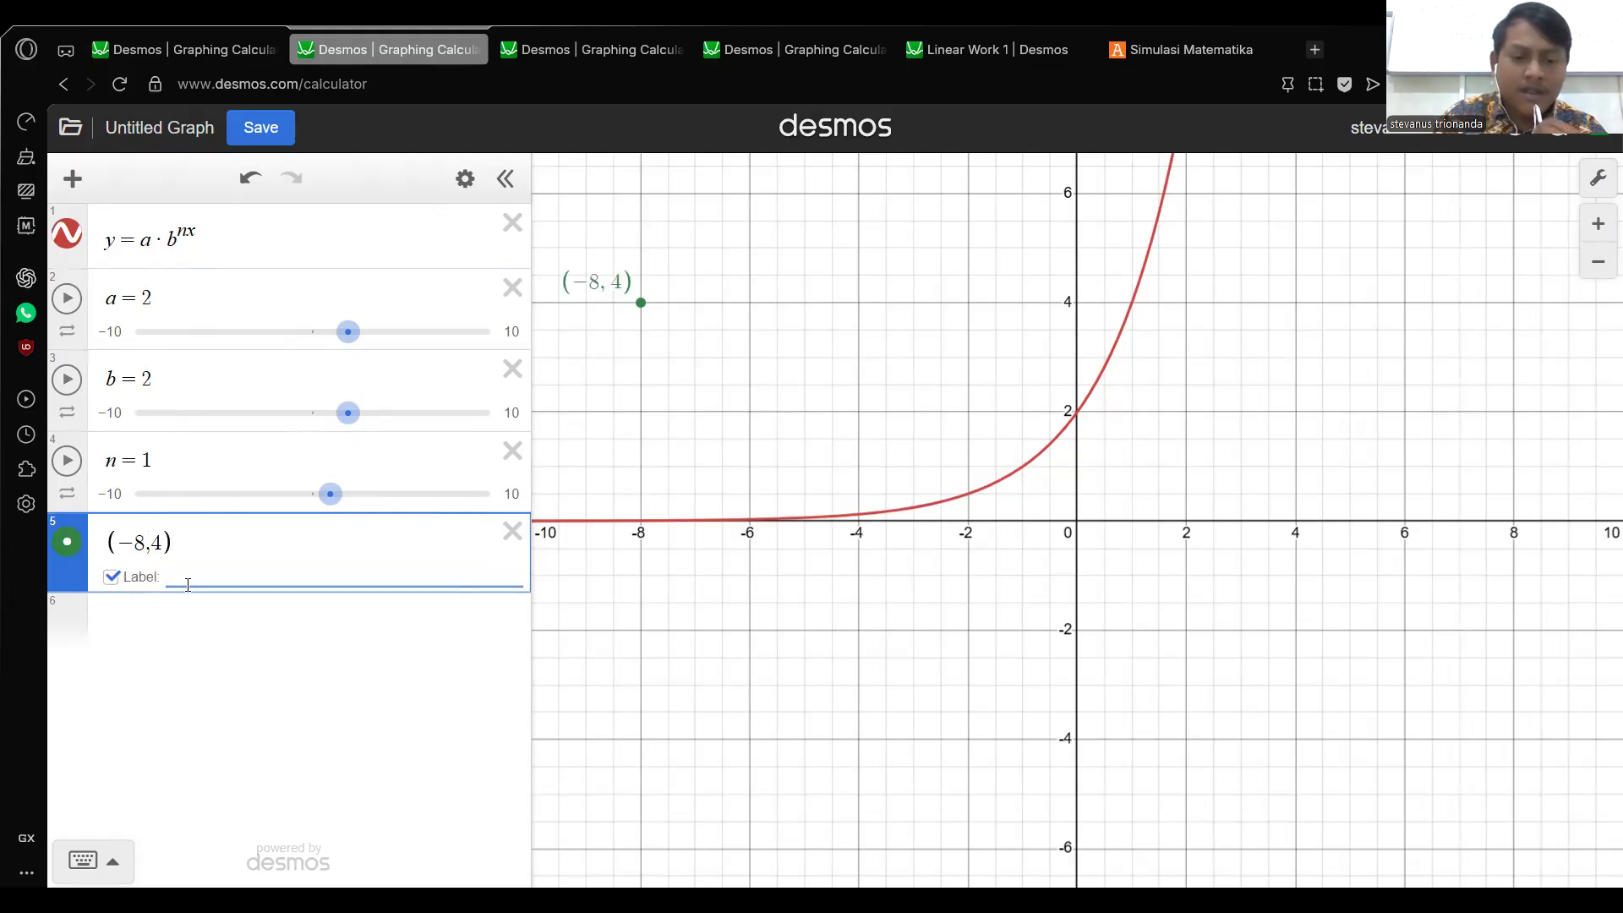
type("y =")
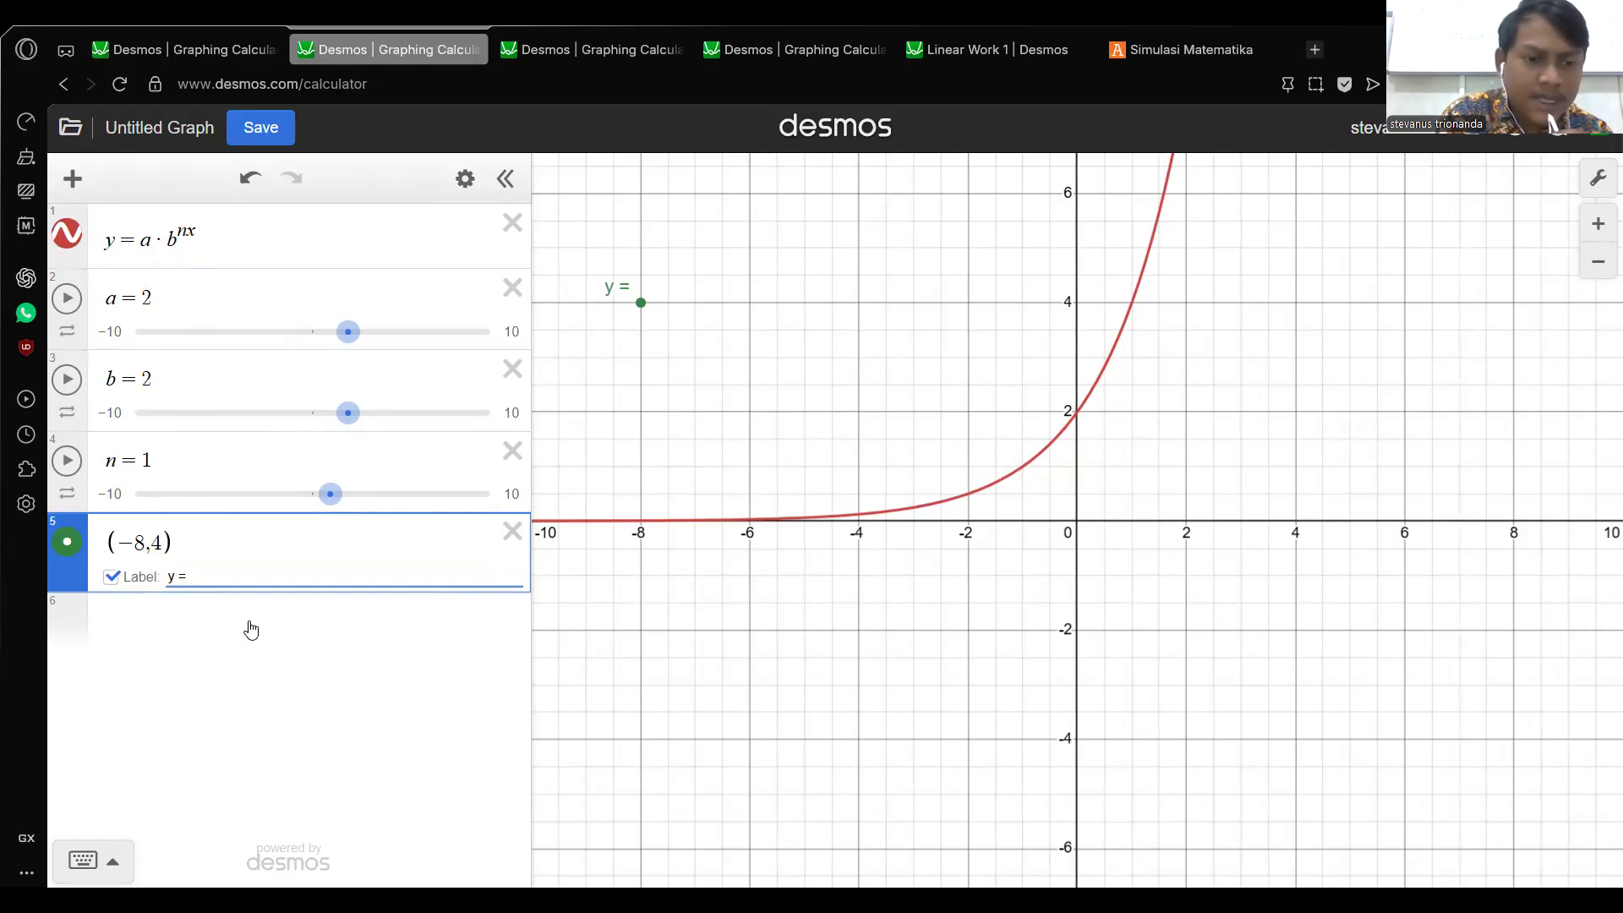
type("$")
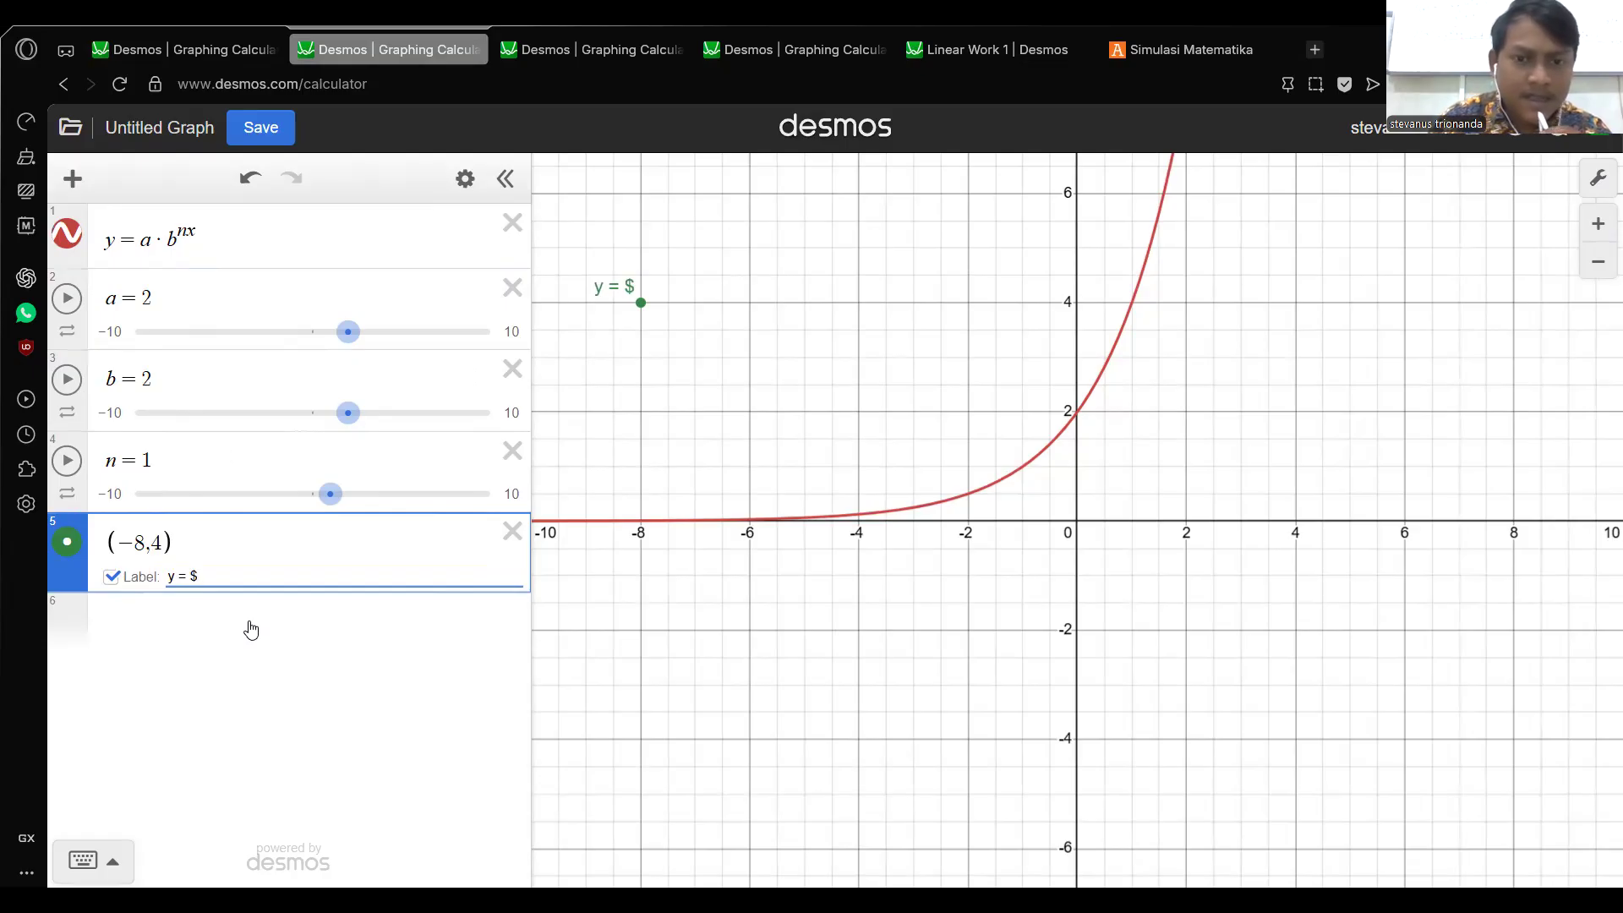
type("{}")
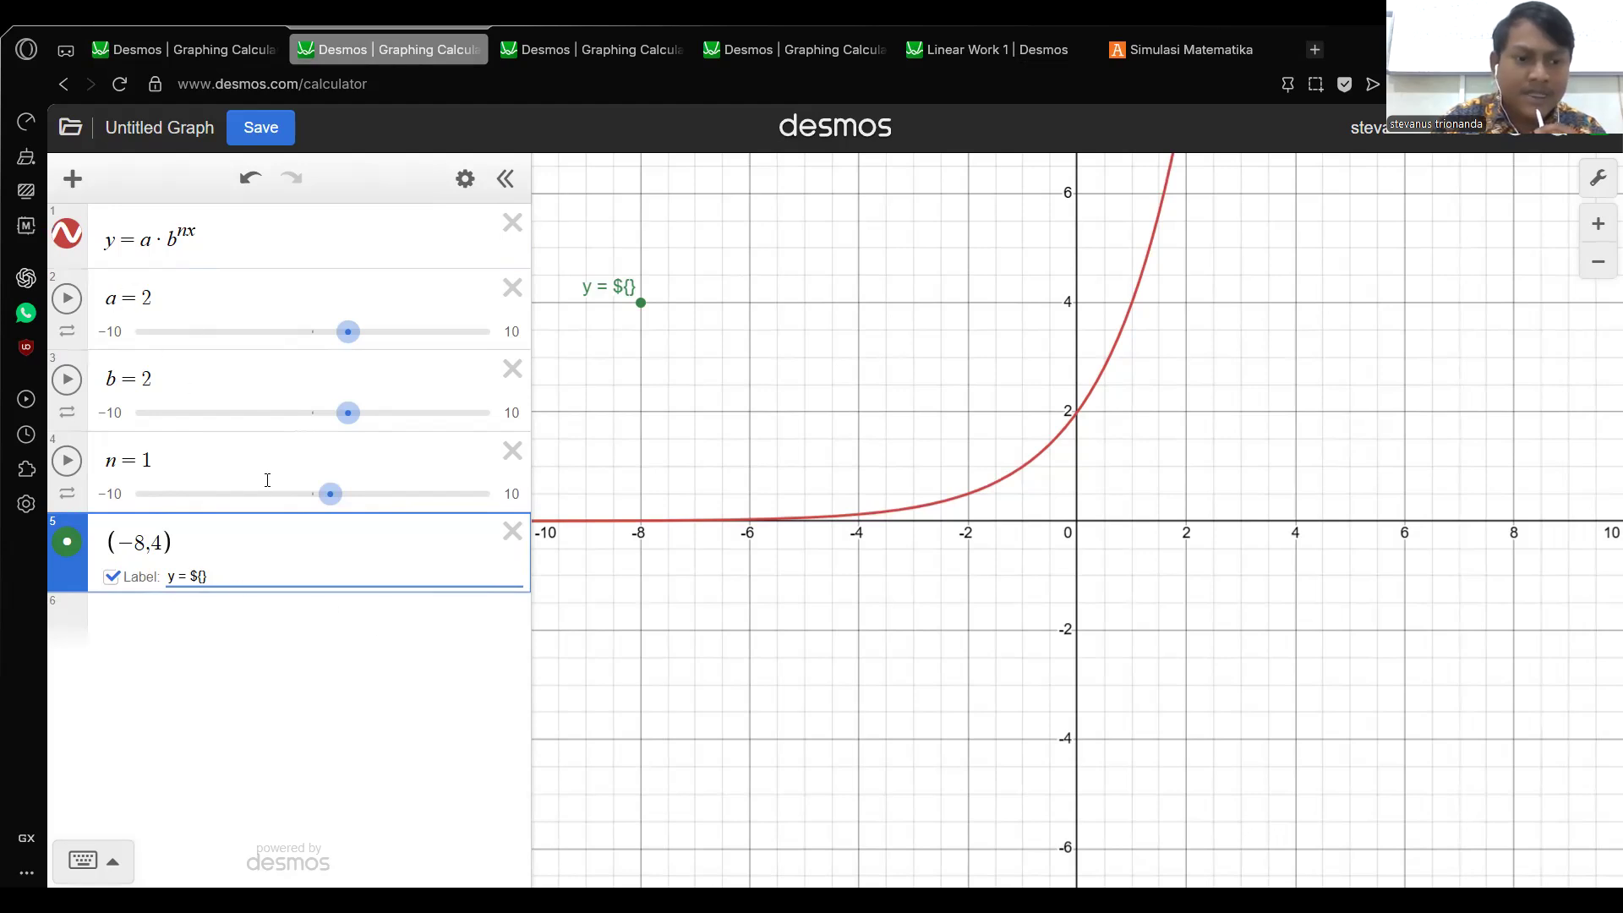
type("a")
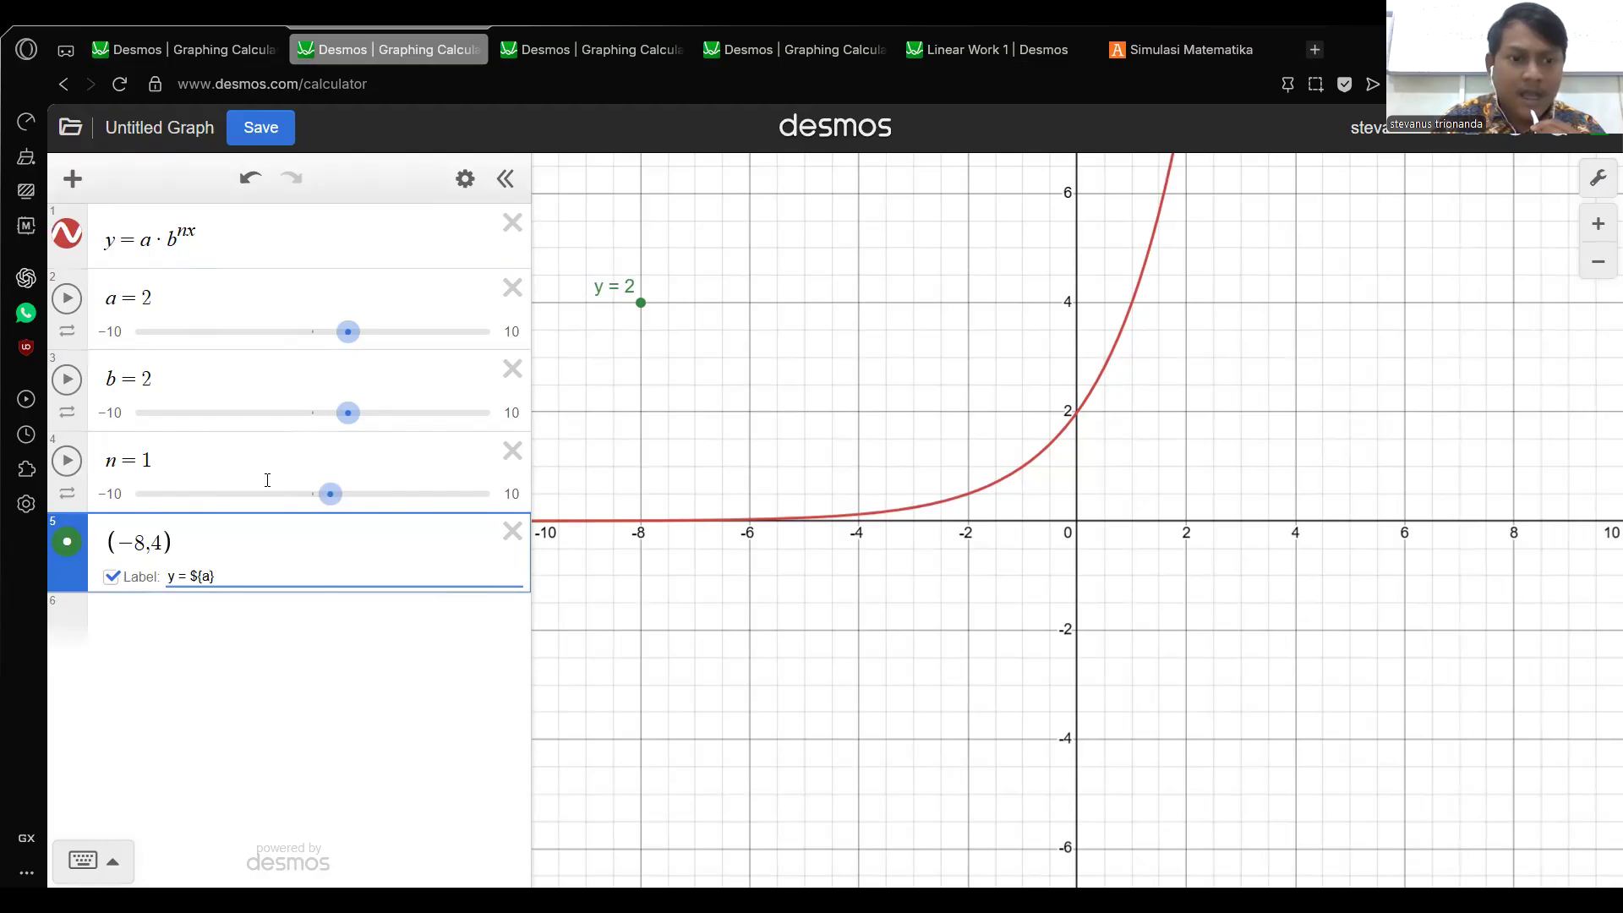
key("Right")
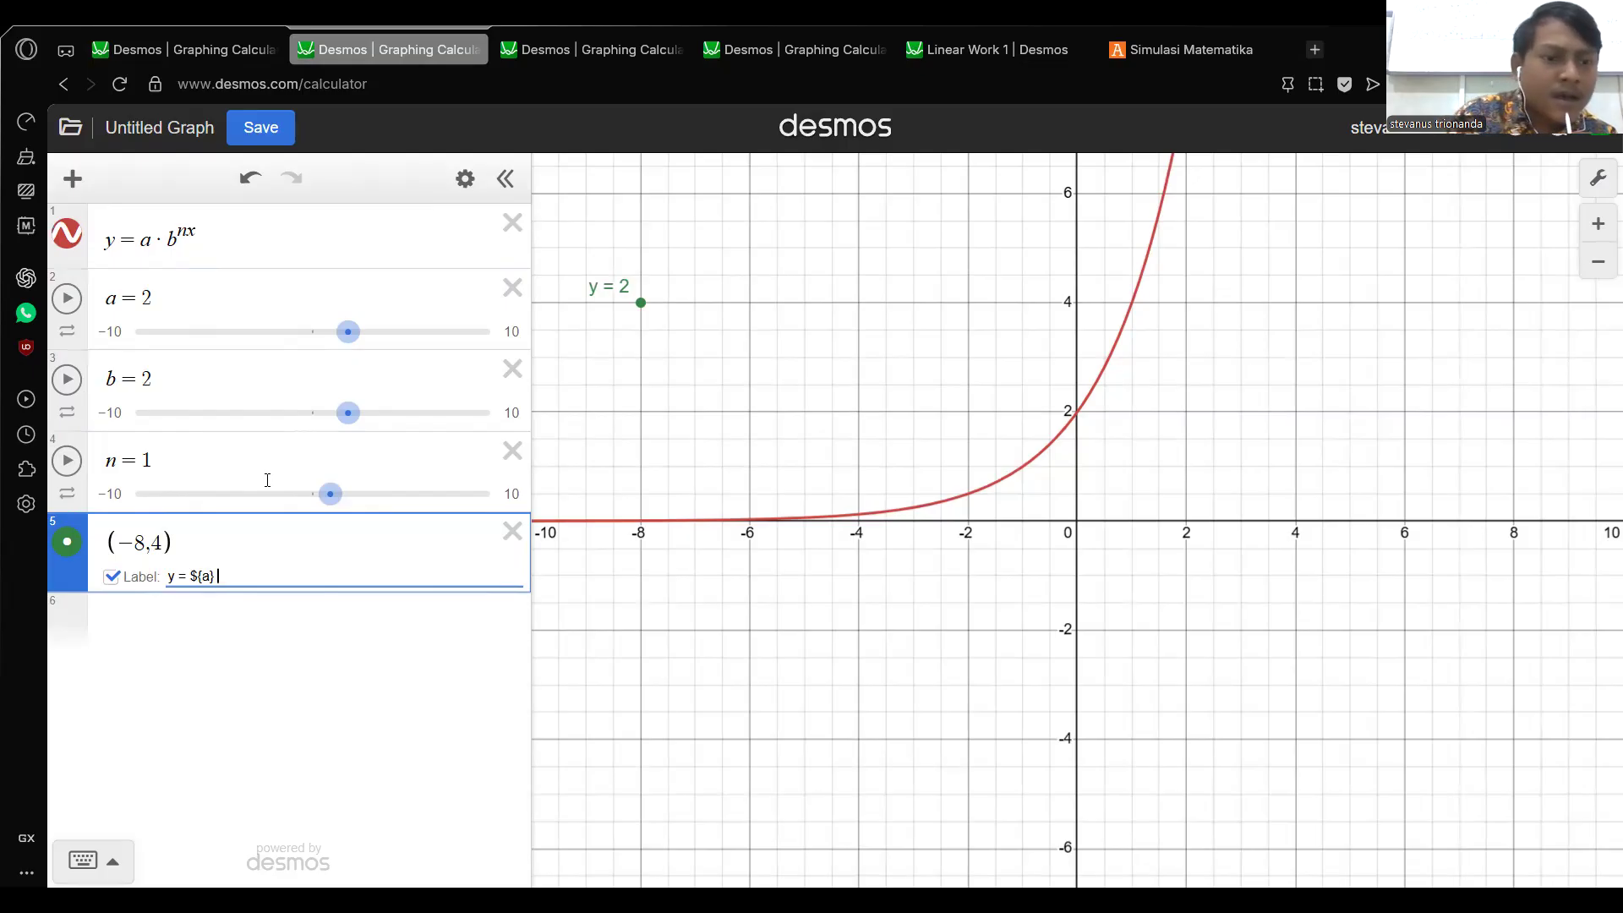
Extend the point's label with an asterisk followed by the value placeholder ${b}.
type("* ")
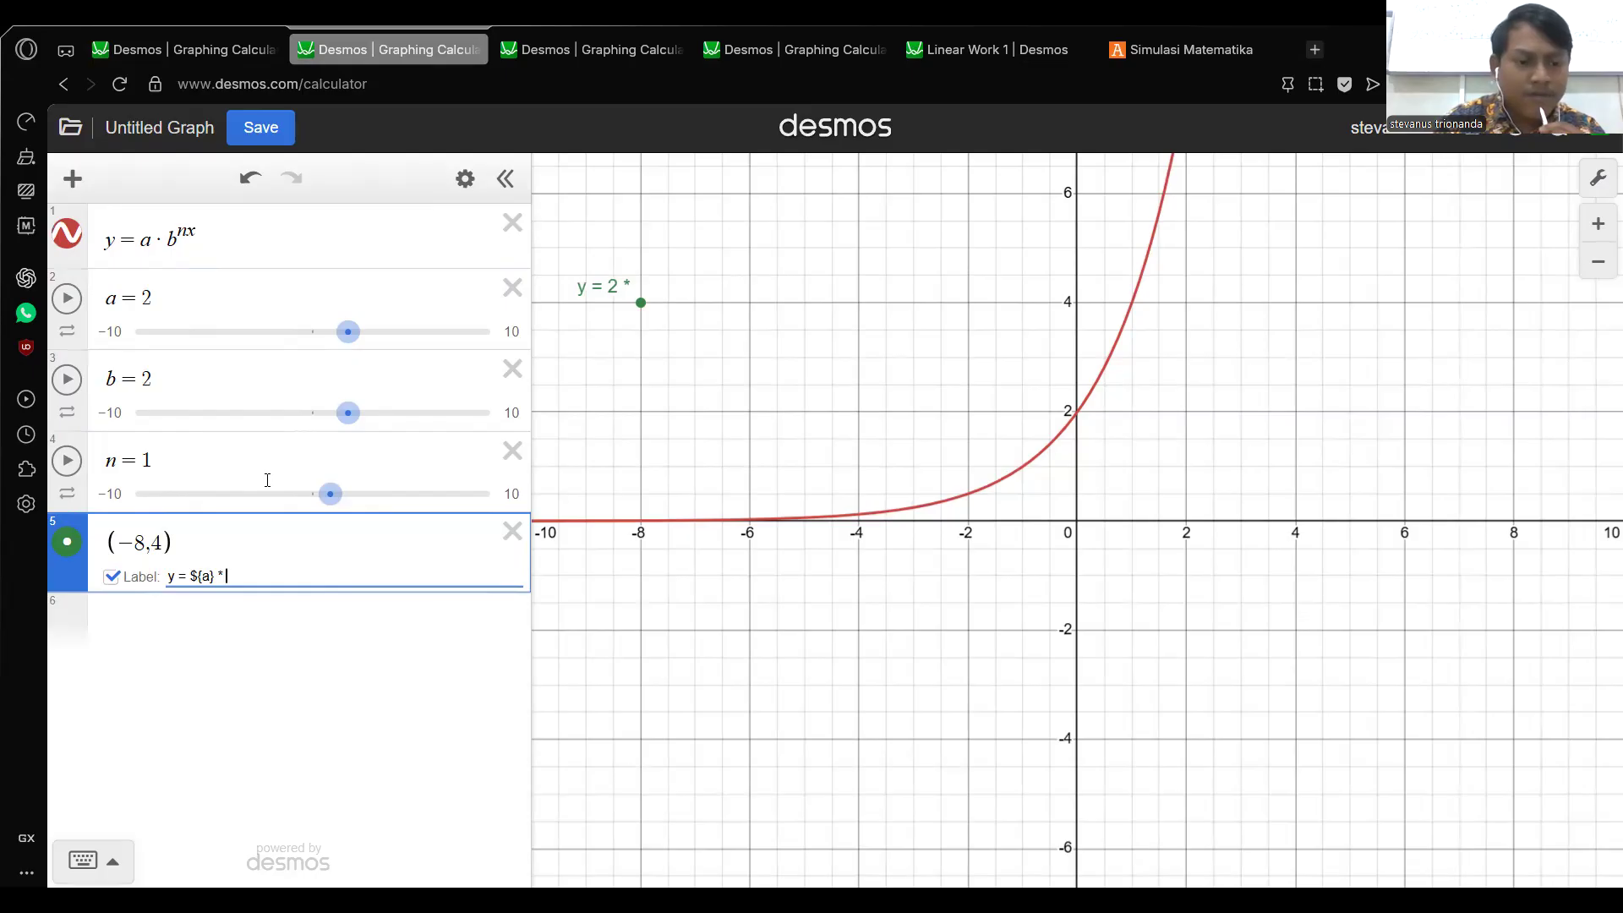
type("$")
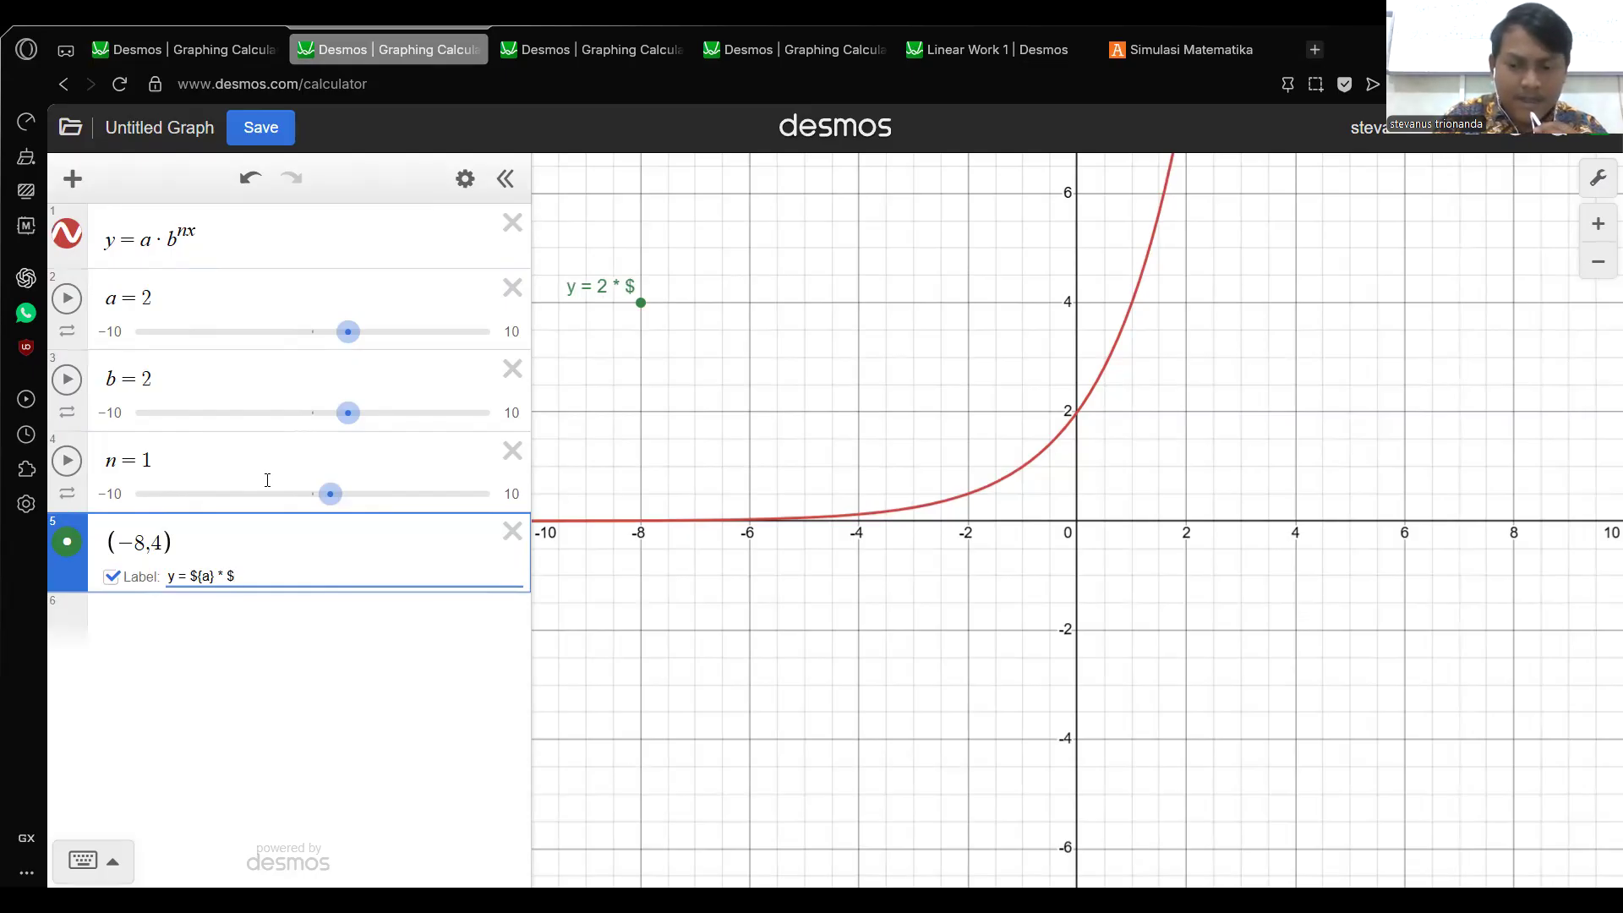
type("{")
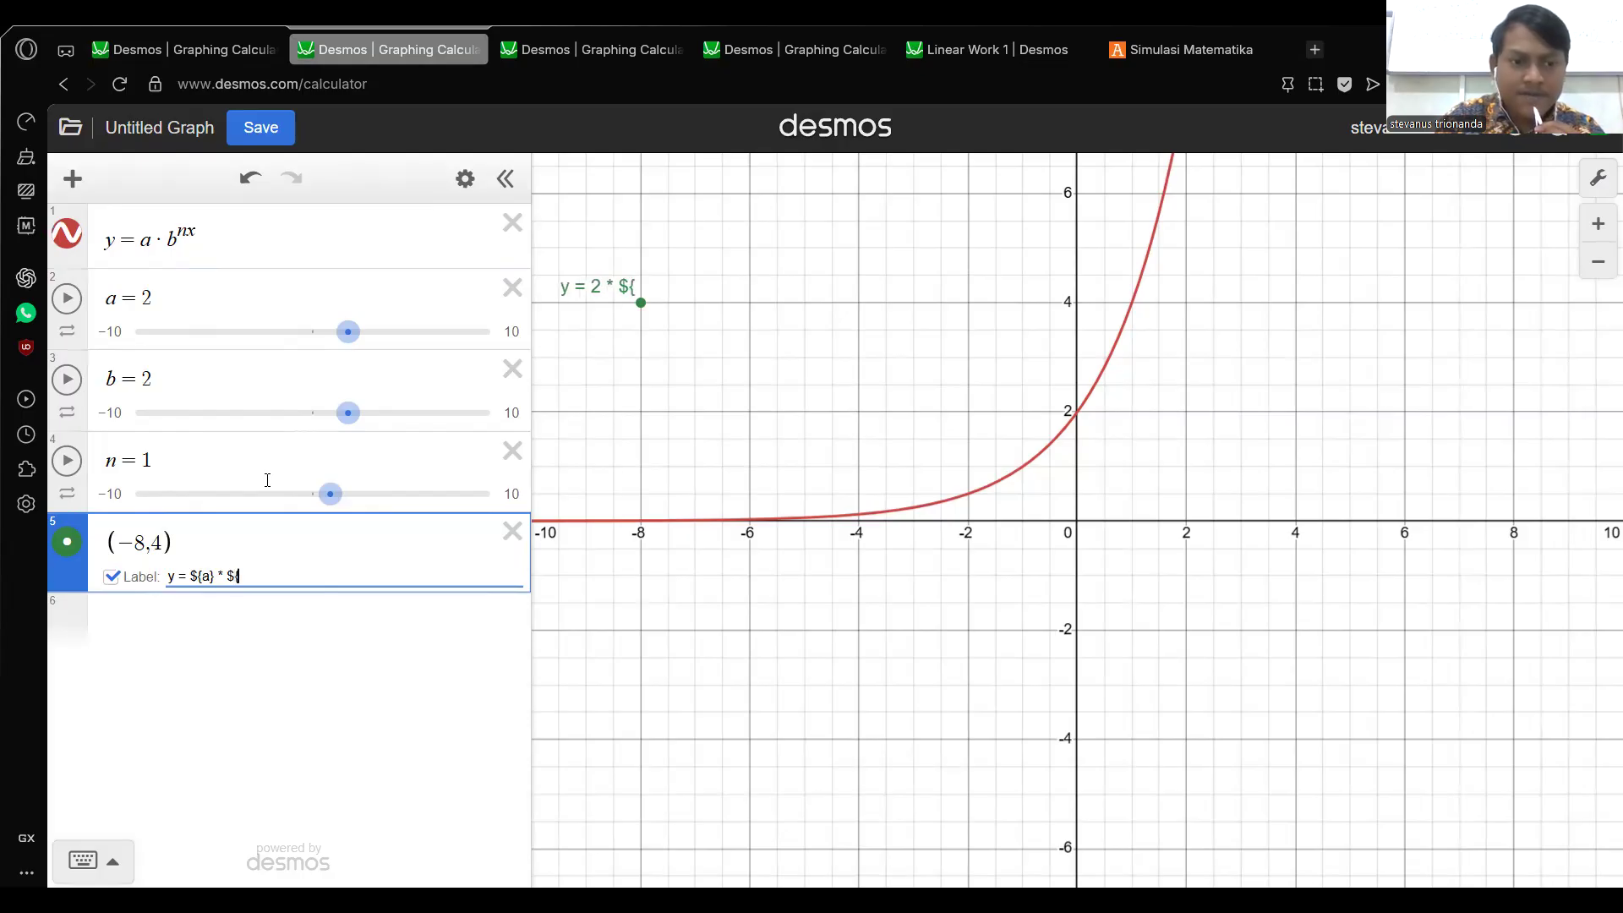
type("b}")
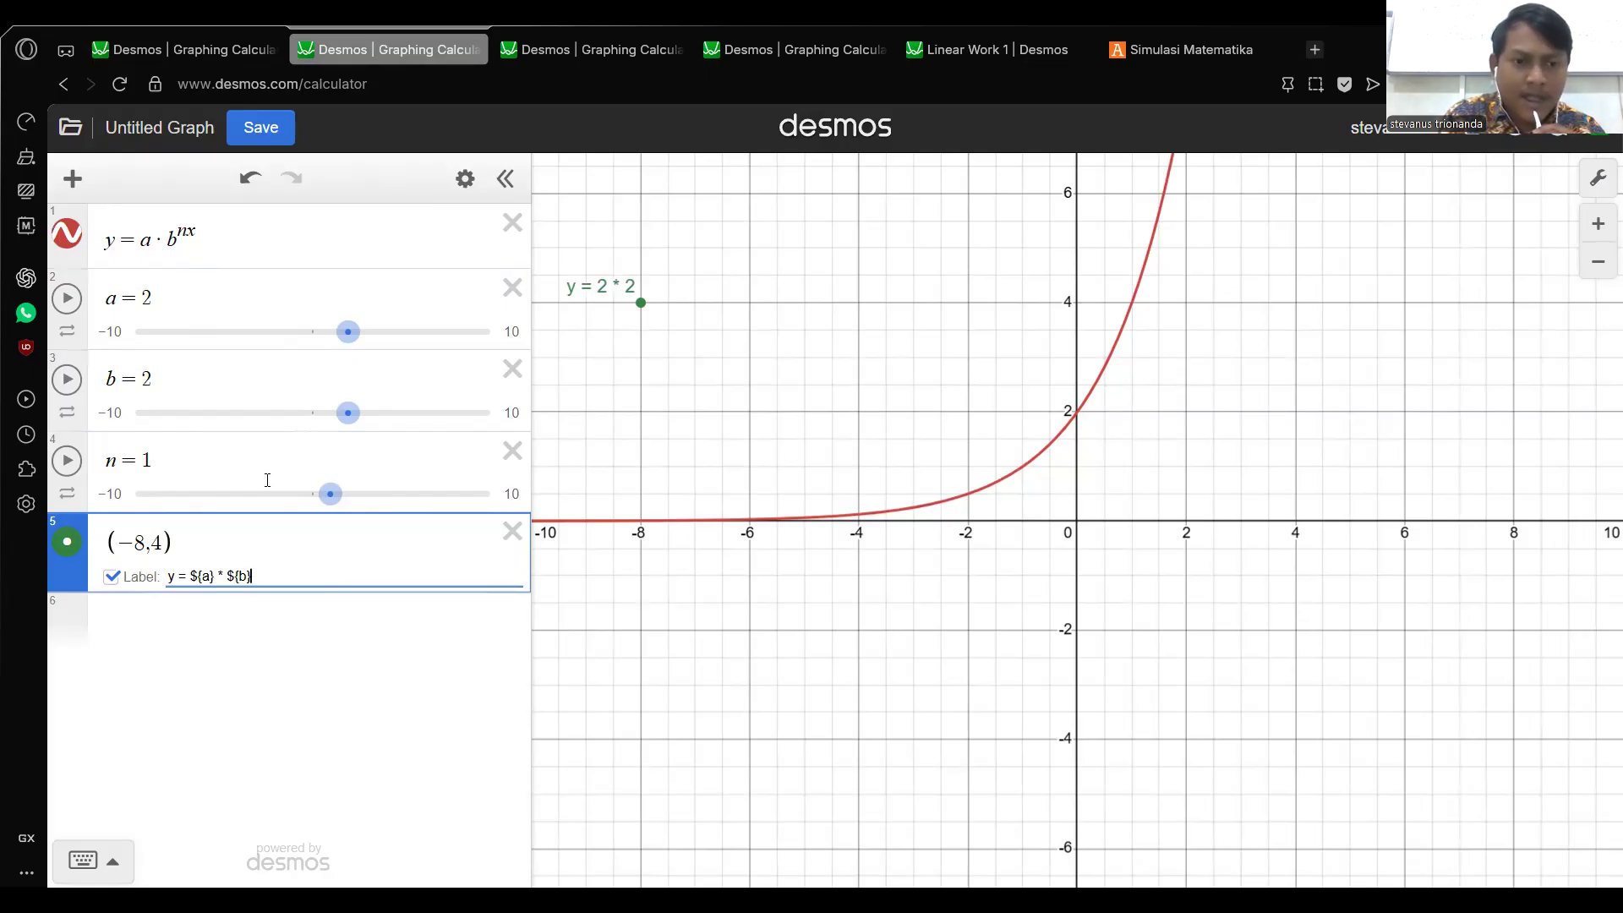
Add the exponent ^${n}x after ${b} in the point's label.
type("^")
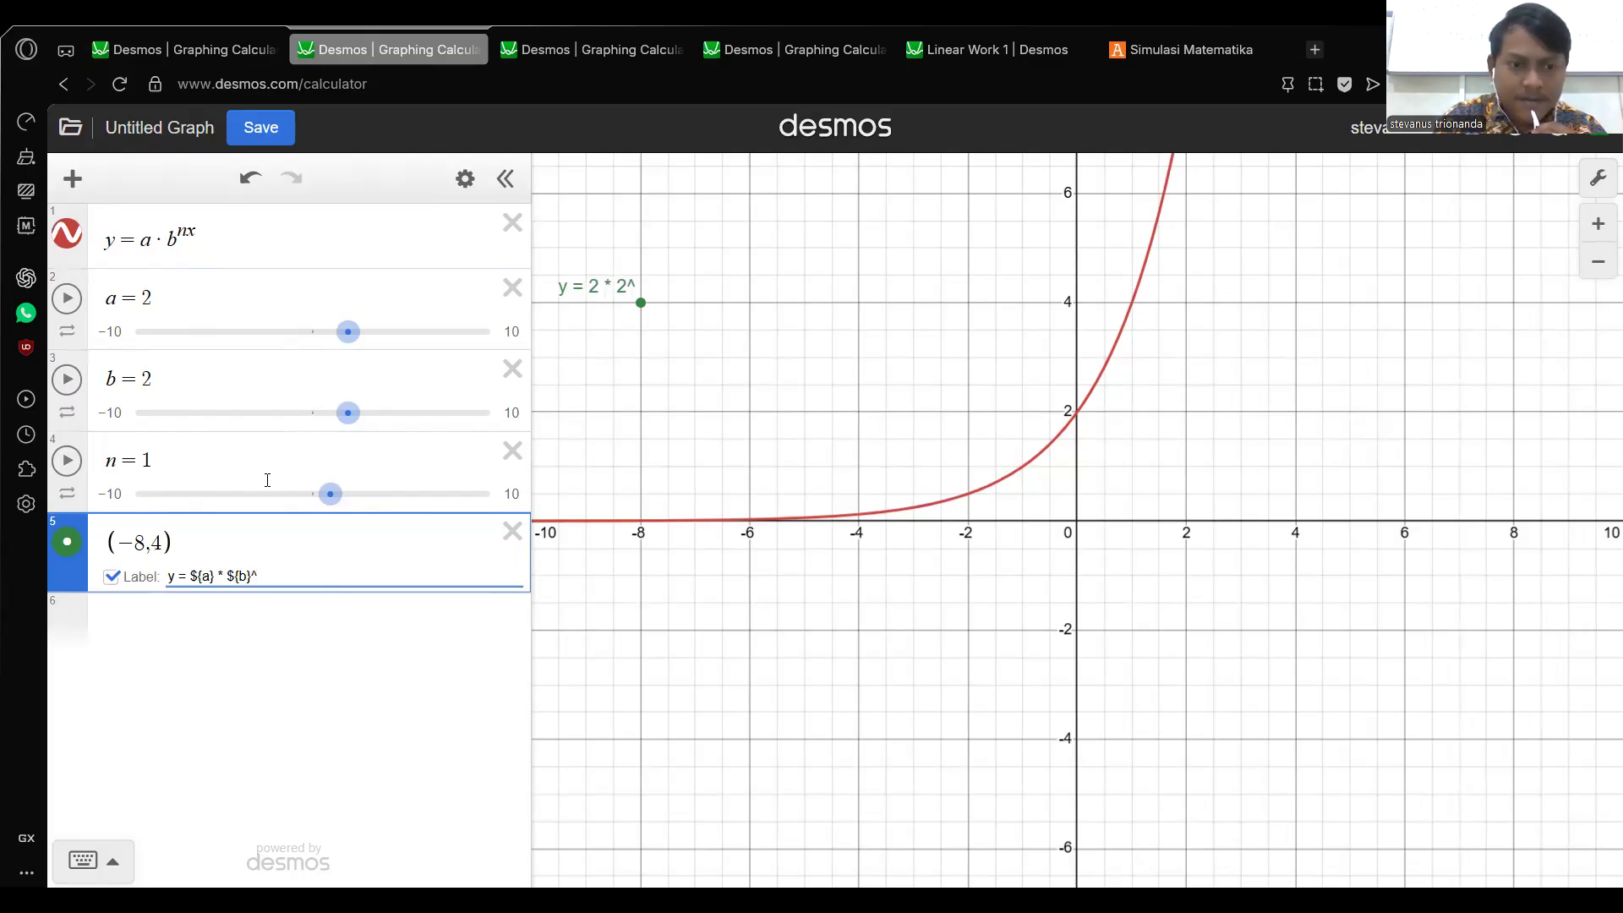
type("{")
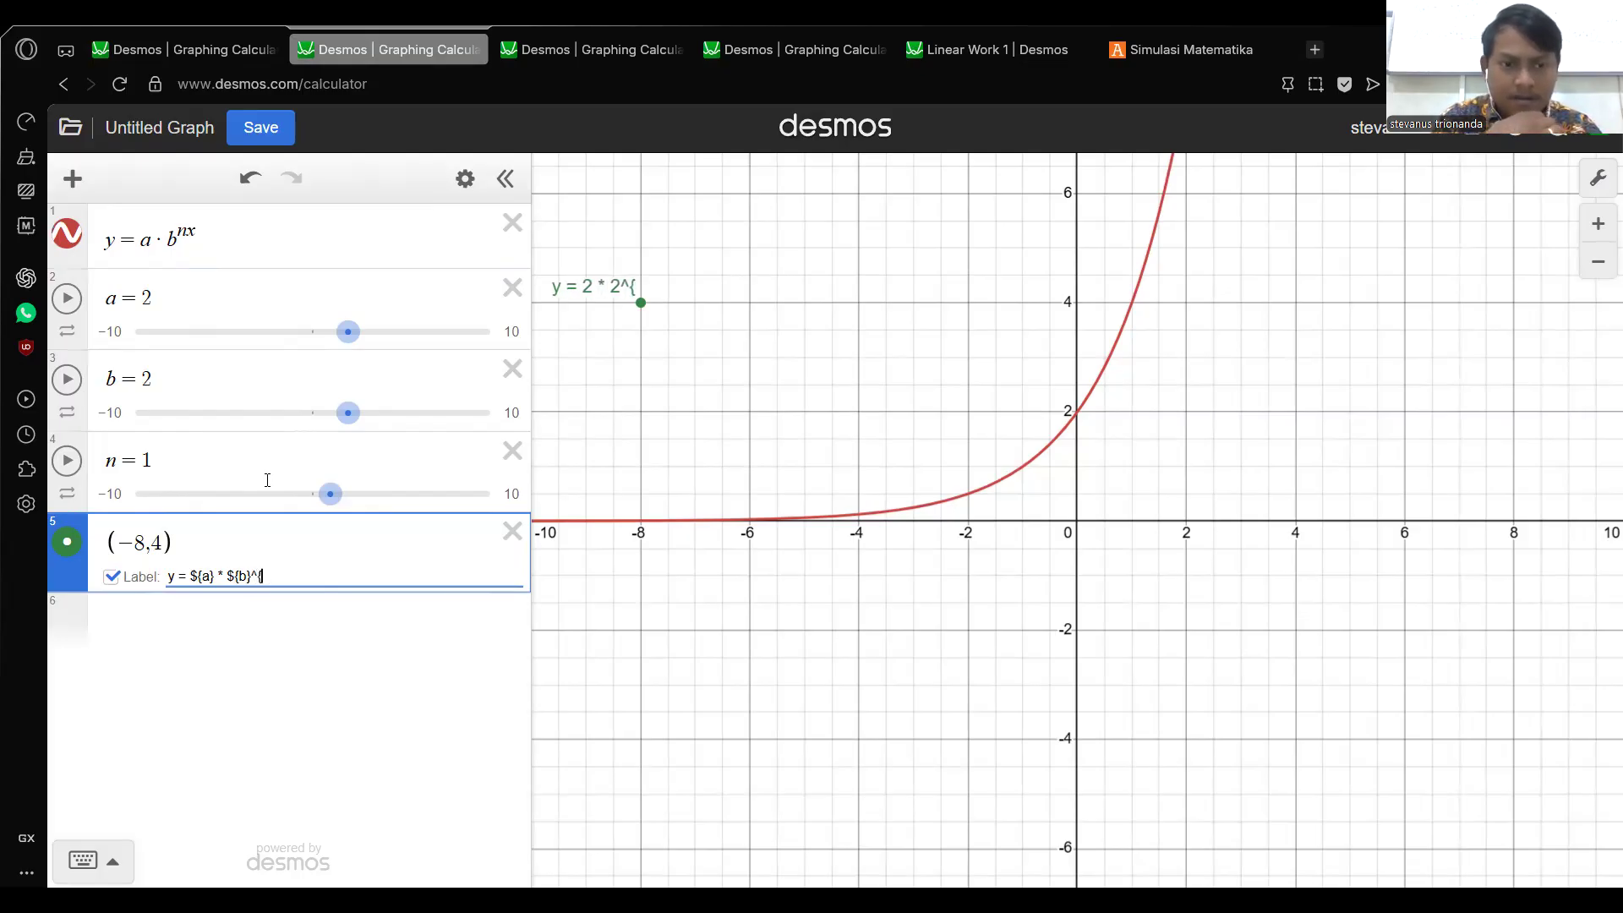
key("BackSpace")
type("$")
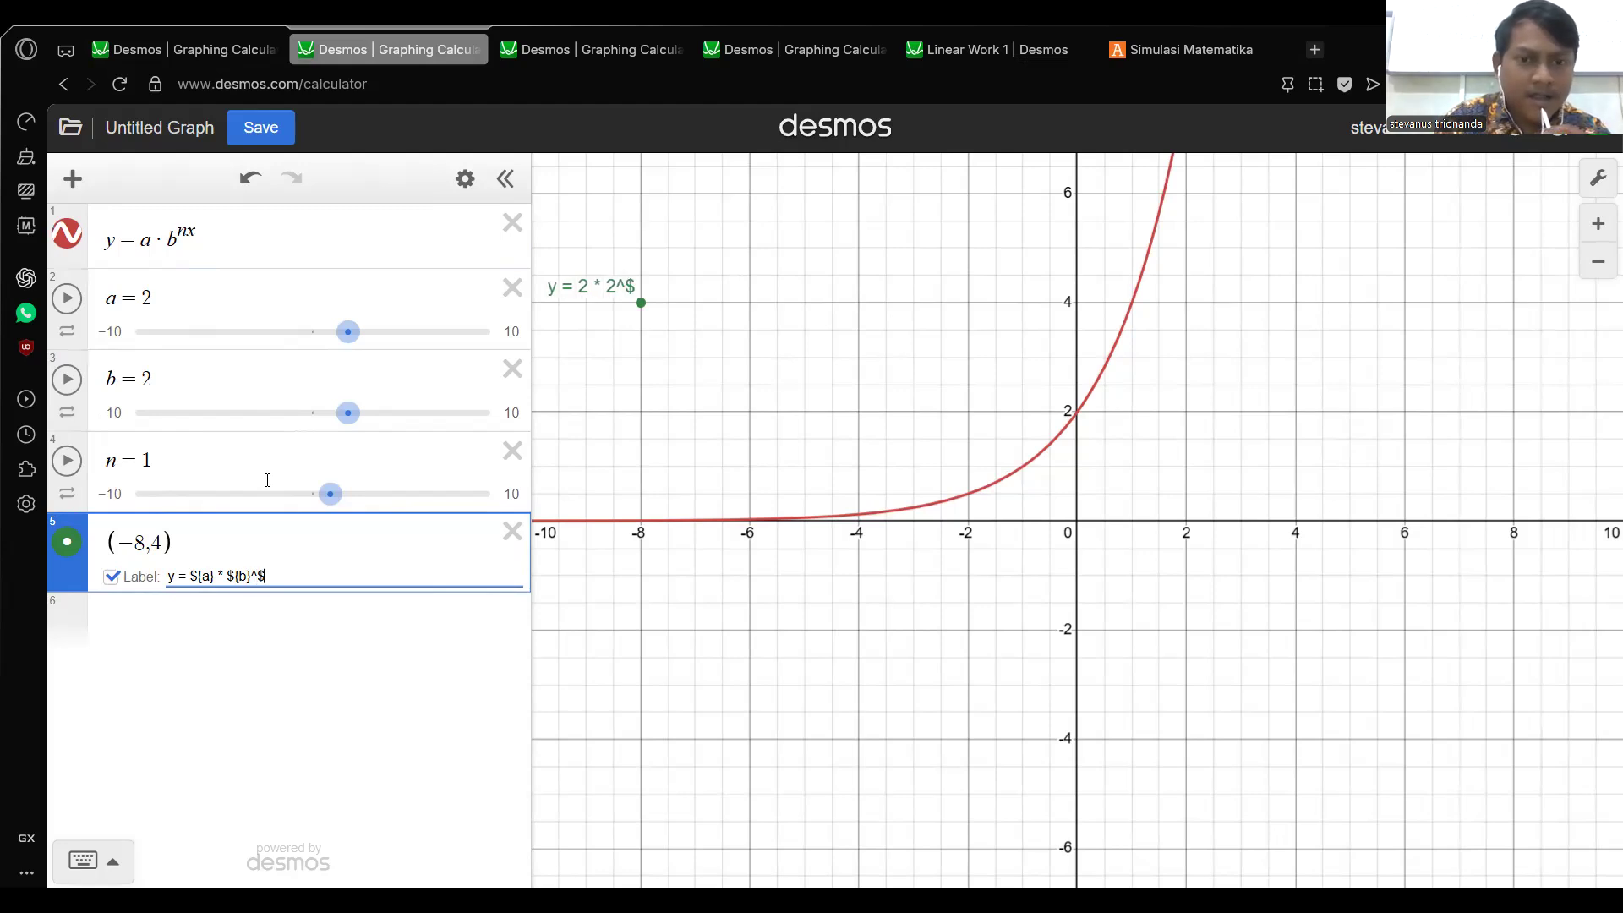
type("{b}^${")
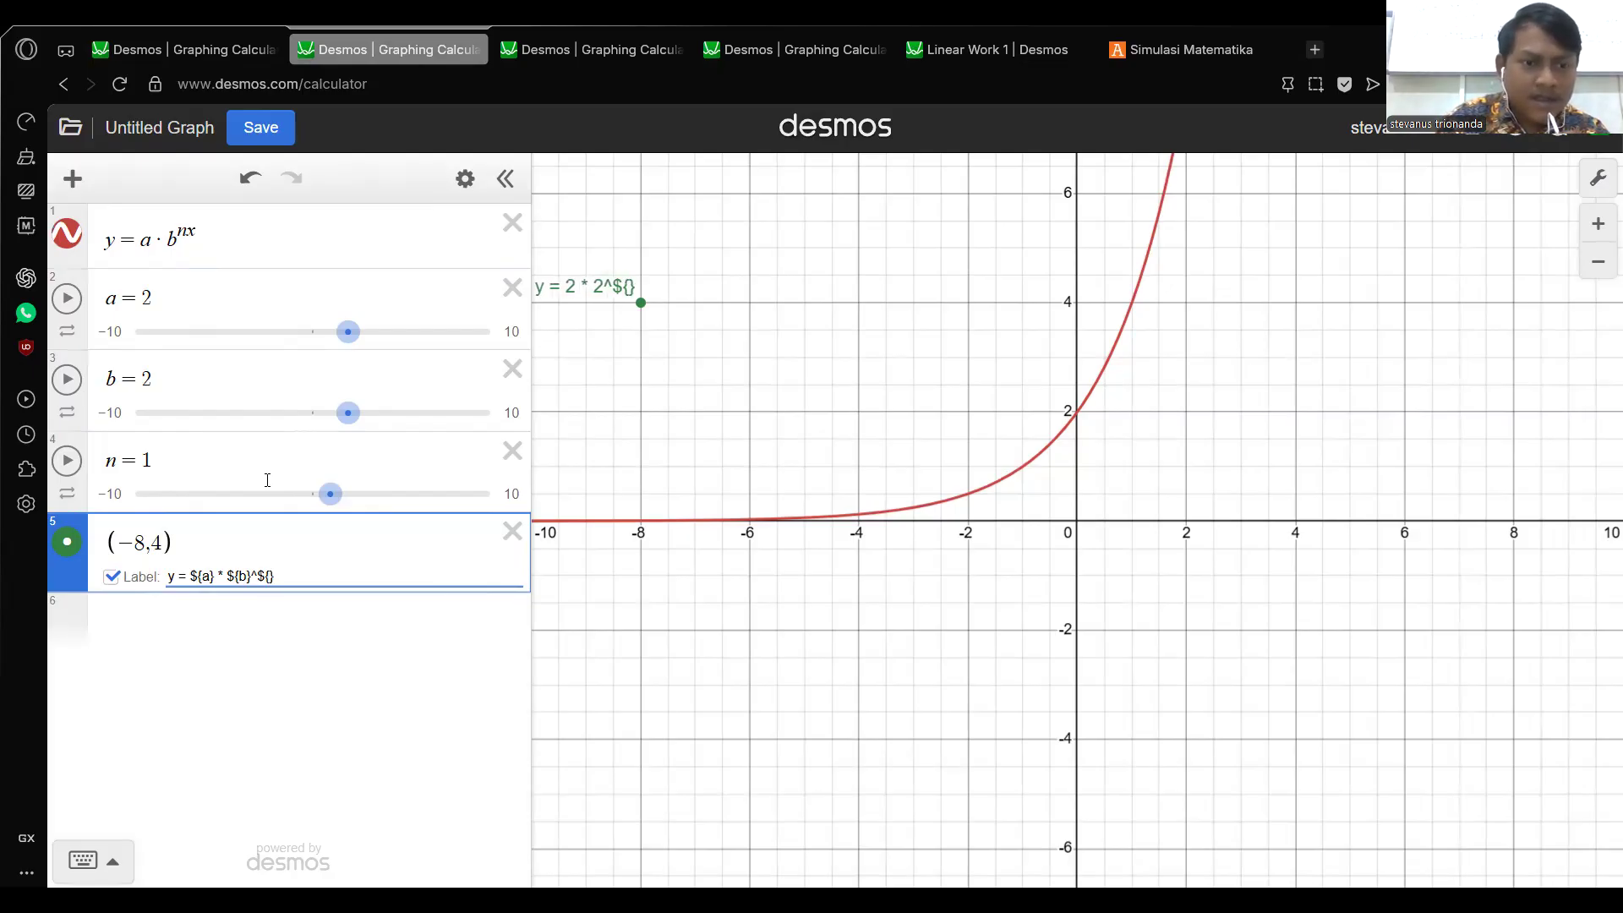
type("n}")
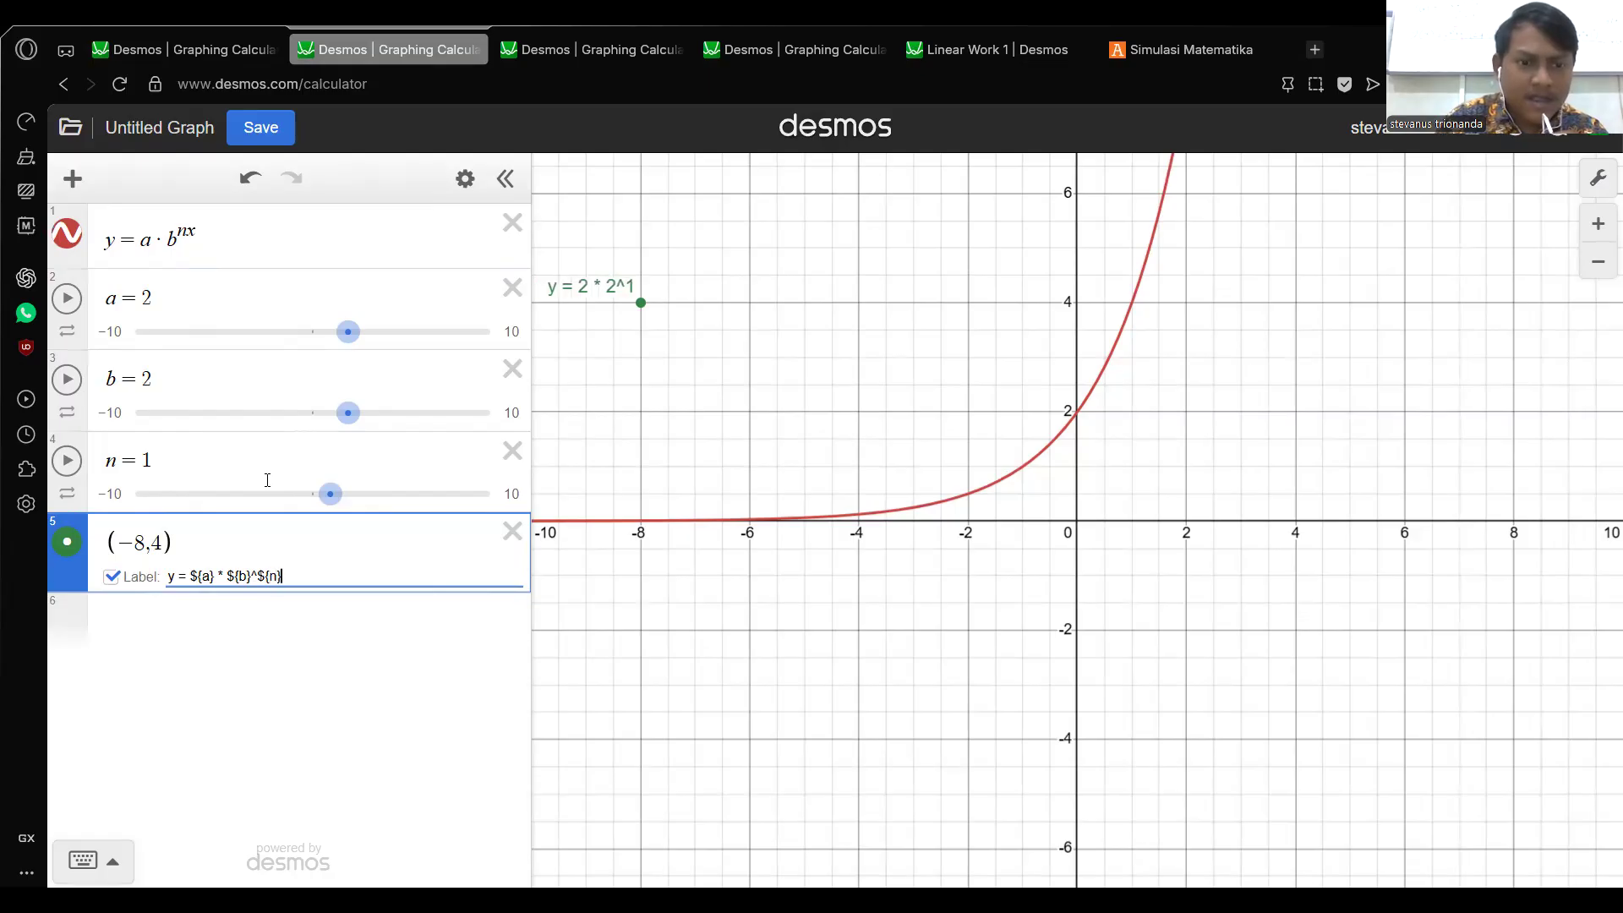
type("x")
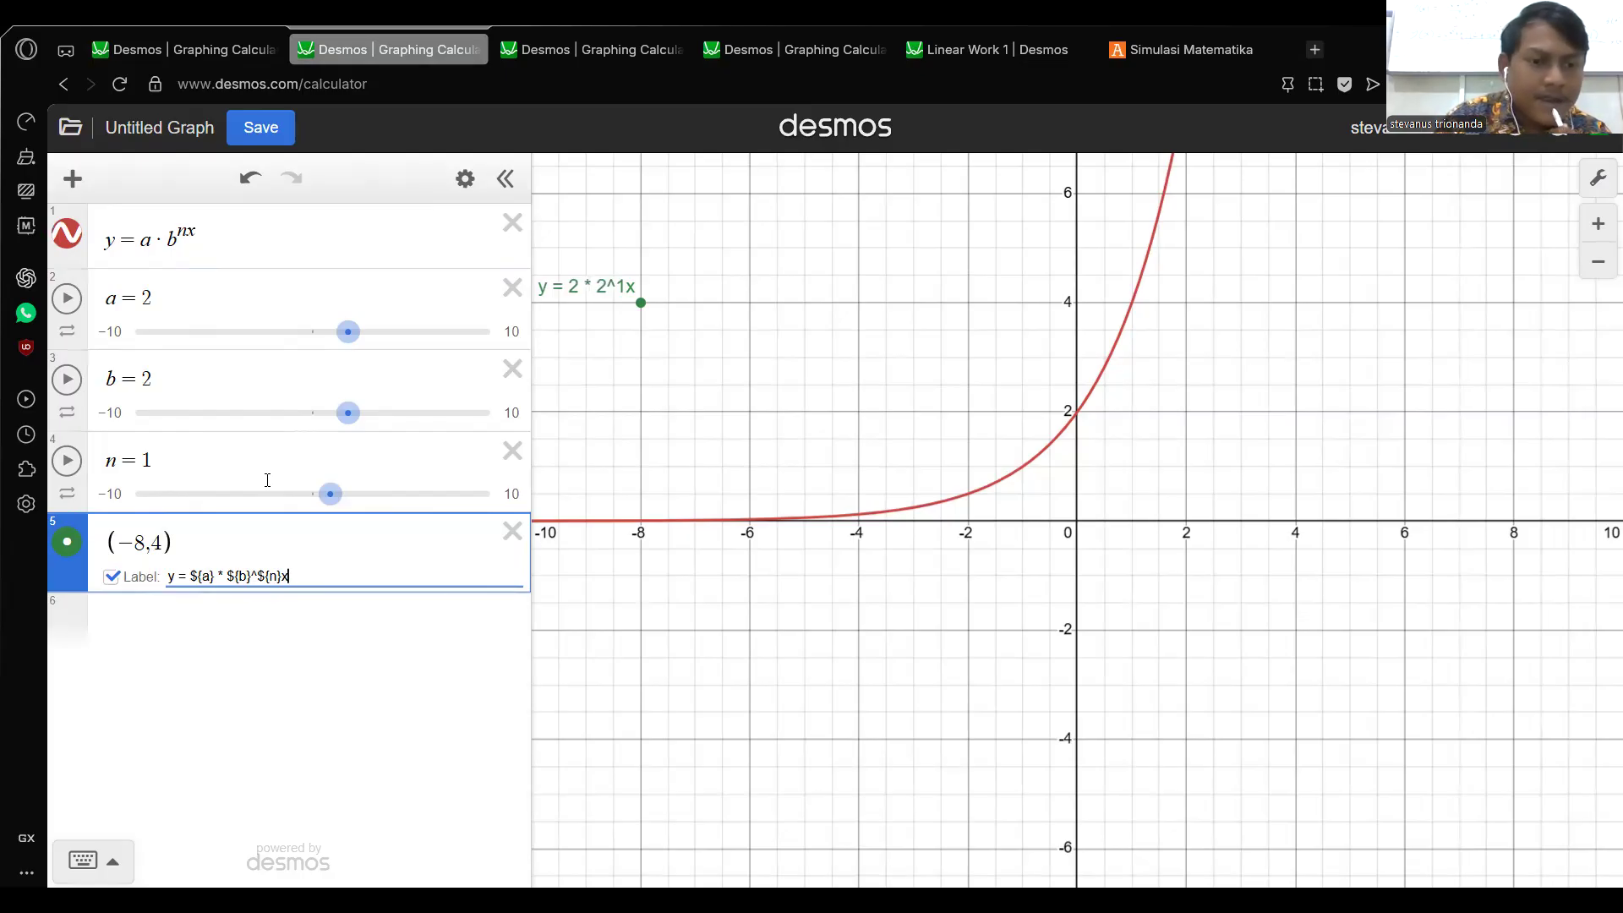
Enclose the whole label text in backticks so it renders as math notation.
key("Left")
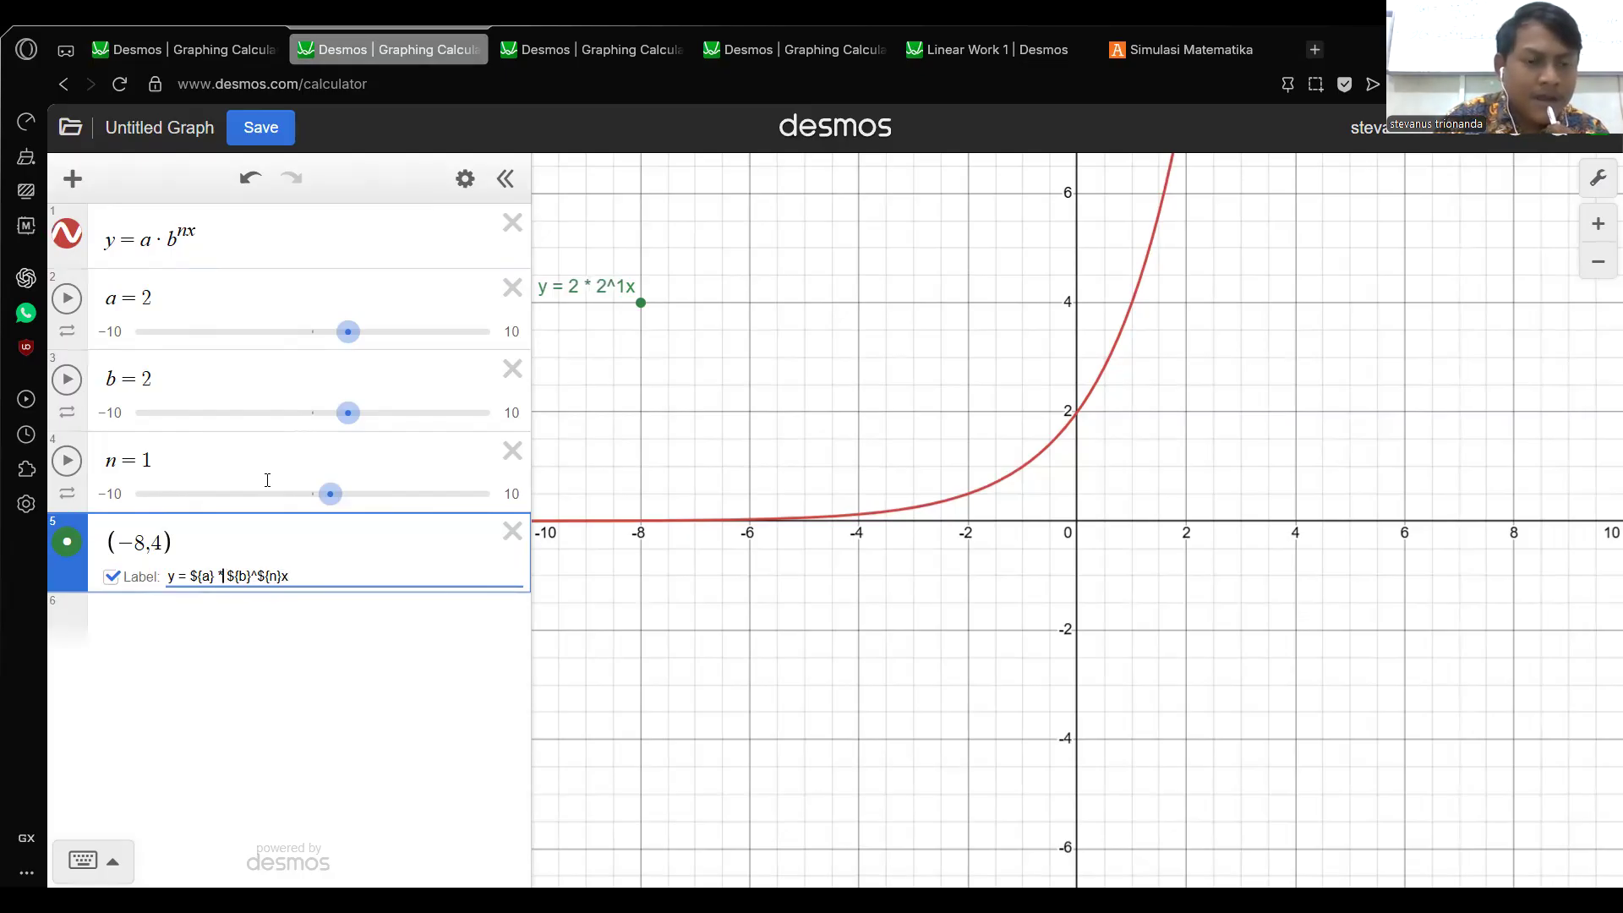
key("Left")
key("Left")
key("Left")
key("Left")
key("Left")
key("Left")
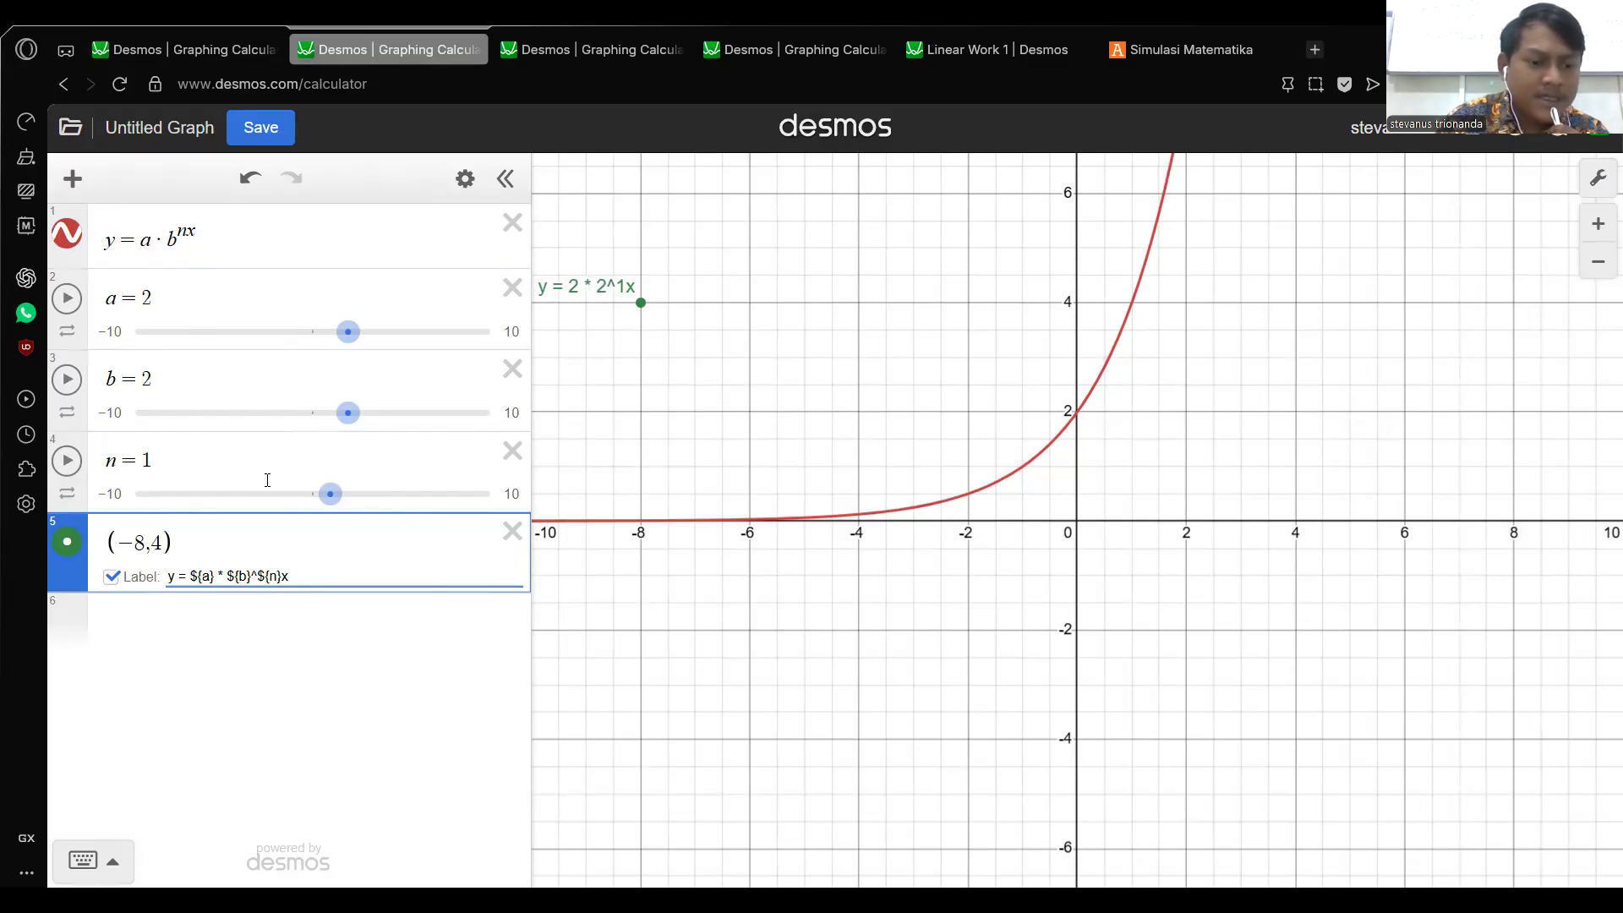
type("`")
key("Right")
key("Right")
key("Right")
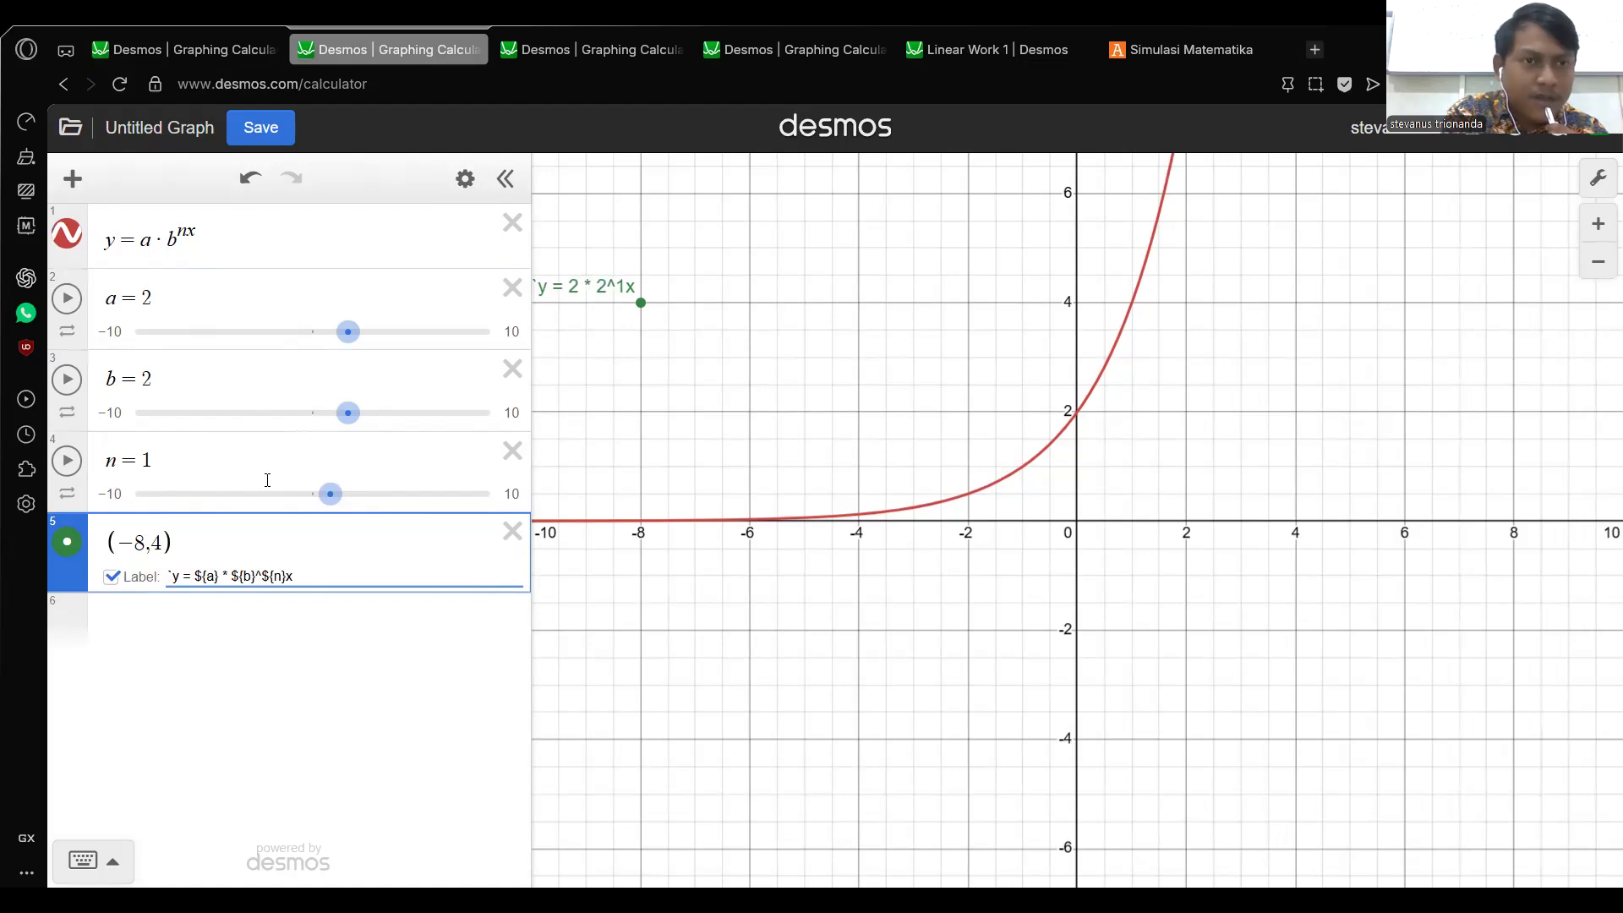
type("`")
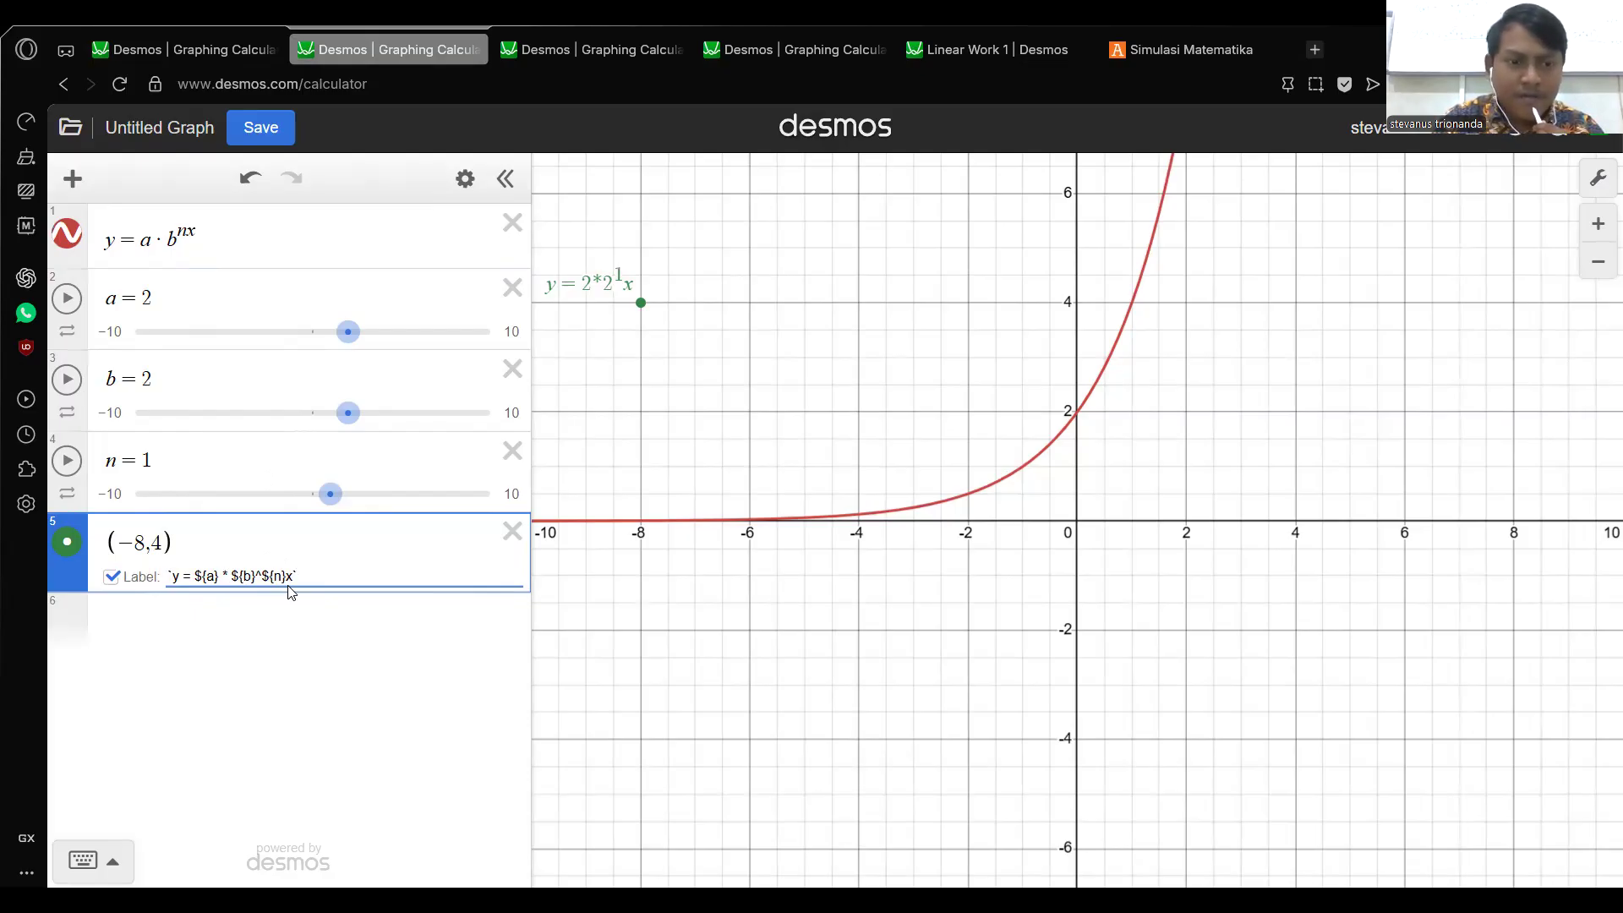
Replace the asterisk between ${a} and ${b} in the label with \times.
key("BackSpace")
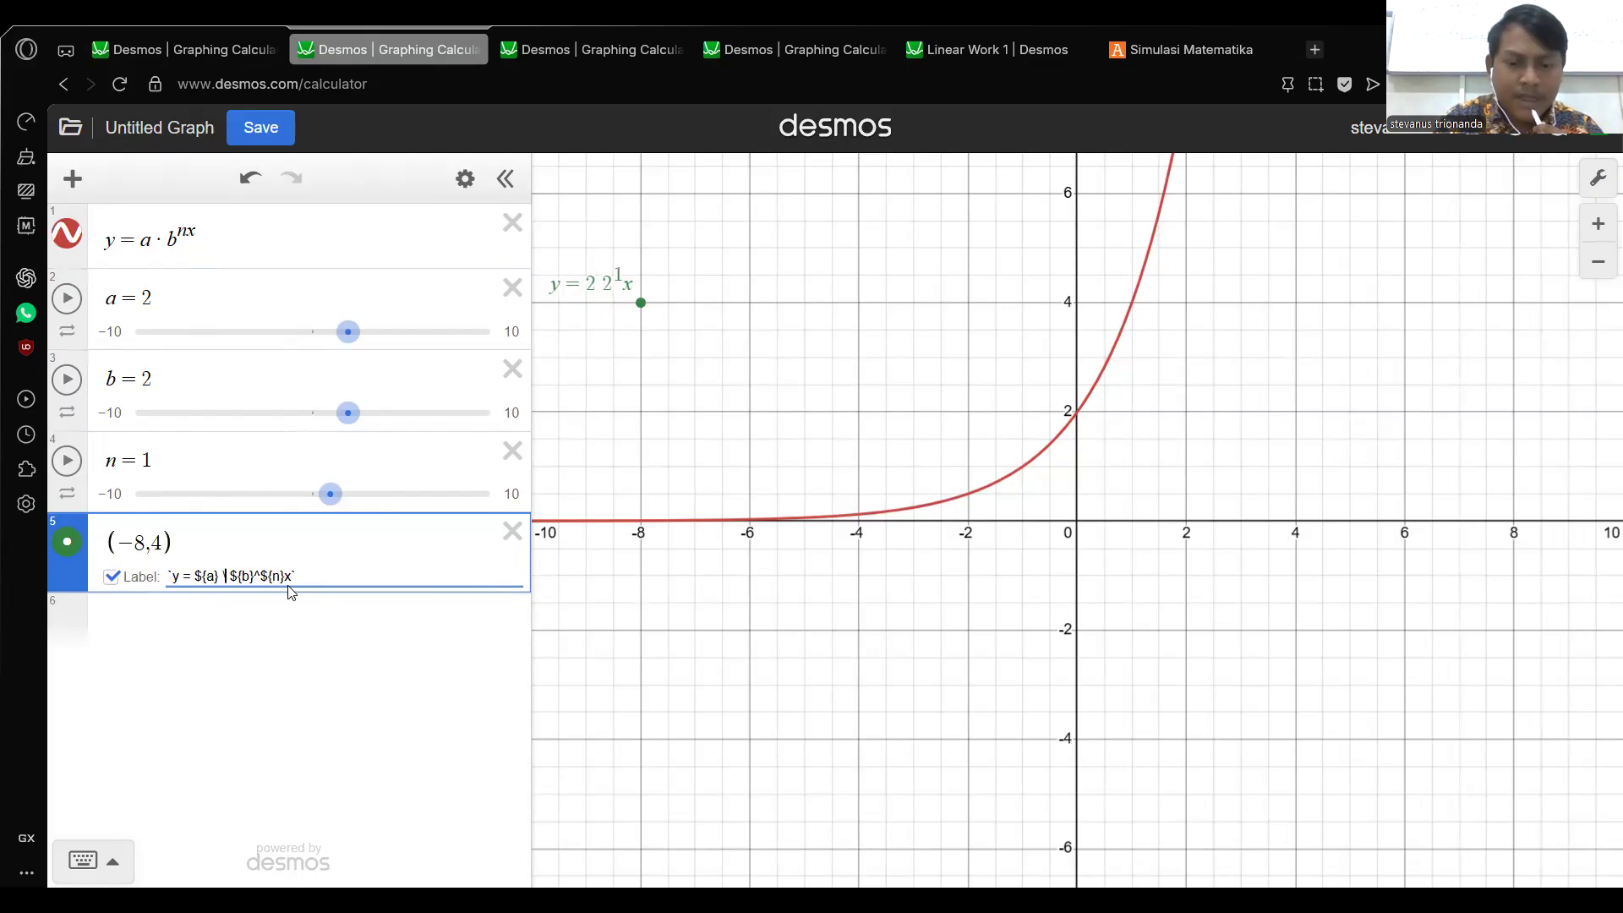
type("imes")
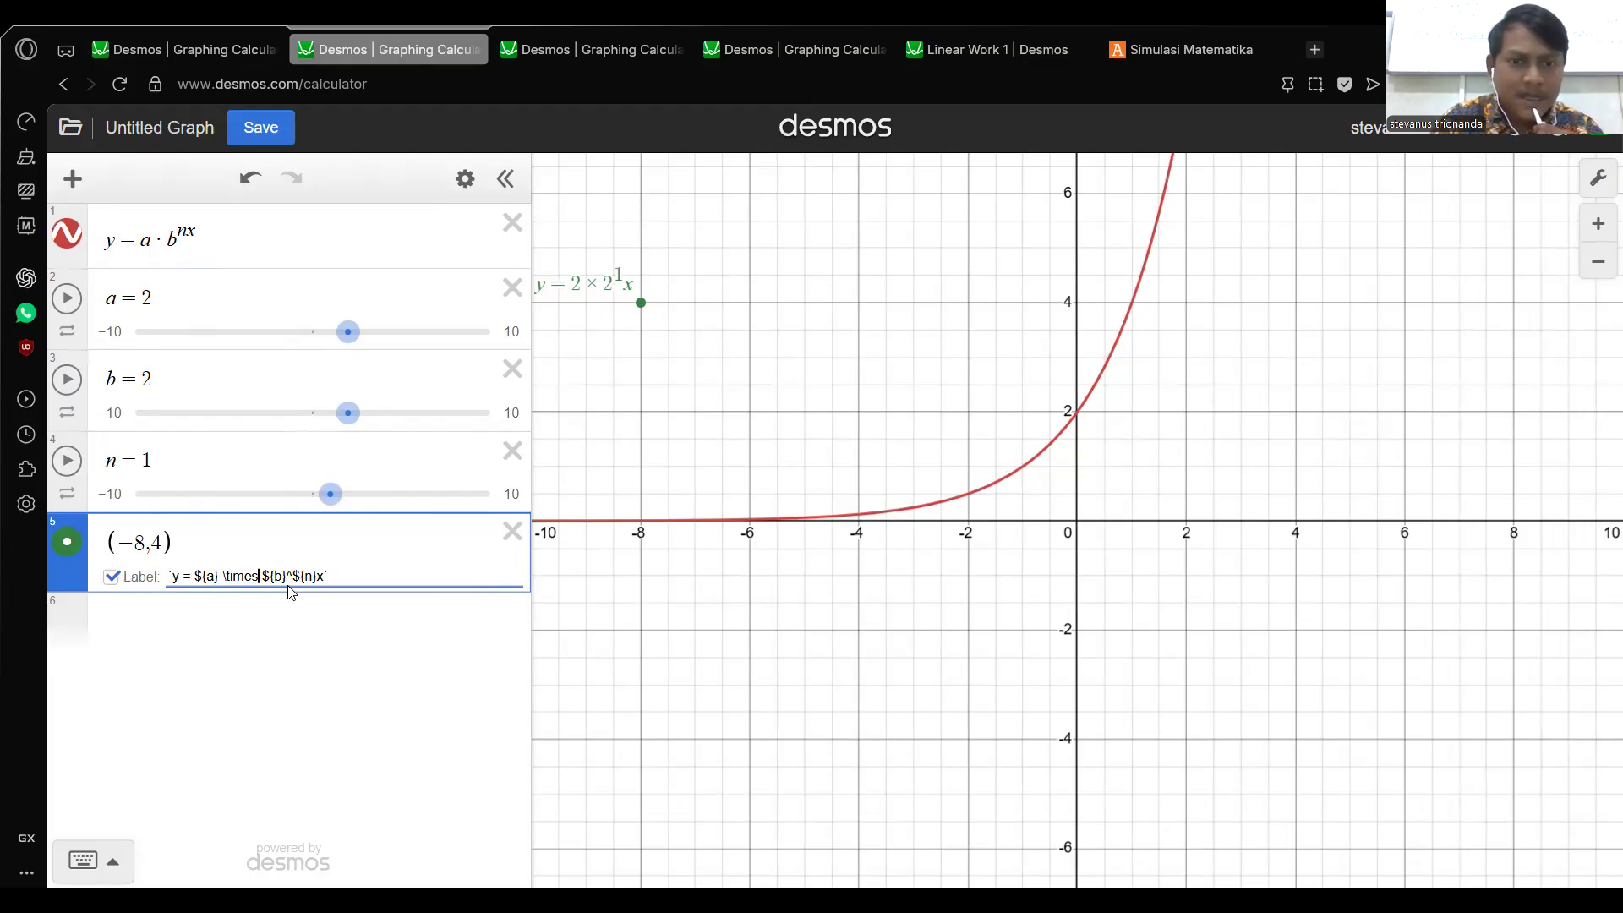
Change the label's multiplication sign between ${a} and ${b} to \cdot.
key("BackSpace")
key("BackSpace")
key("BackSpace")
key("BackSpace")
key("BackSpace")
key("BackSpace")
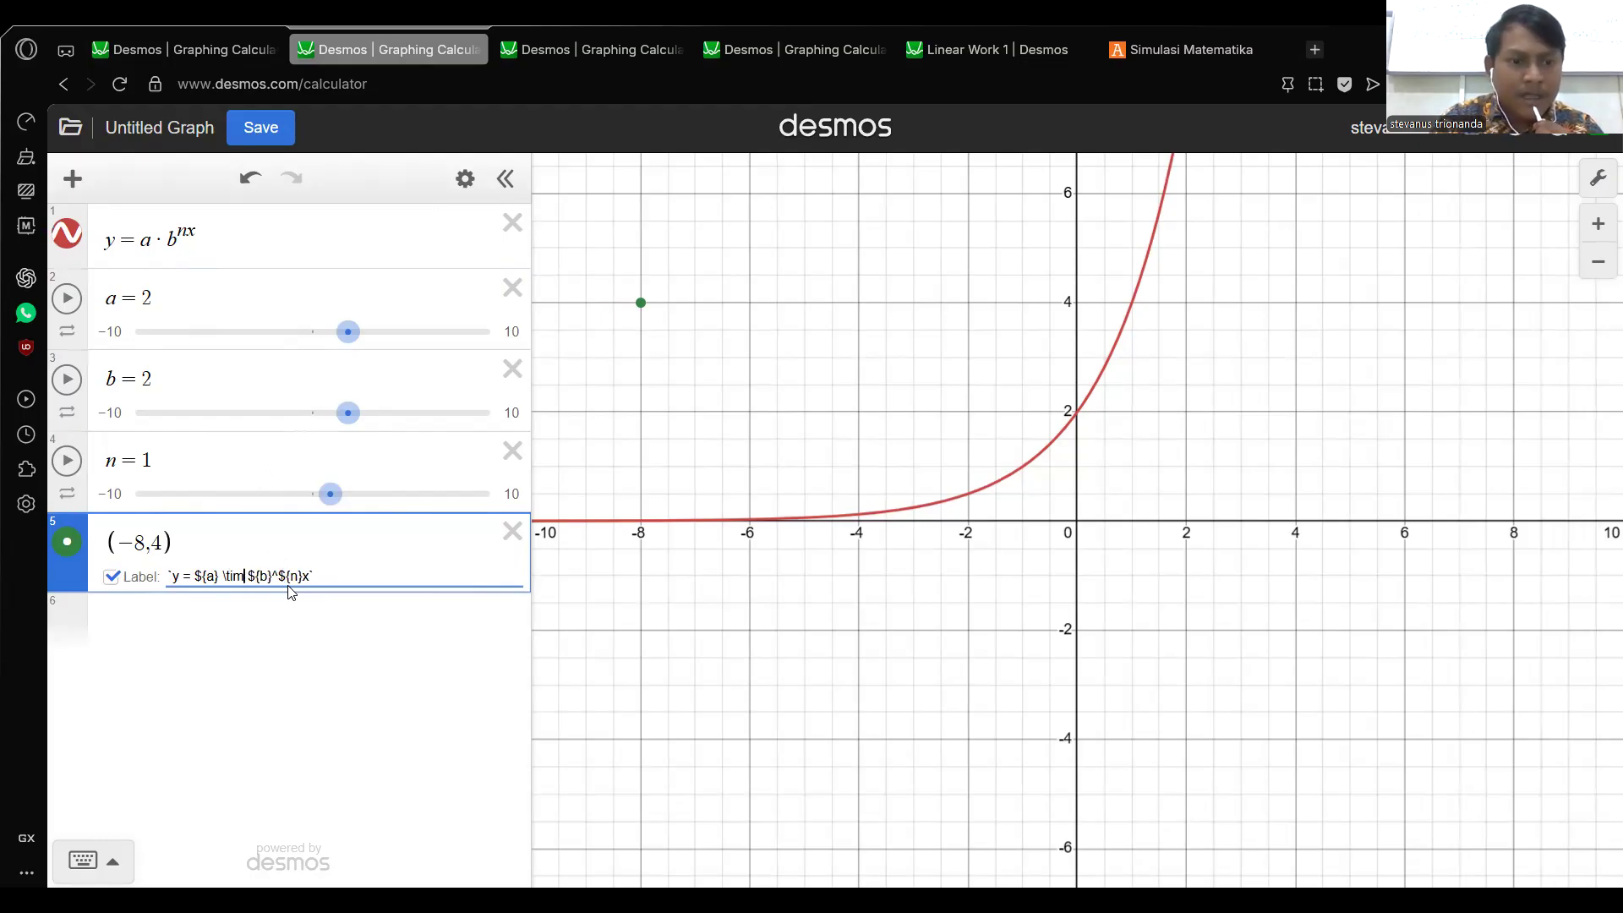
type("\\")
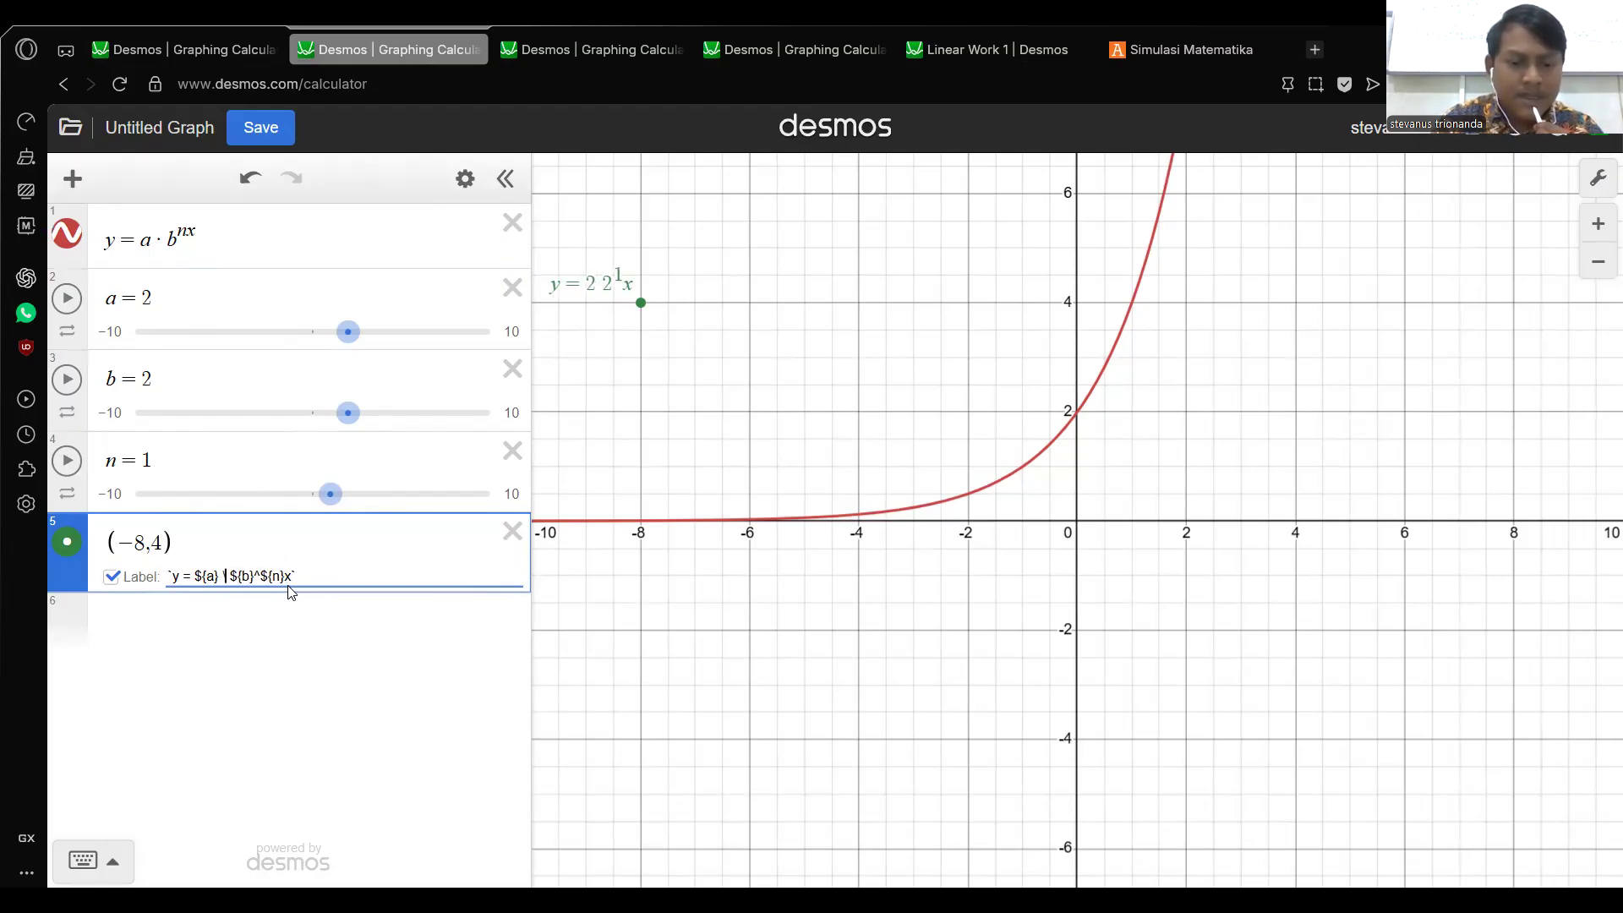
type("cdot")
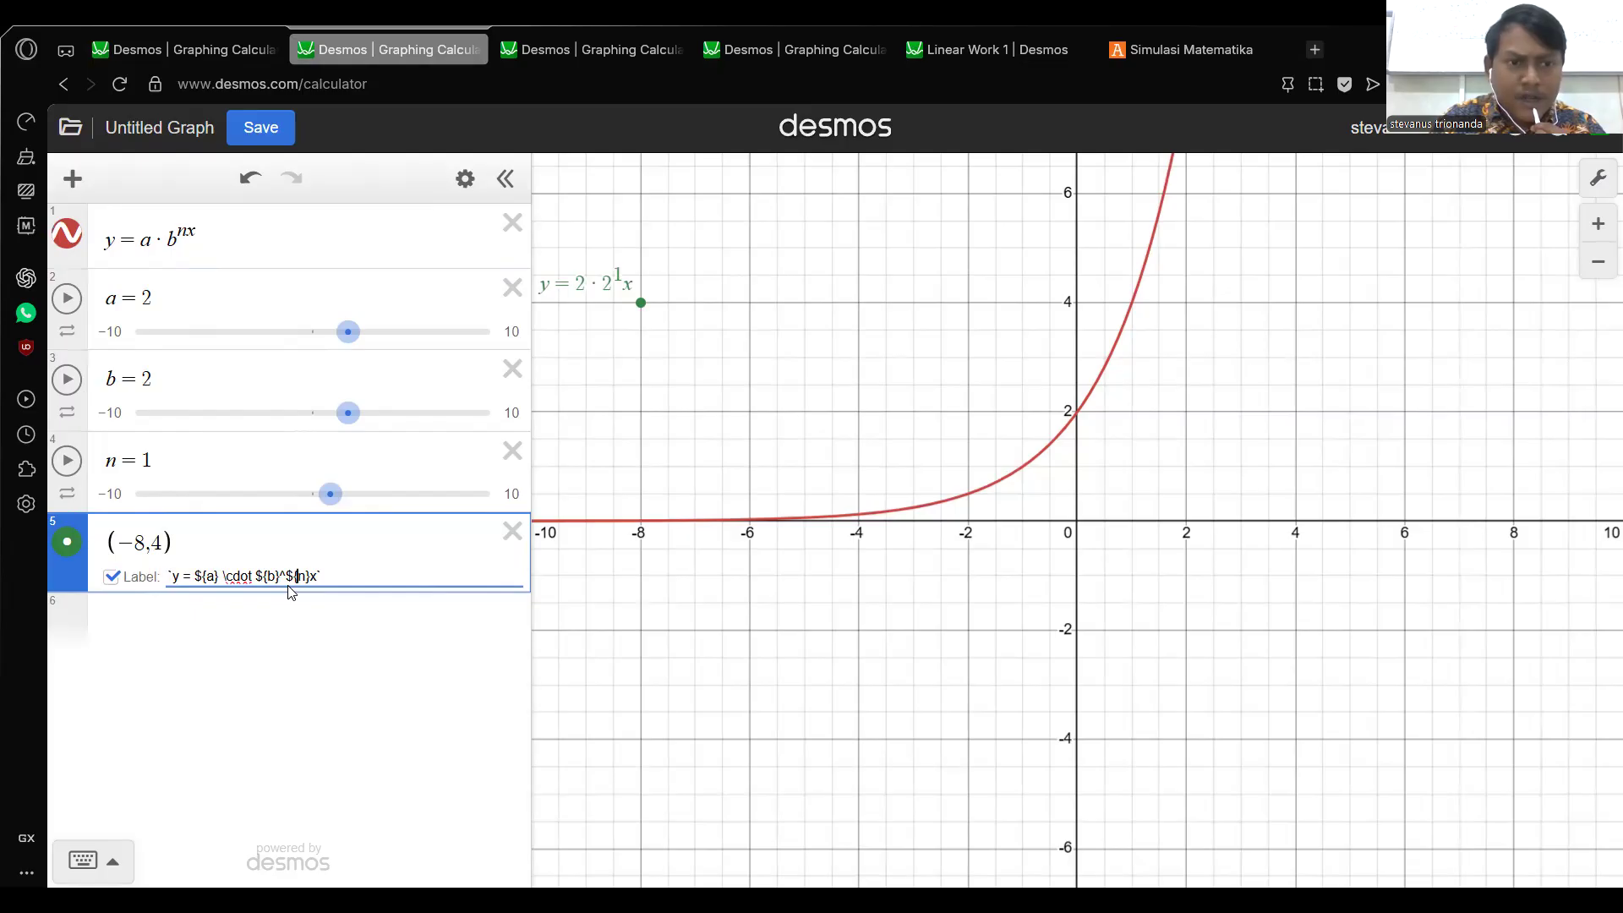
Try to group the label's exponent ${n}x by enclosing it in parentheses.
type("}")
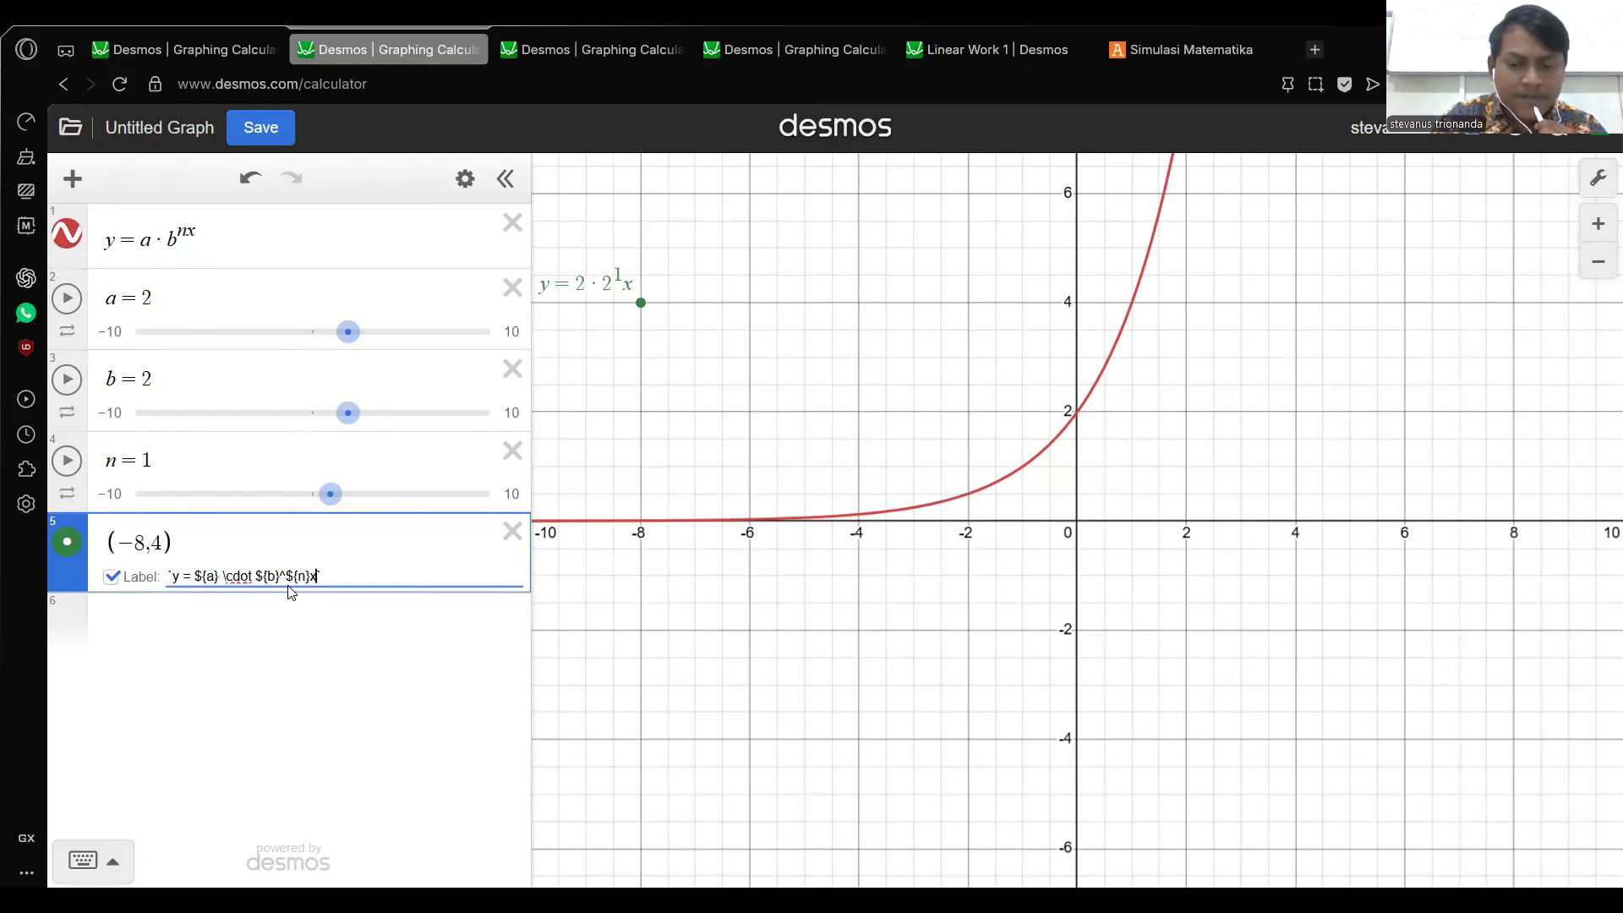
key("Left")
key("Left")
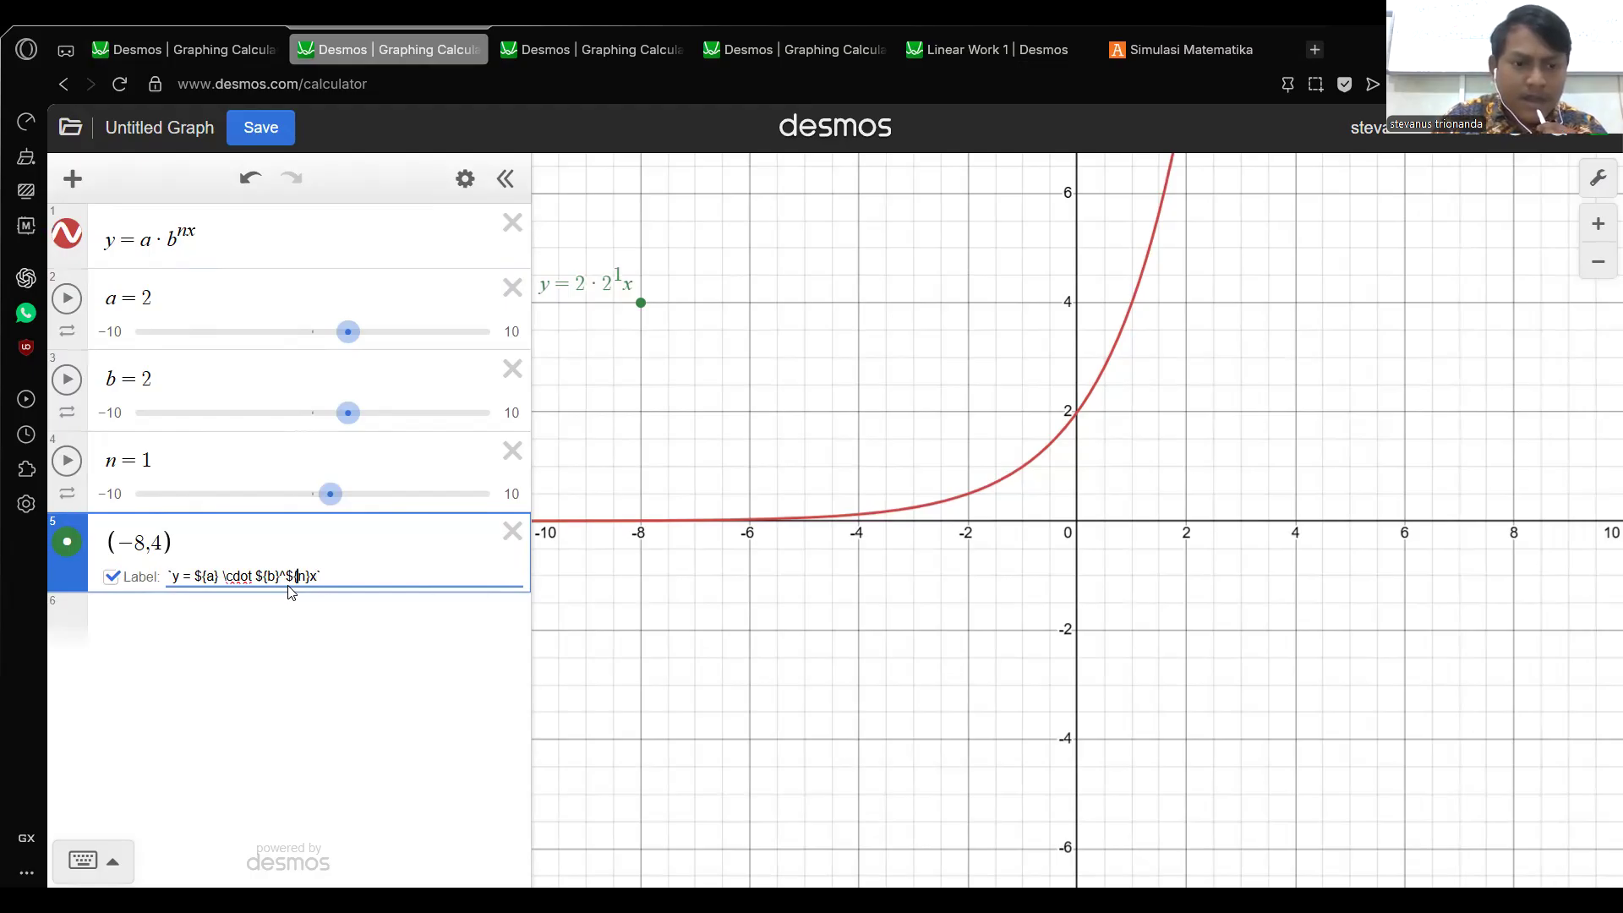
key("Left")
key("Left")
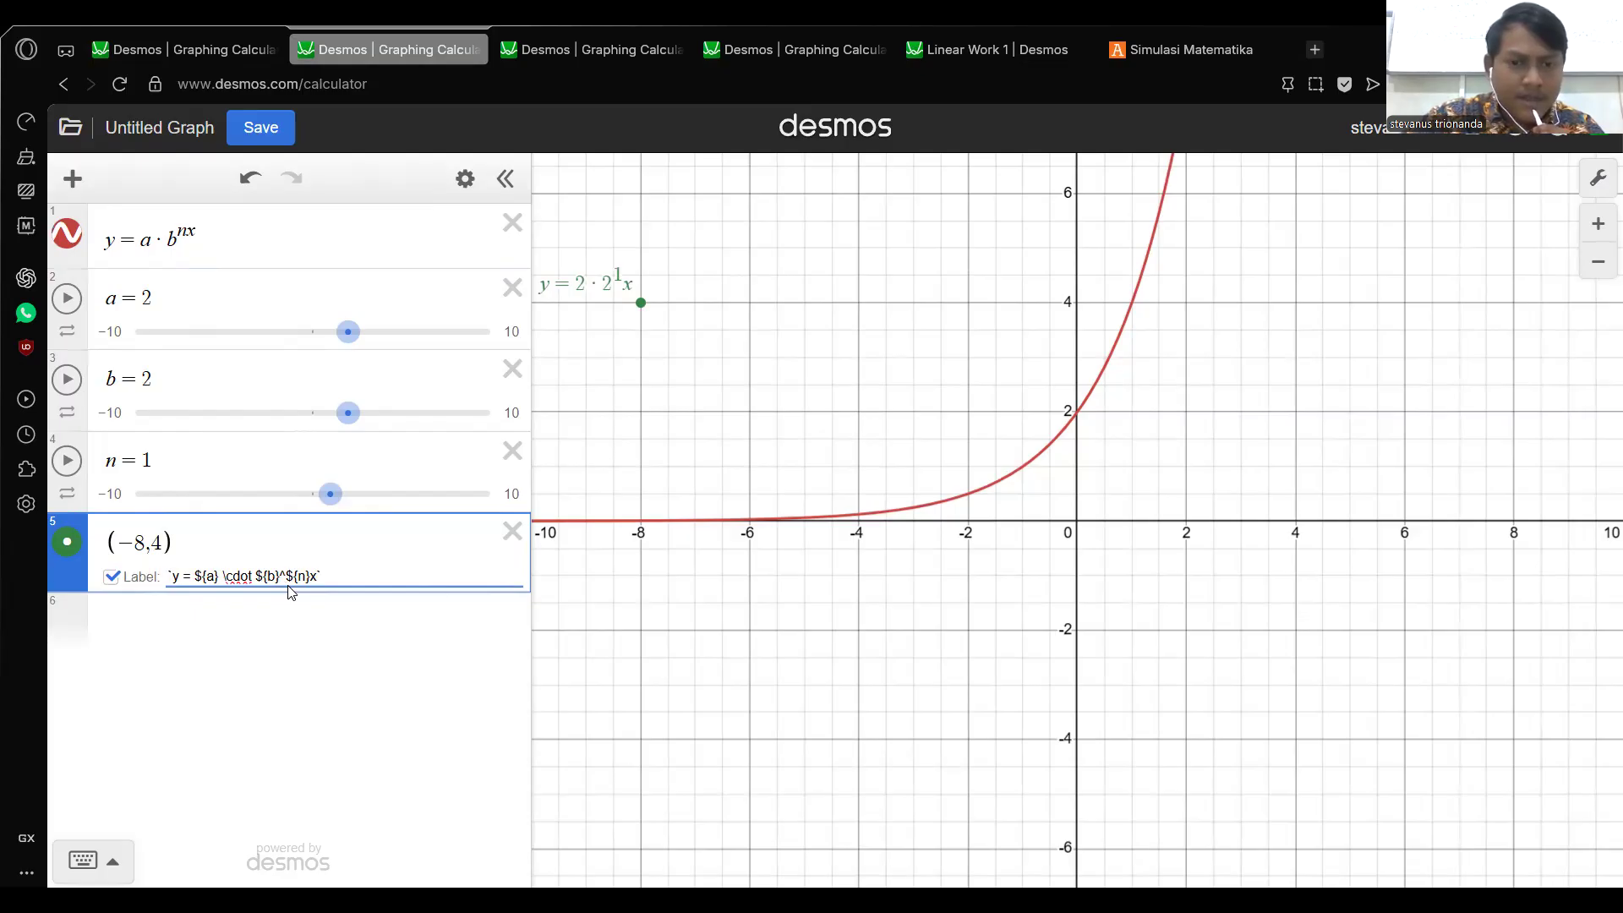
type("(")
key("Right")
key("Right")
key("Right")
key("Right")
key("Right")
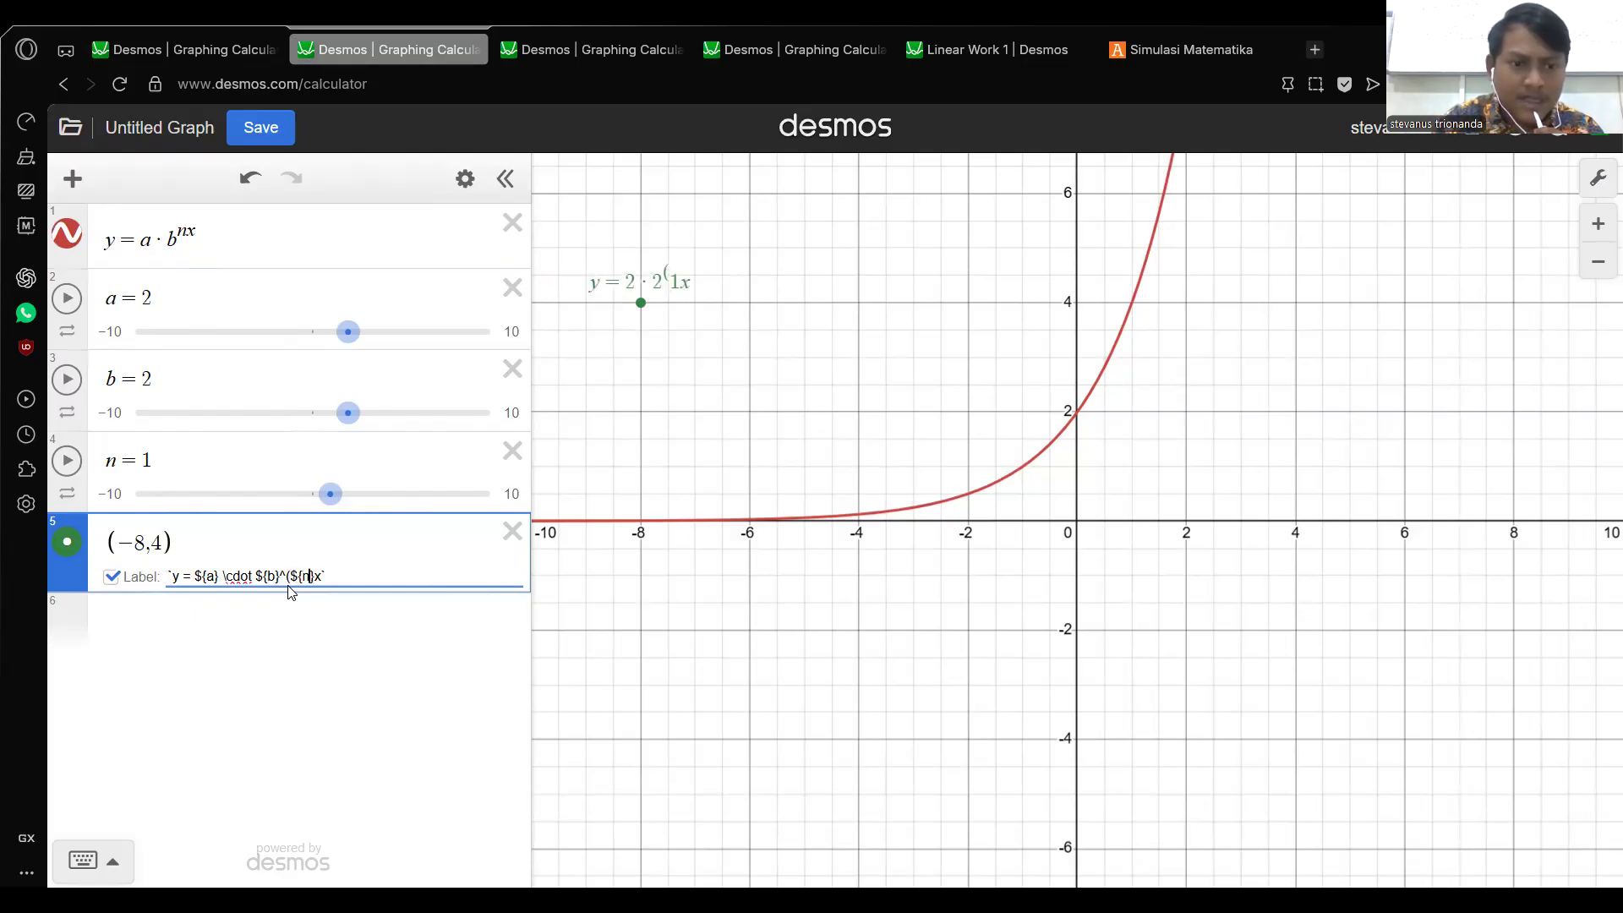
type(")")
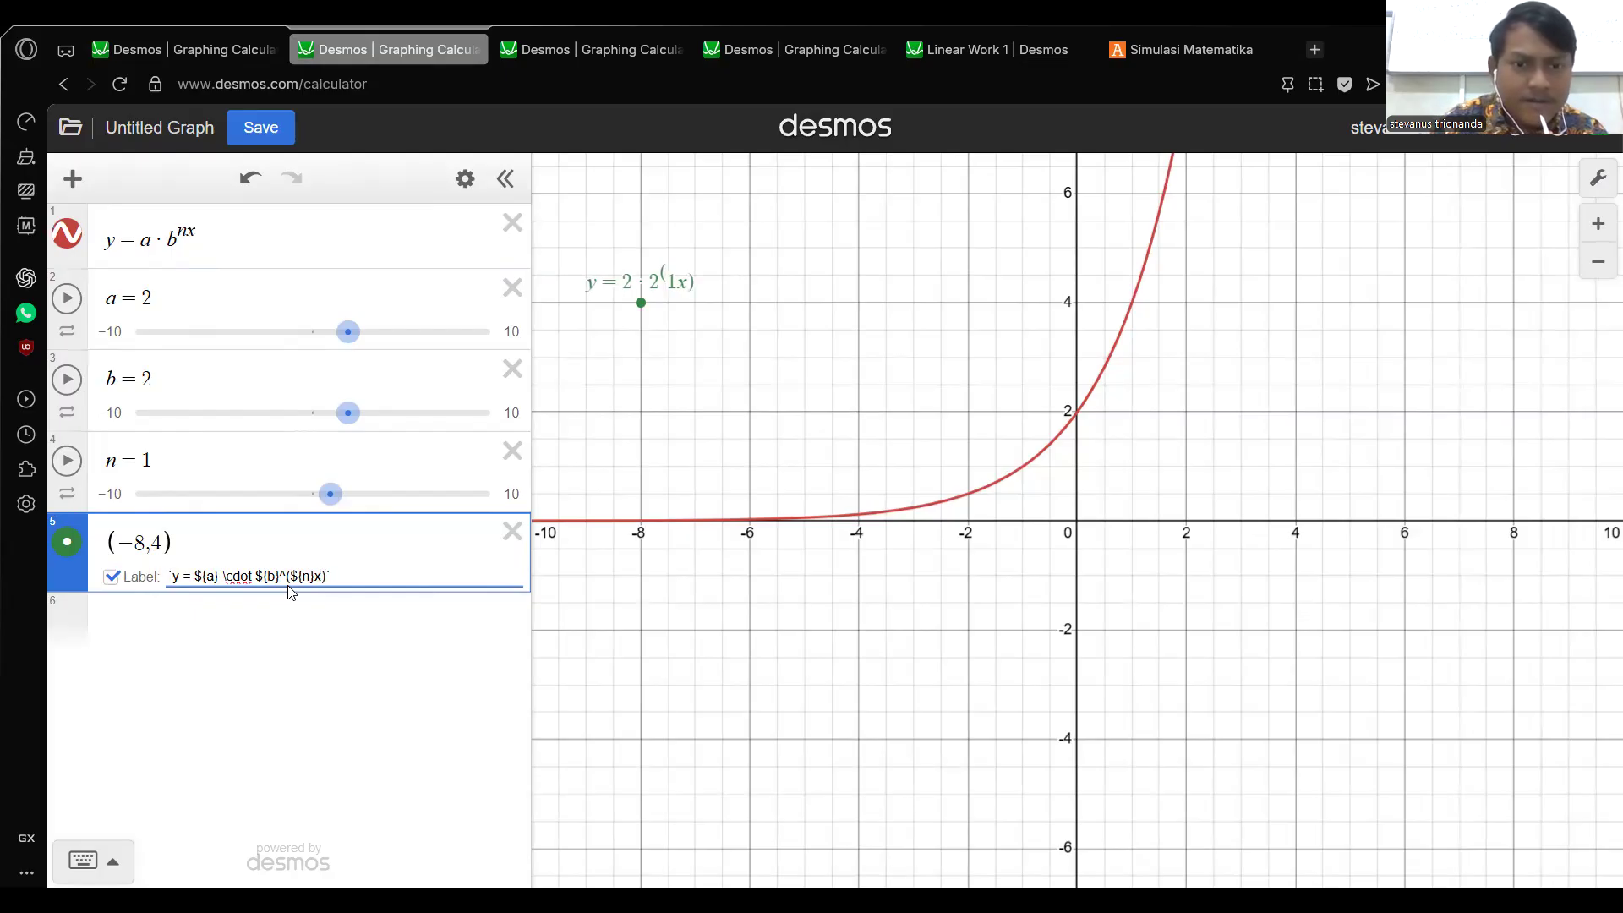
Enclose the label's exponent in curly braces instead of parentheses, making it ^{${n}x}.
key("BackSpace")
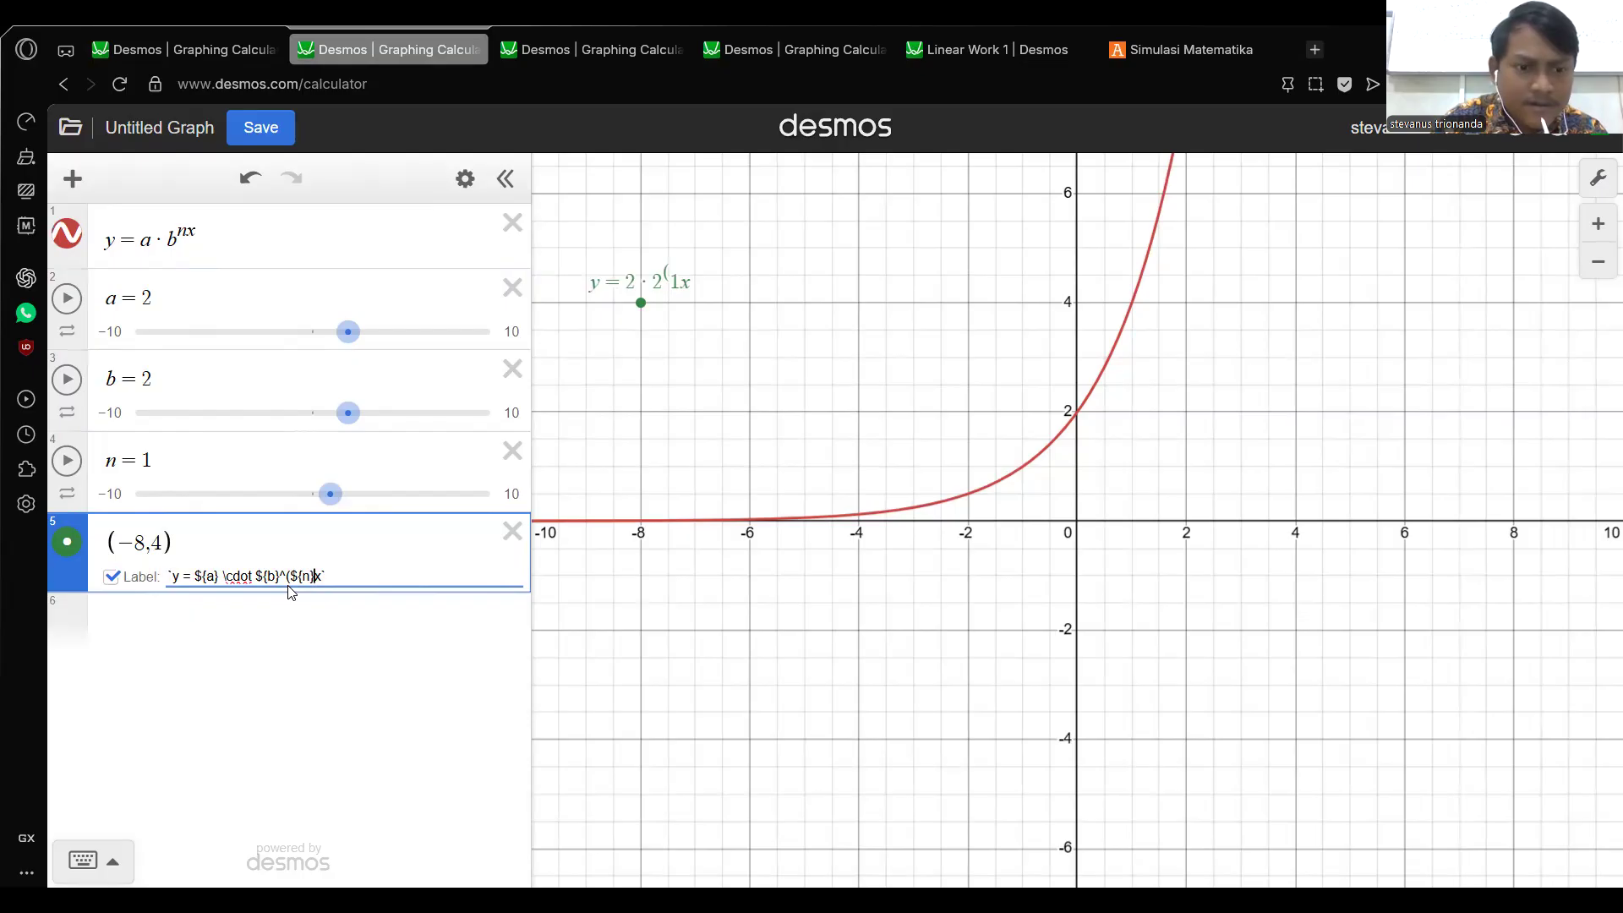
type(")")
key("BackSpace")
key("BackSpace")
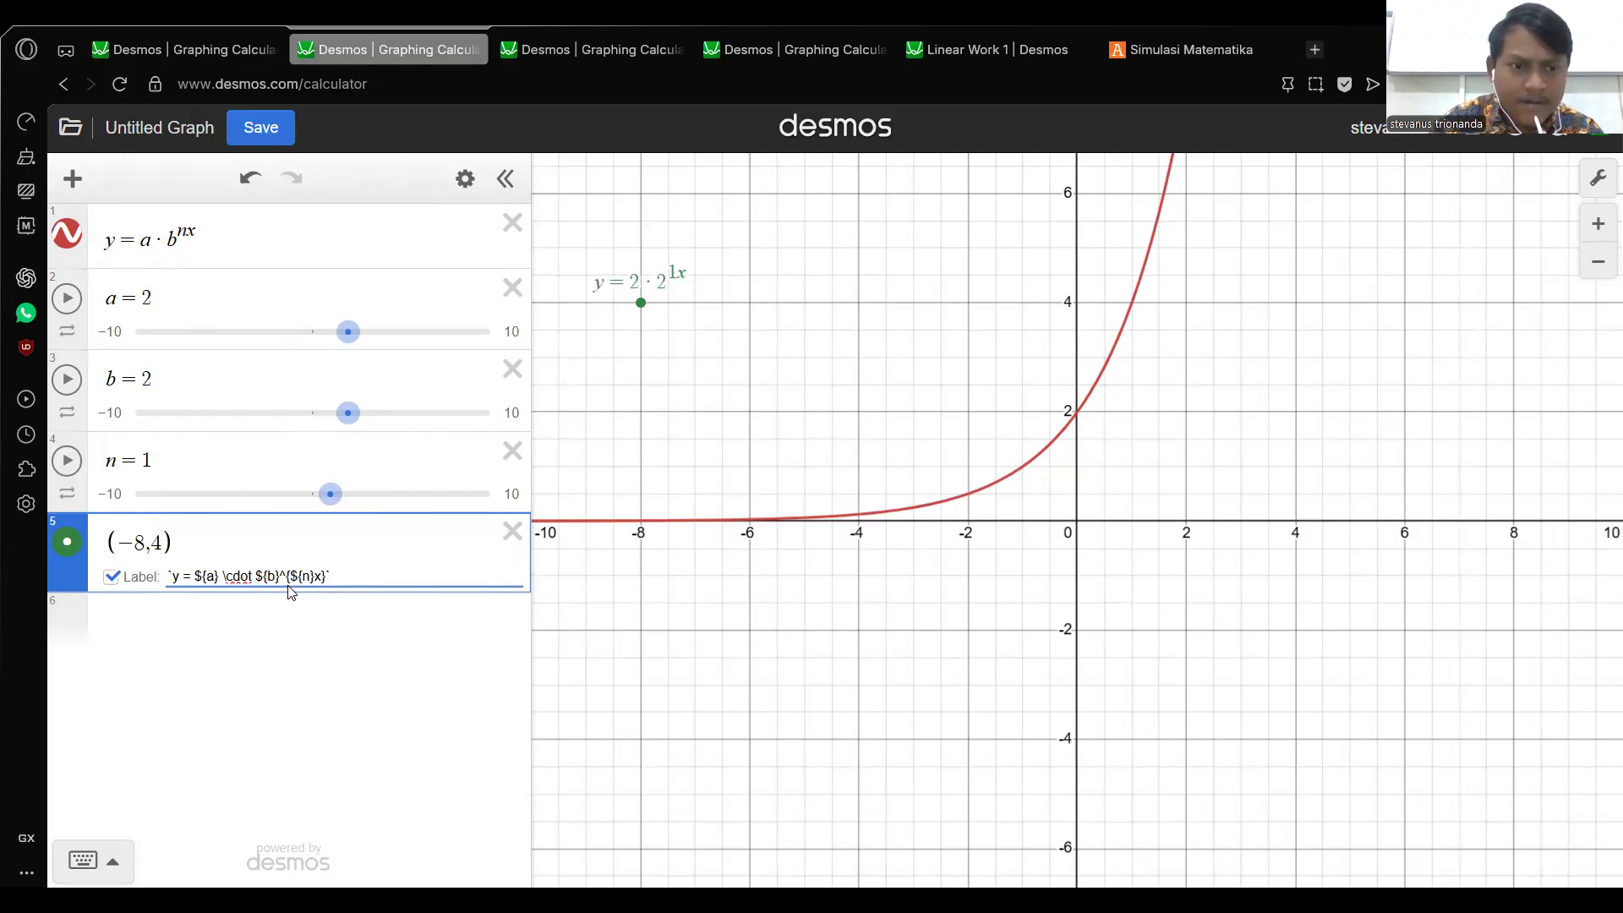
key("Right")
key("Right")
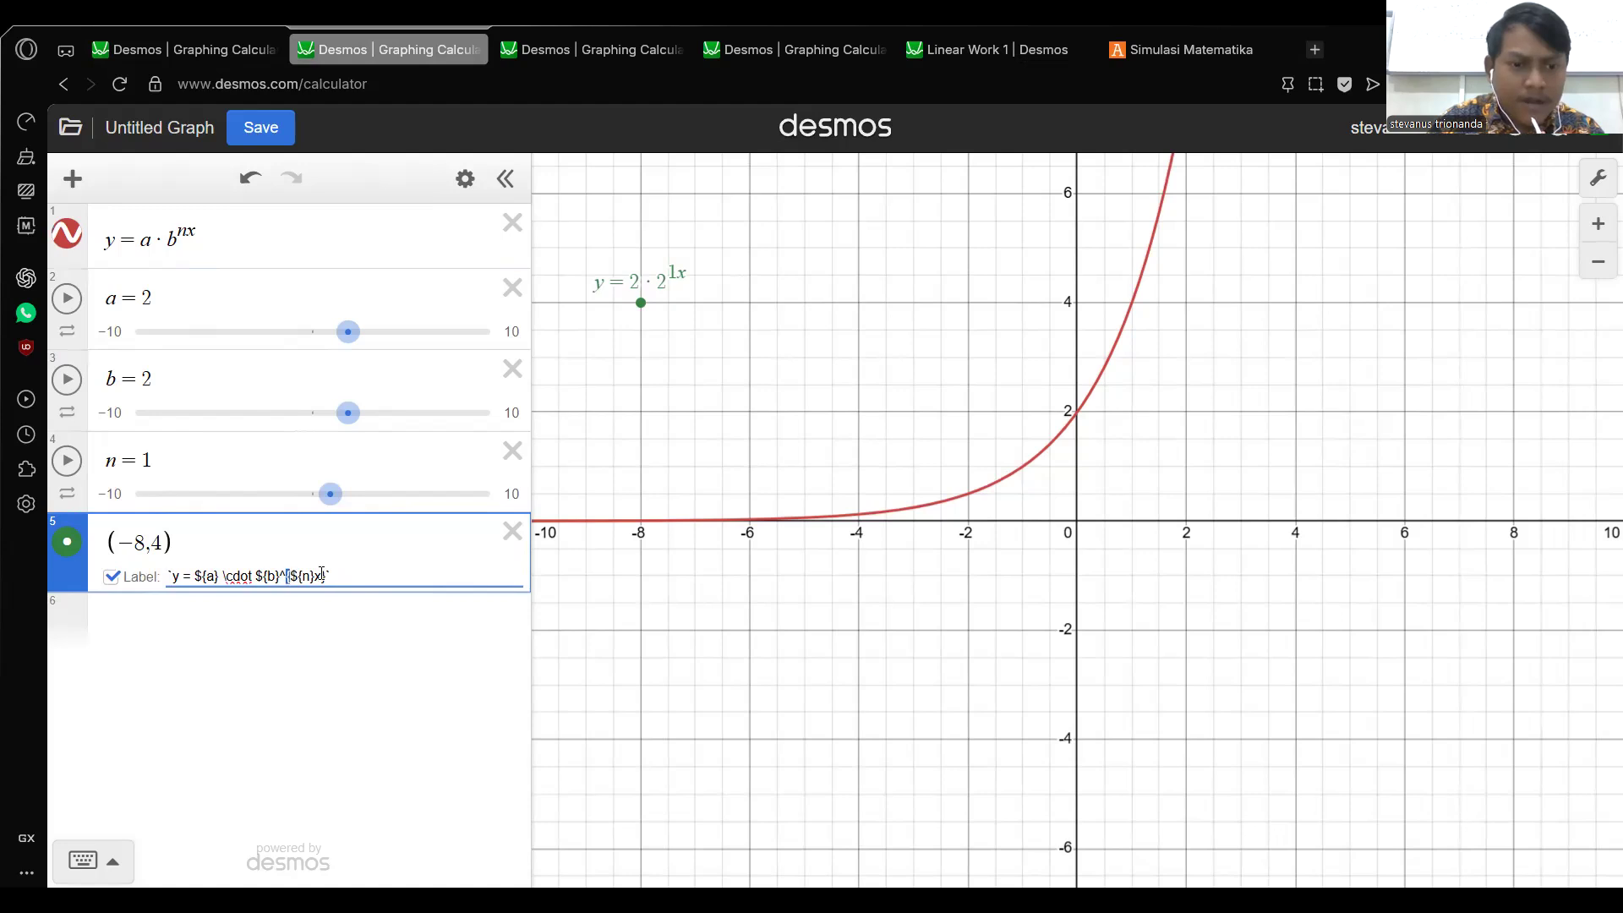
left_click(324, 577)
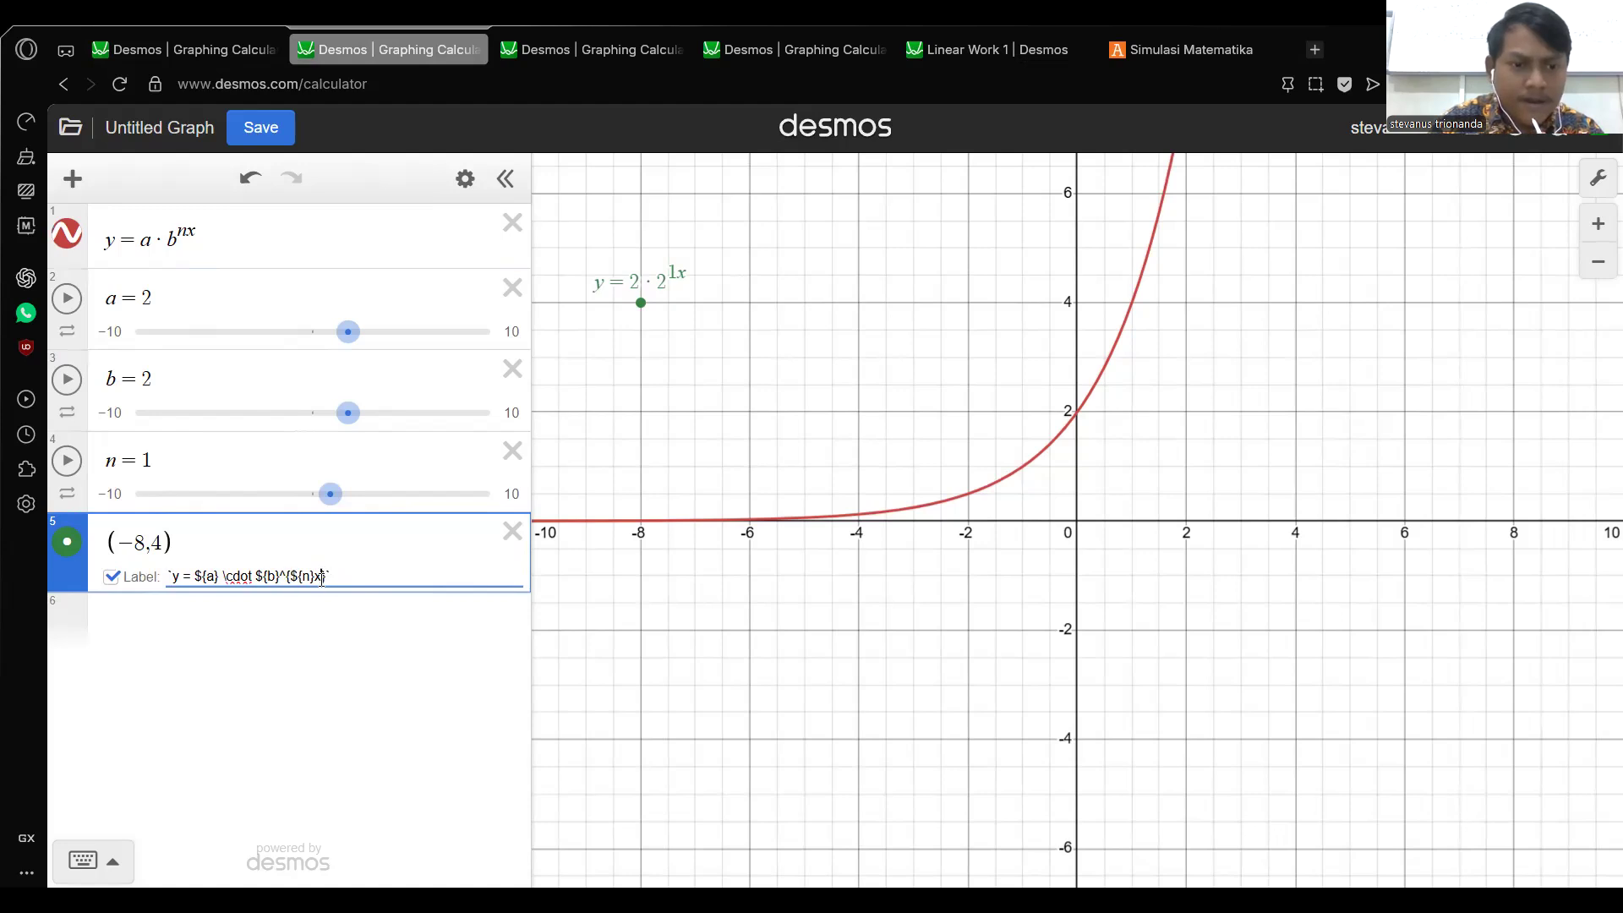
type("}")
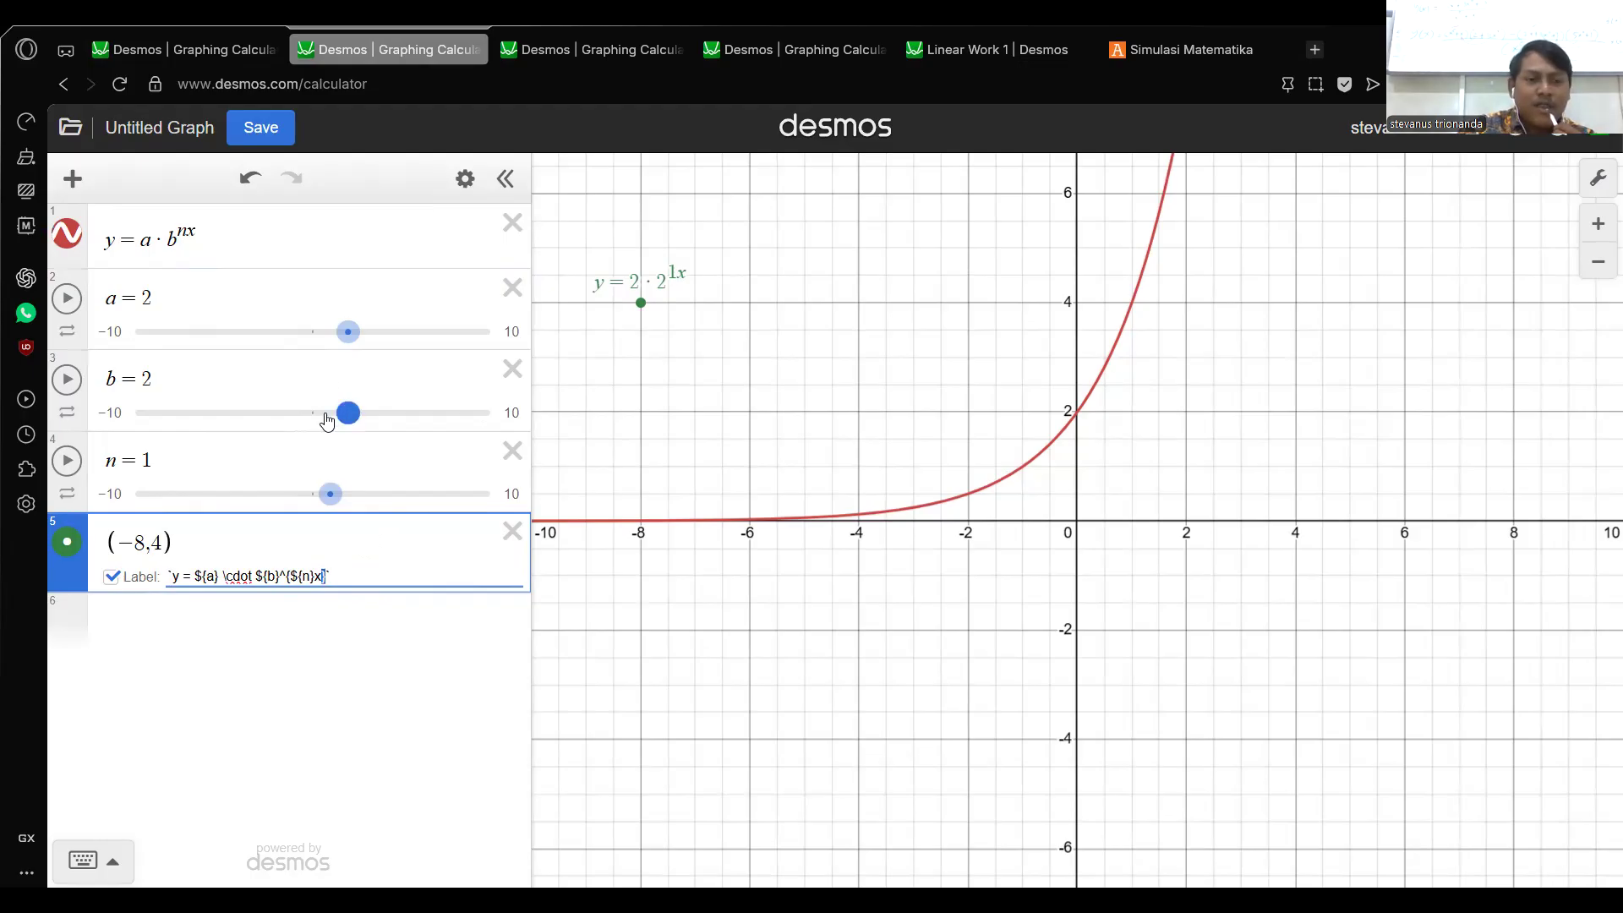
Set slider n to 2 and select the entire label text of the point (−8,4).
left_click_drag(341, 503, 362, 502)
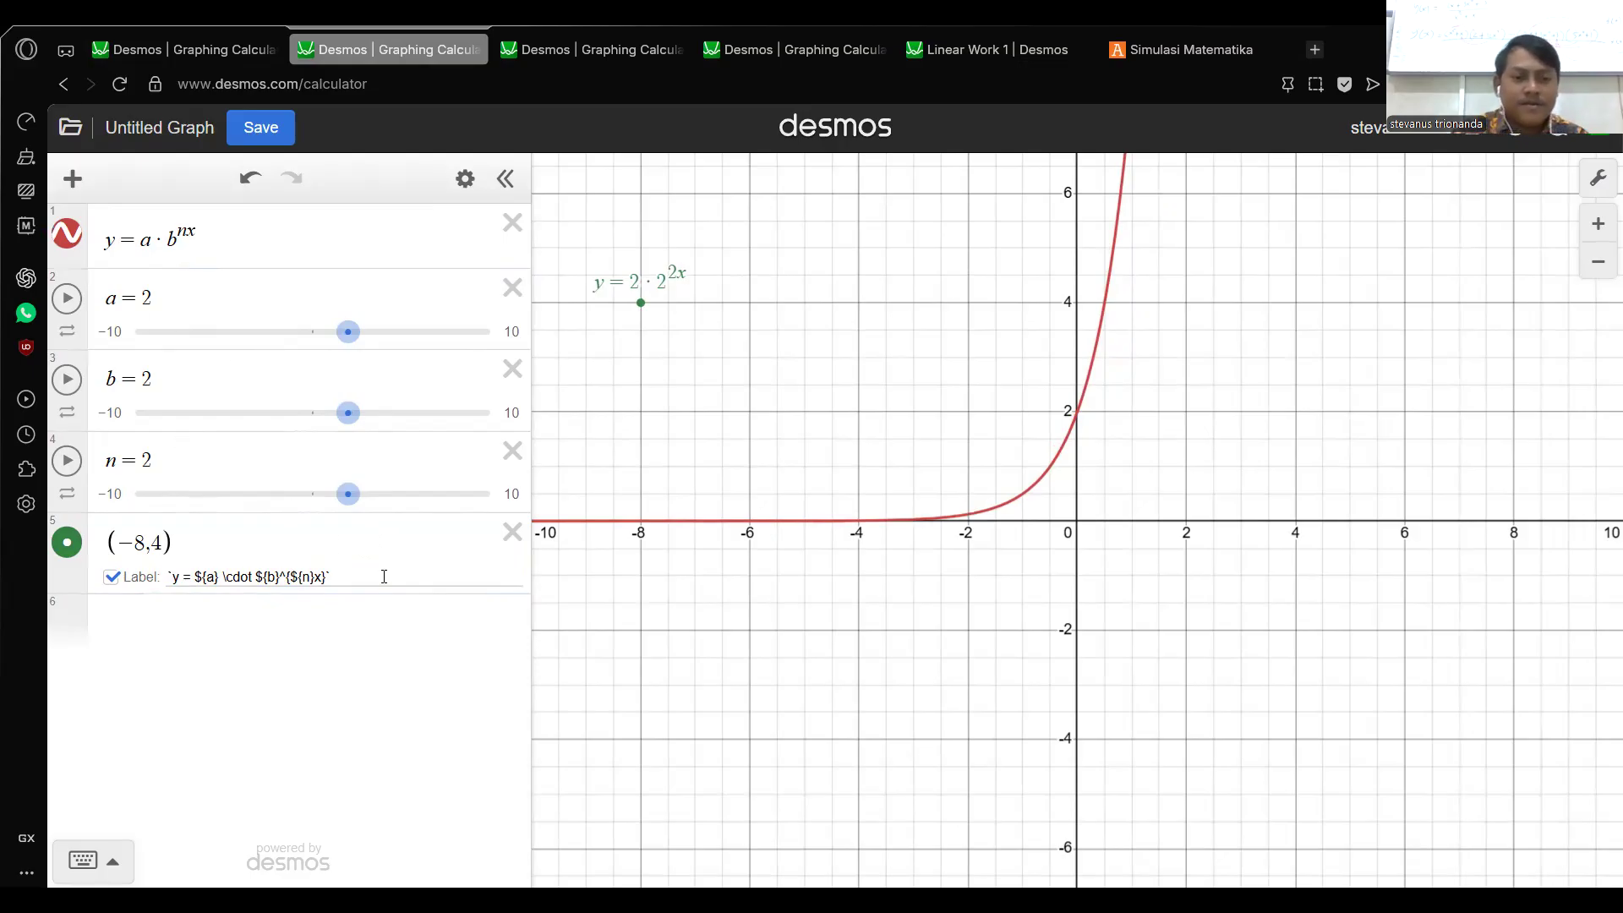
left_click(325, 578)
left_click_drag(326, 578, 166, 575)
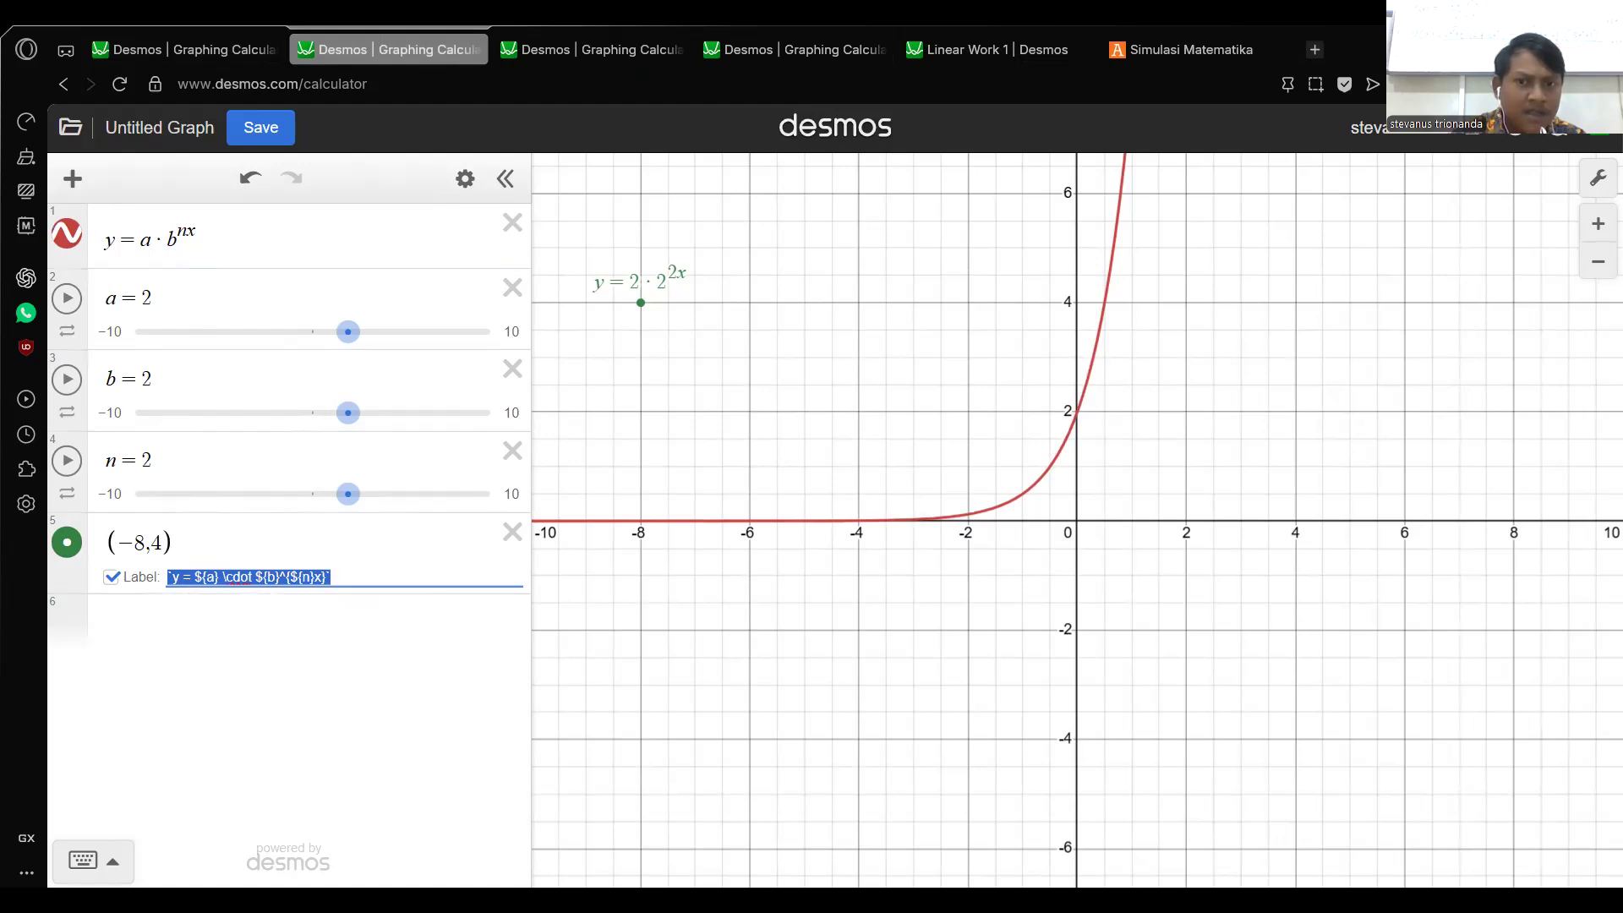
Switch to the presentation slideshow and bring up the Kendala Teknis table of formula problems.
key("alt+Tab")
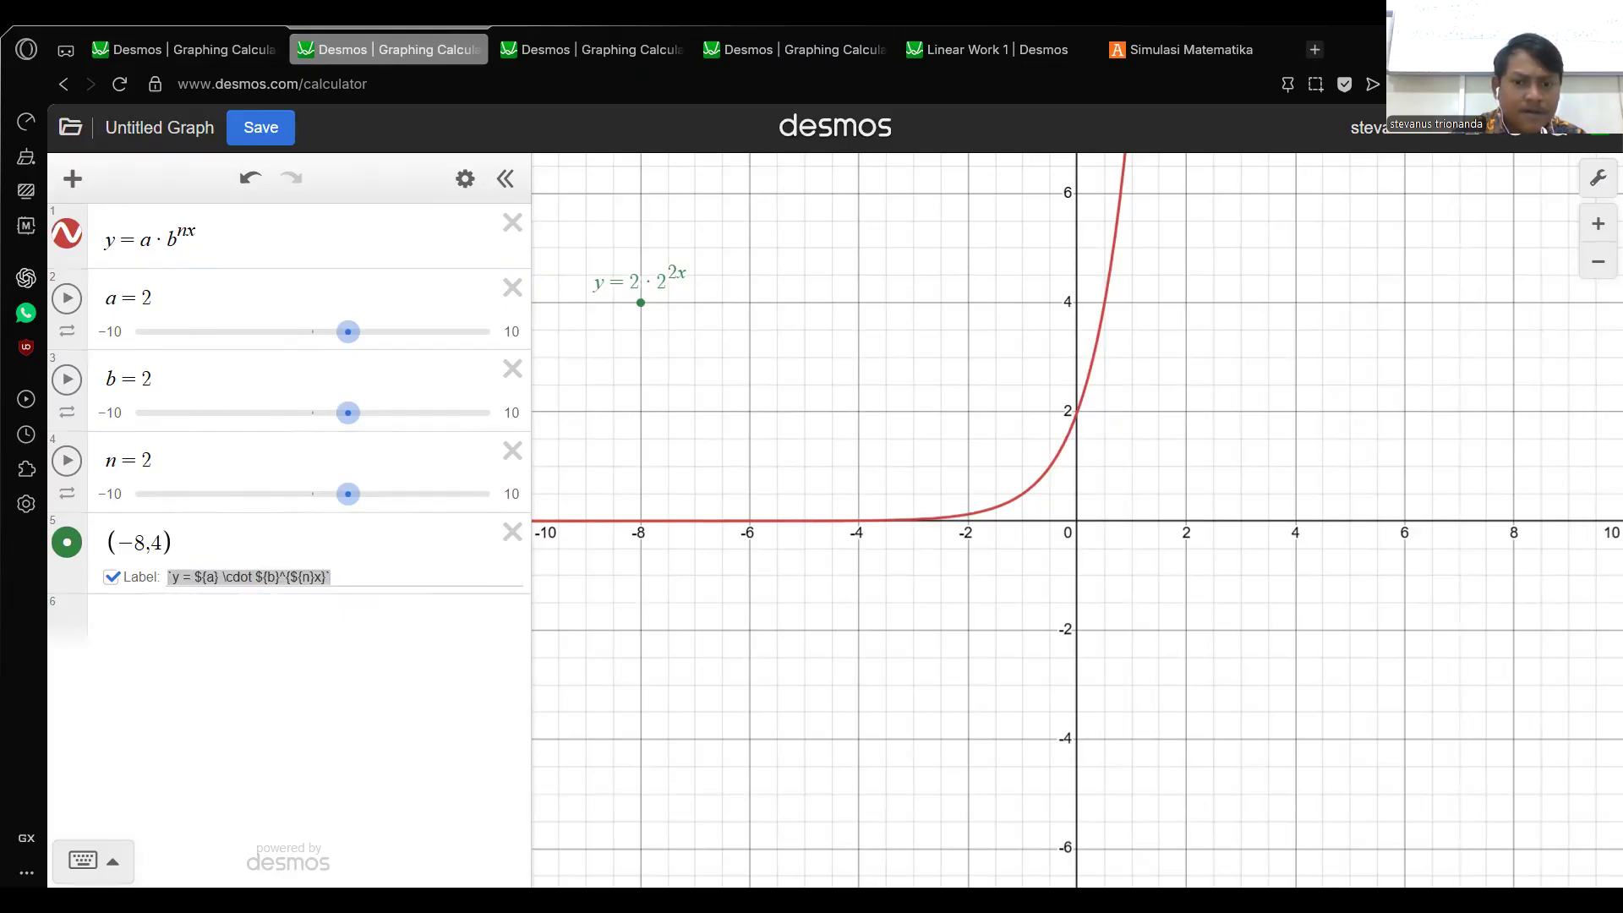
left_click(917, 714)
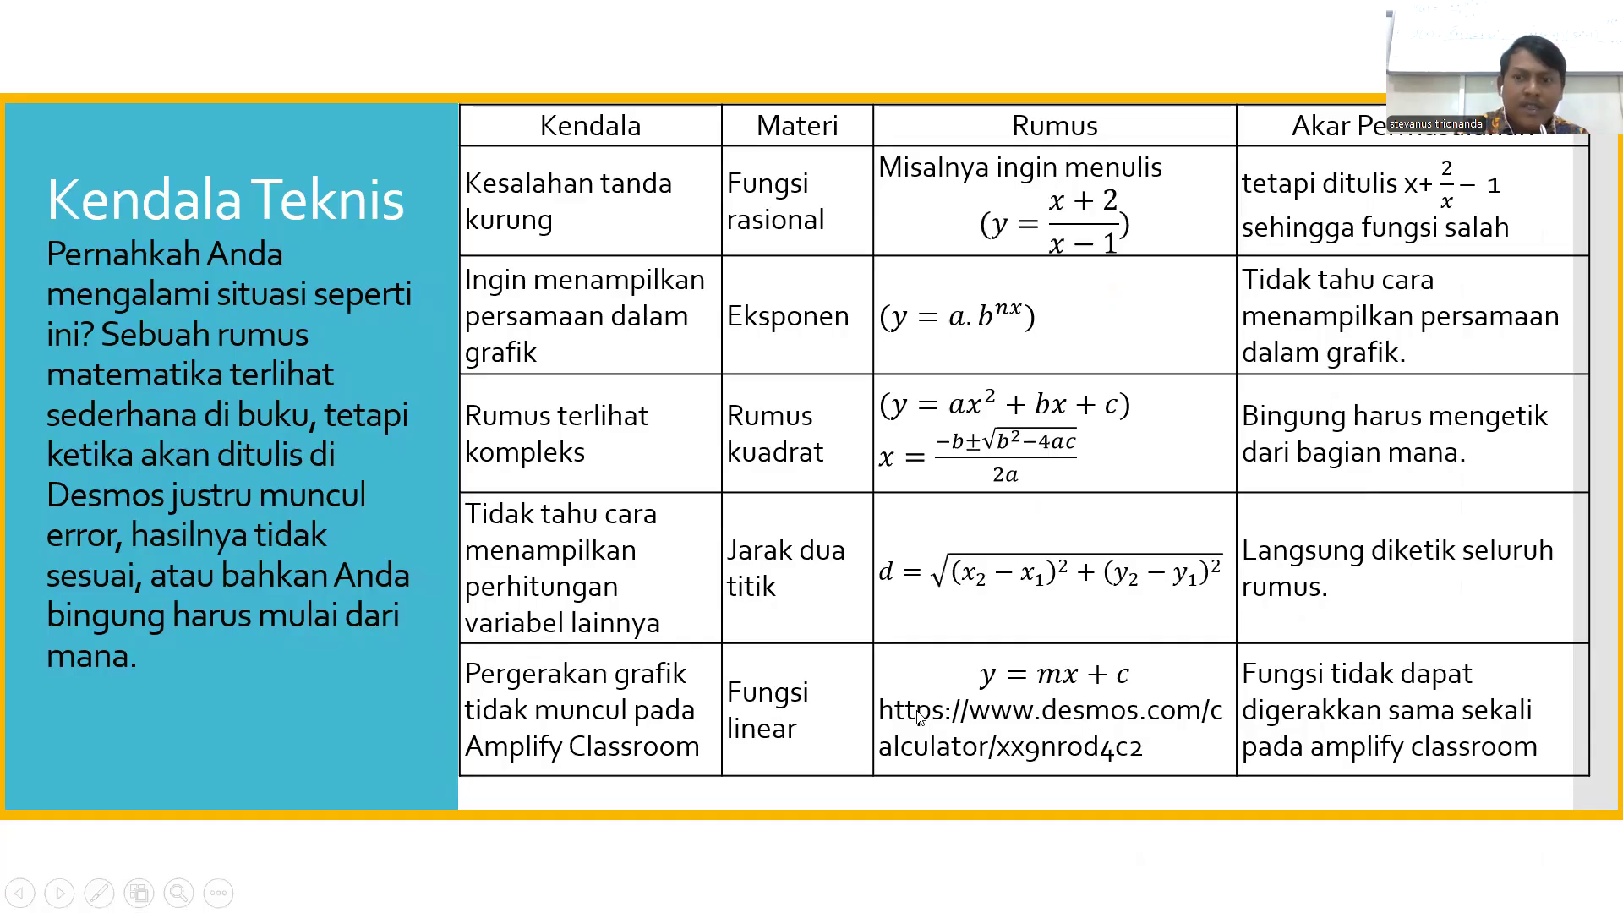
key("Left")
key("Left")
key("Right")
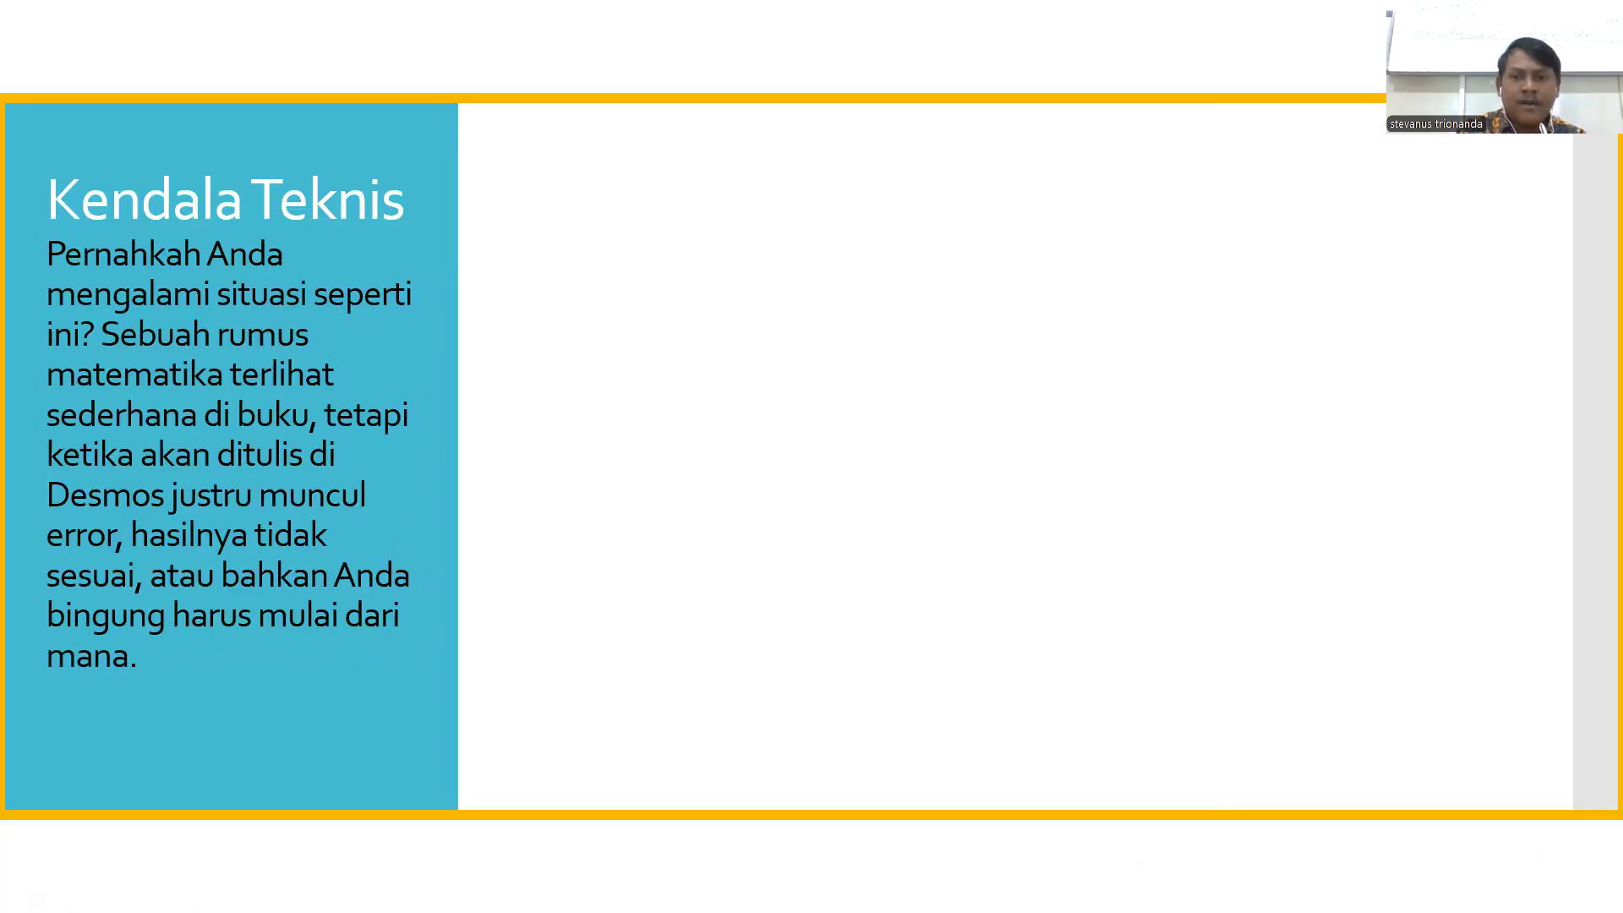
key("Right")
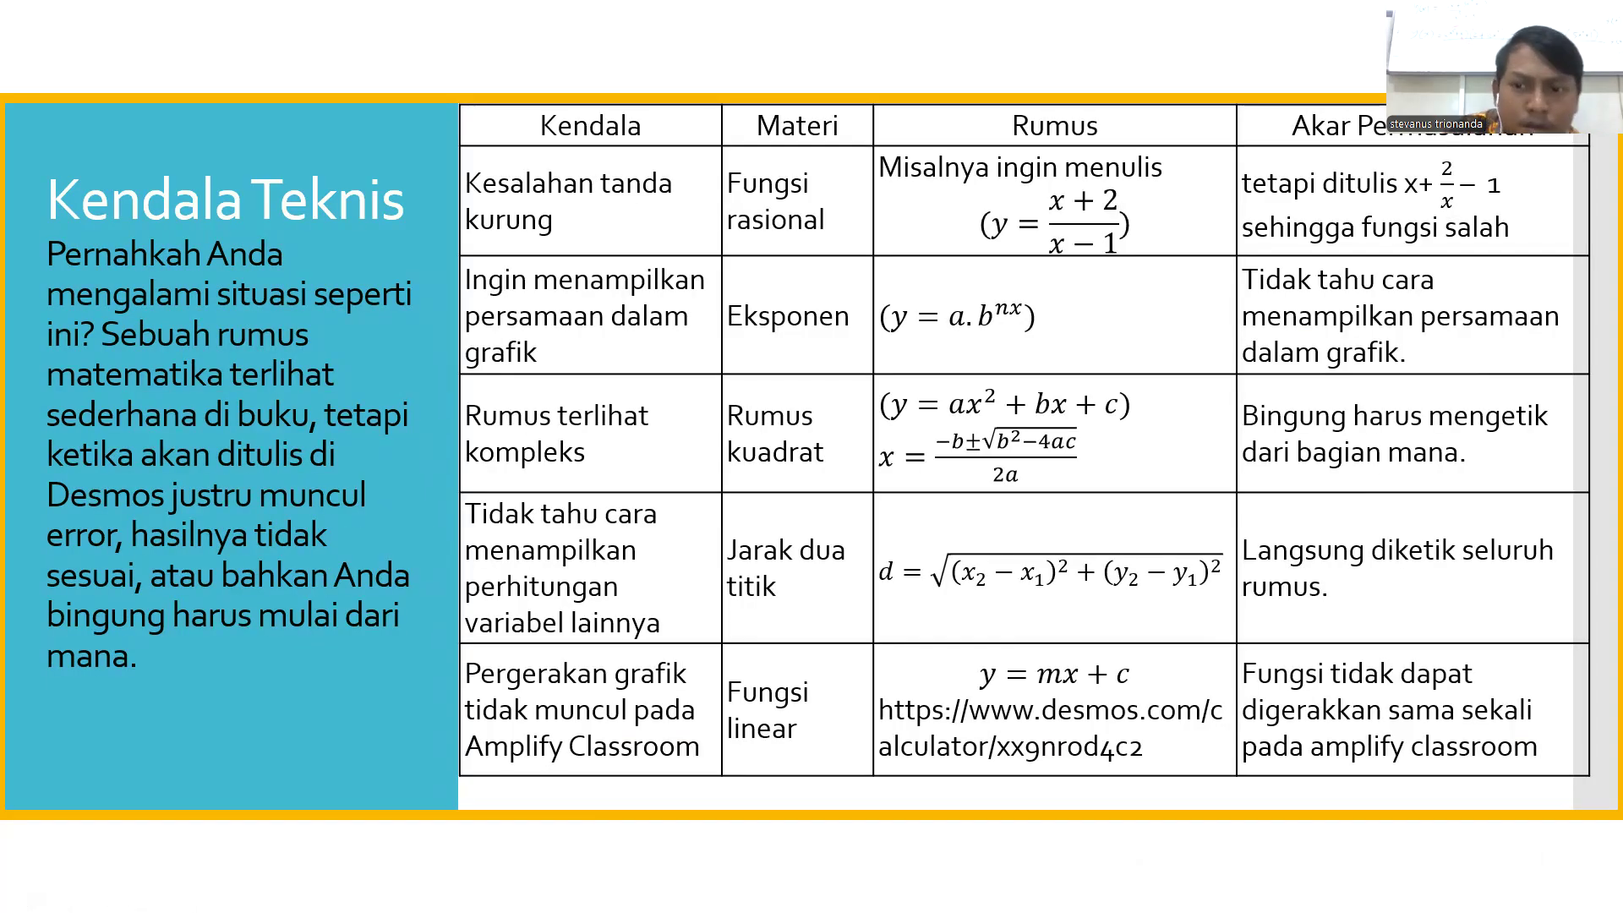
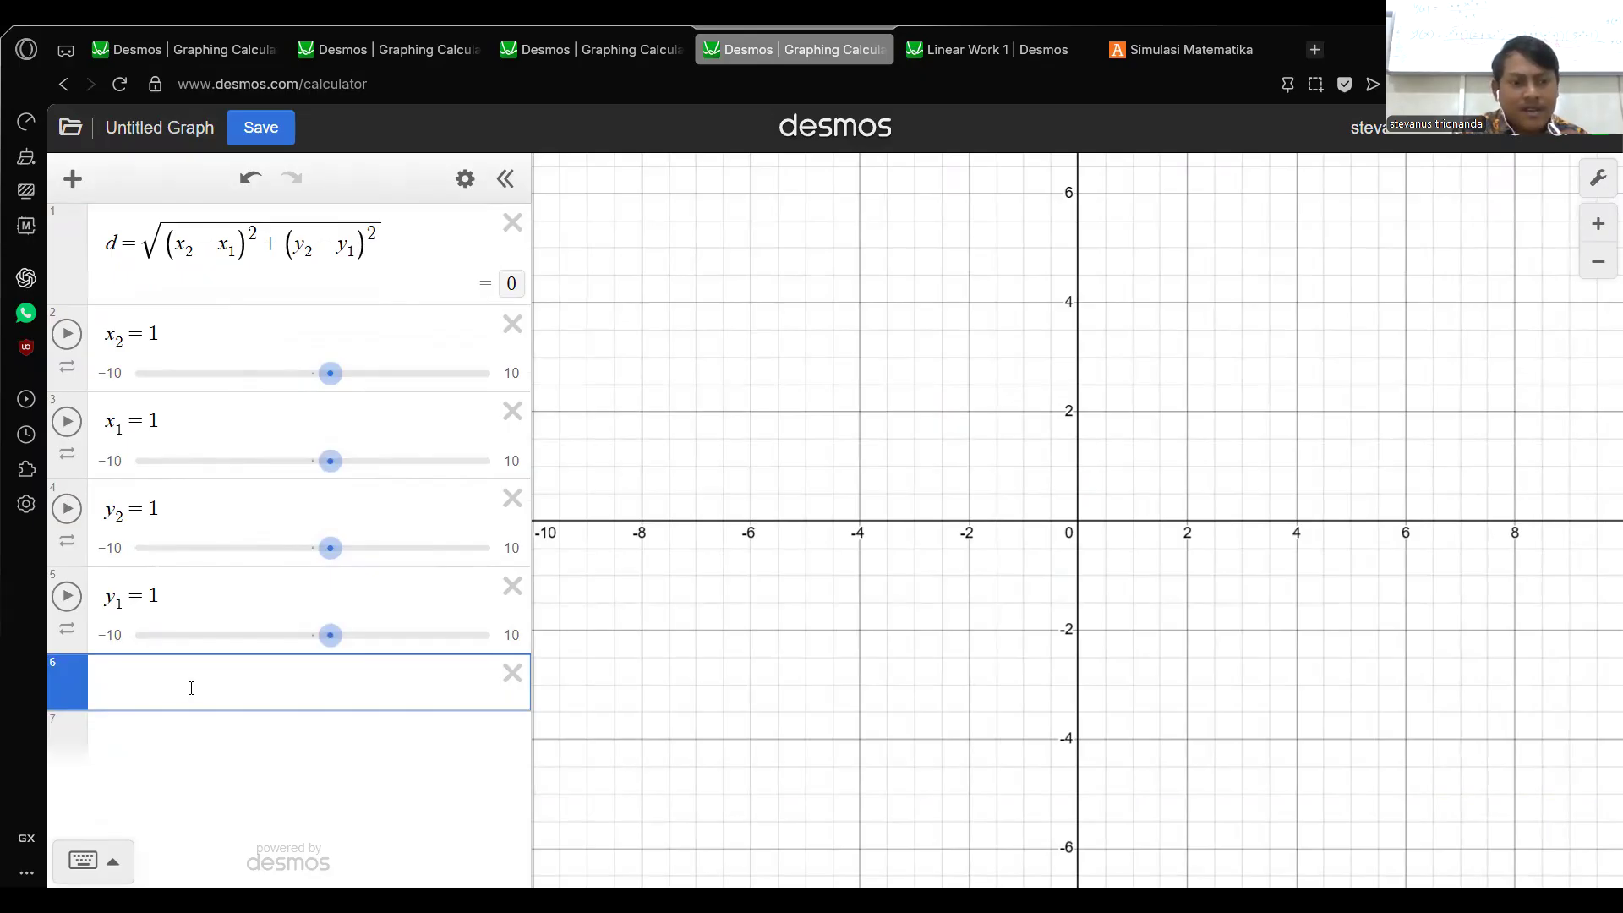
Define point A = (x_1, y_1) below the distance formula's sliders and show its coordinate label.
type("A")
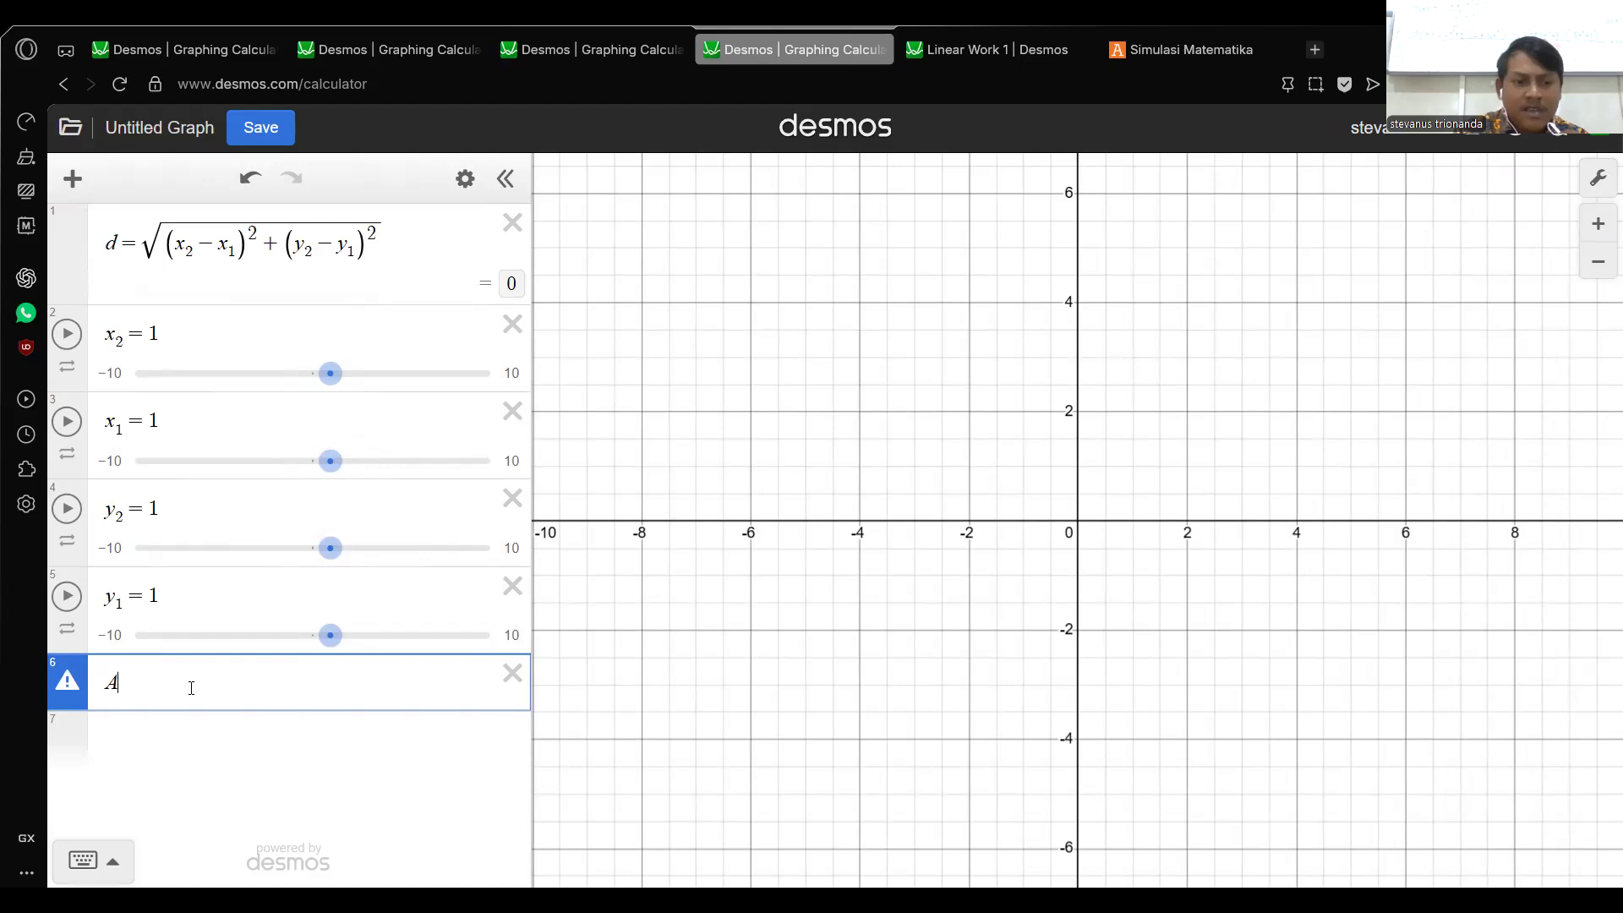
type("=(x")
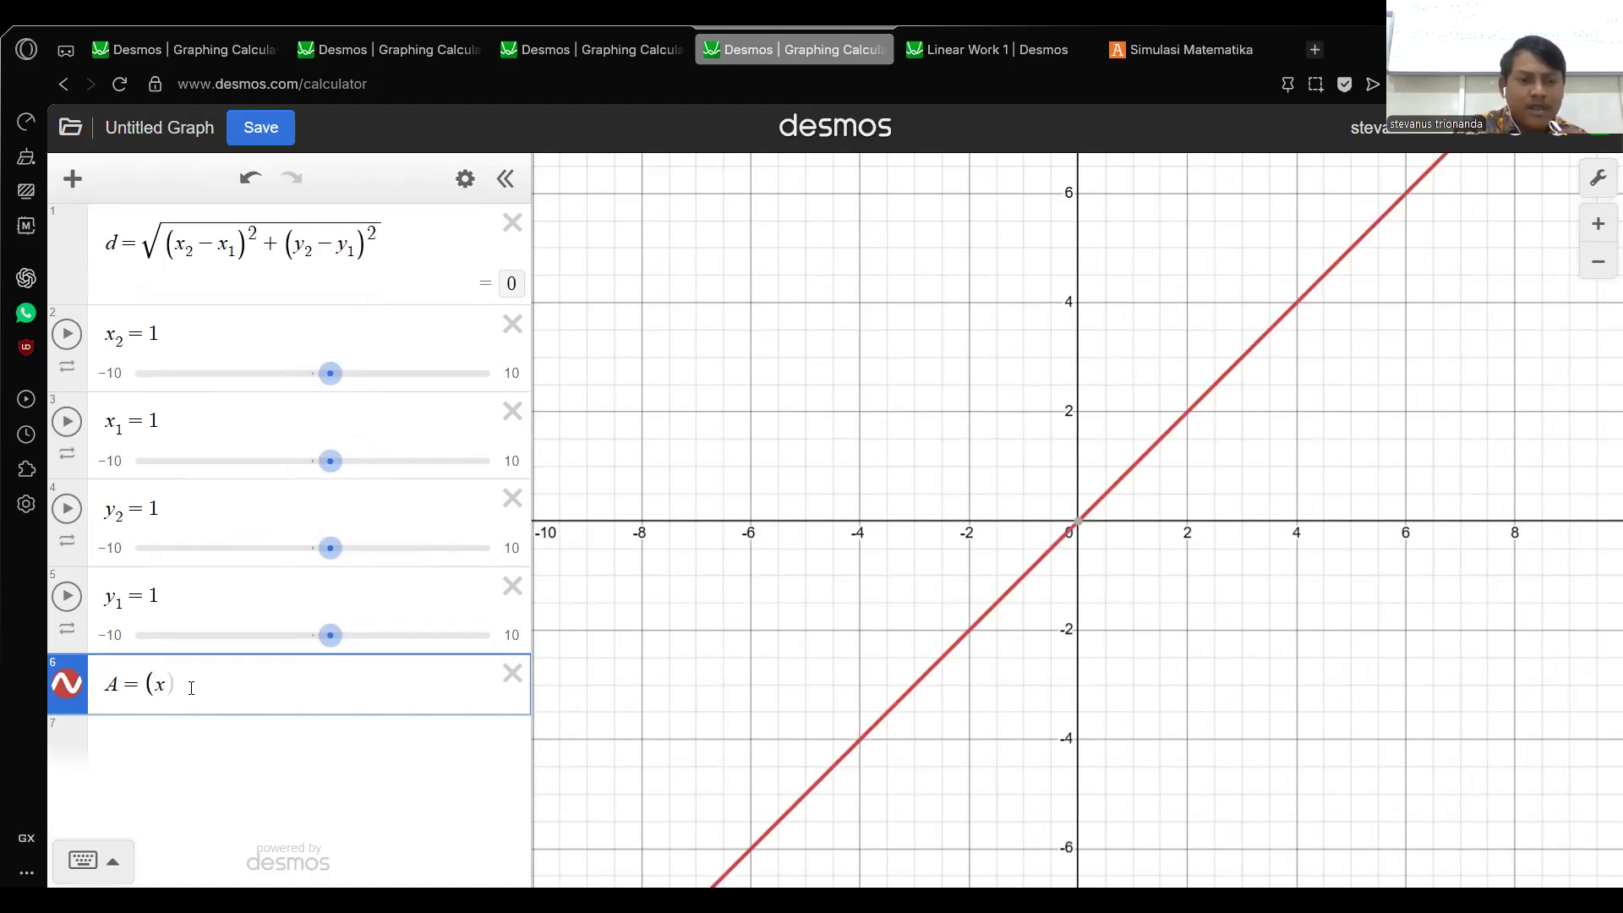
type("1,y")
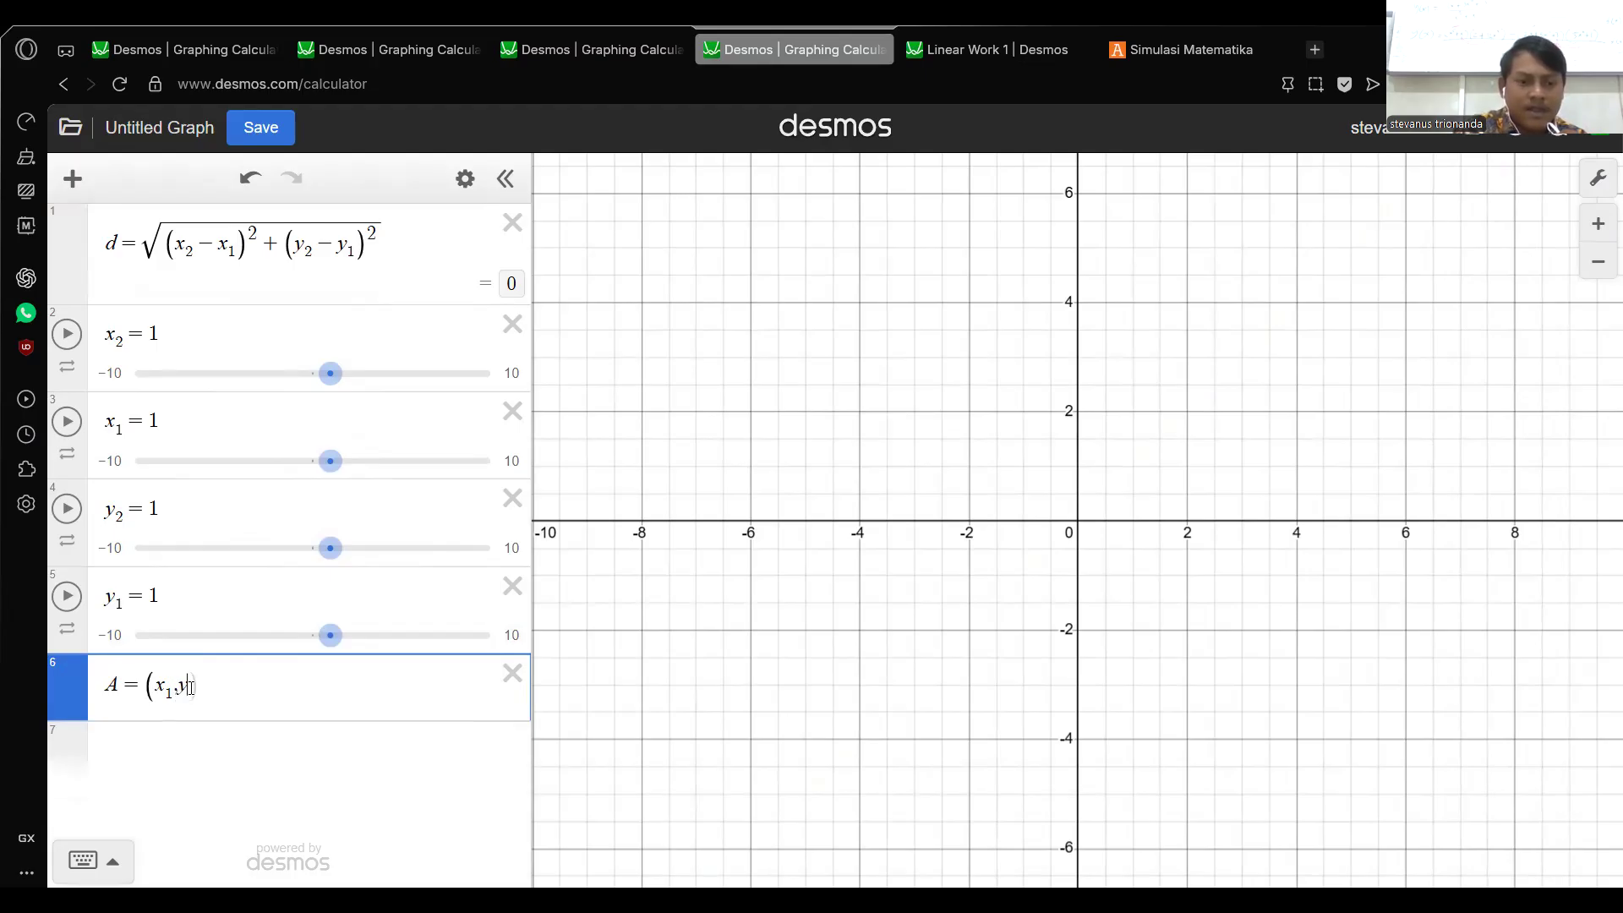
type("1)")
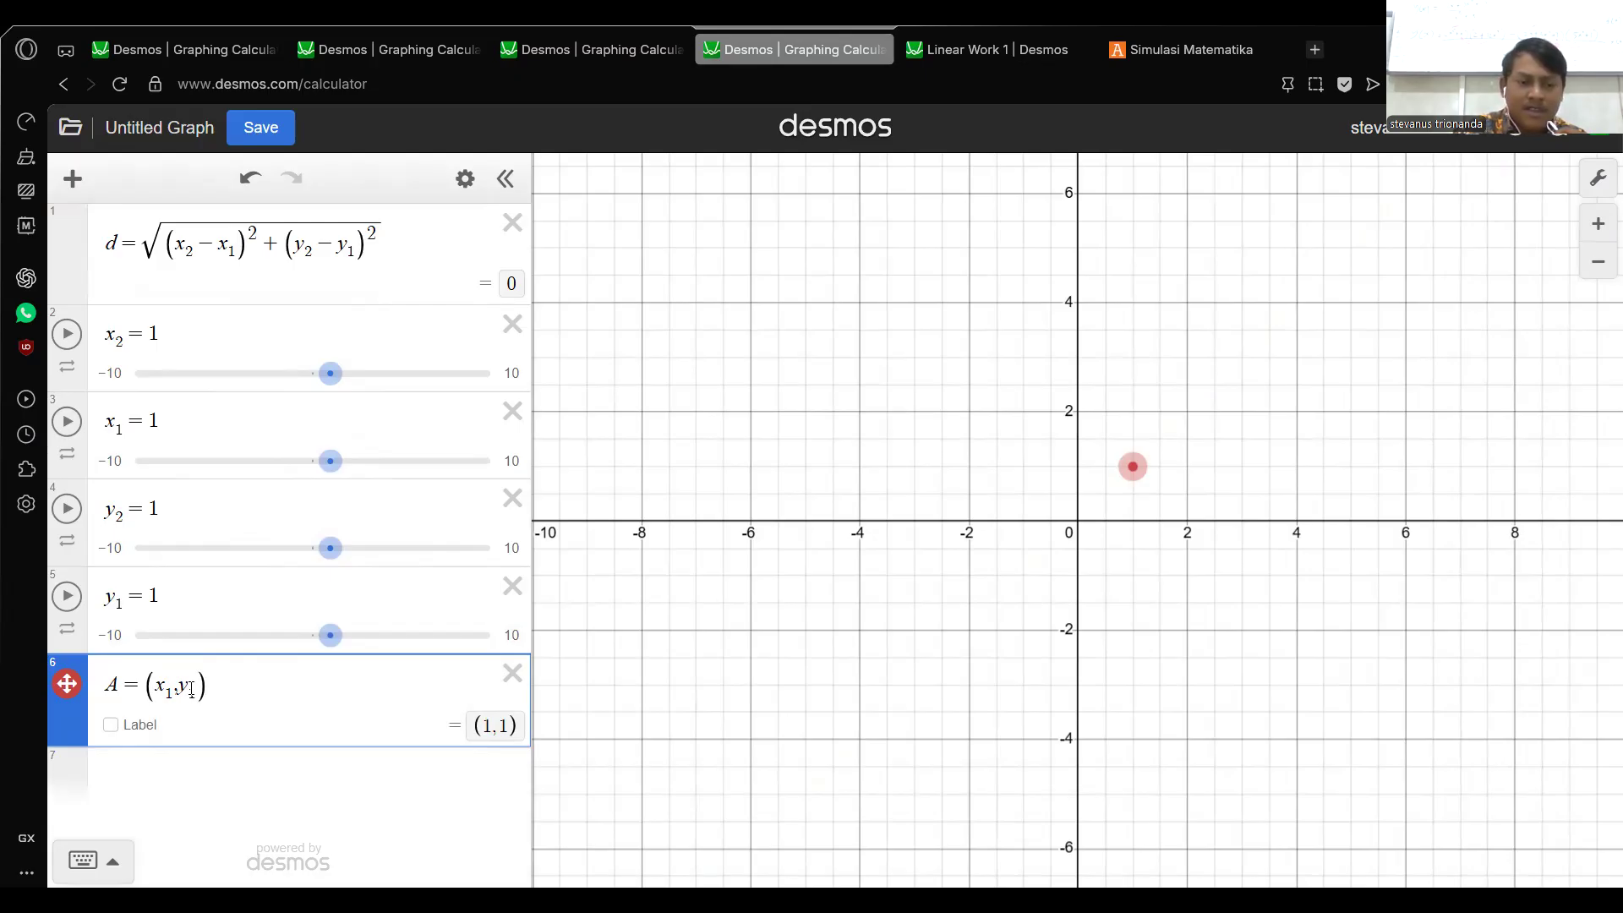
left_click(110, 724)
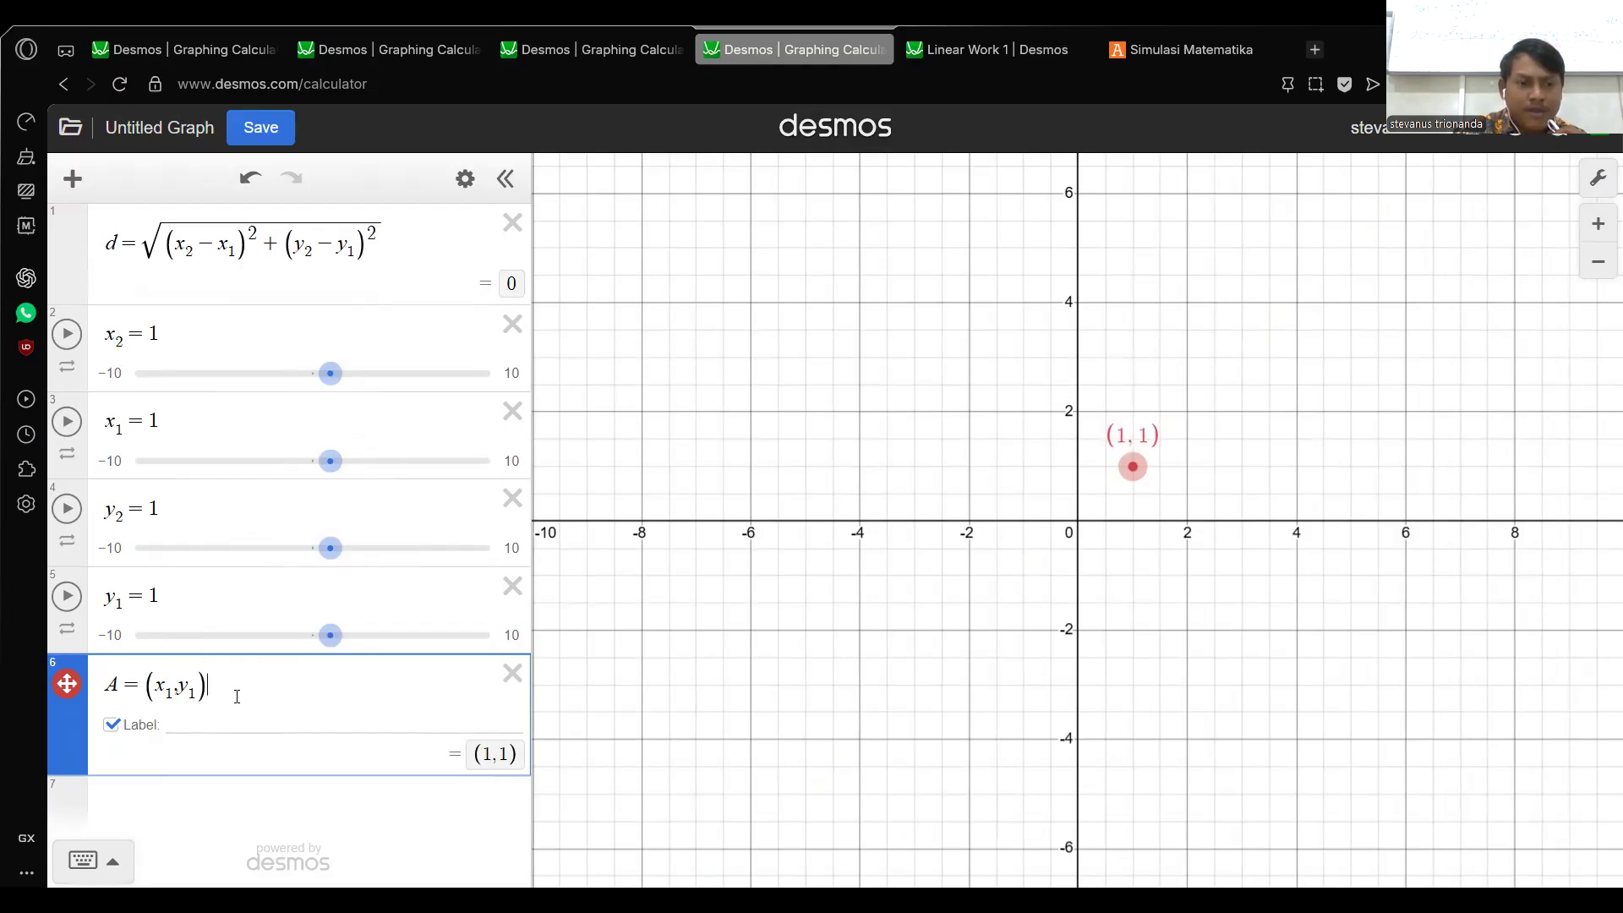
Define point B = (x_2, y_2) in a new expression below point A.
key("Return")
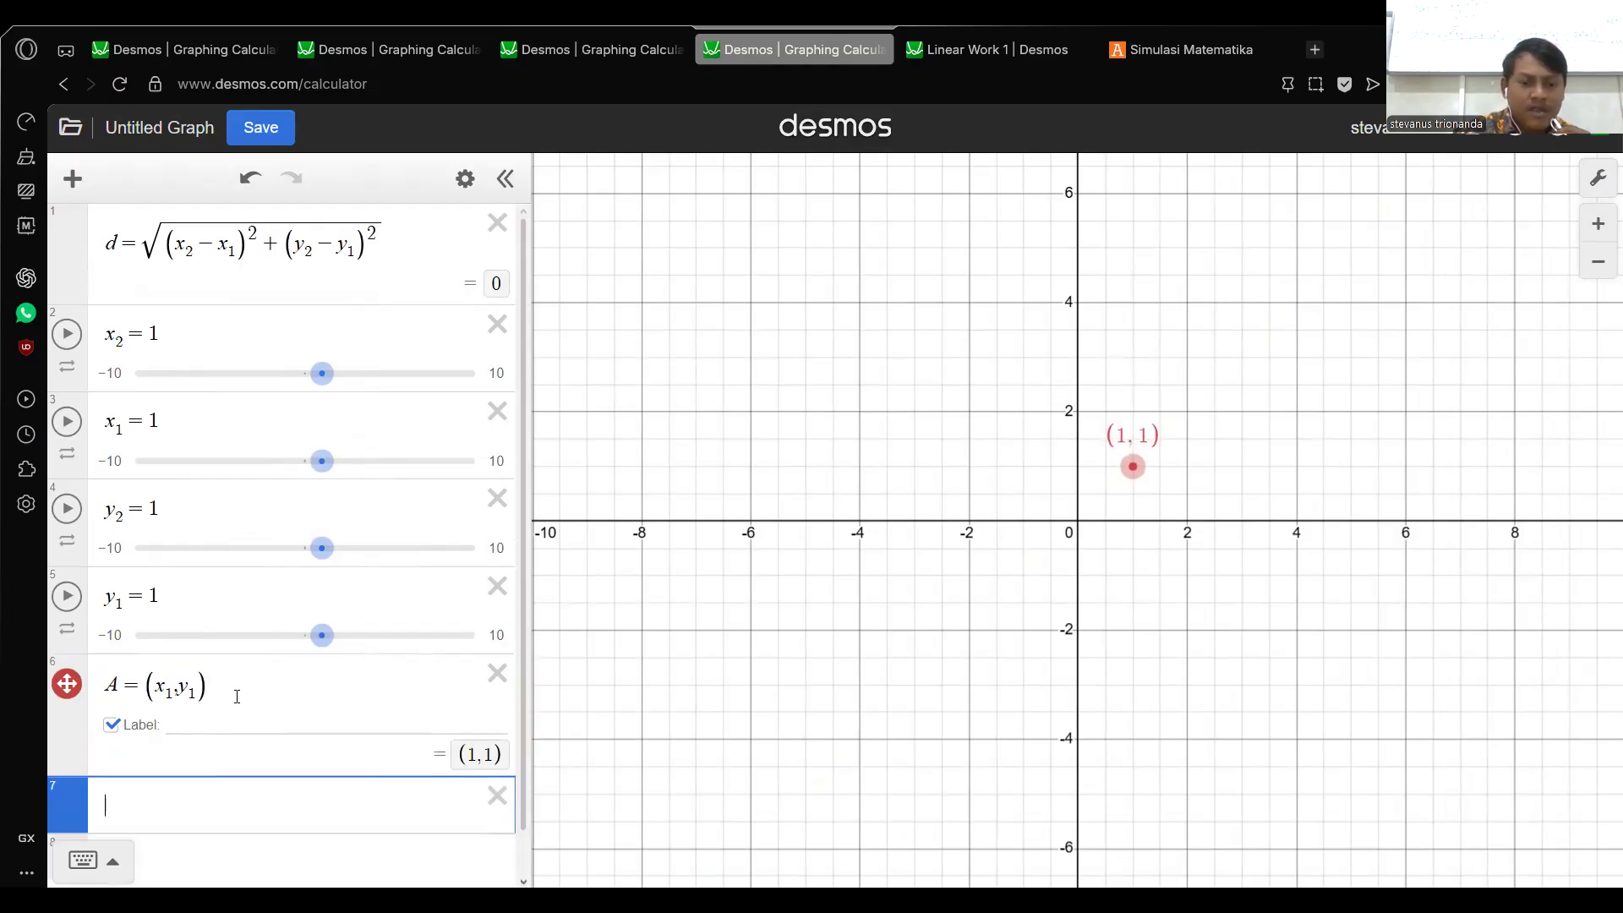
type("B")
type("=")
type("(")
type("x_2,")
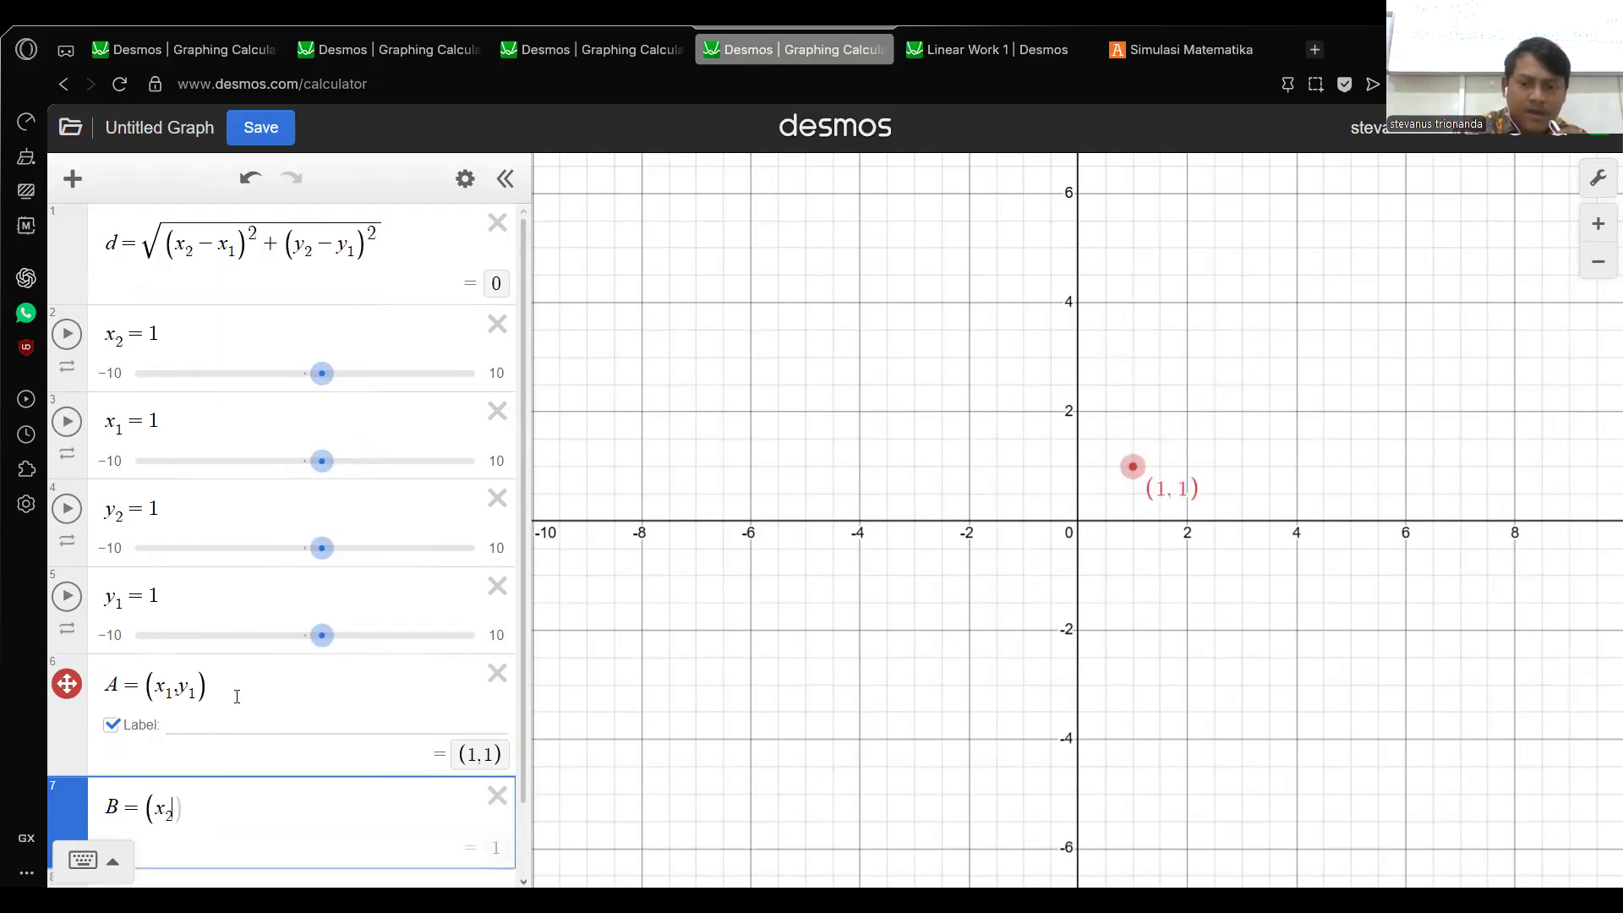
type("y_2")
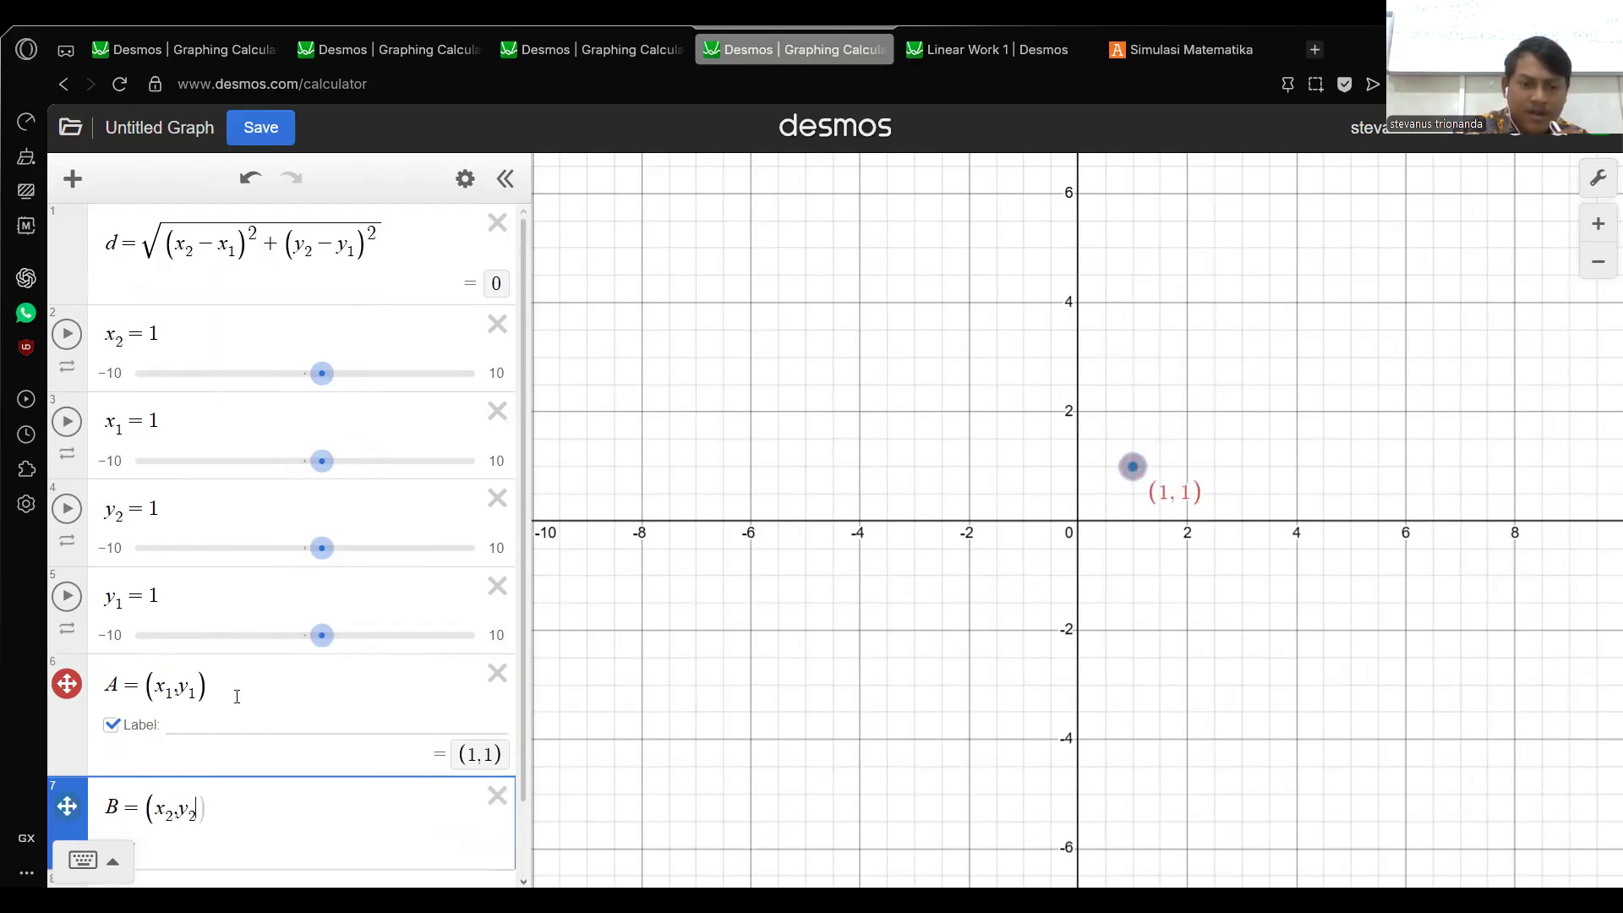
key("Right")
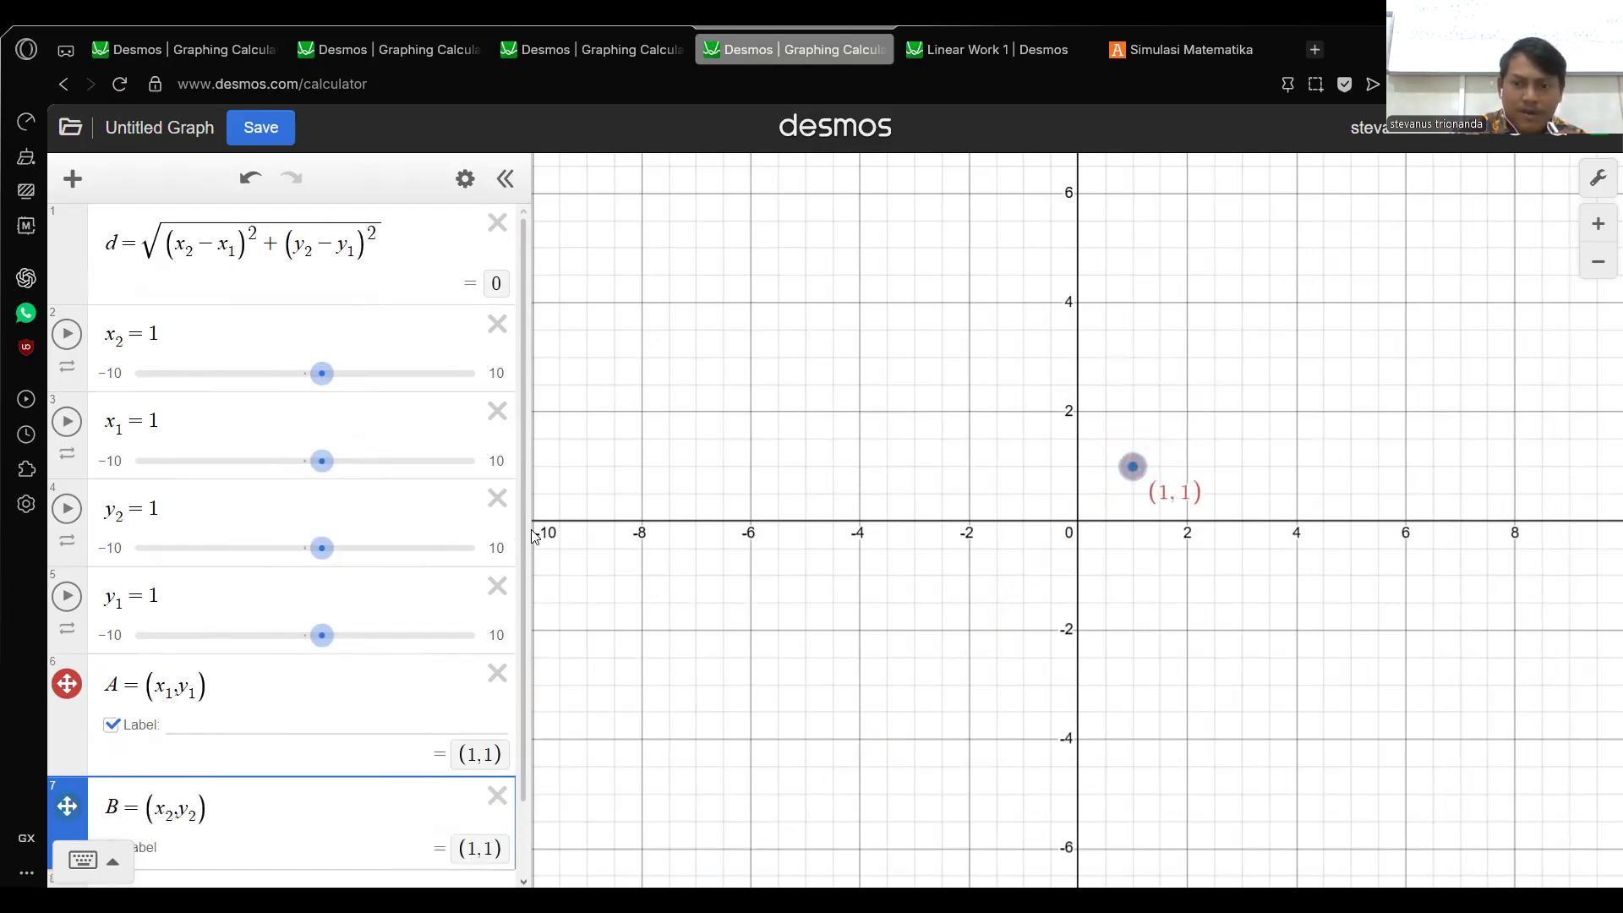
Move point B away from point A to about (2, 1.94) and show its coordinate label.
left_click_drag(1128, 466, 1188, 412)
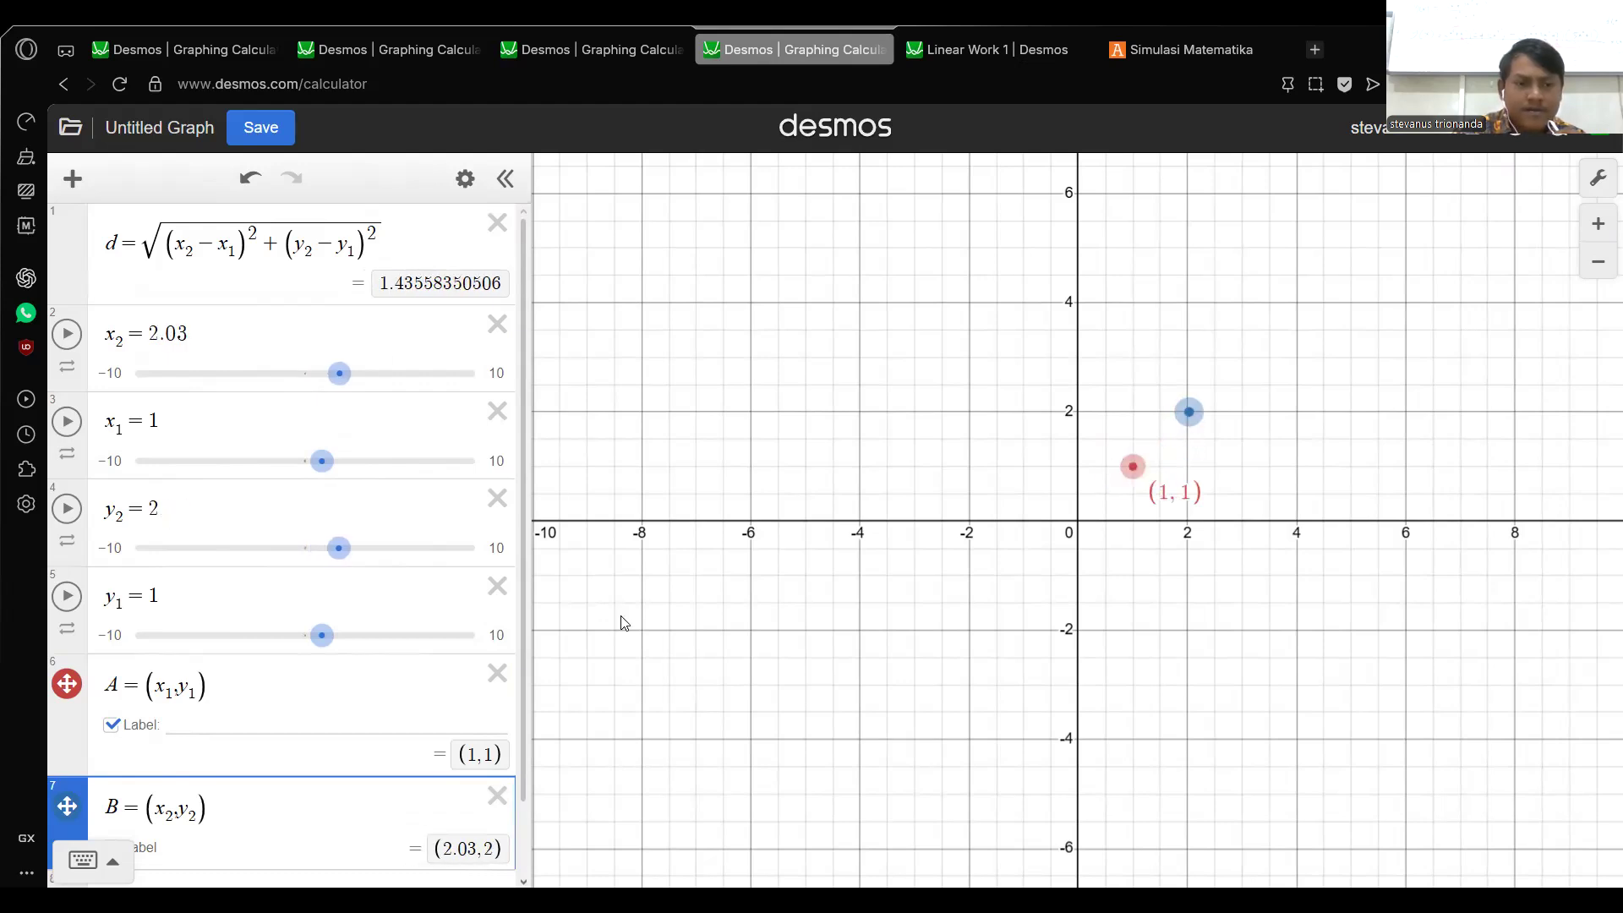
scroll(355, 778, "down", 1)
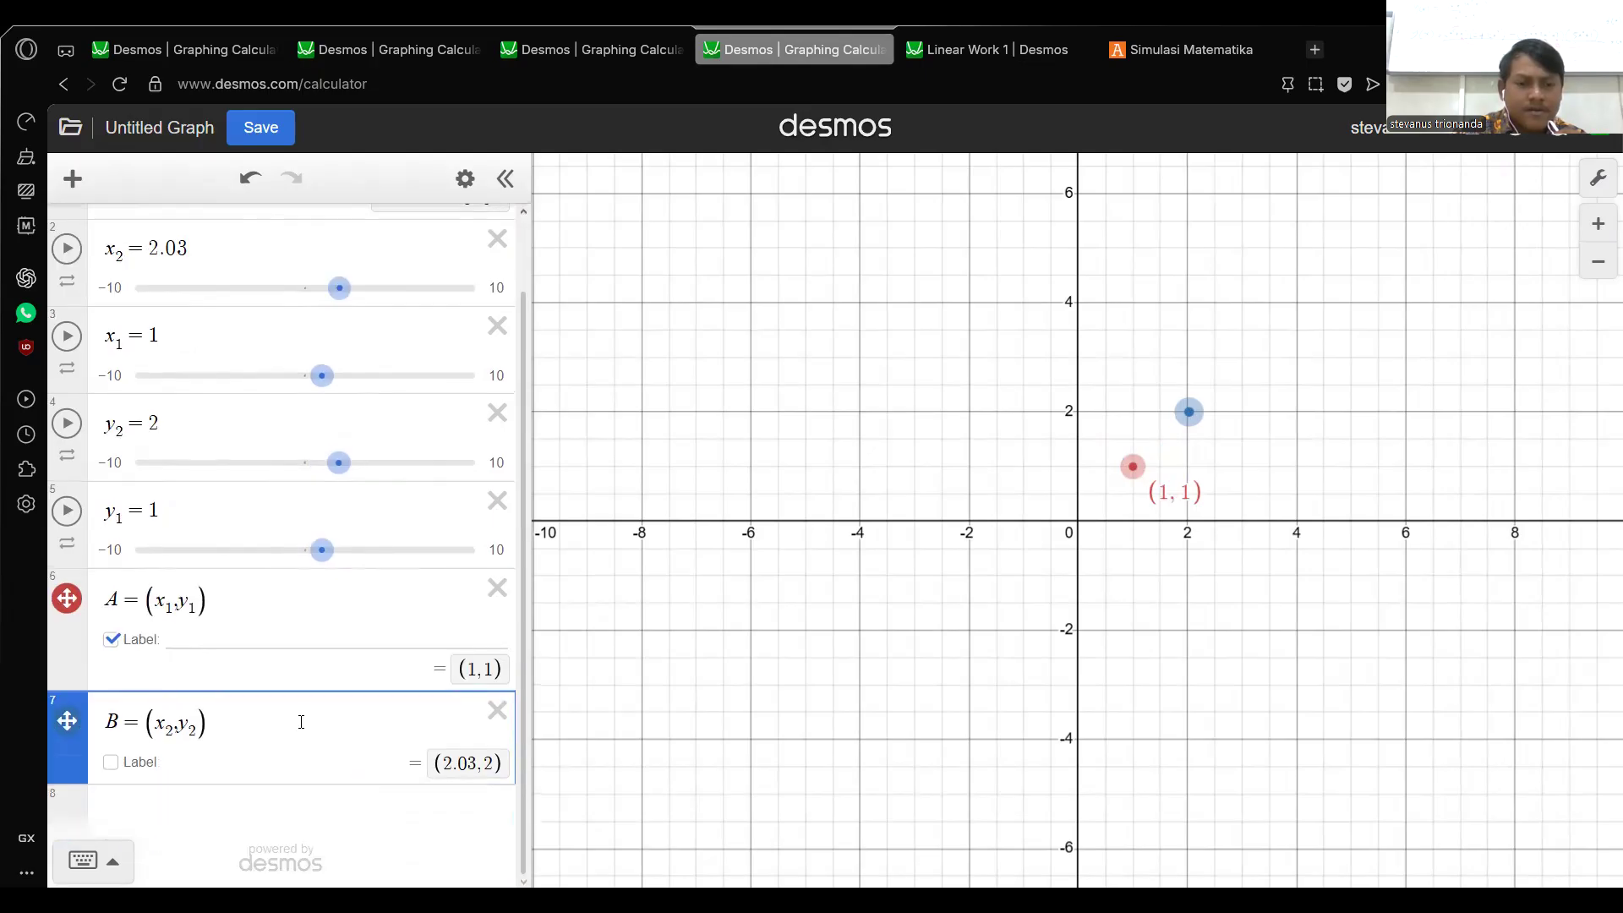
left_click(110, 762)
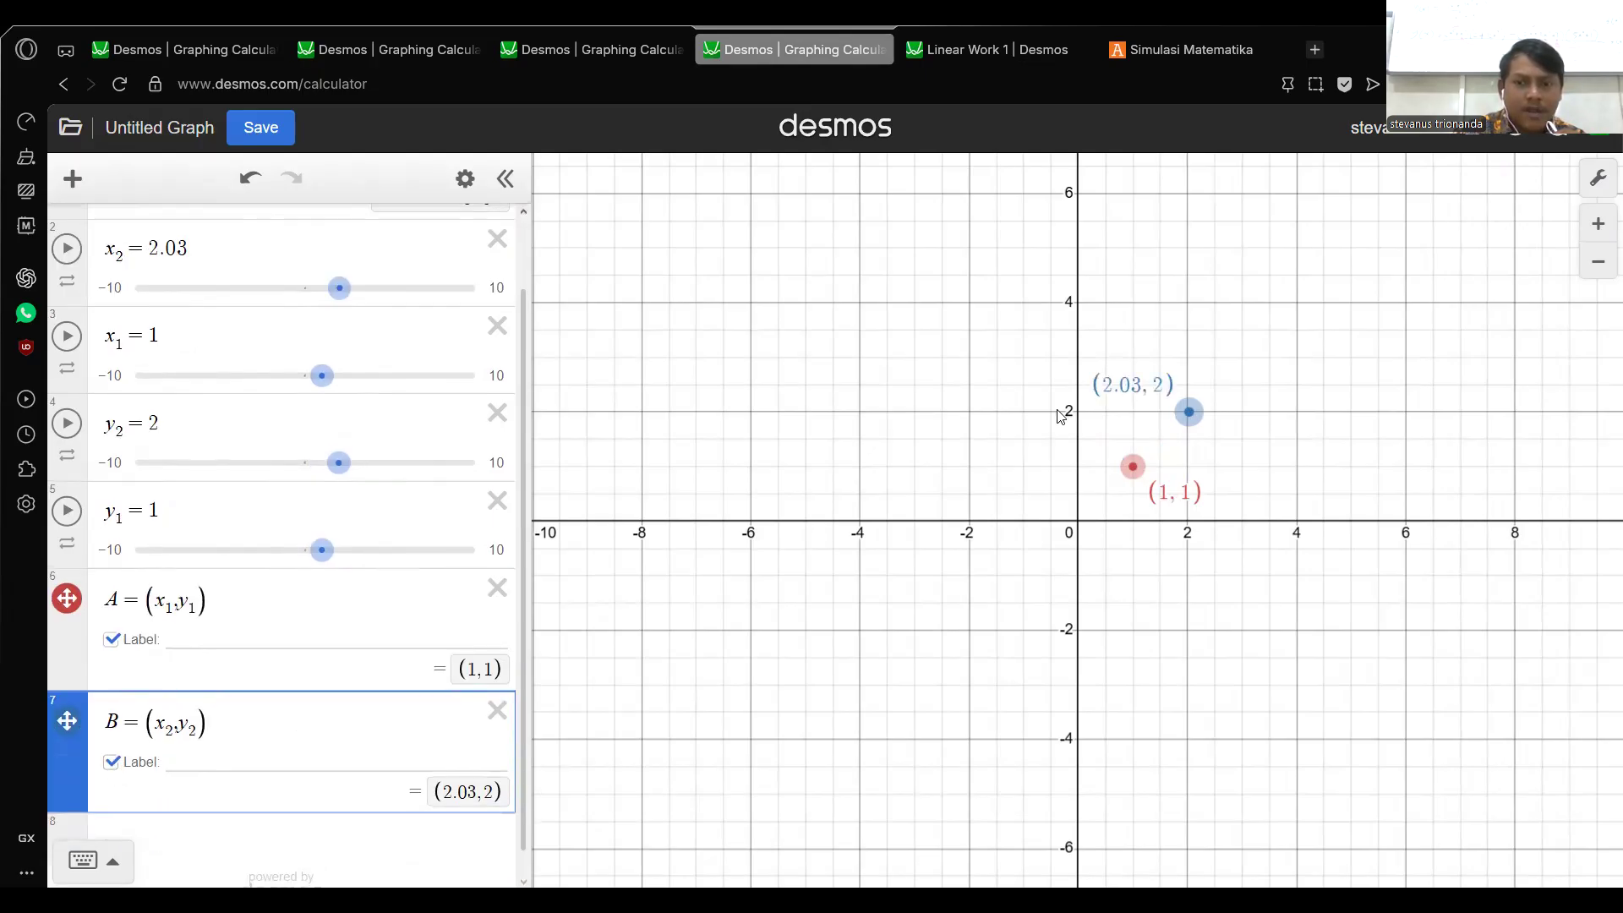
left_click_drag(1189, 413, 1187, 415)
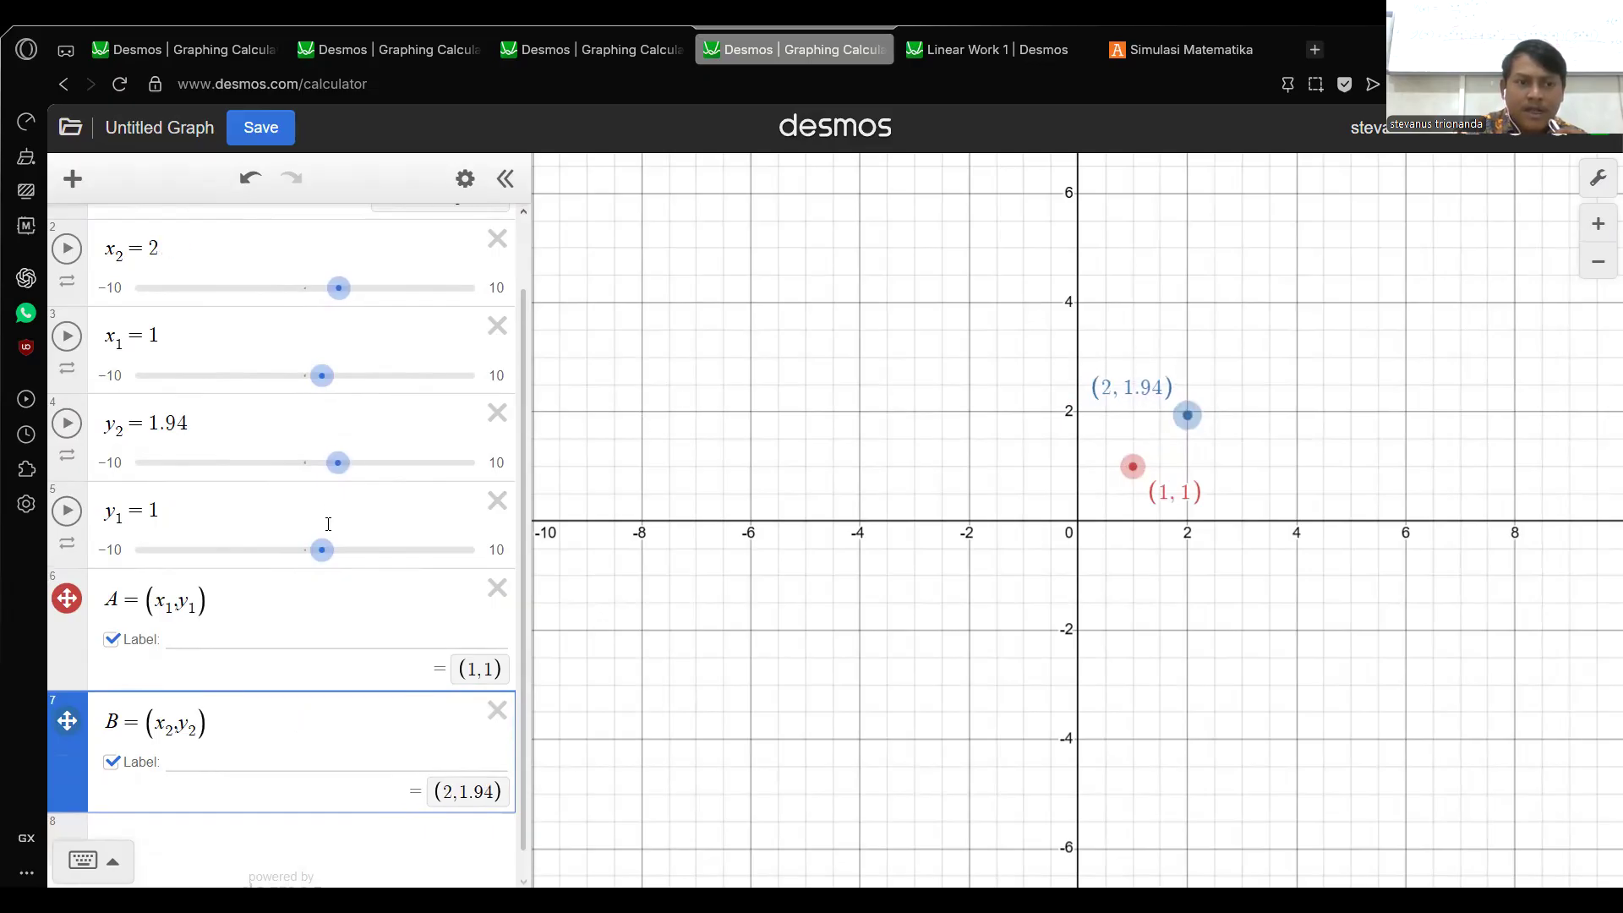
Try a step of 0,5 for the x_2 slider and test it by moving point B to about (2, 1.98).
scroll(238, 373, "up", 1)
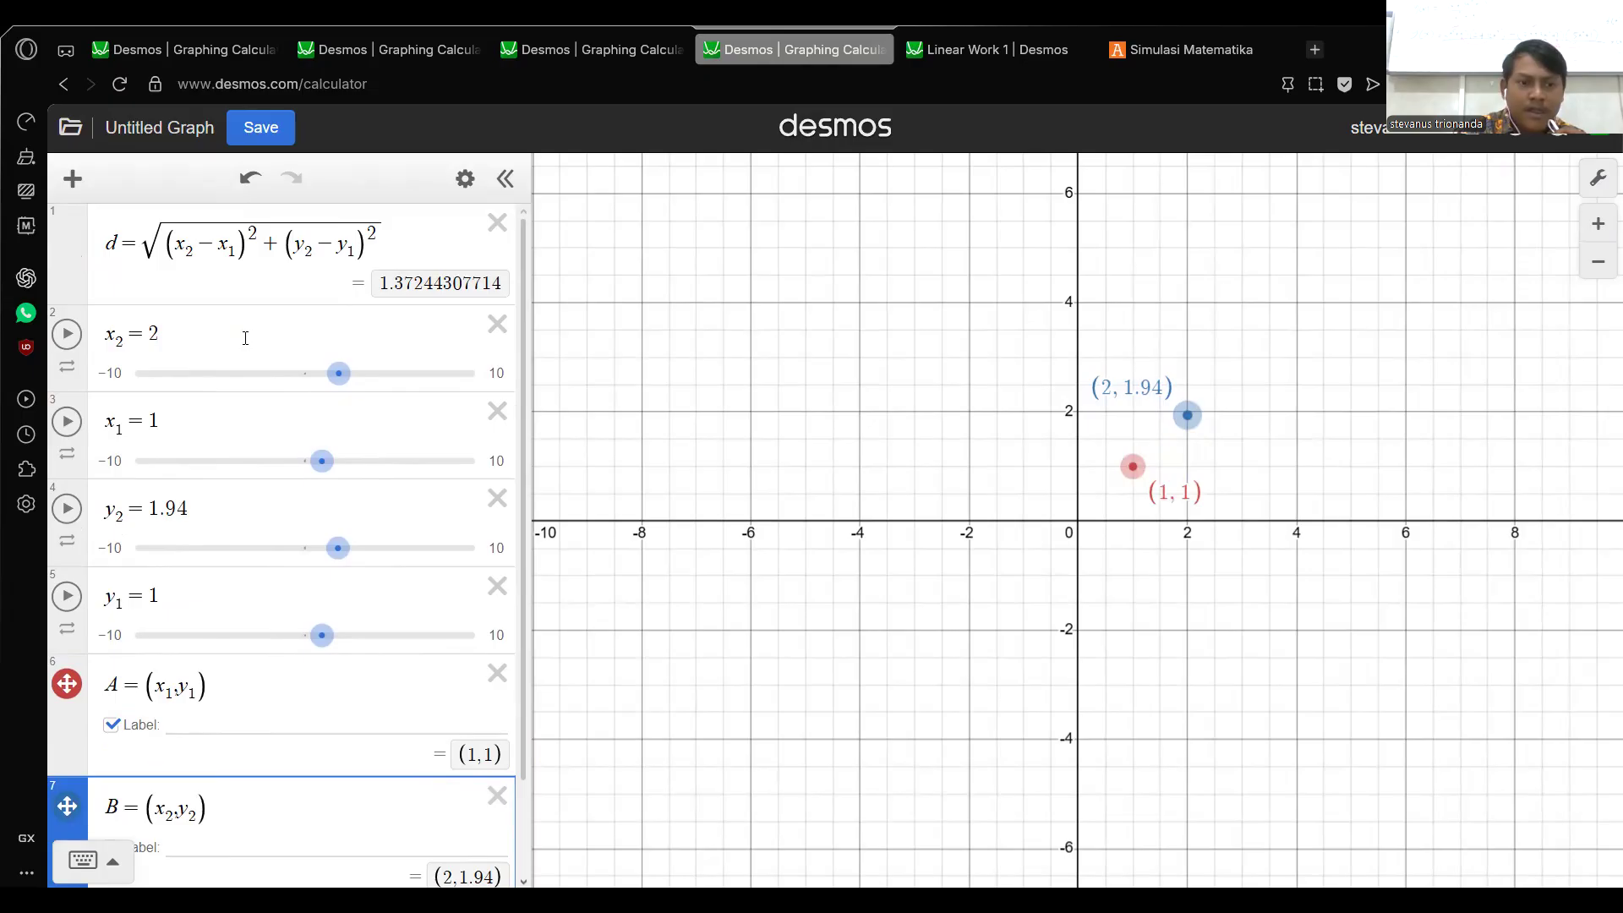
left_click(245, 339)
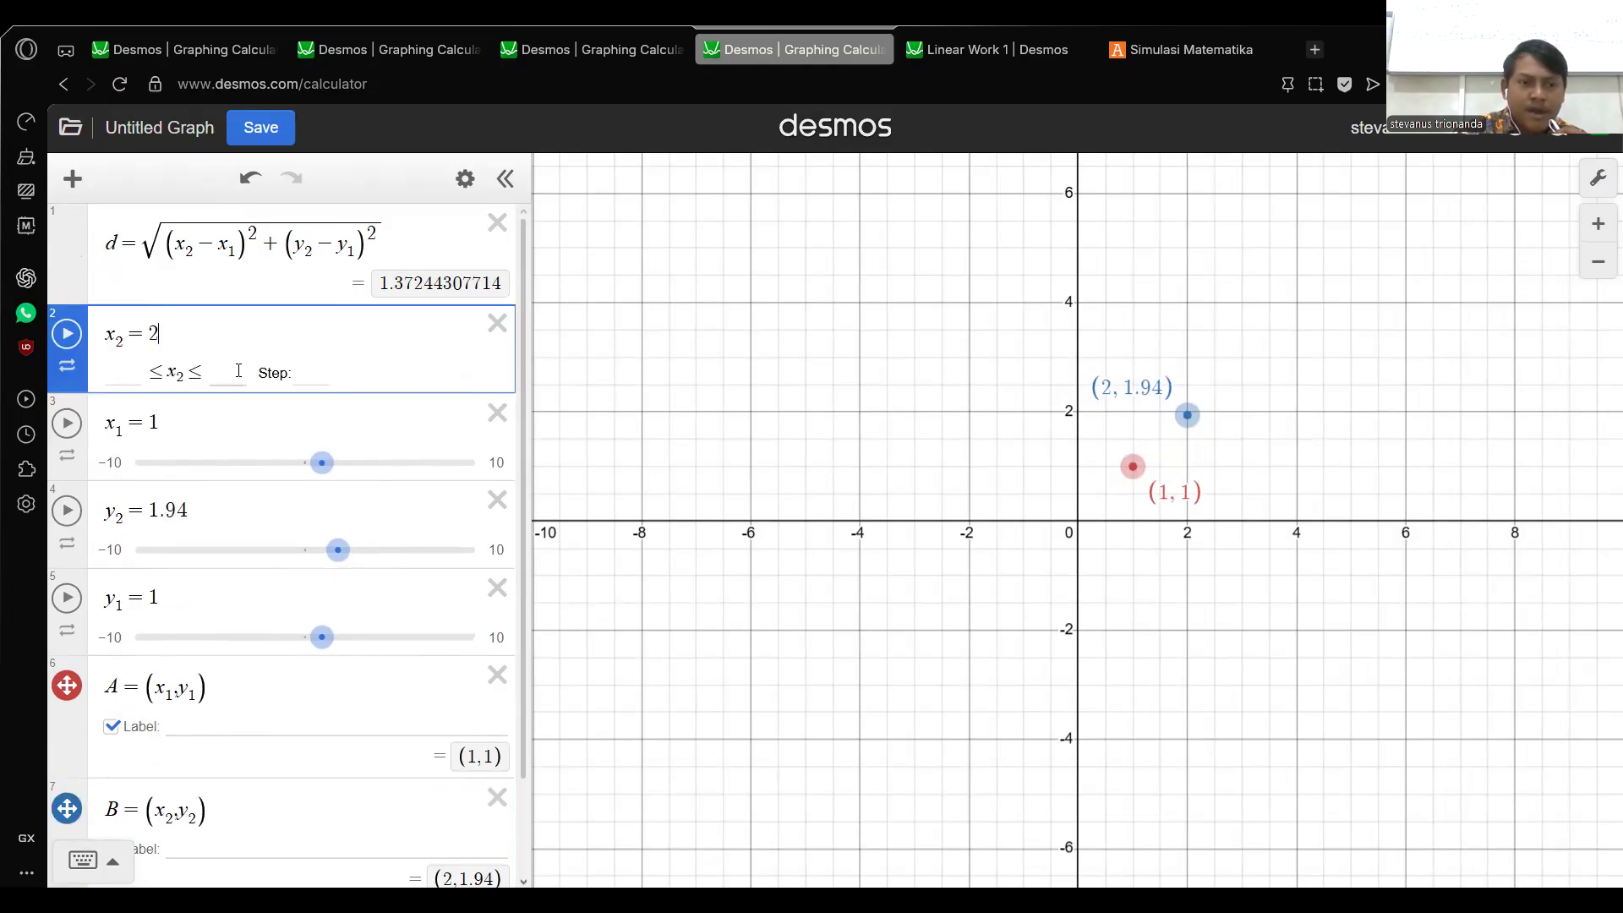
left_click(304, 373)
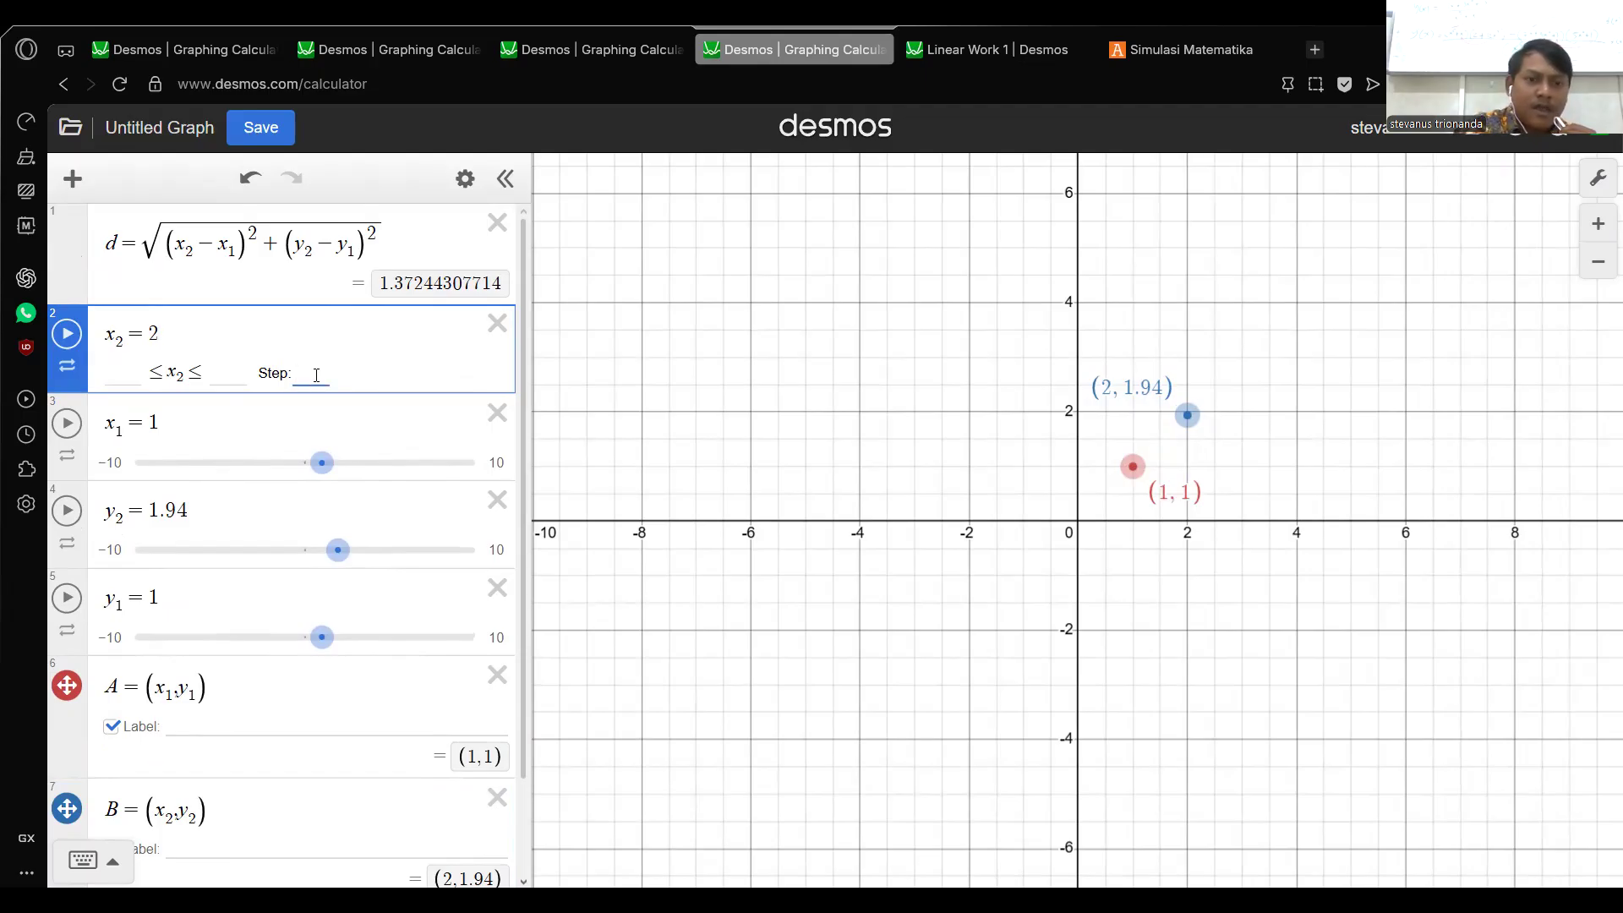
type("0,5")
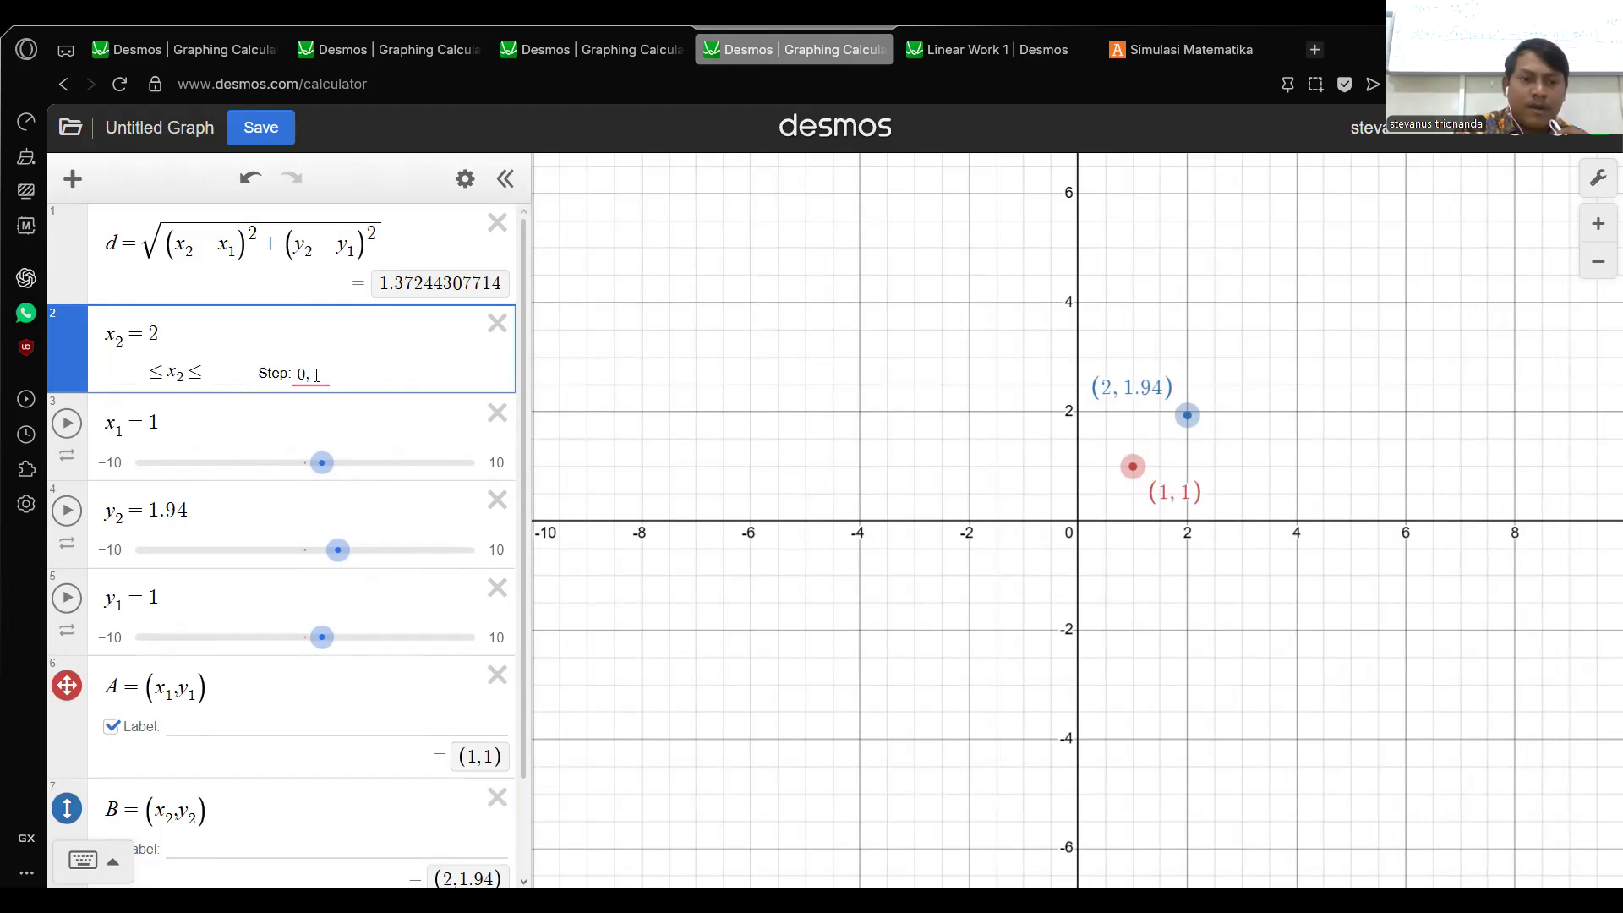
left_click(800, 442)
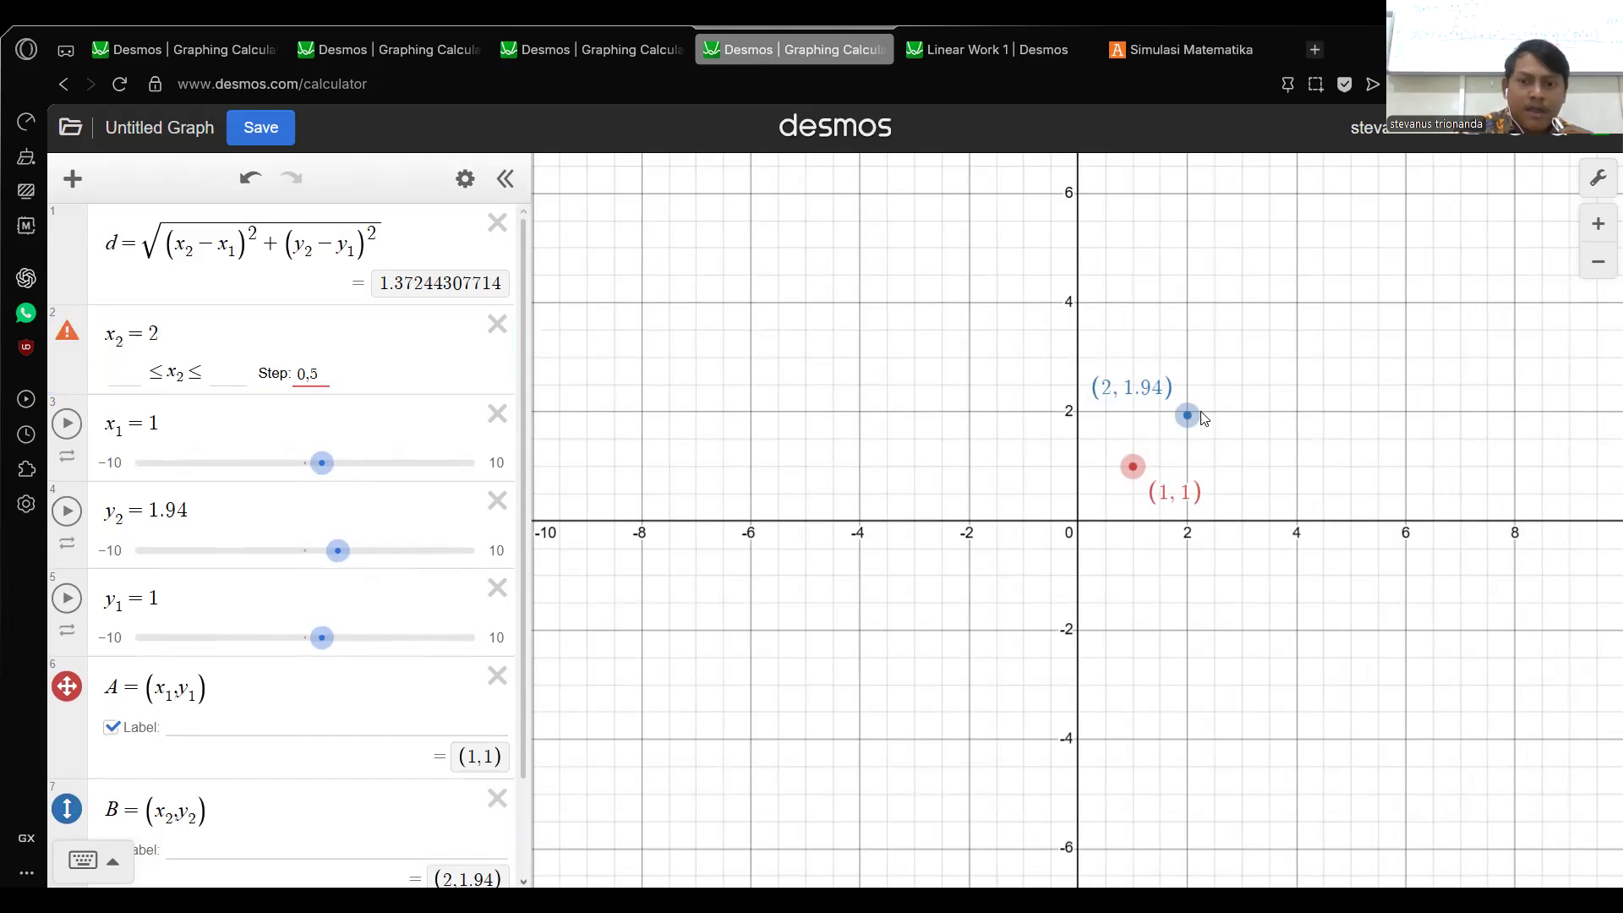
mouse_move(1223, 411)
left_mouse_down()
mouse_move(1126, 409)
mouse_move(1227, 410)
left_mouse_up()
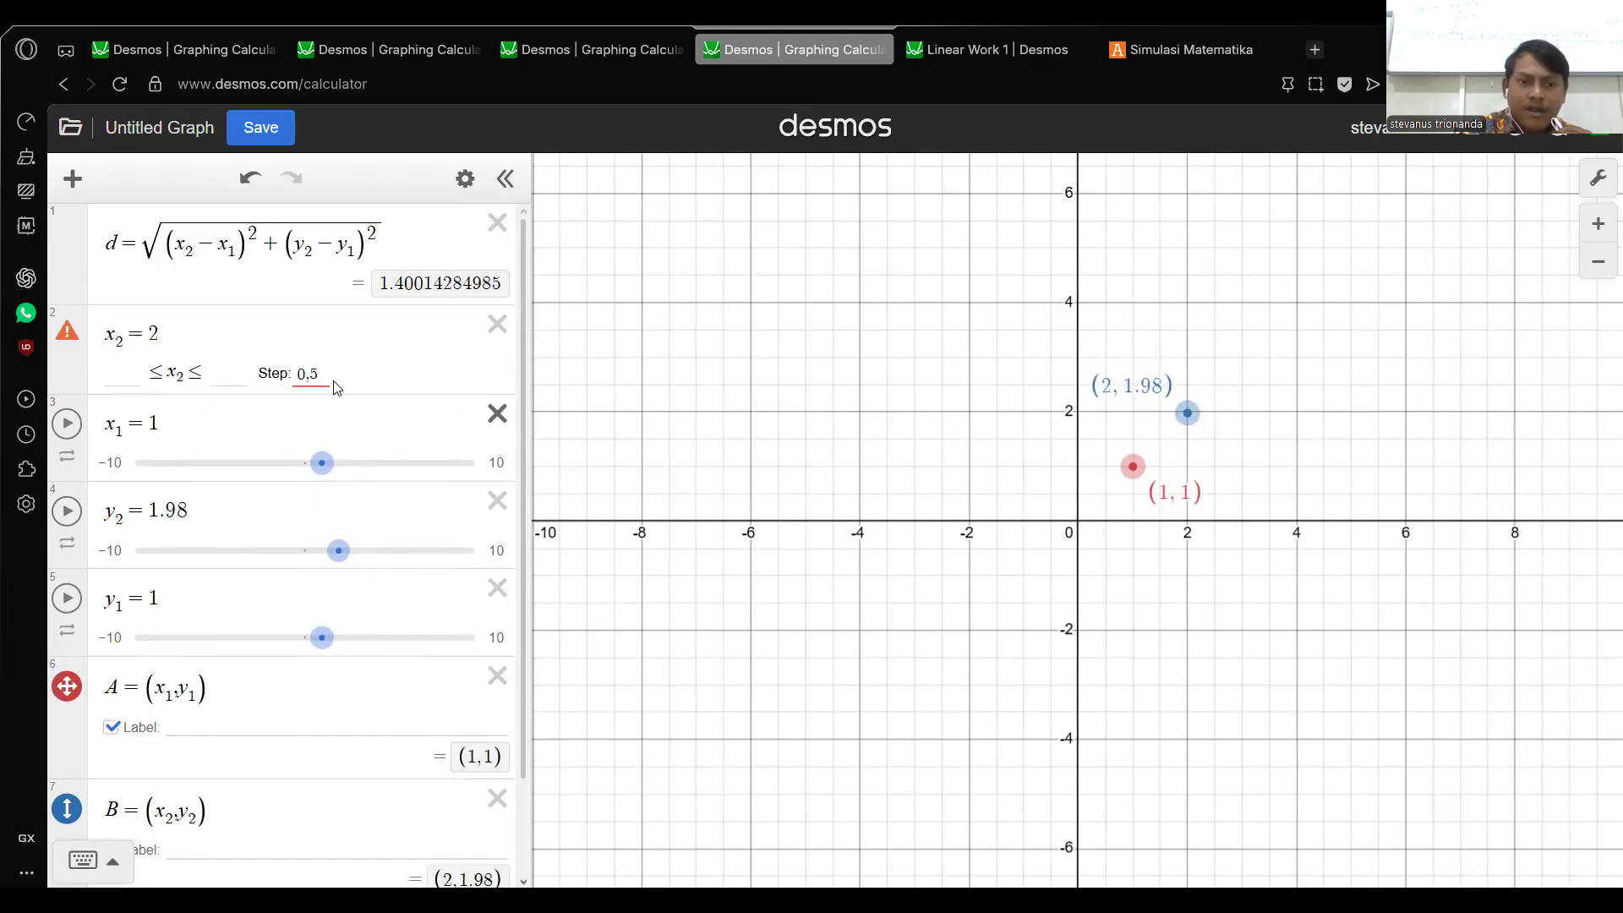
Correct the x_2 slider's step to 0.5 with a decimal point and test it by moving point B to about (2, 2.06).
left_click(370, 397)
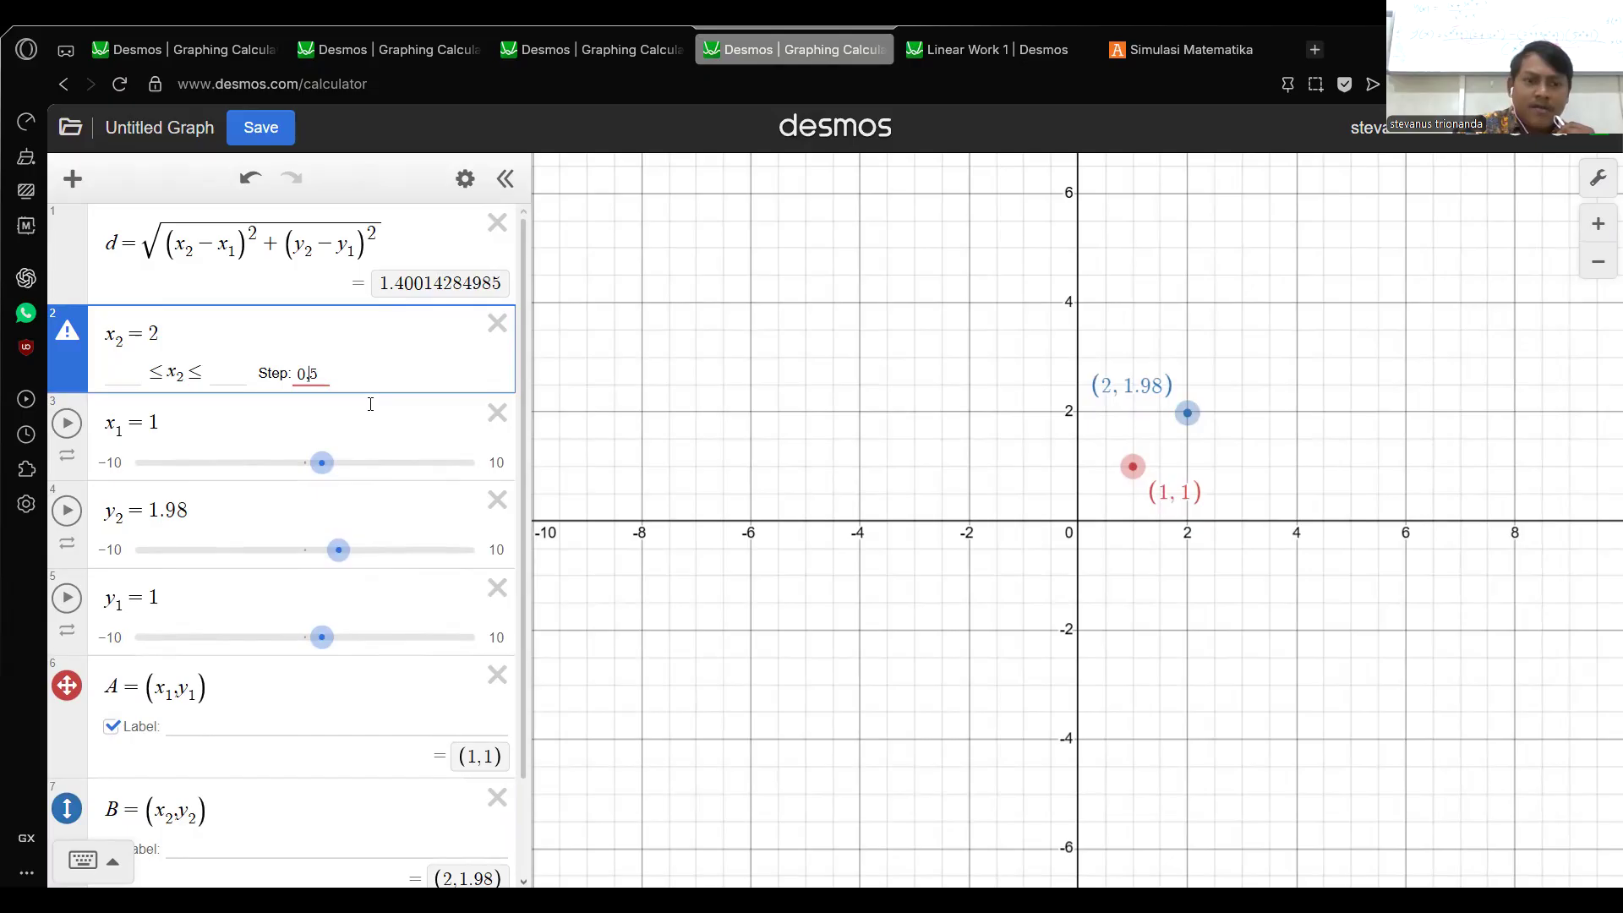
key("BackSpace")
type(".")
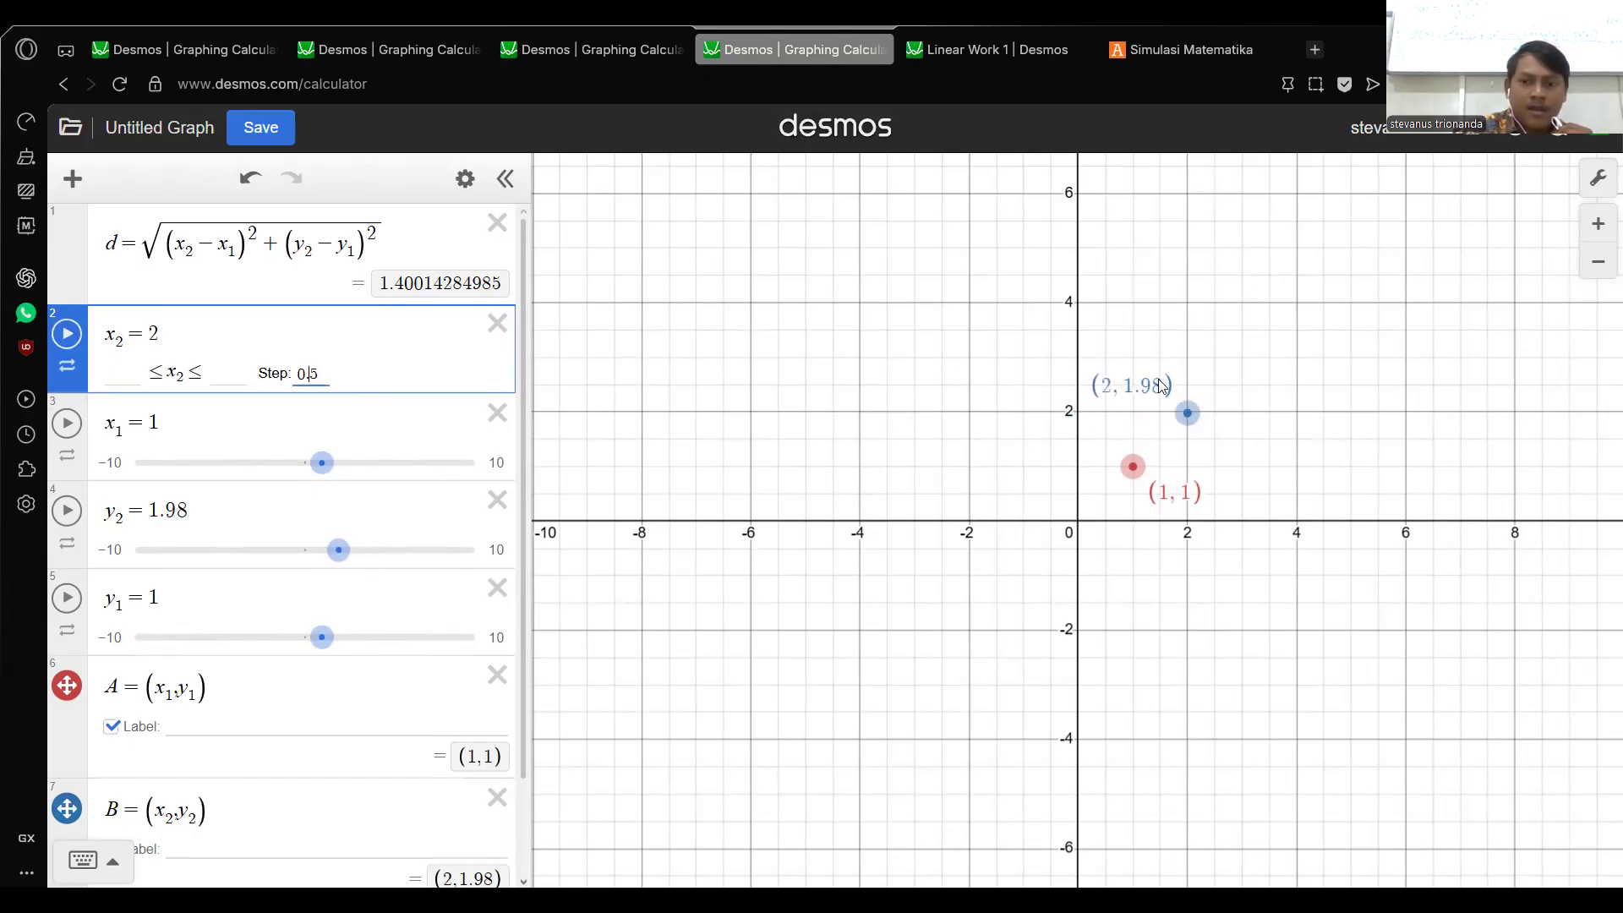
left_click_drag(1188, 412, 1189, 408)
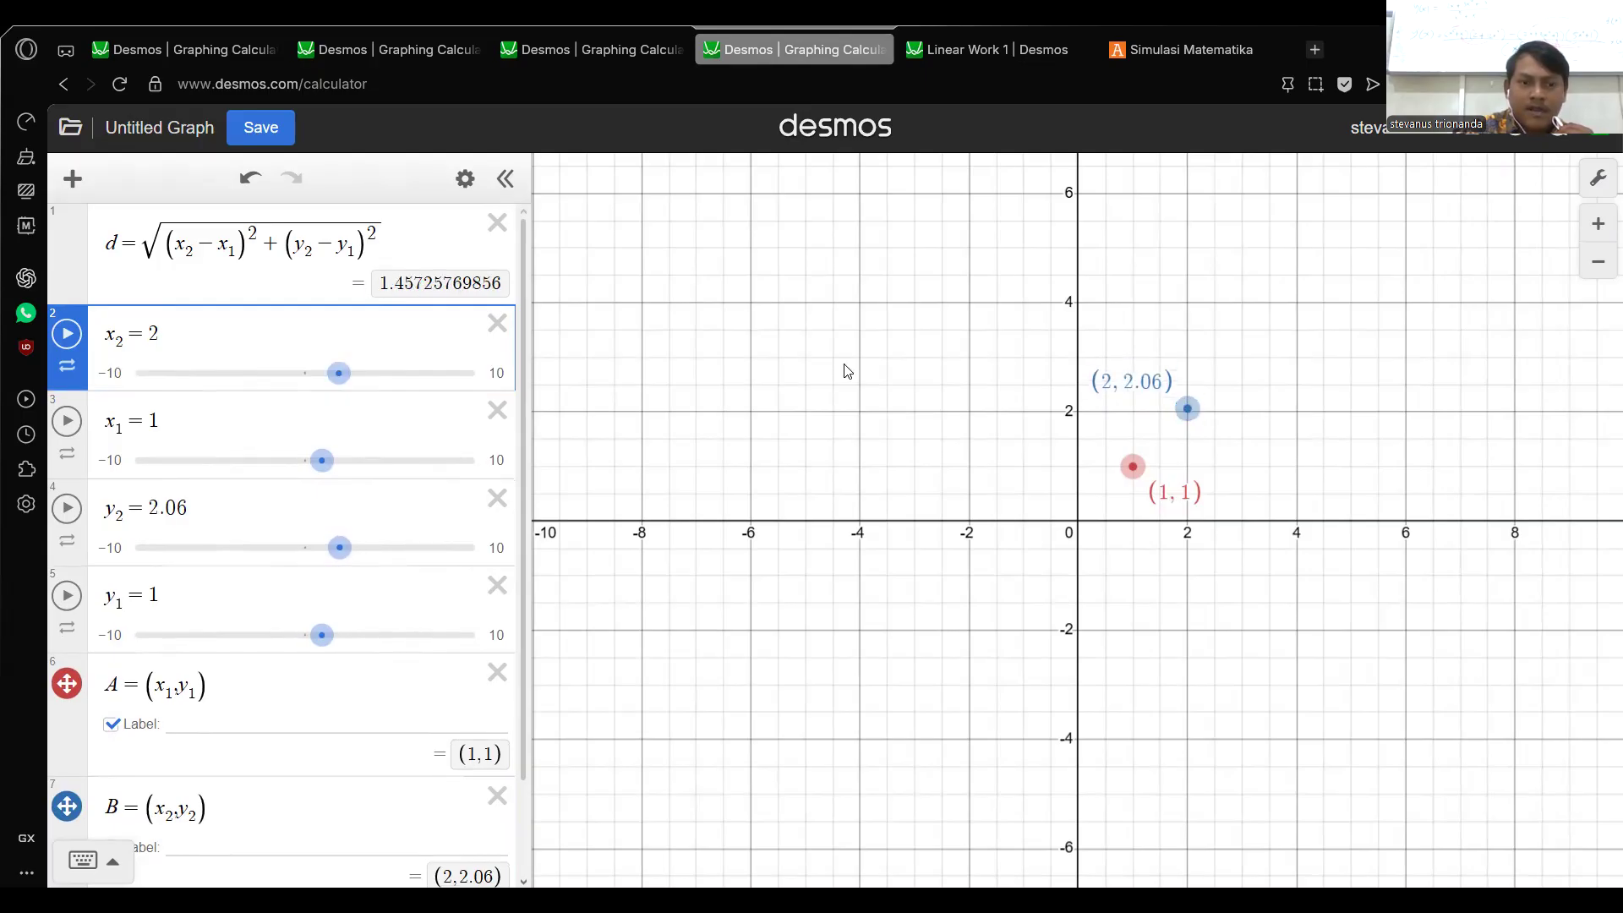
Set the y_2 slider's step to 0.5 and test the snapping by moving point B, leaving it at (2, 2).
left_click(308, 507)
left_click(320, 546)
type("0.5")
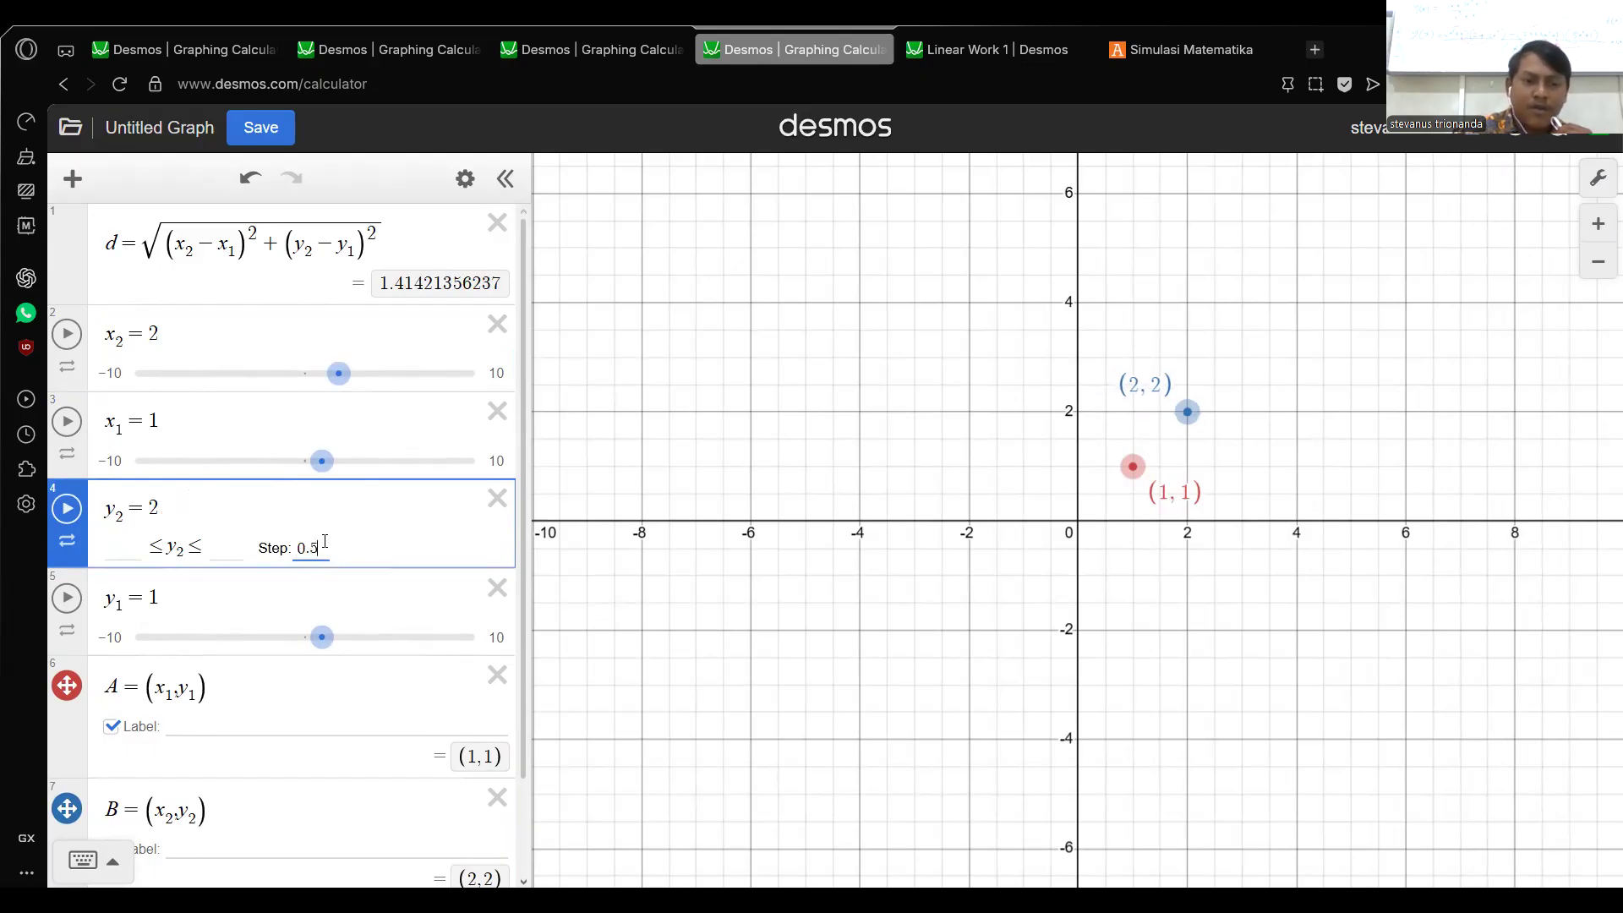
mouse_move(1188, 411)
left_mouse_down()
mouse_move(1132, 410)
mouse_move(1217, 410)
mouse_move(1188, 410)
left_mouse_up()
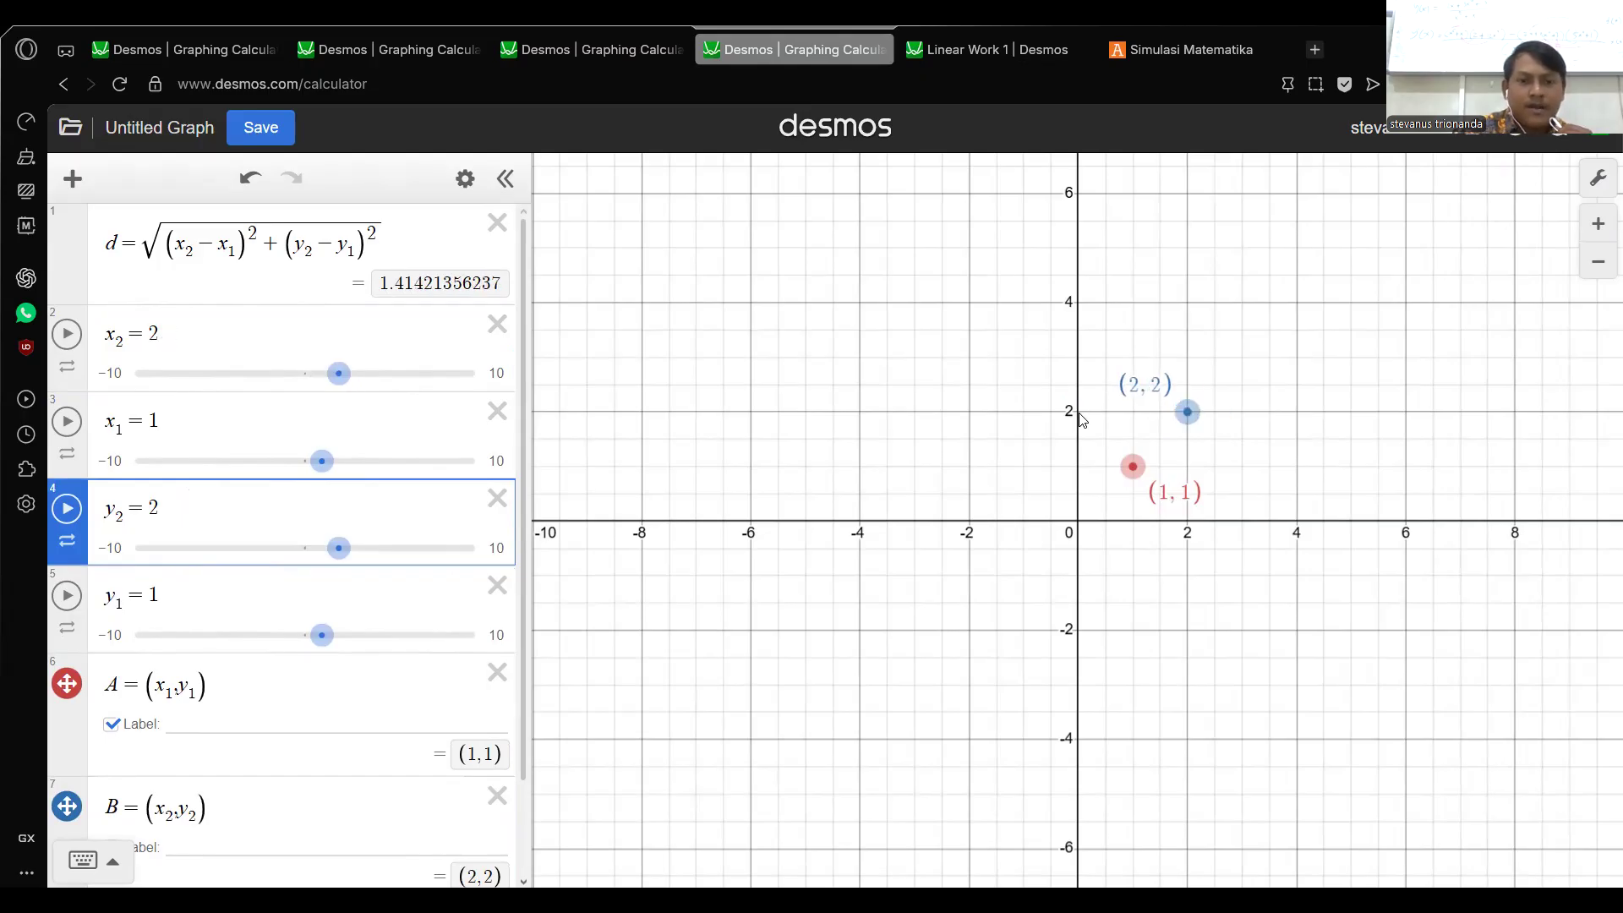
Set the step of both the x_1 and y_1 sliders to 0.5, matching the x_2 slider.
left_click(226, 334)
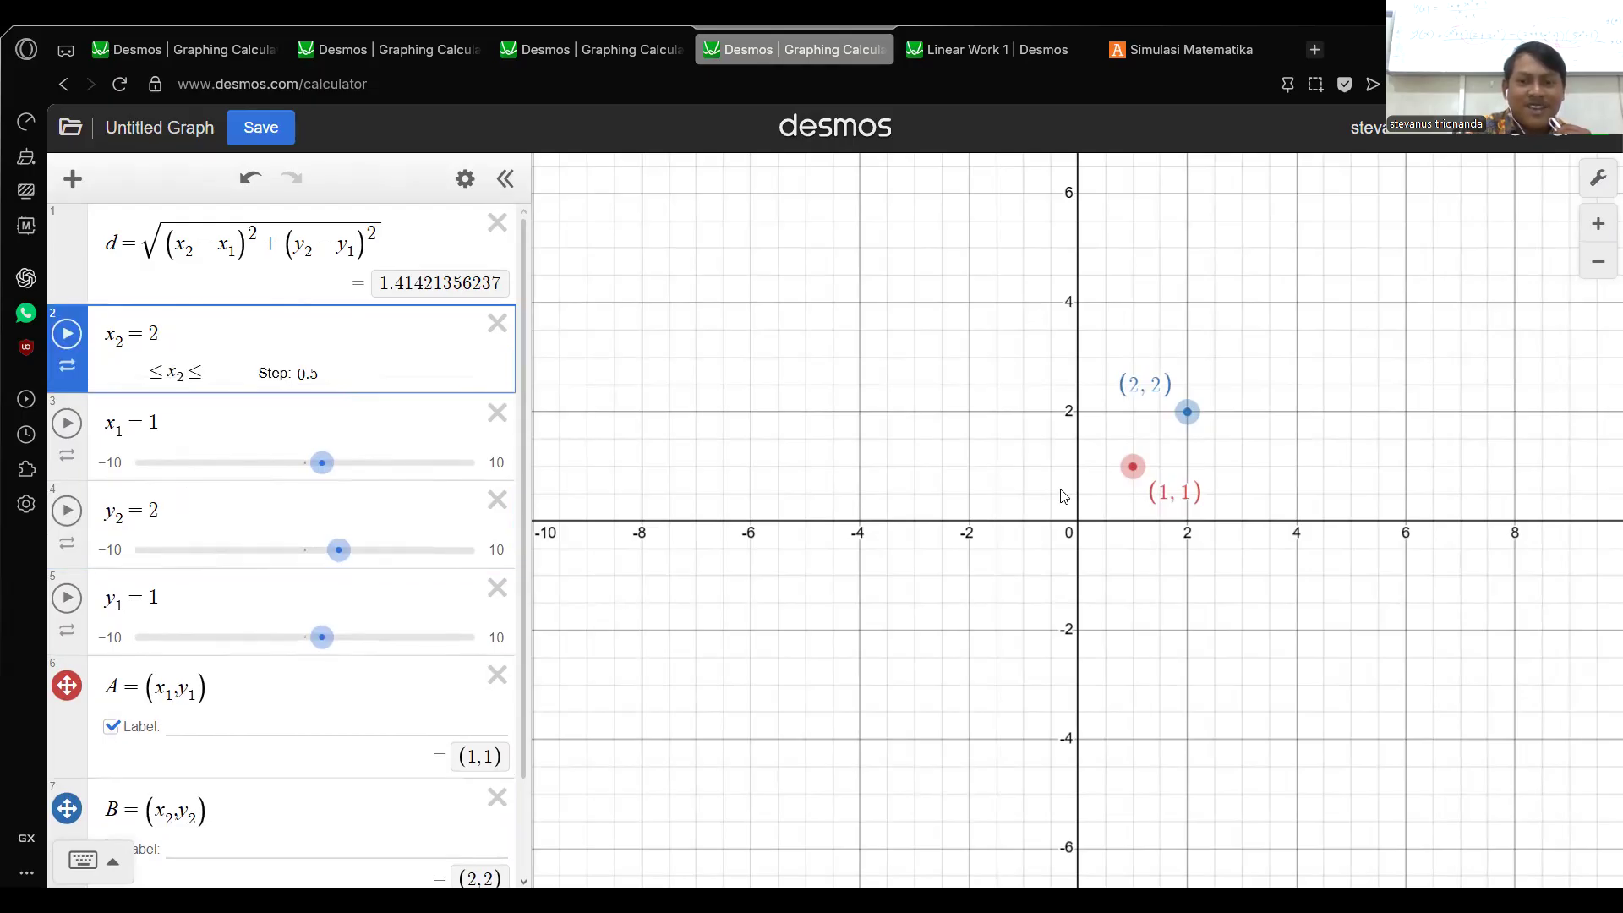
left_click(311, 458)
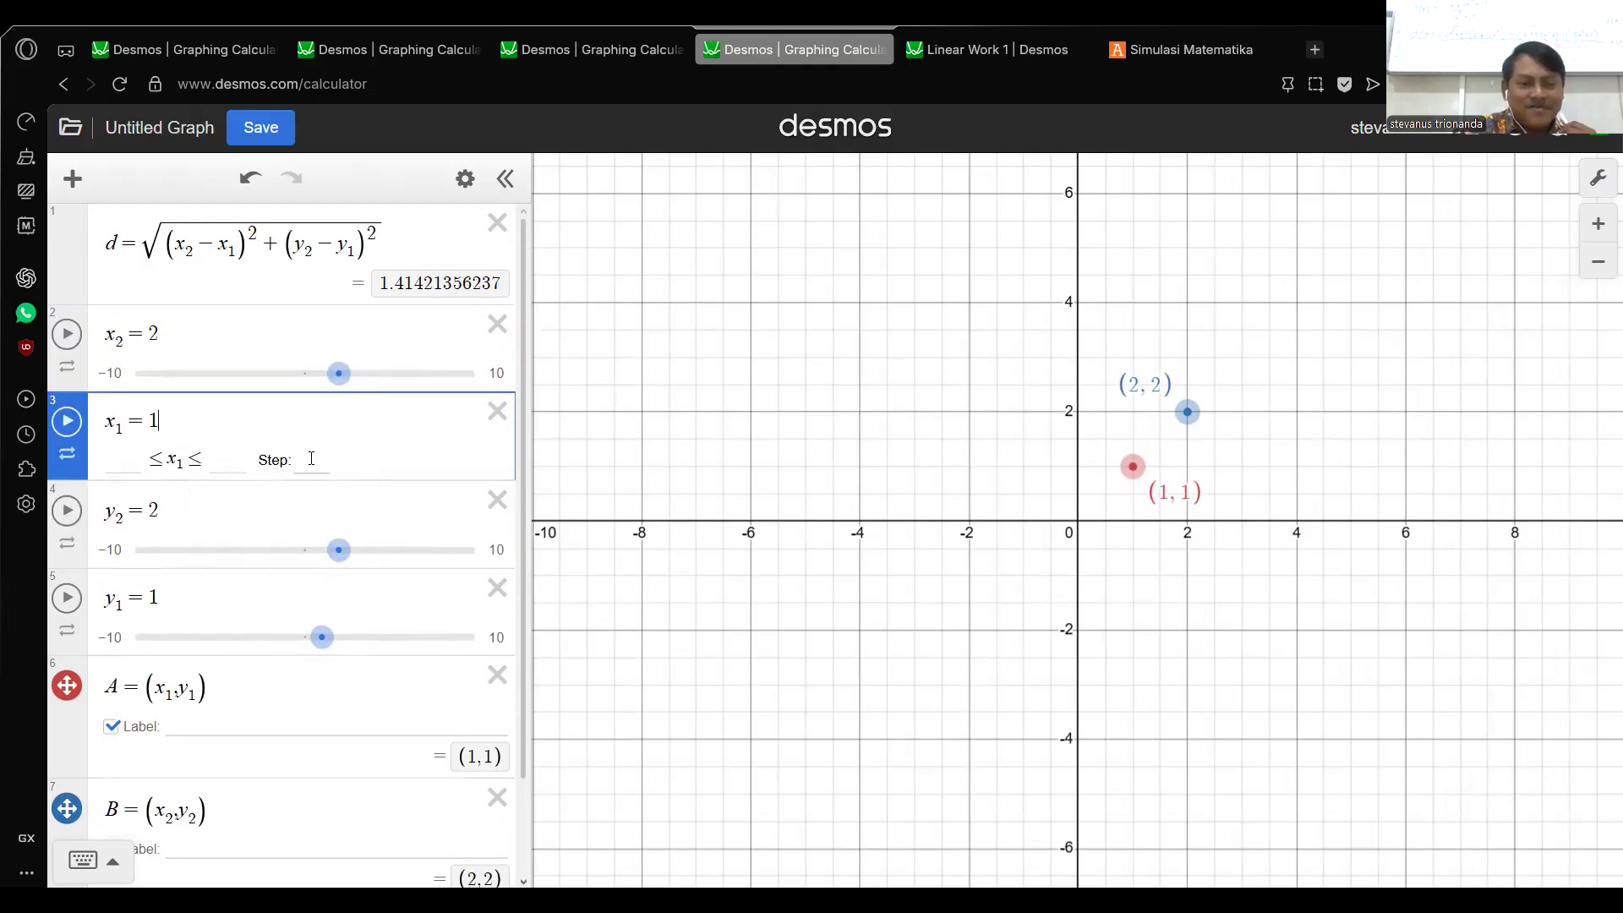
type("0.5")
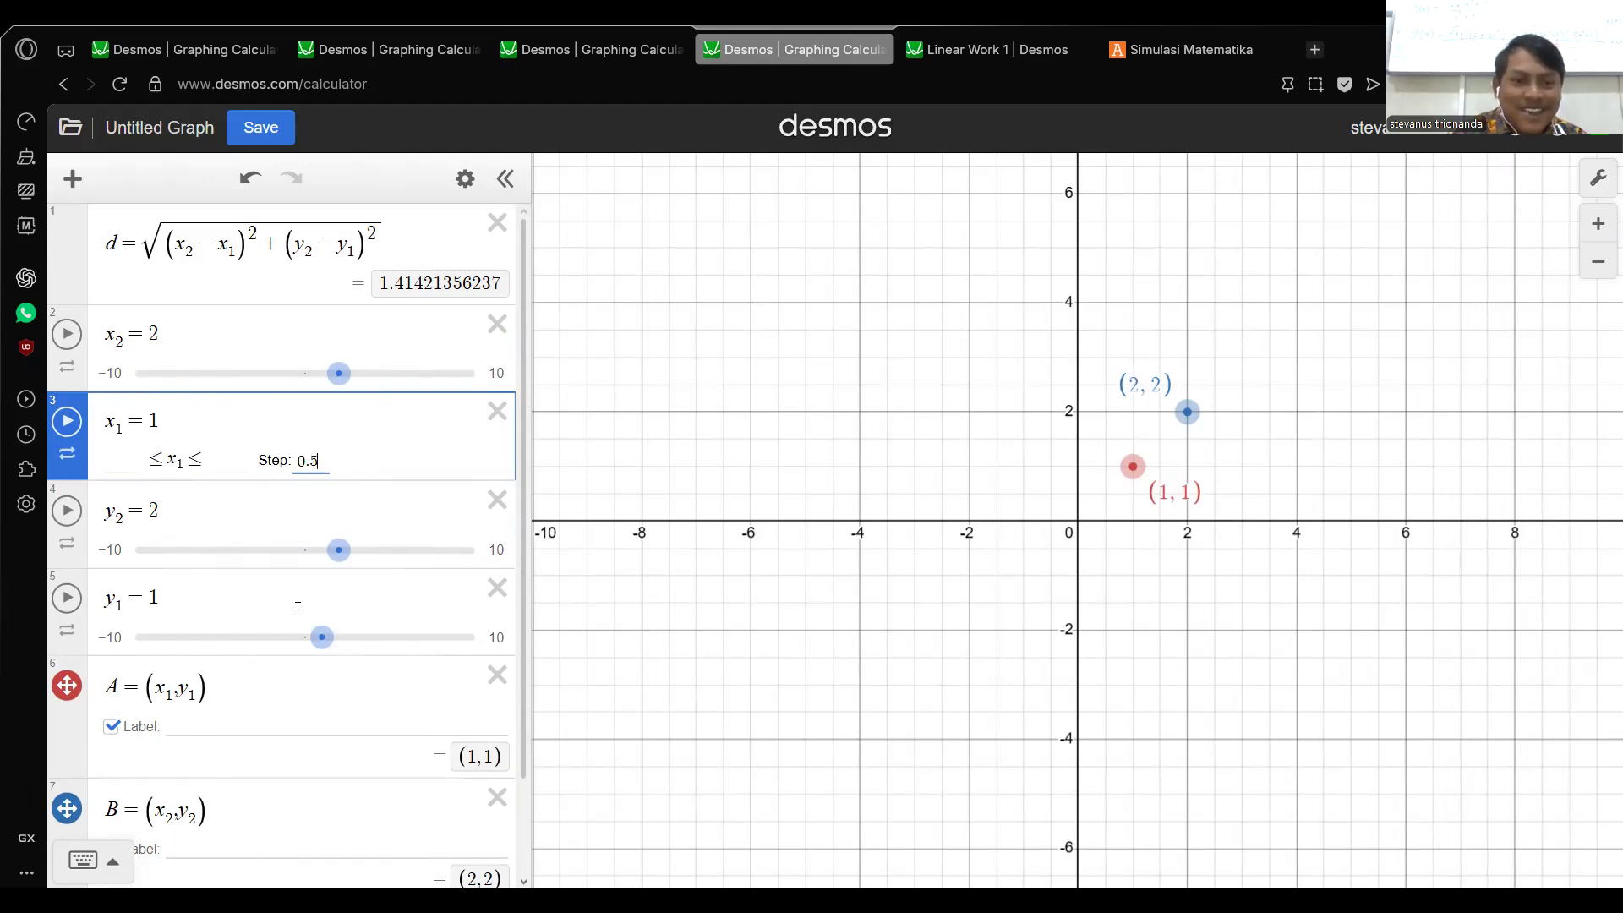
left_click(289, 648)
left_click(321, 632)
type("0.5")
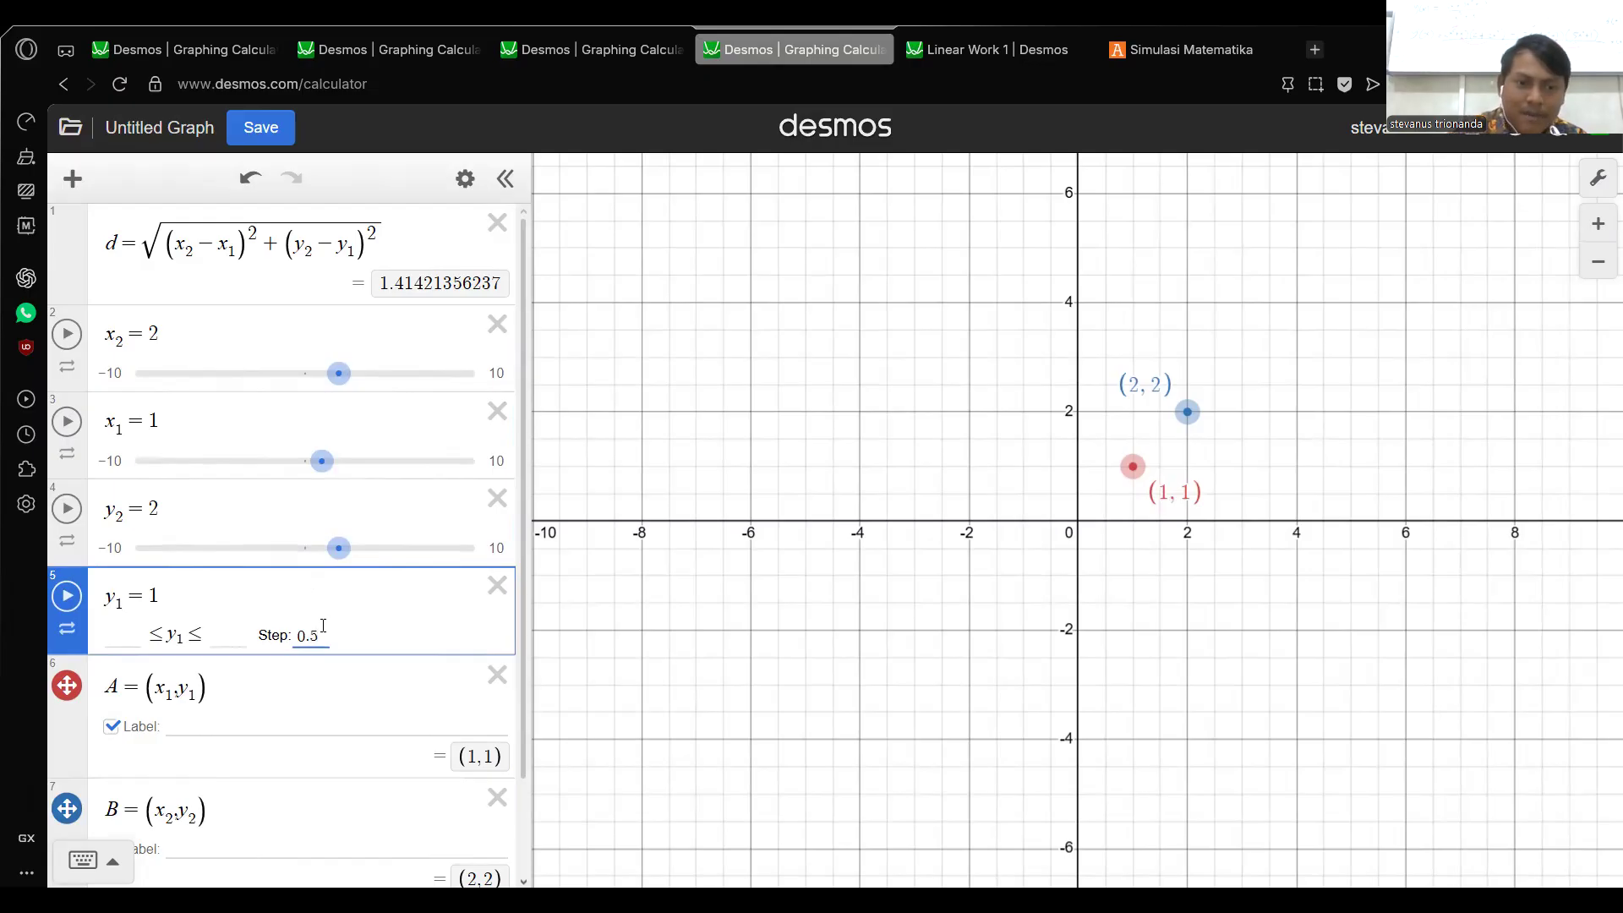
Test the 0.5 snapping of point A by moving it to (0.5, 1).
left_click(840, 591)
left_click_drag(1121, 471, 1105, 475)
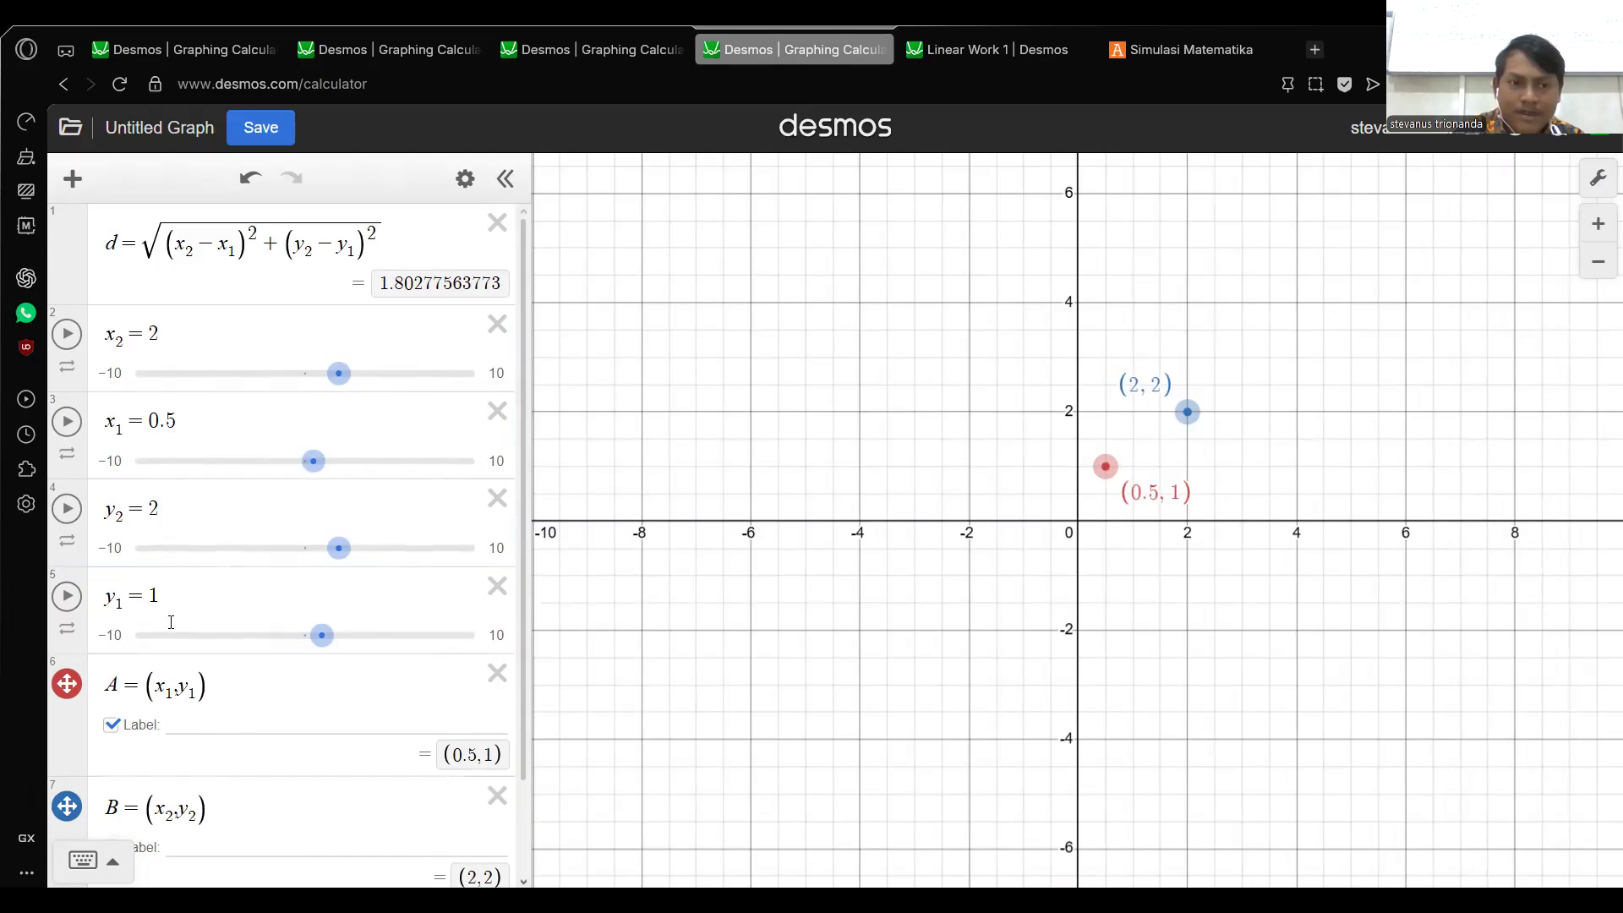
Add a new expression below point B that starts with d_x =, with x as a subscript.
scroll(302, 788, "down", 2)
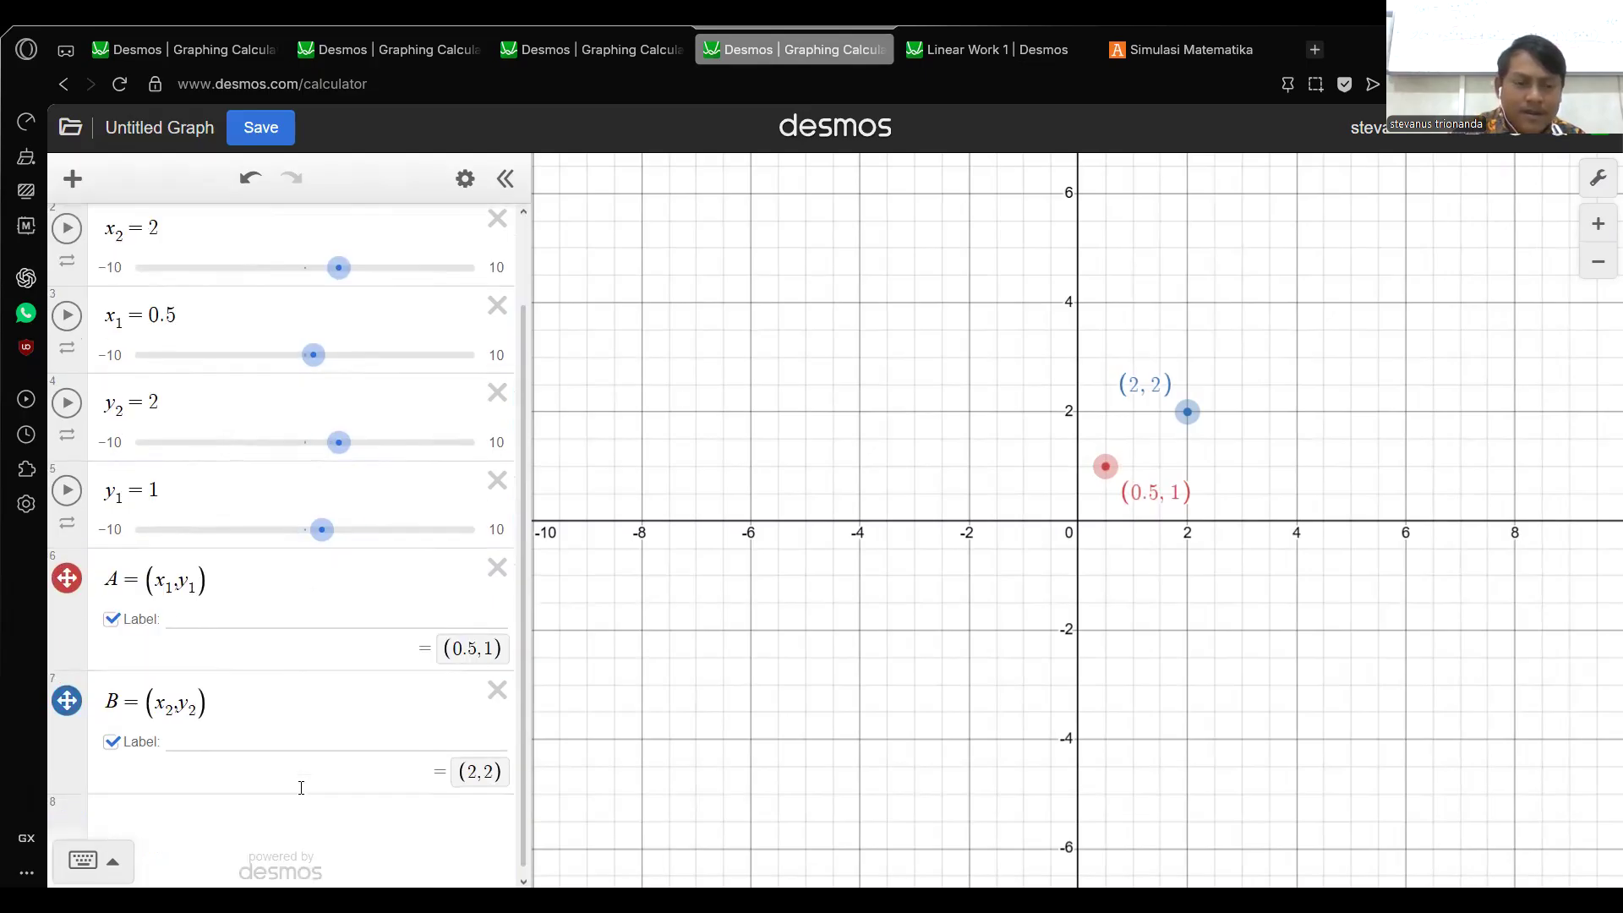
left_click(285, 715)
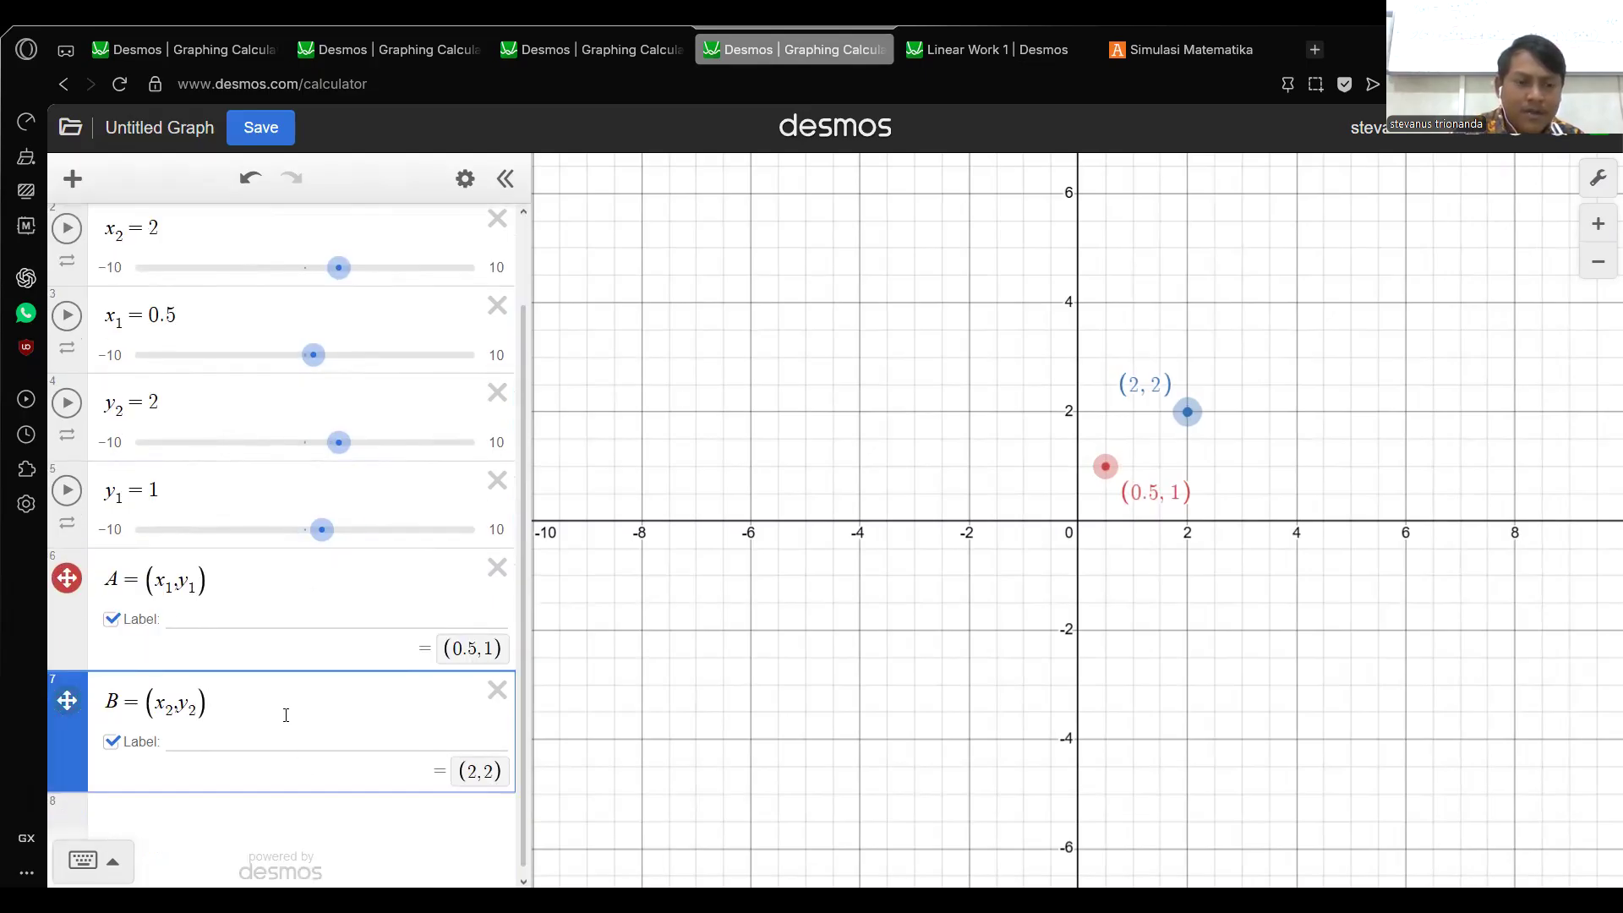
key("Return")
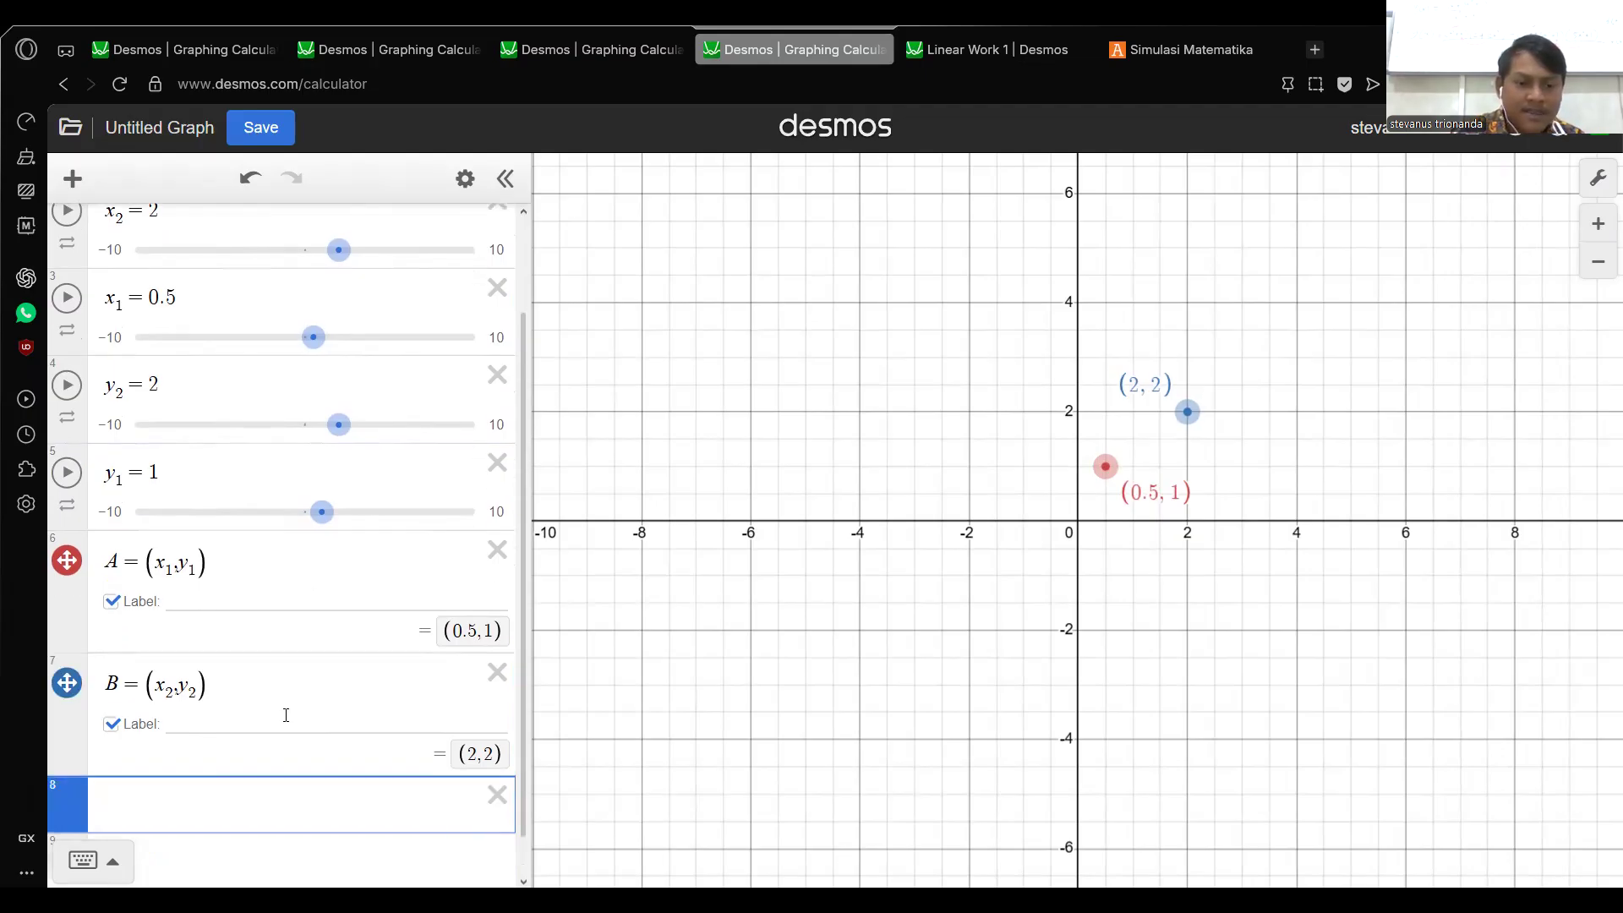
type("dx=")
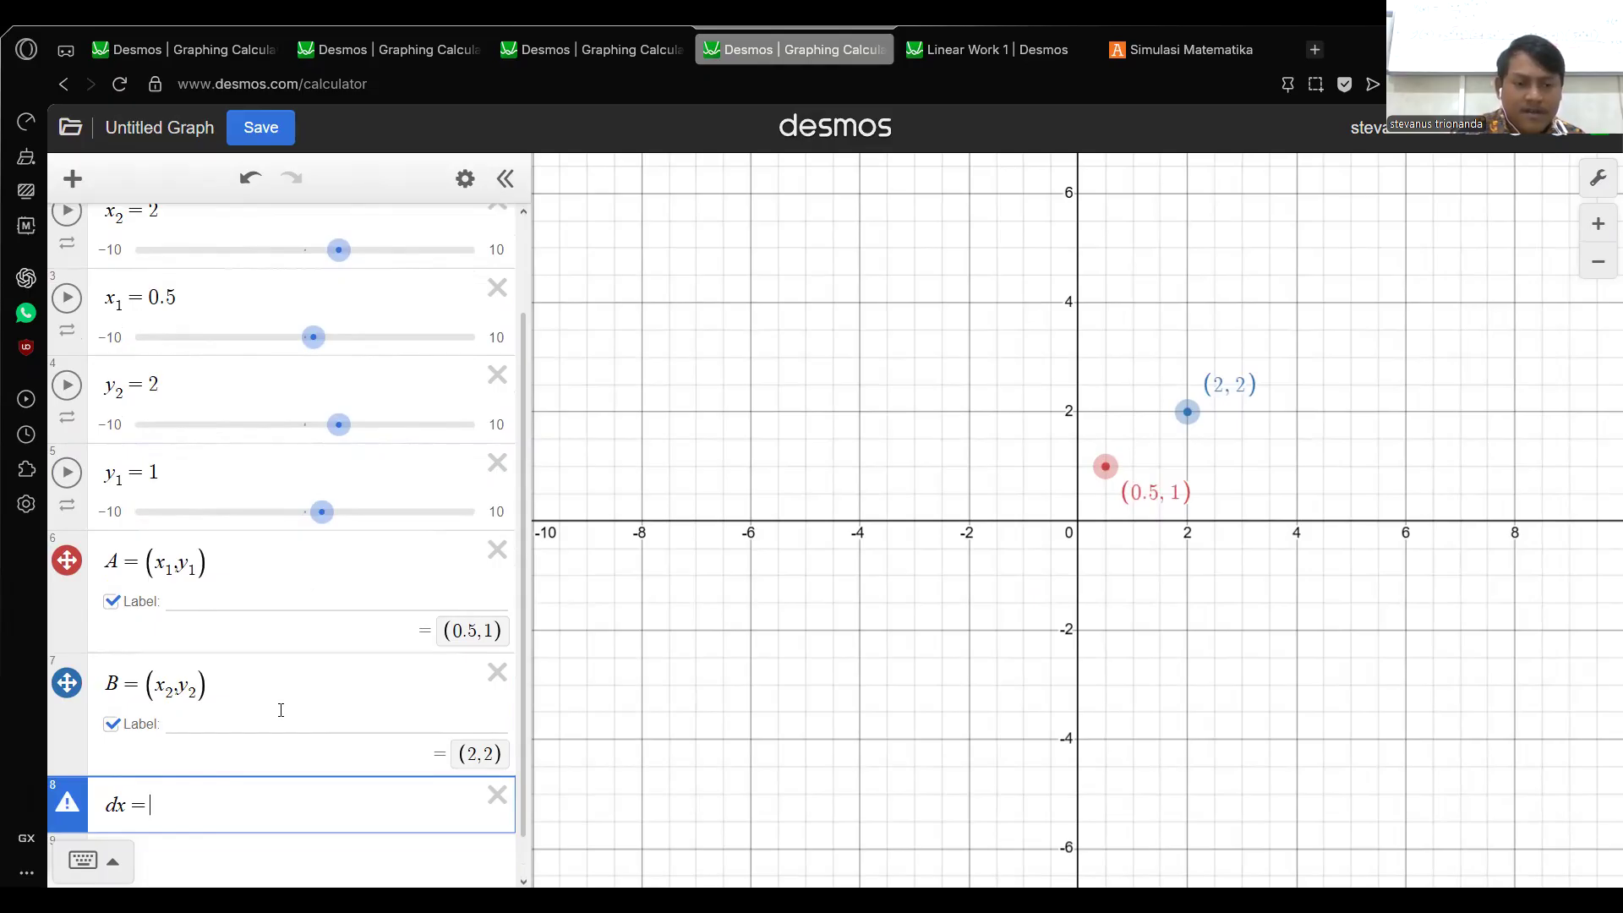
key("BackSpace")
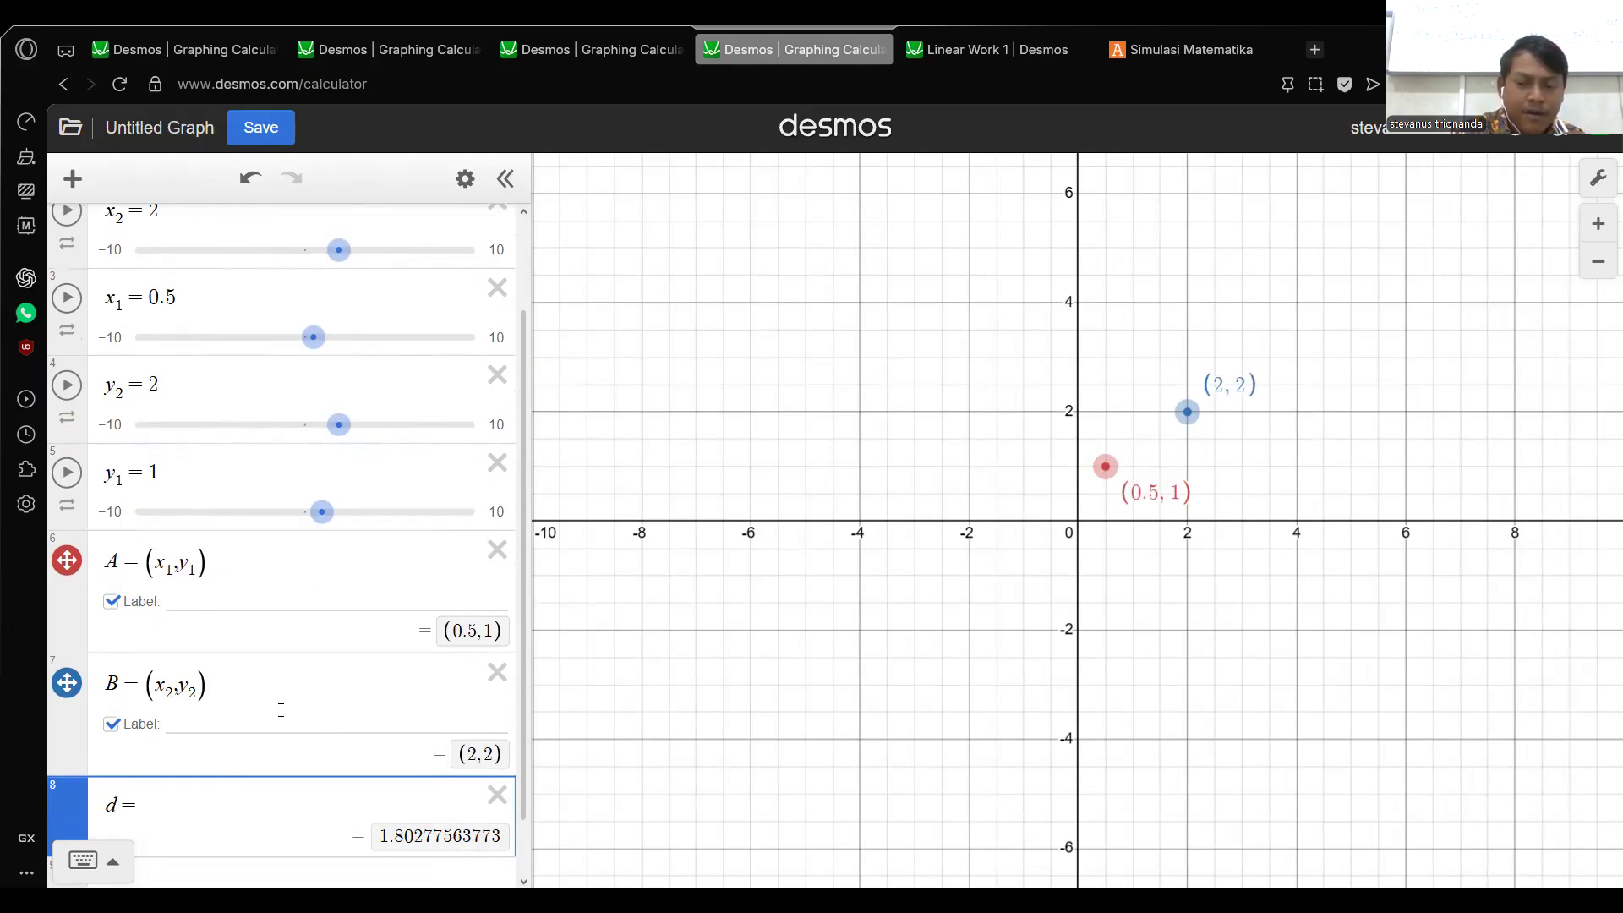
type("_")
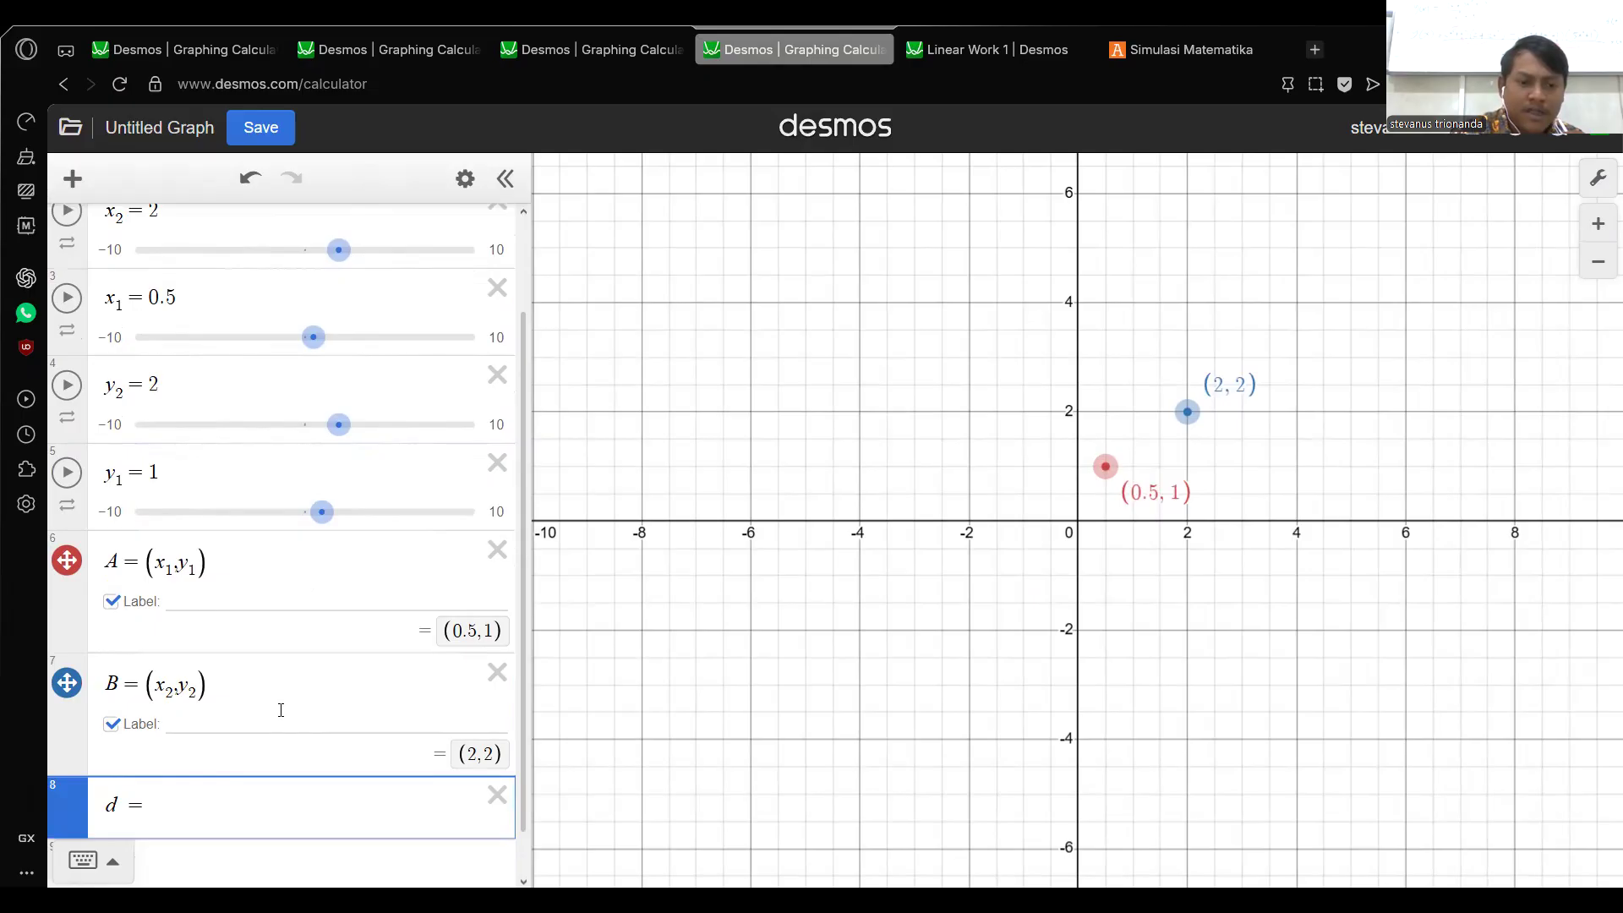
type("x")
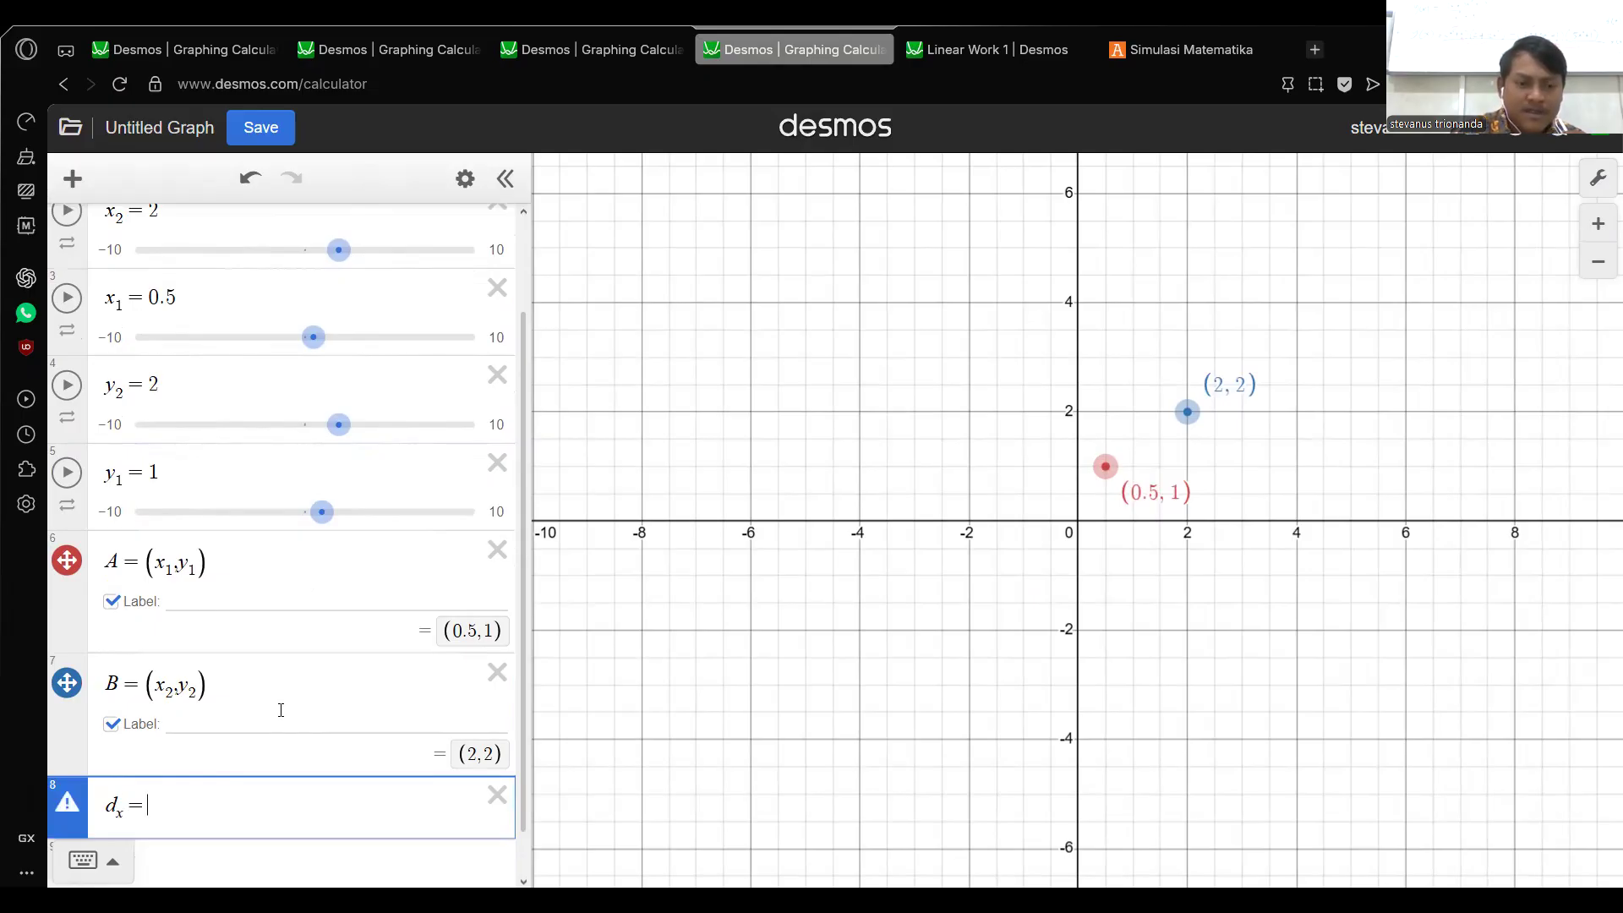
Complete the d_x expression as the square root of (x_2 - x_1)^2, using the x term of the distance formula.
scroll(186, 707, "up", 2)
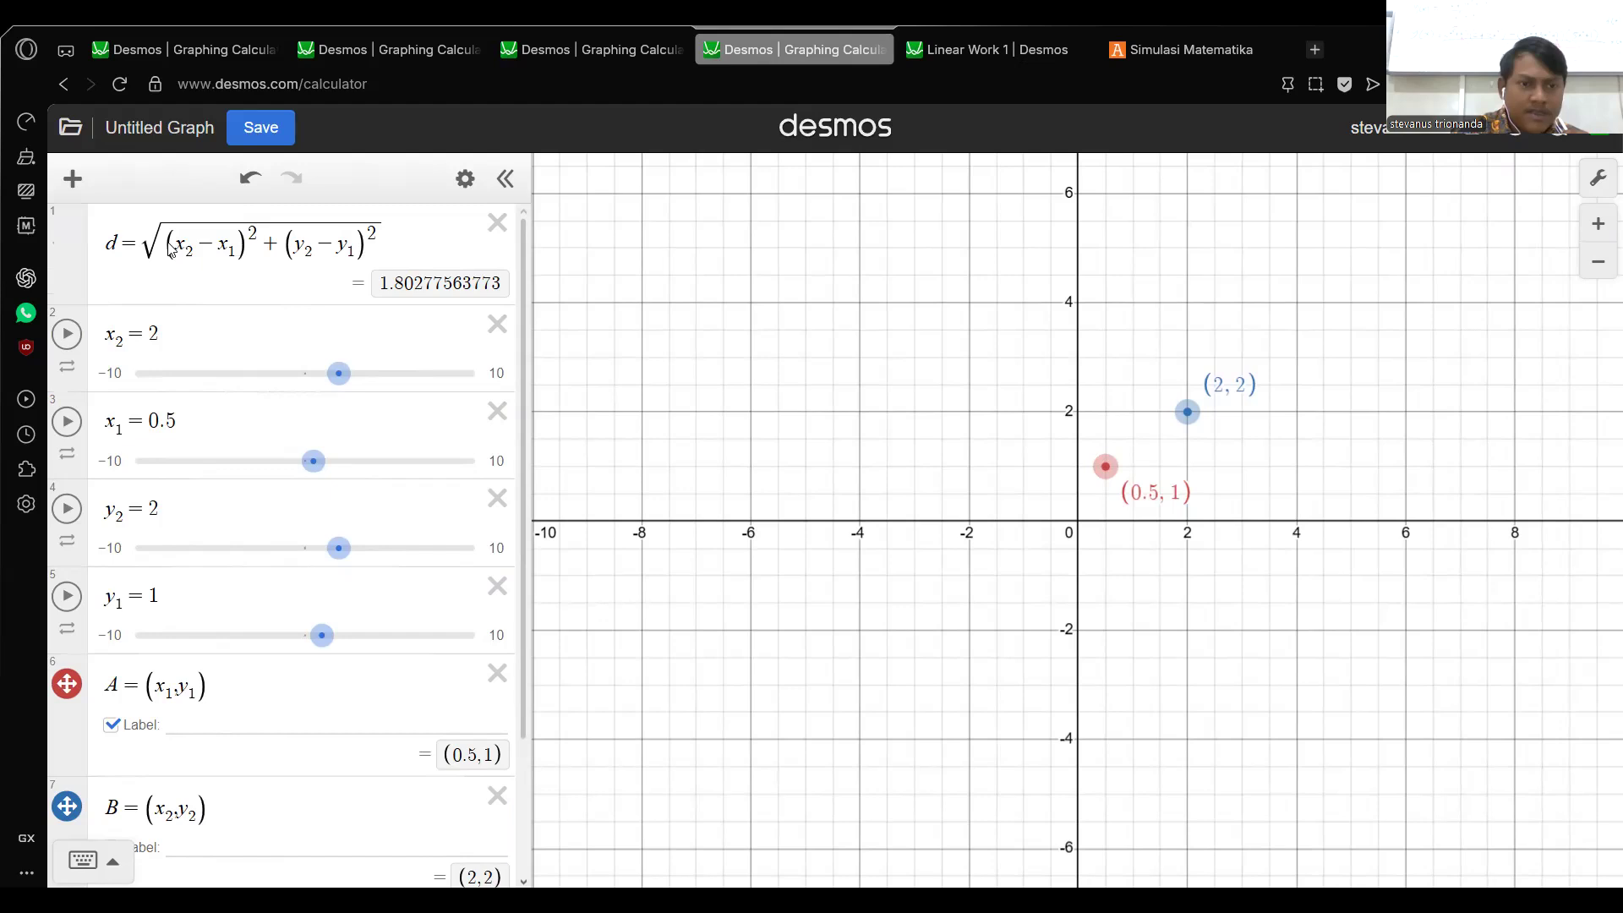
left_click_drag(169, 249, 230, 249)
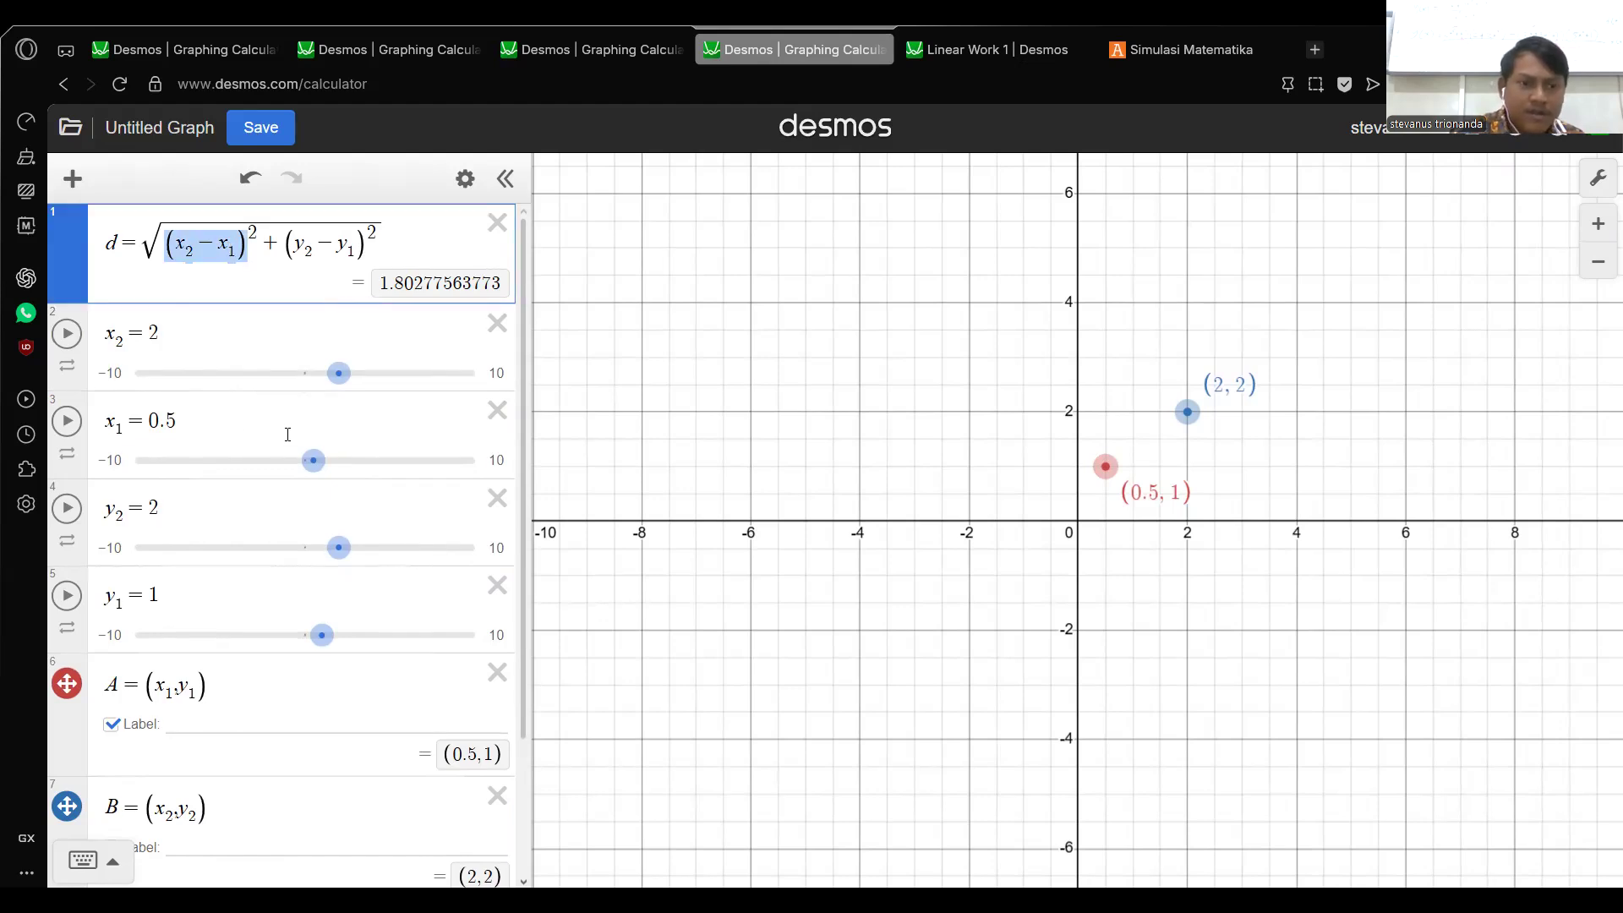
scroll(306, 570, "down", 3)
left_click(191, 747)
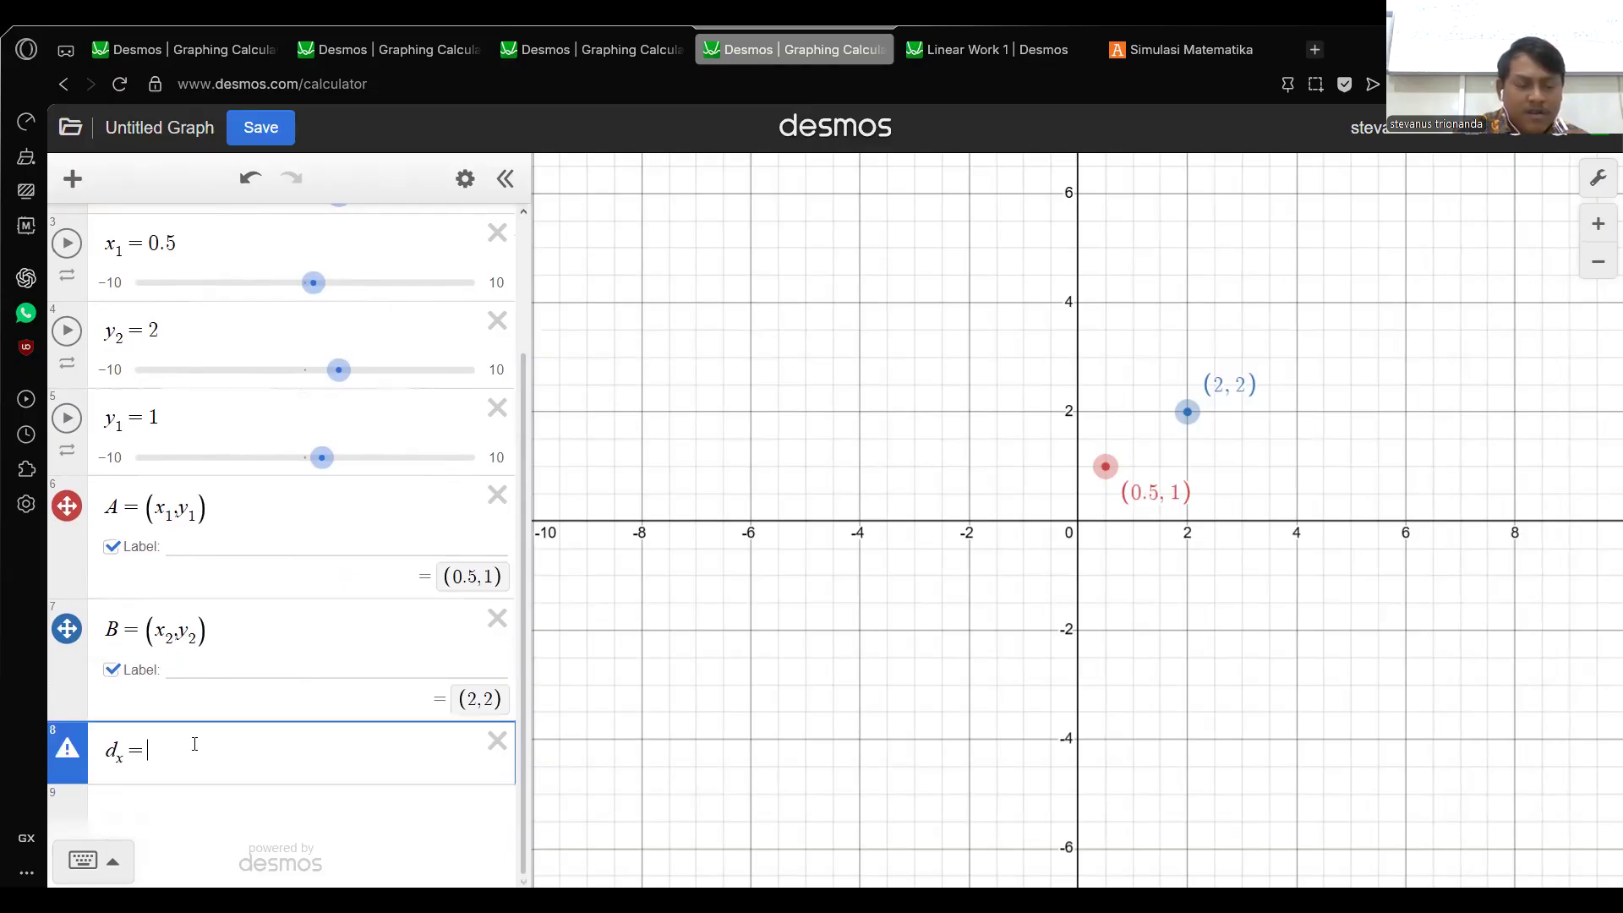
type("s")
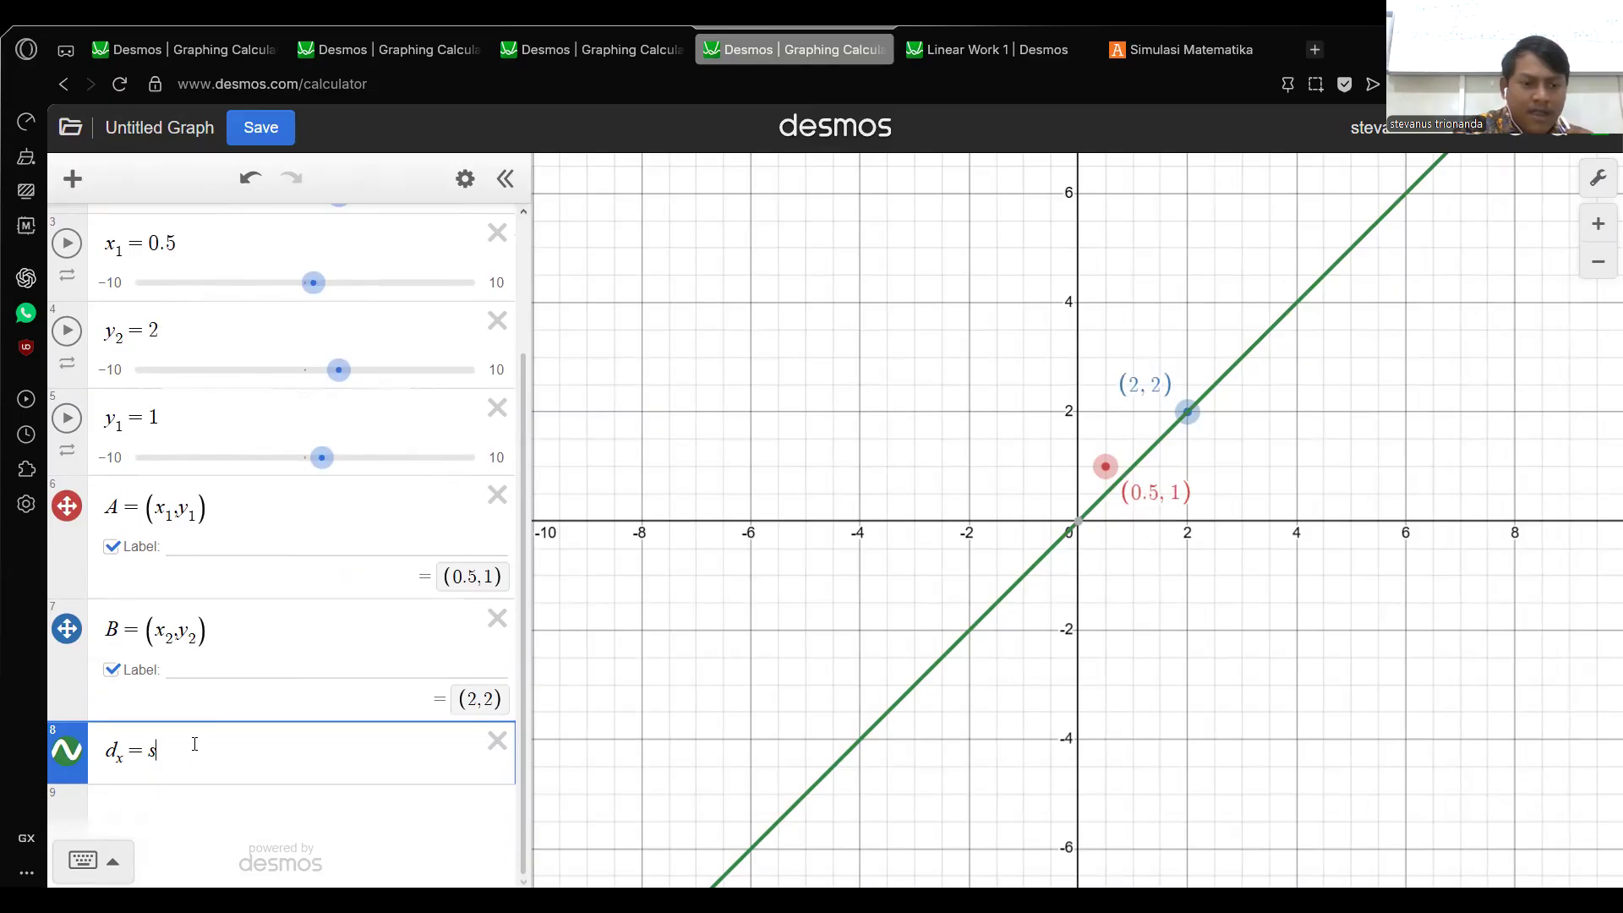
type("qrt")
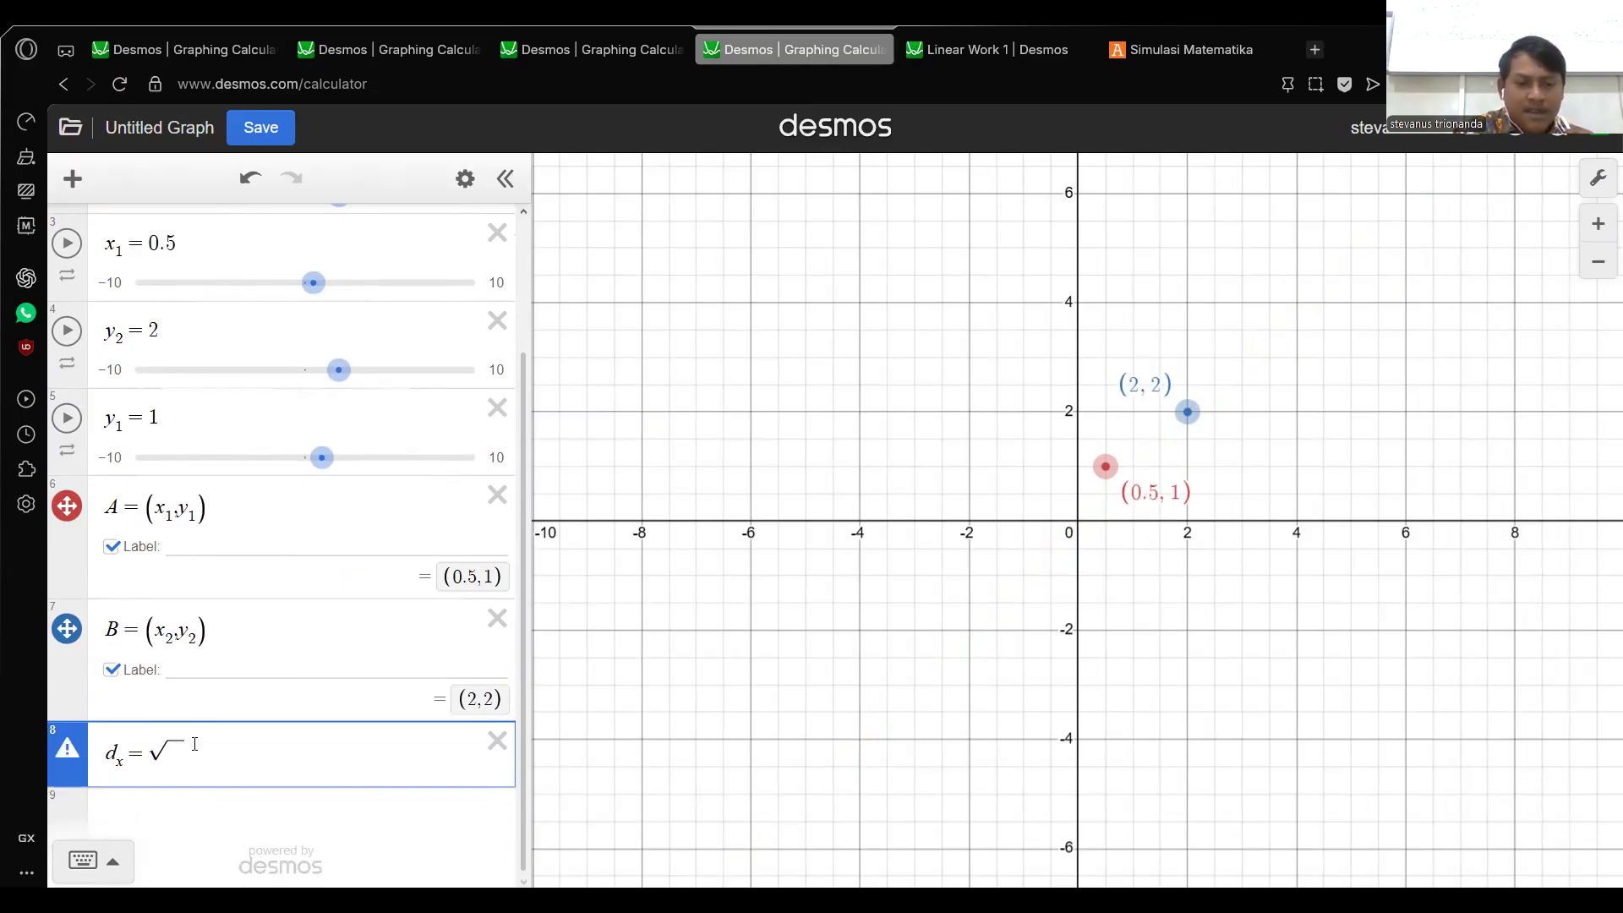
type("((x_2-x_1)")
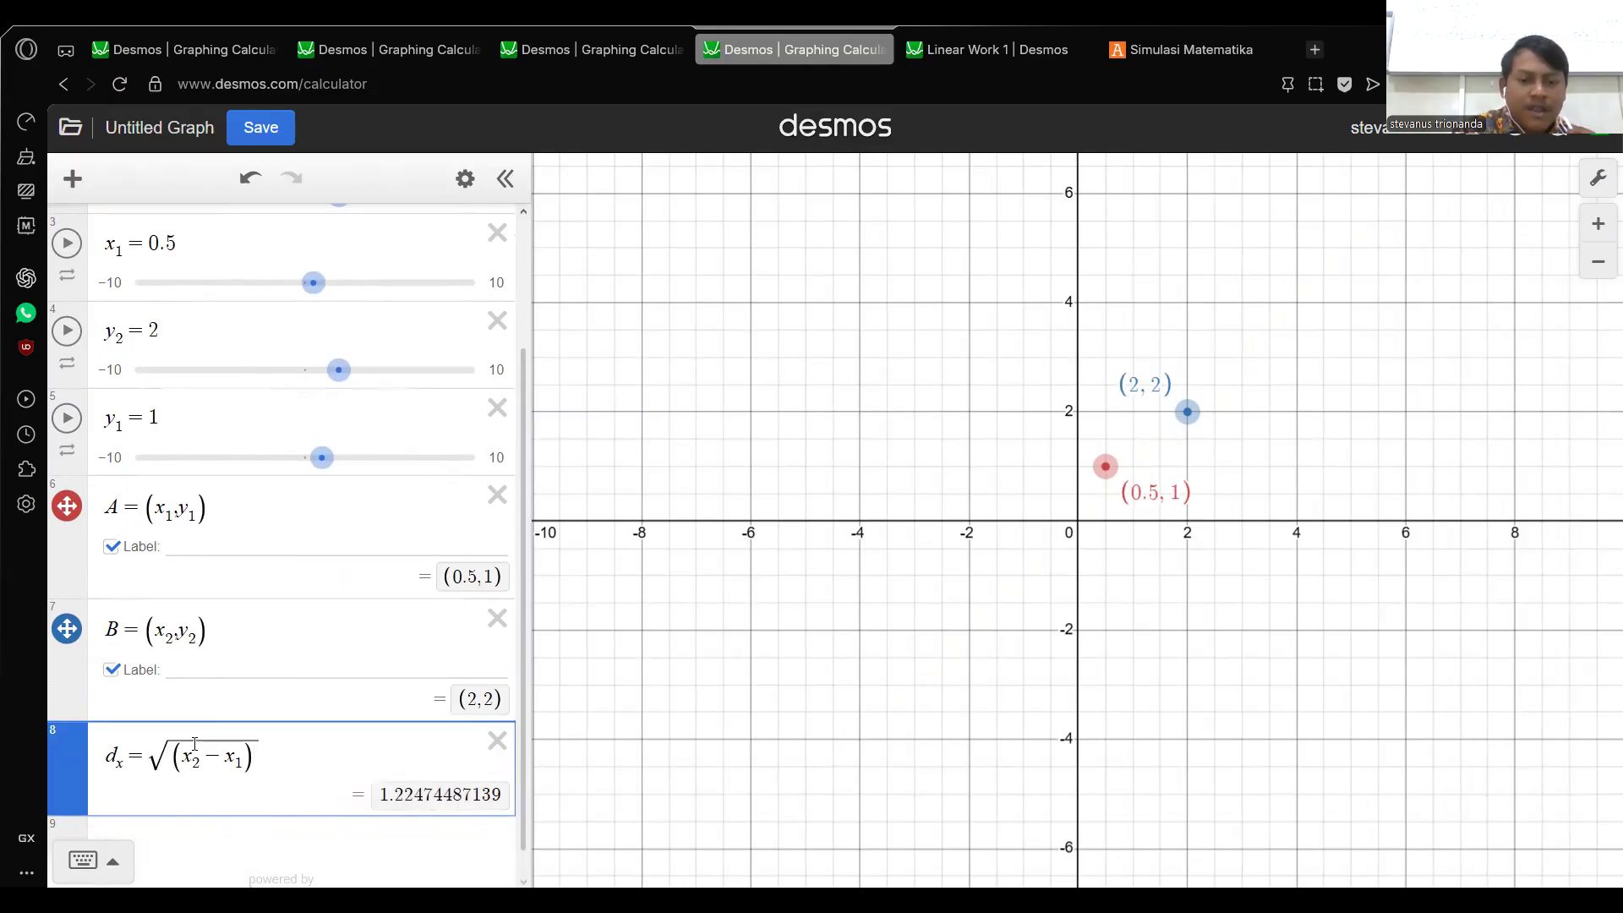
type("^2")
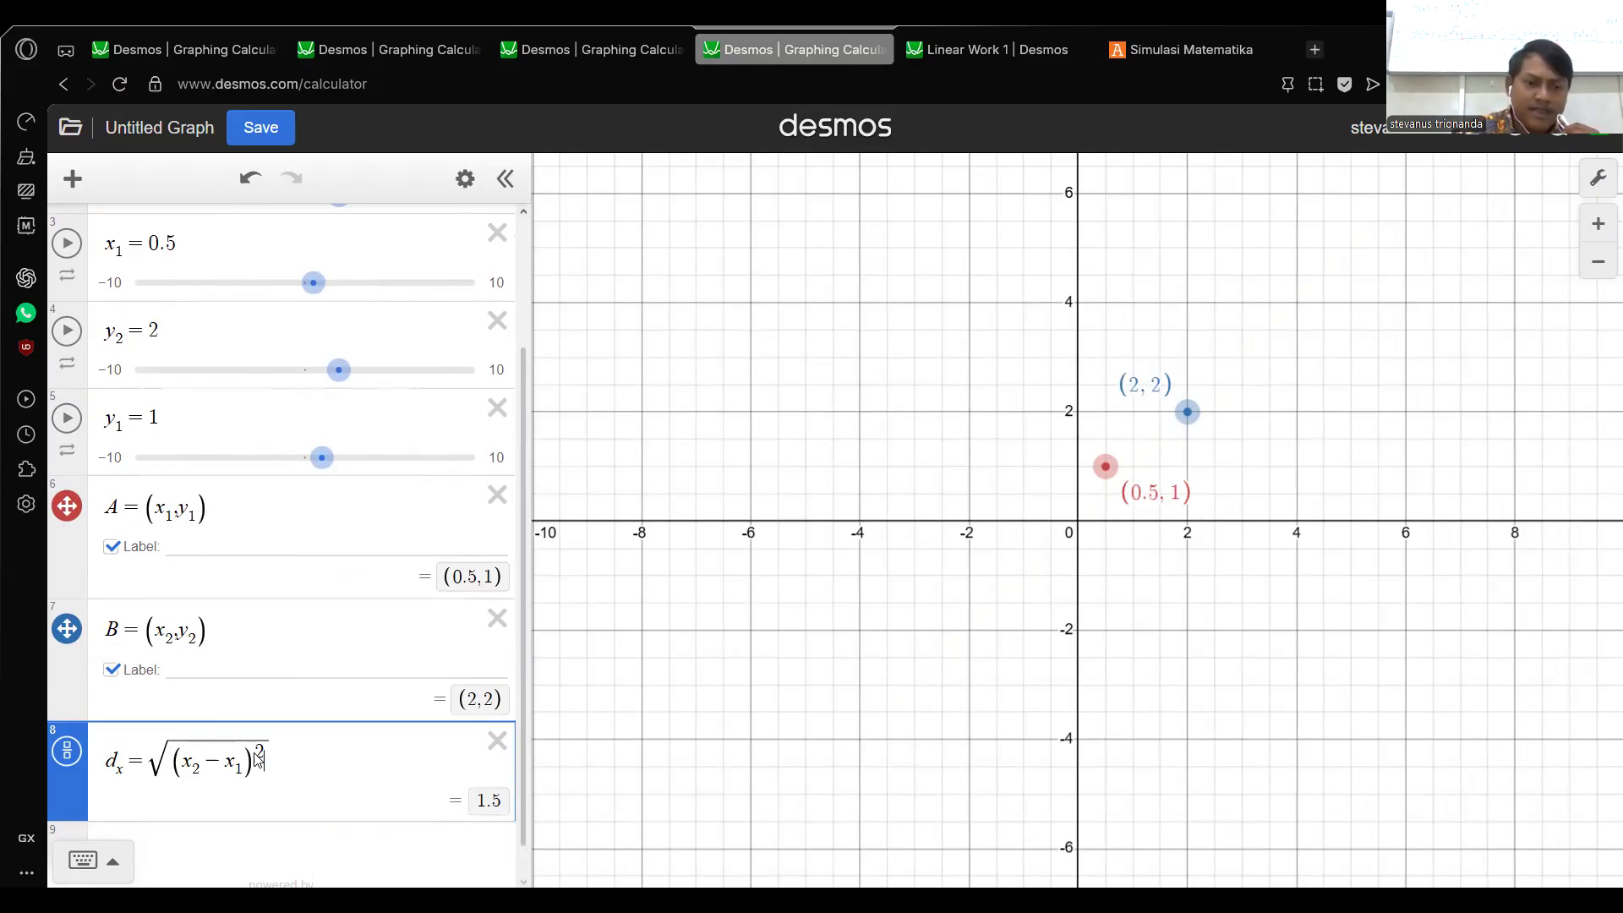
Add an expression below d_x defining d_y as the square root of (y_2 - y_1)^2.
key("Return")
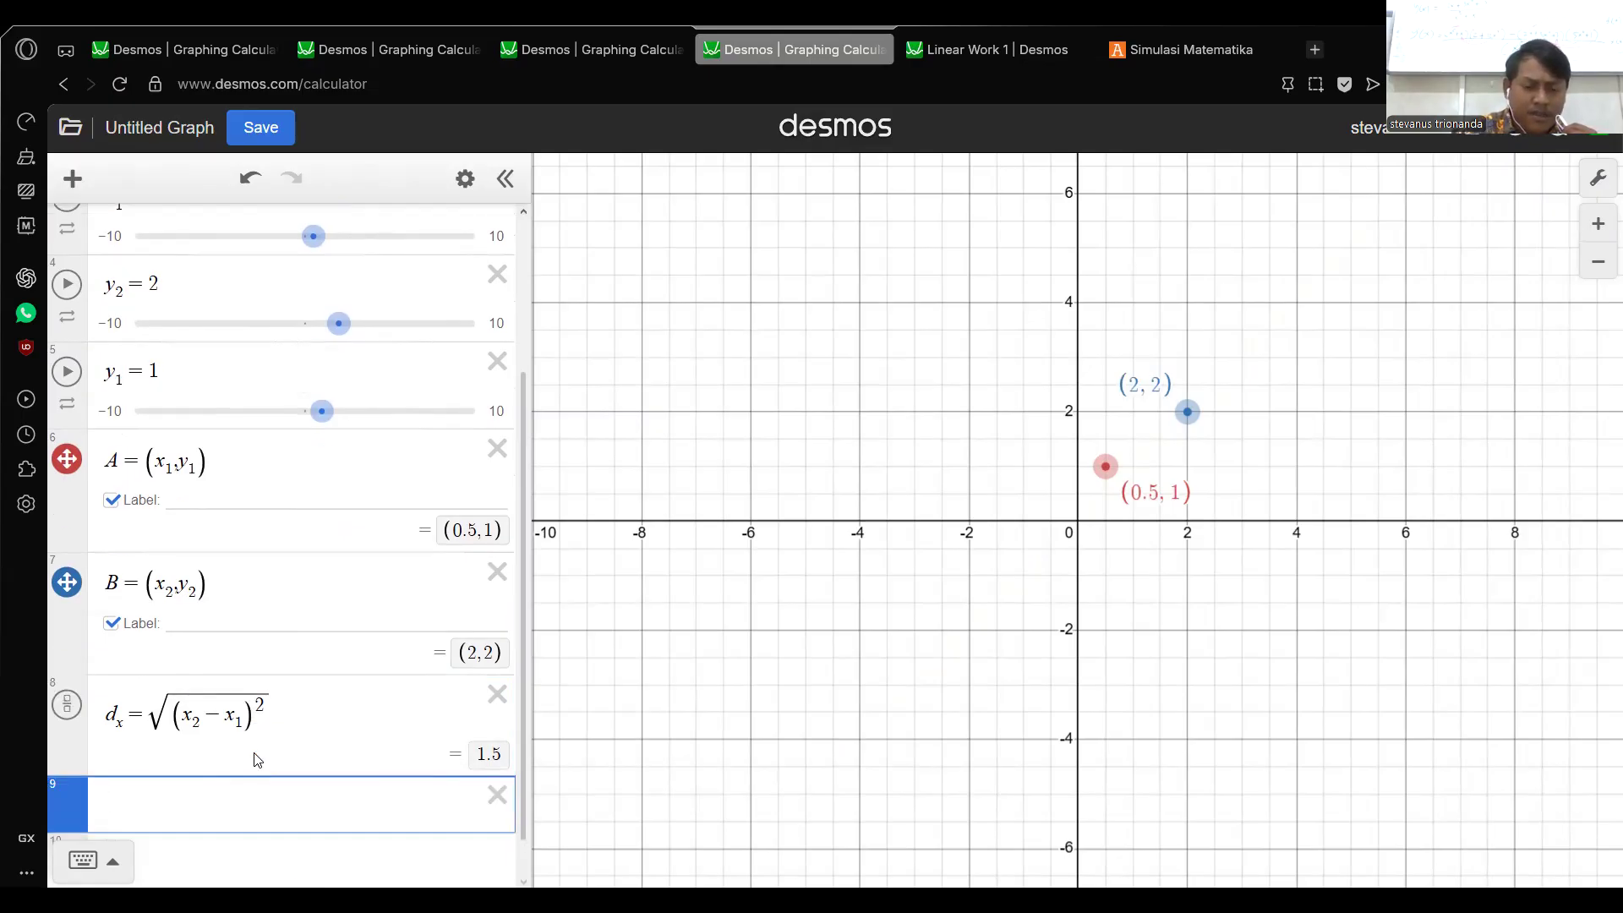
type("d_y ")
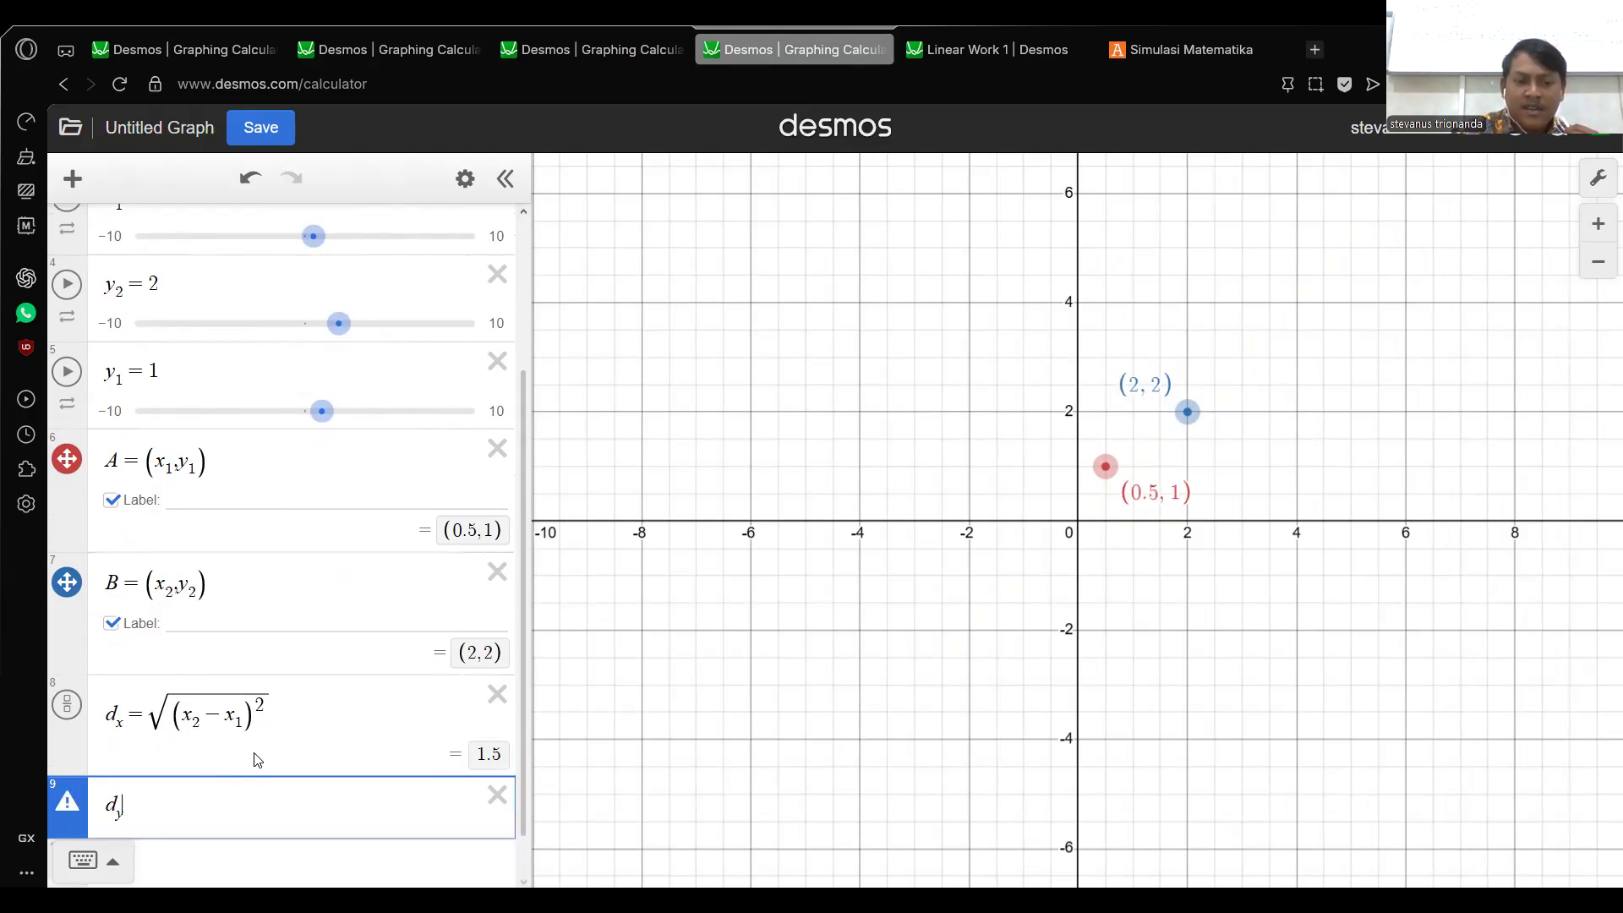
type("= sqe")
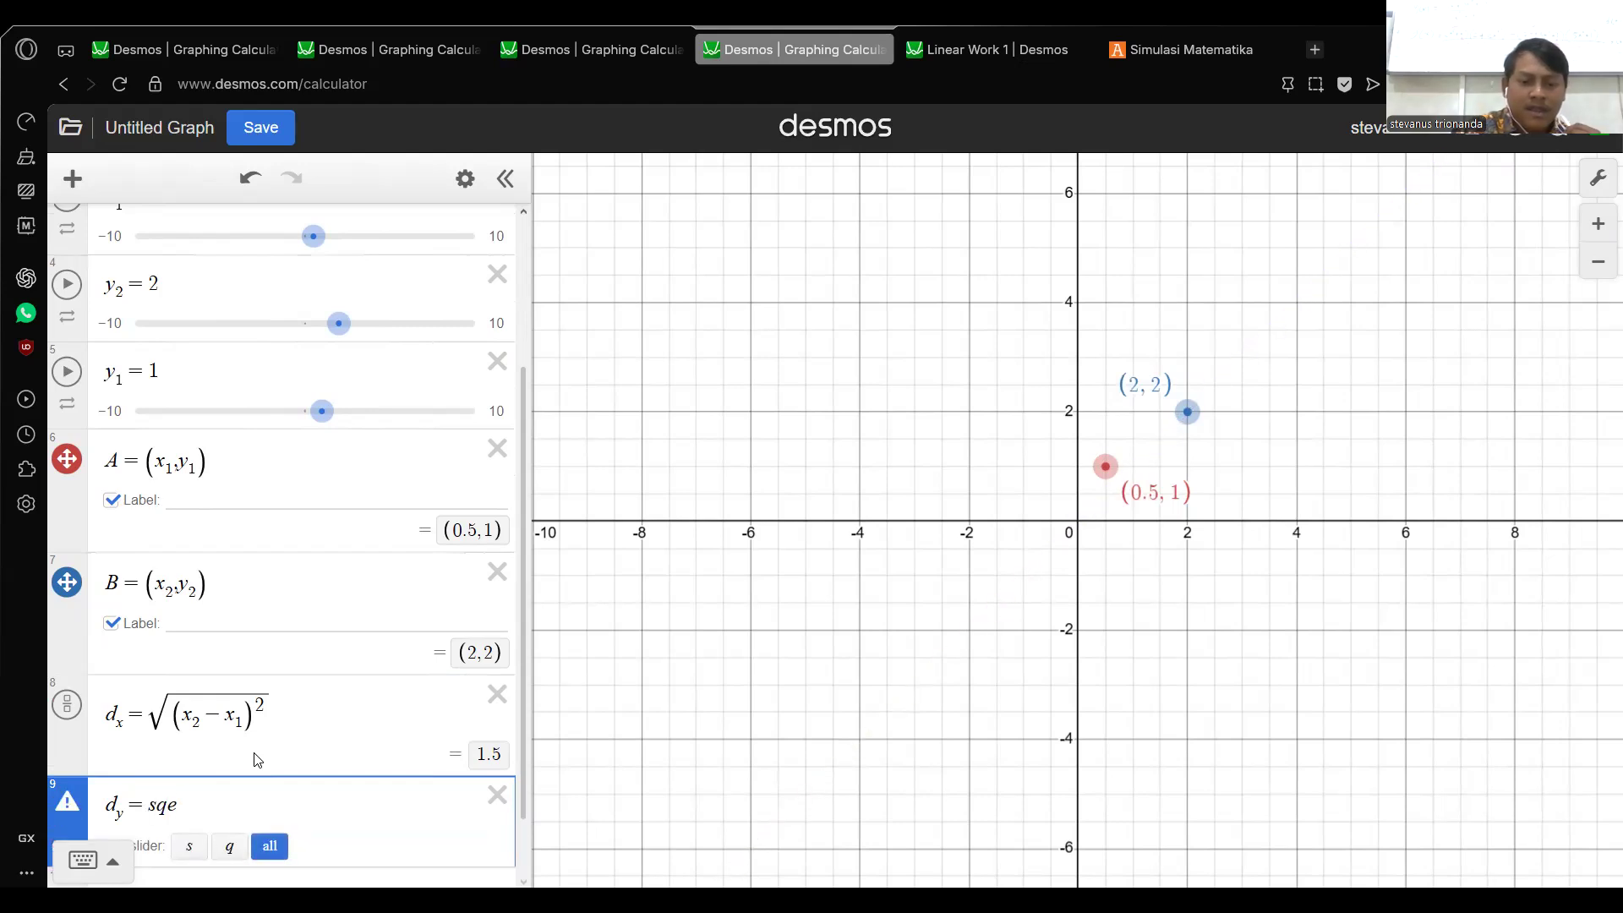
key("BackSpace")
type("rt")
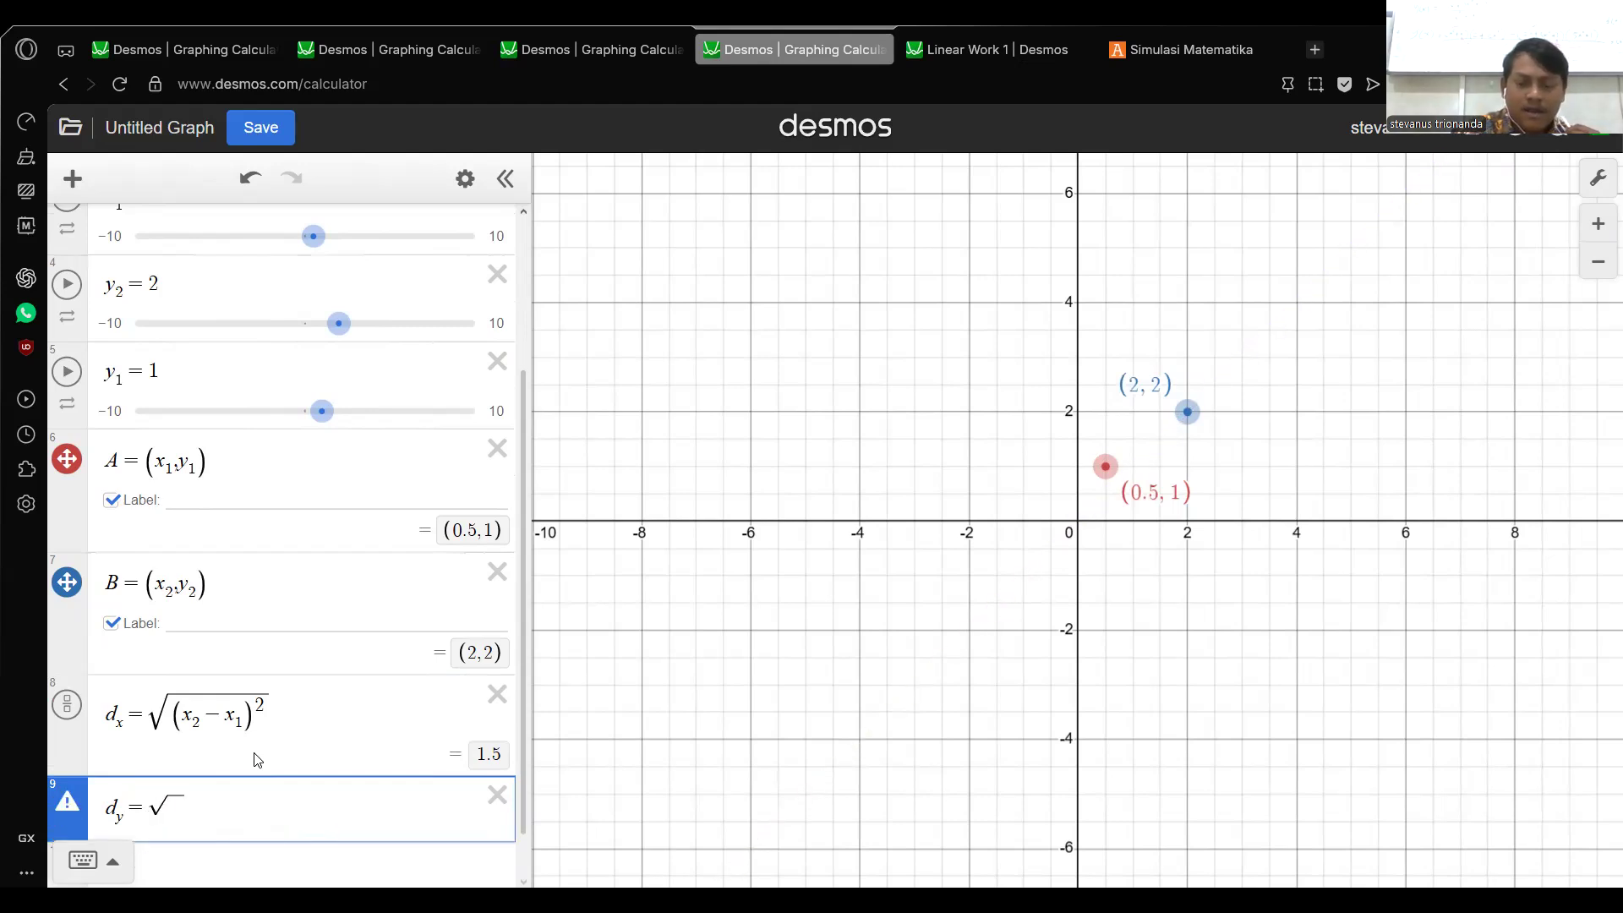
scroll(245, 508, "up", 3)
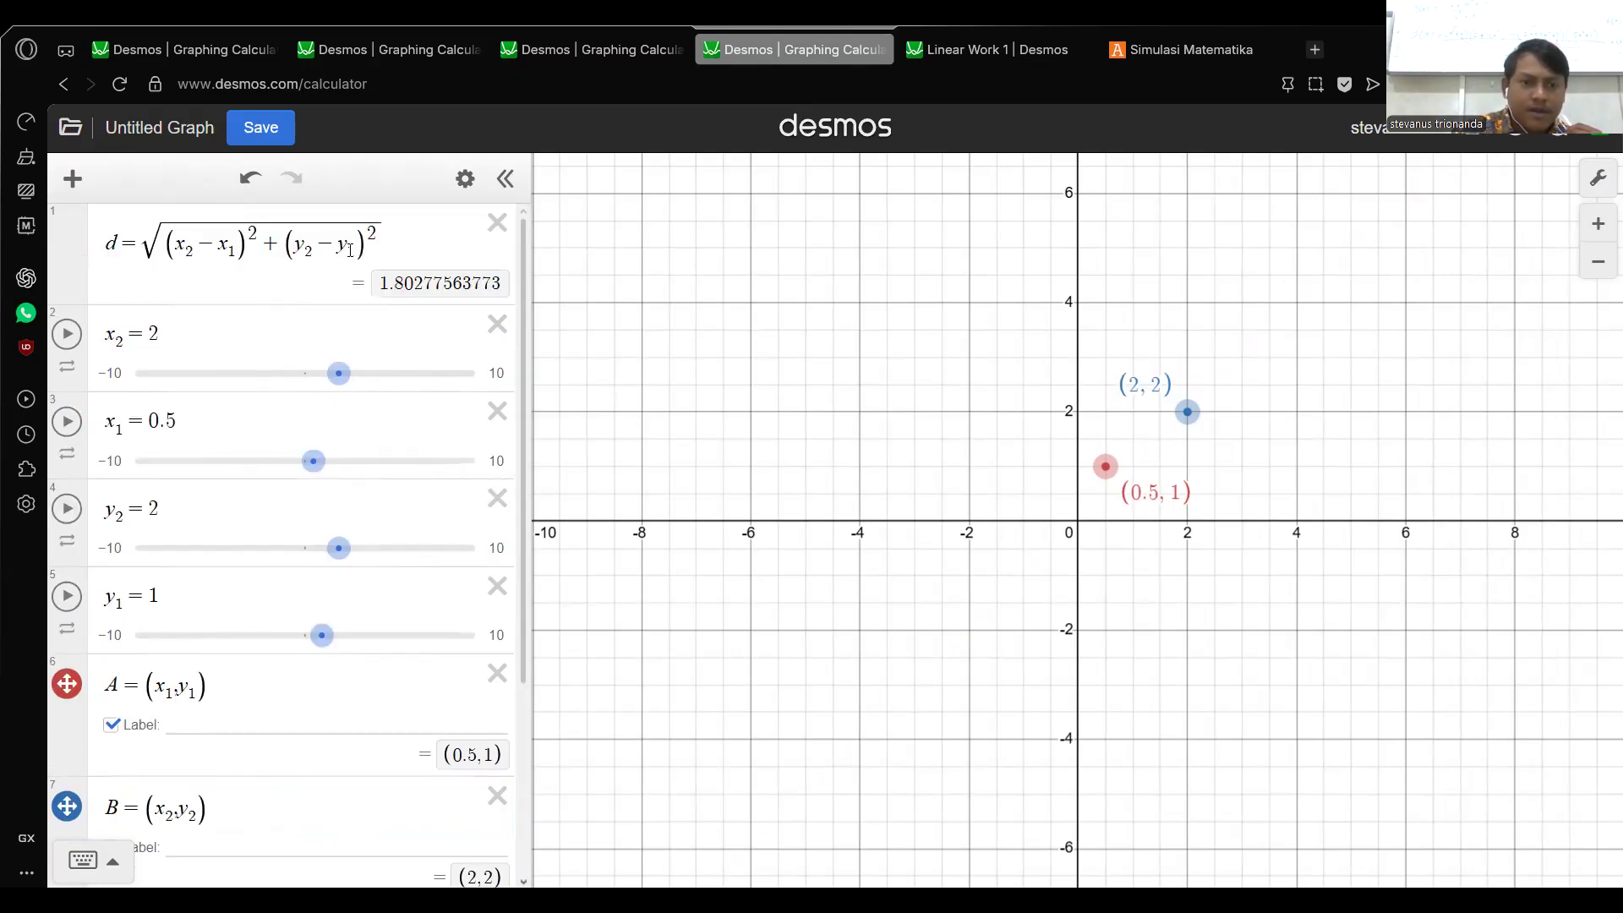
left_click_drag(381, 244, 310, 247)
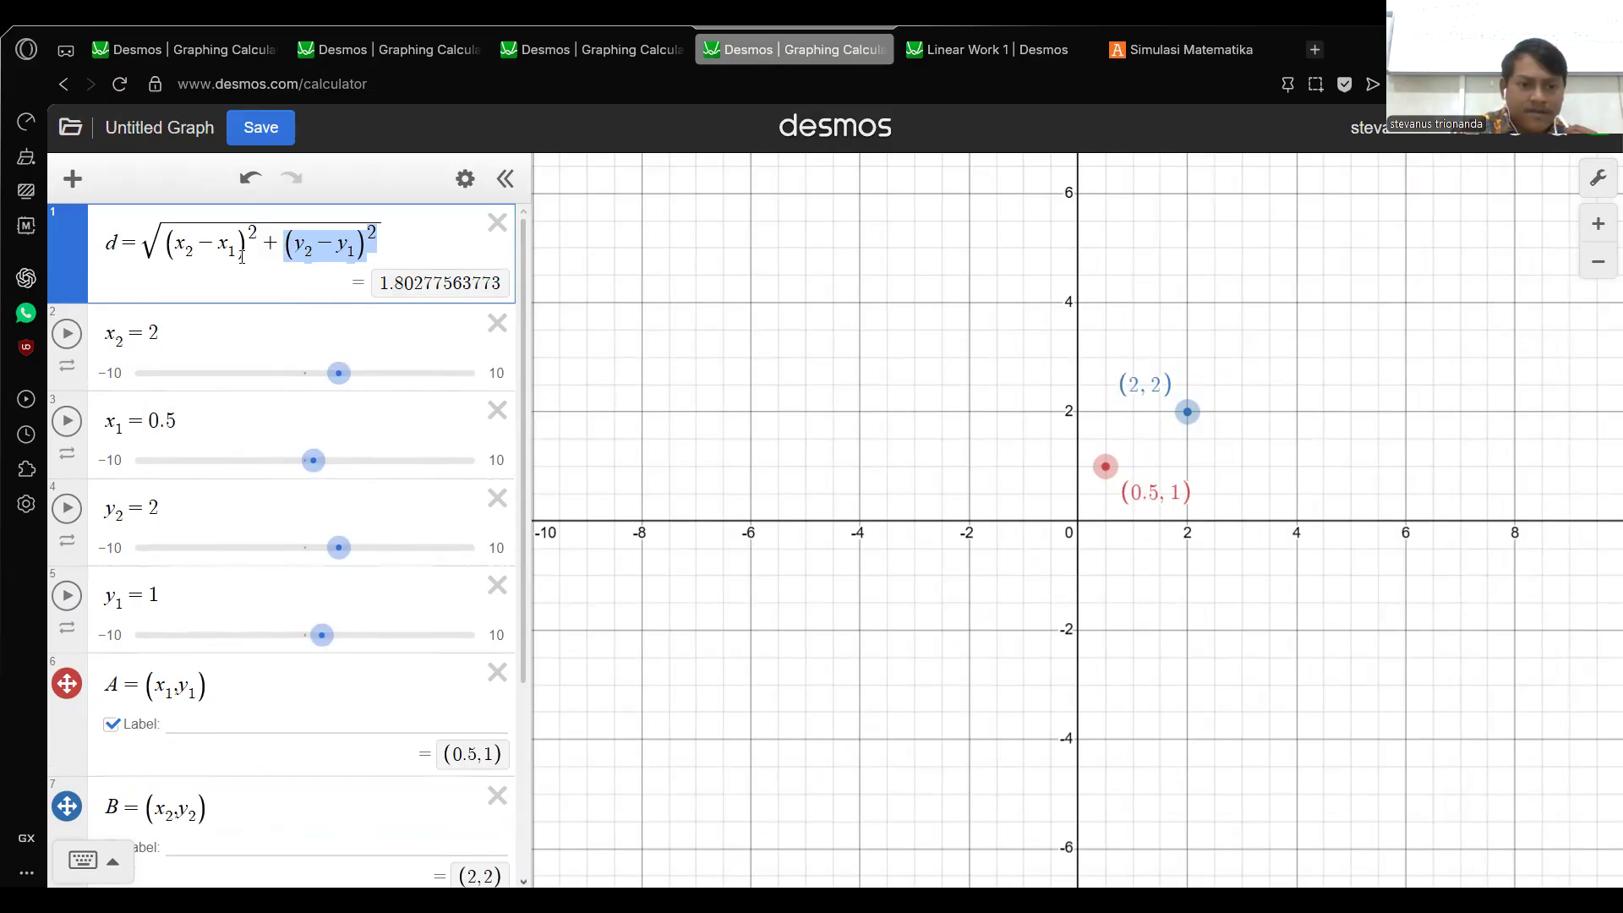
scroll(245, 507, "down", 3)
left_click(176, 751)
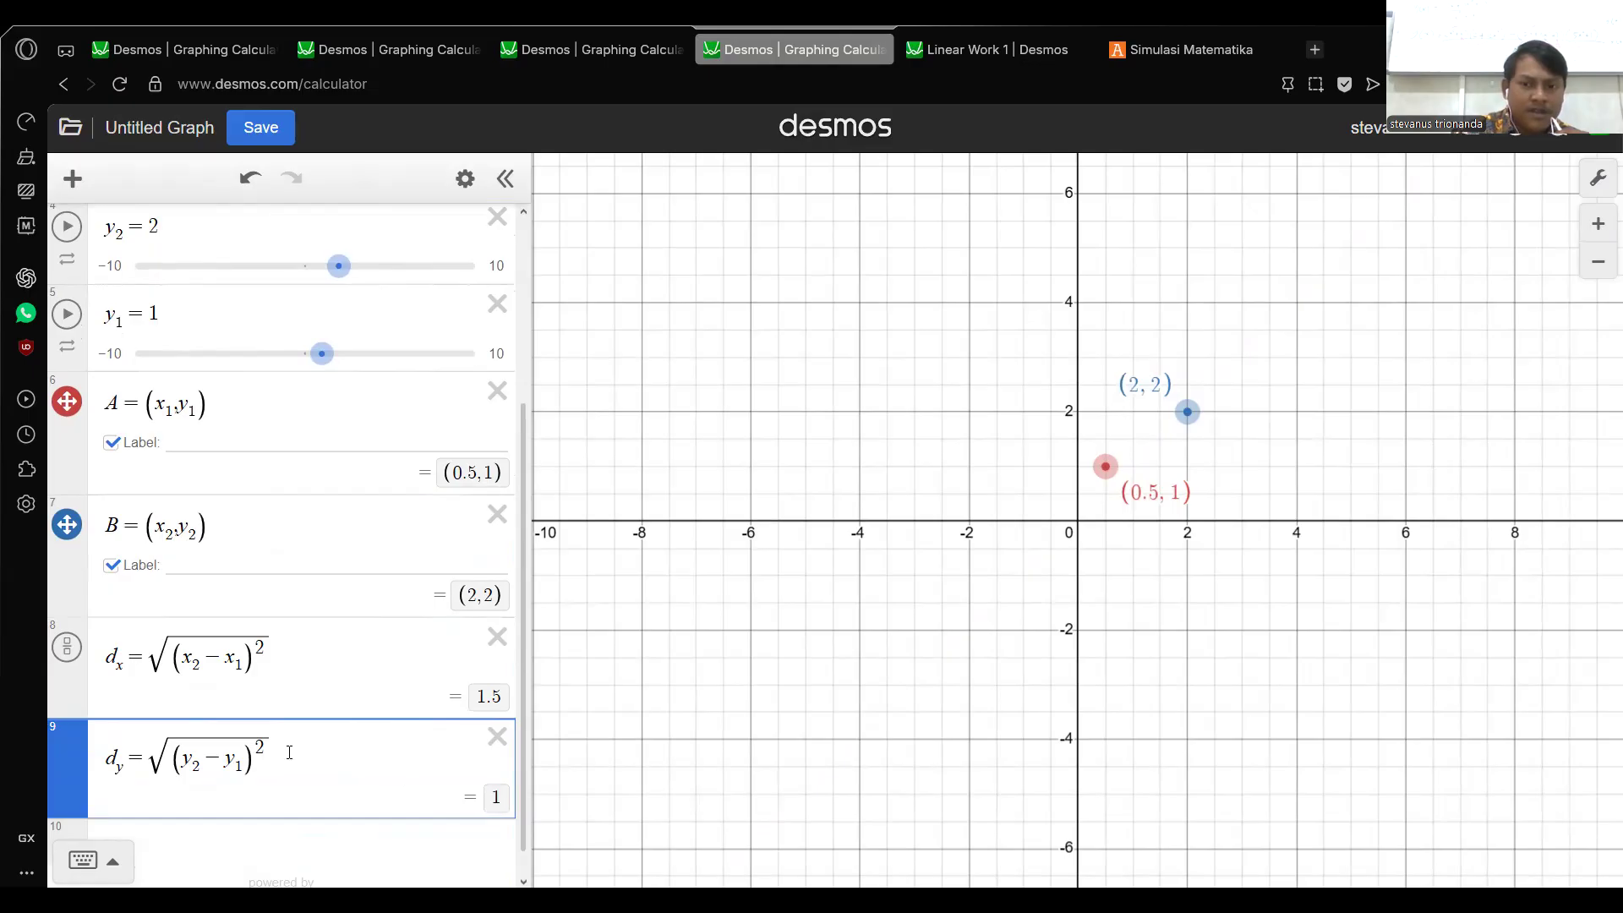
Replace the (x_2 - x_1)^2 term in the distance formula d with dx^2.
scroll(346, 765, "up", 5)
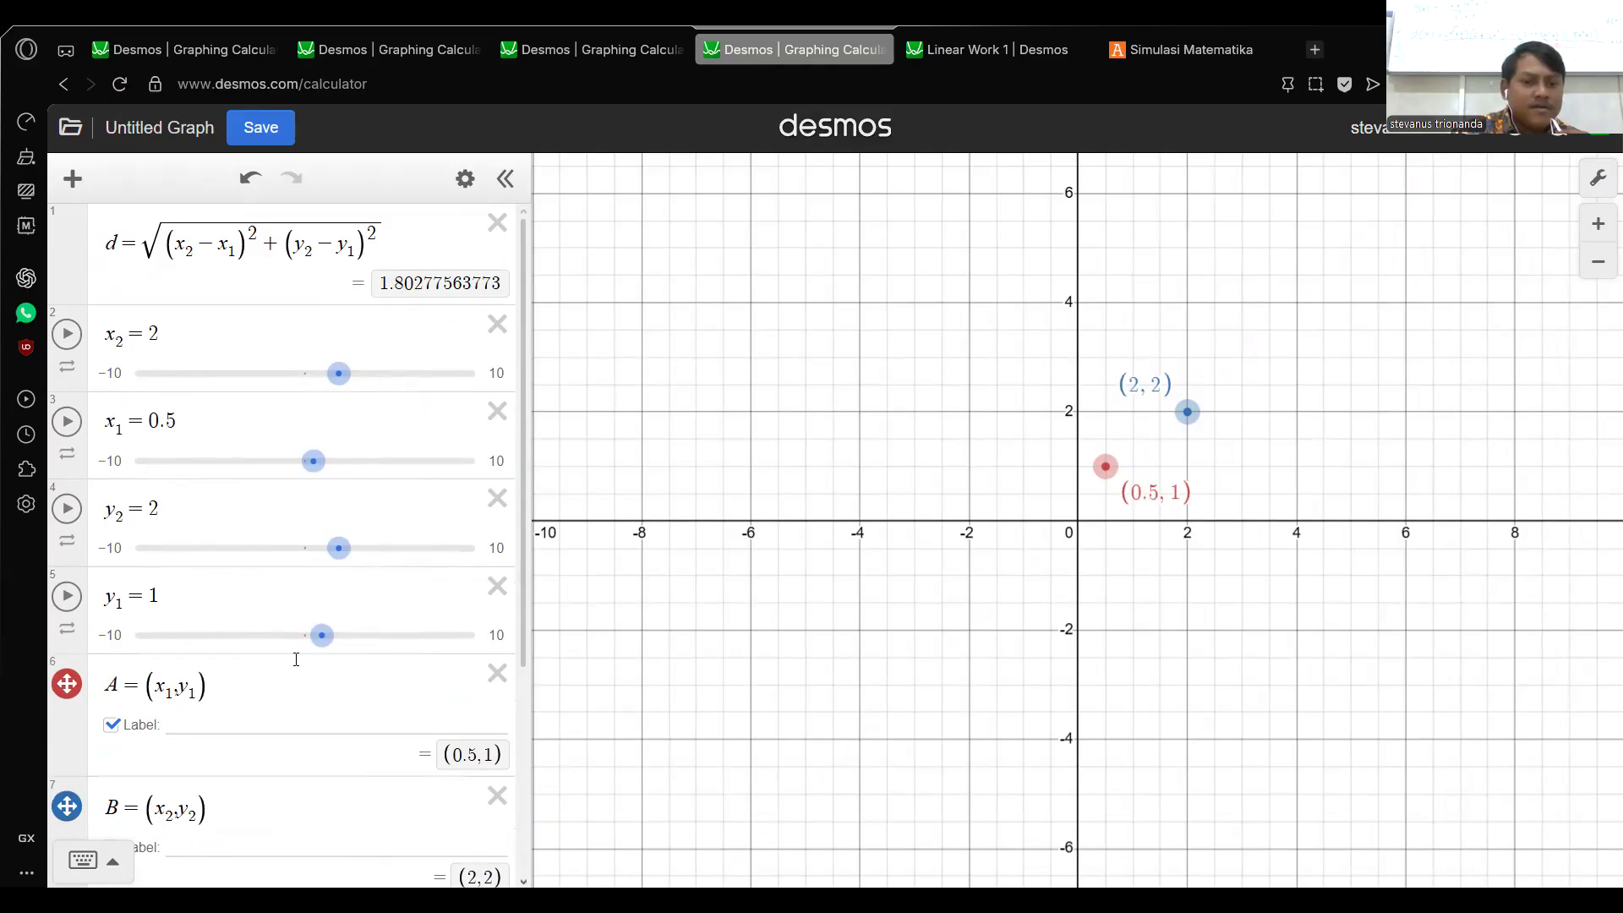
scroll(356, 706, "down", 5)
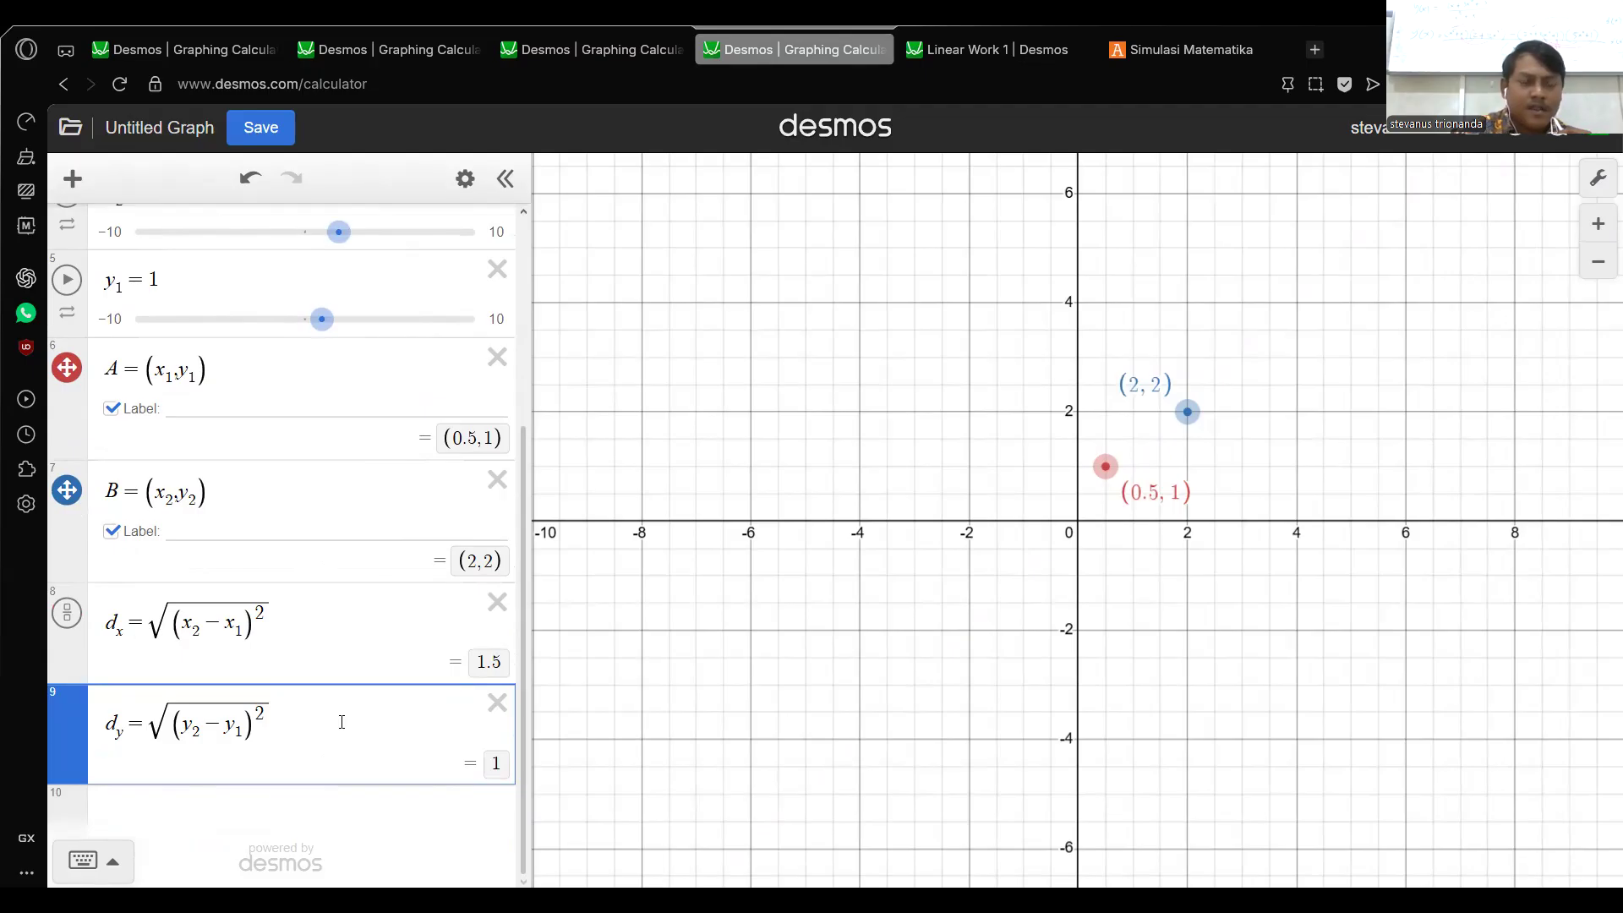
scroll(342, 722, "up", 4)
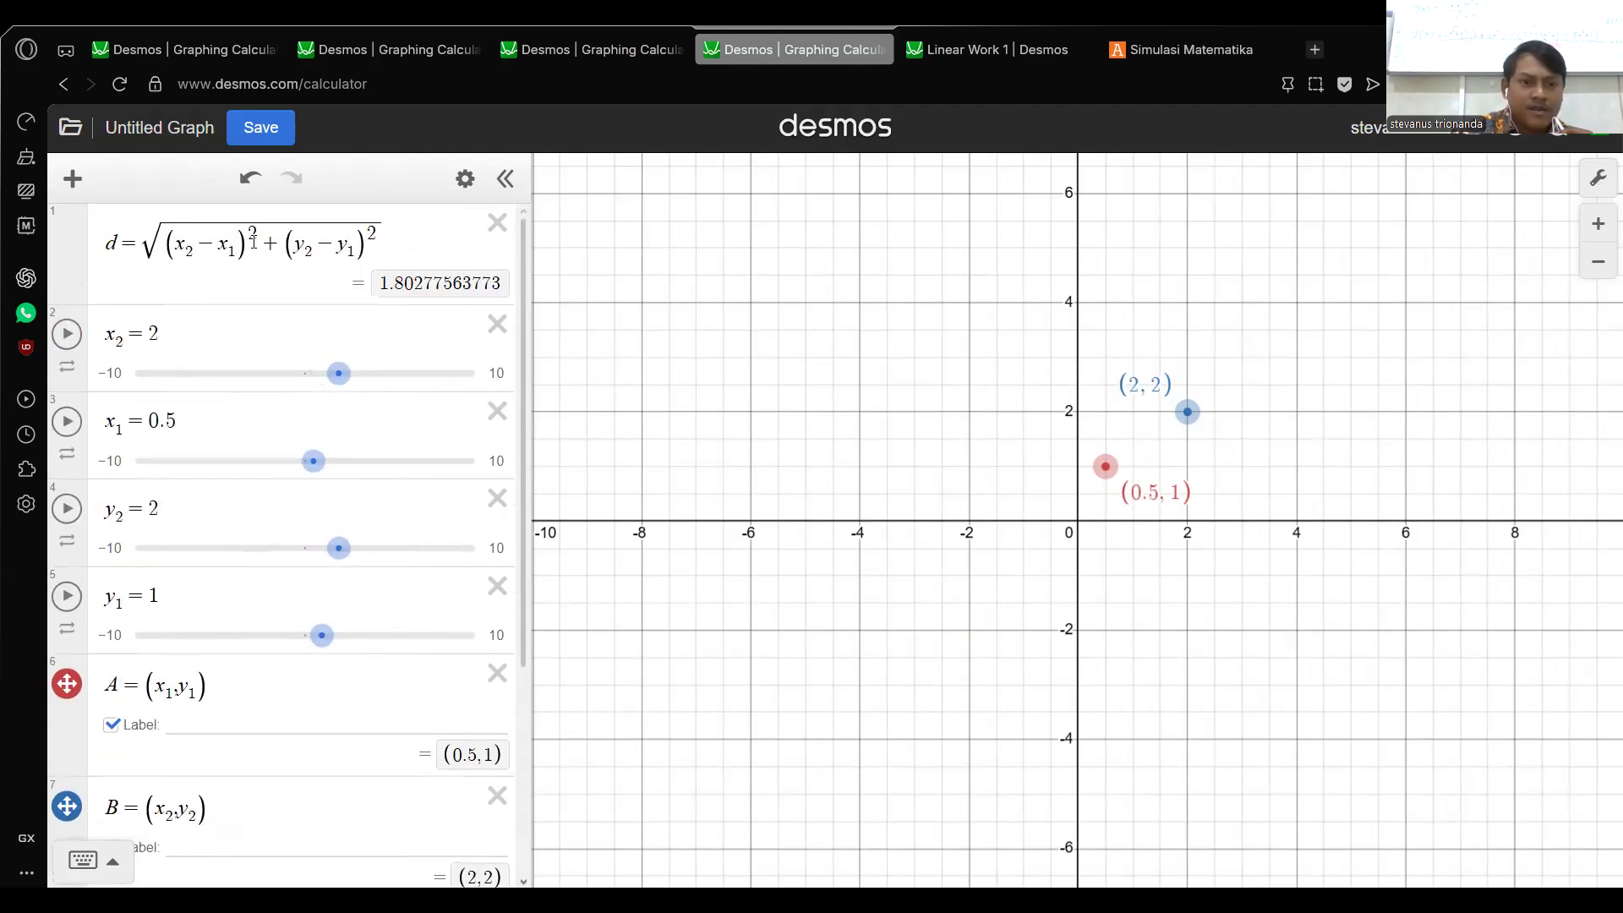
left_click(238, 248)
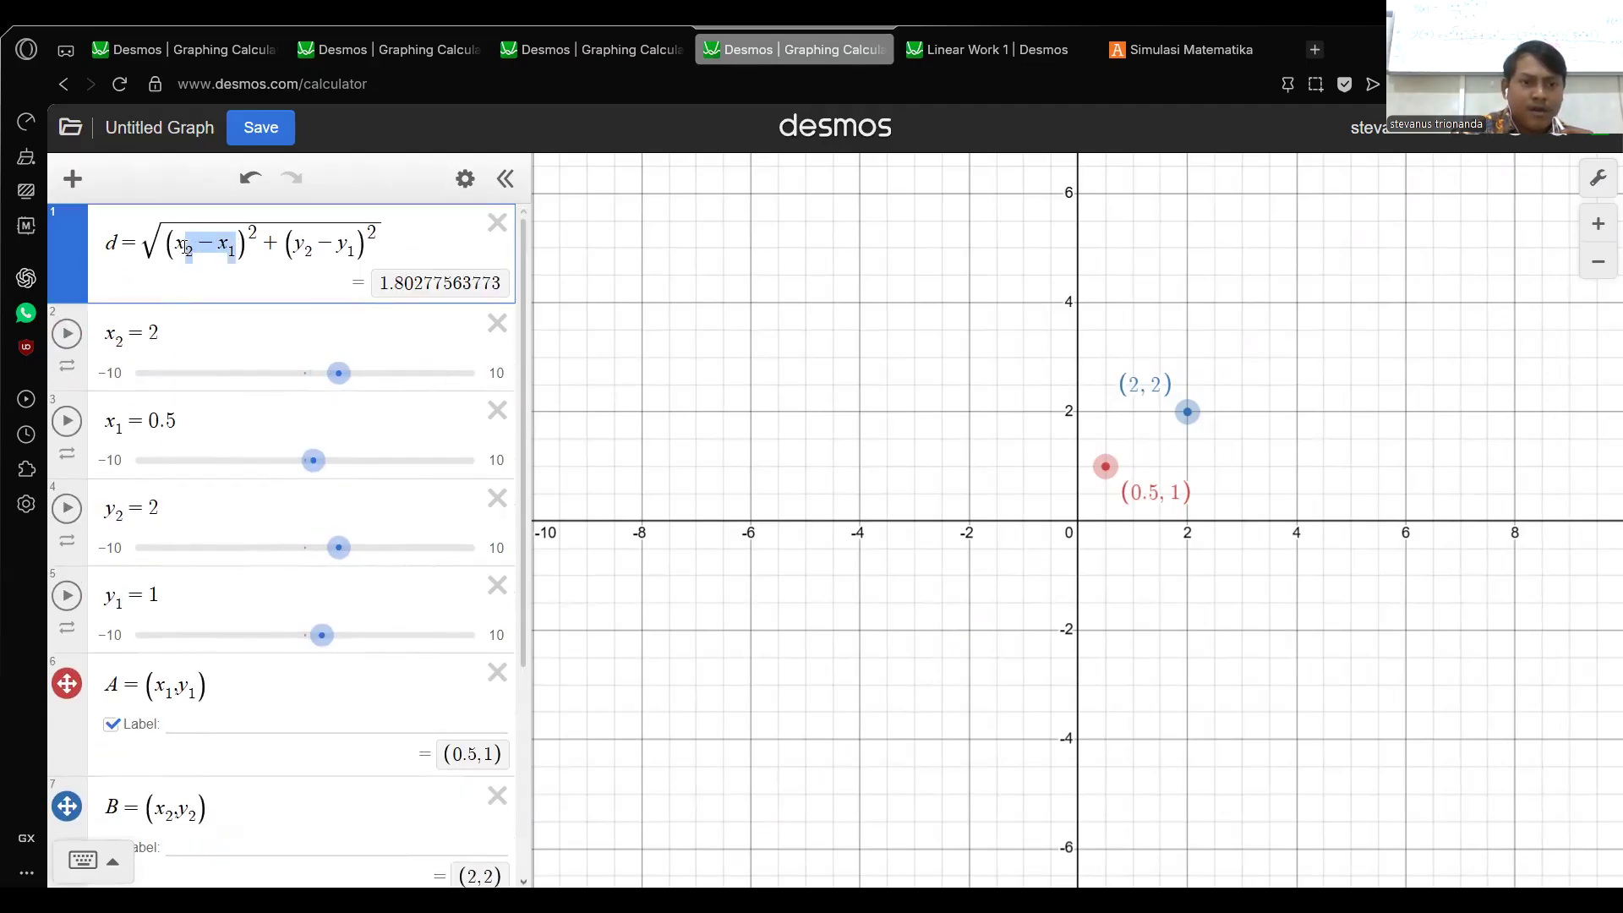
left_click(264, 242)
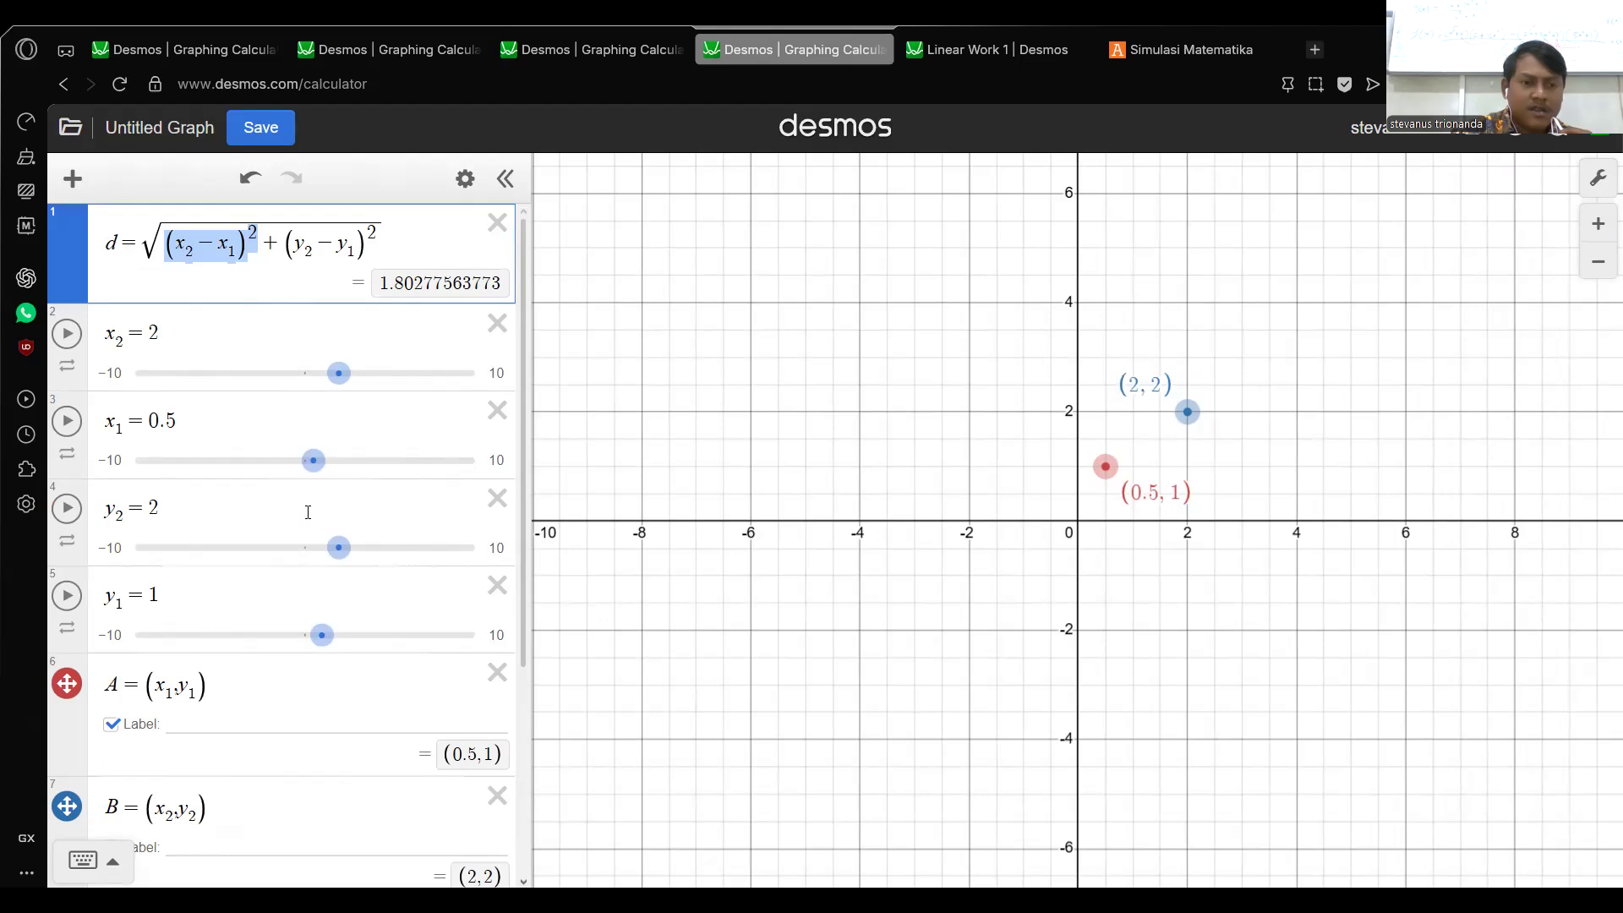
scroll(333, 586, "down", 3)
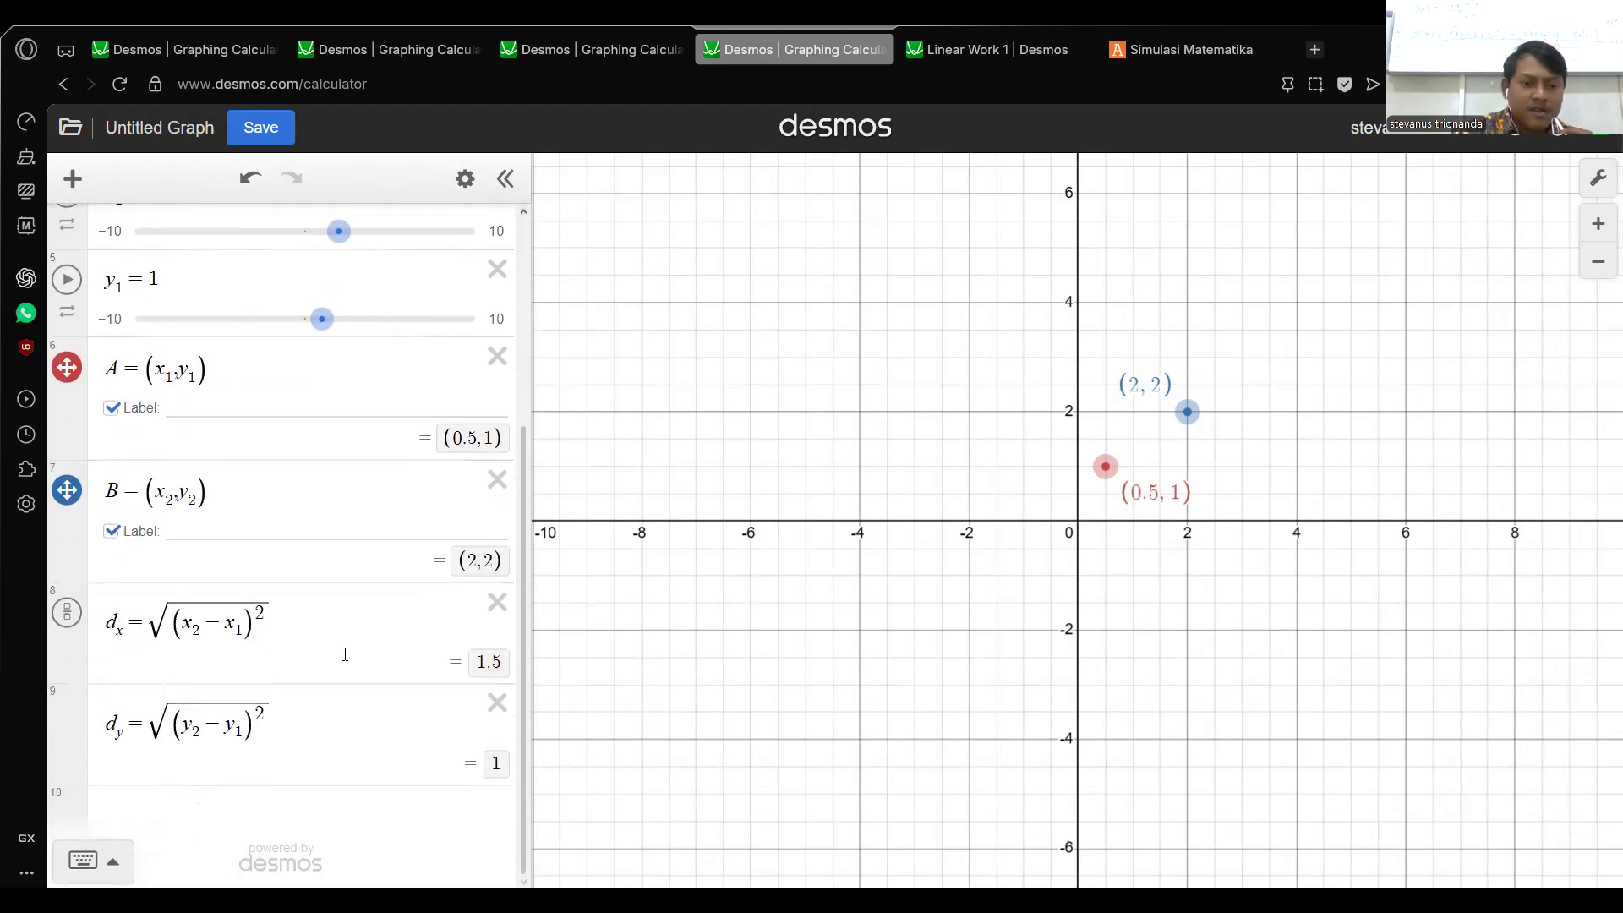
scroll(346, 643, "up", 4)
type("dx")
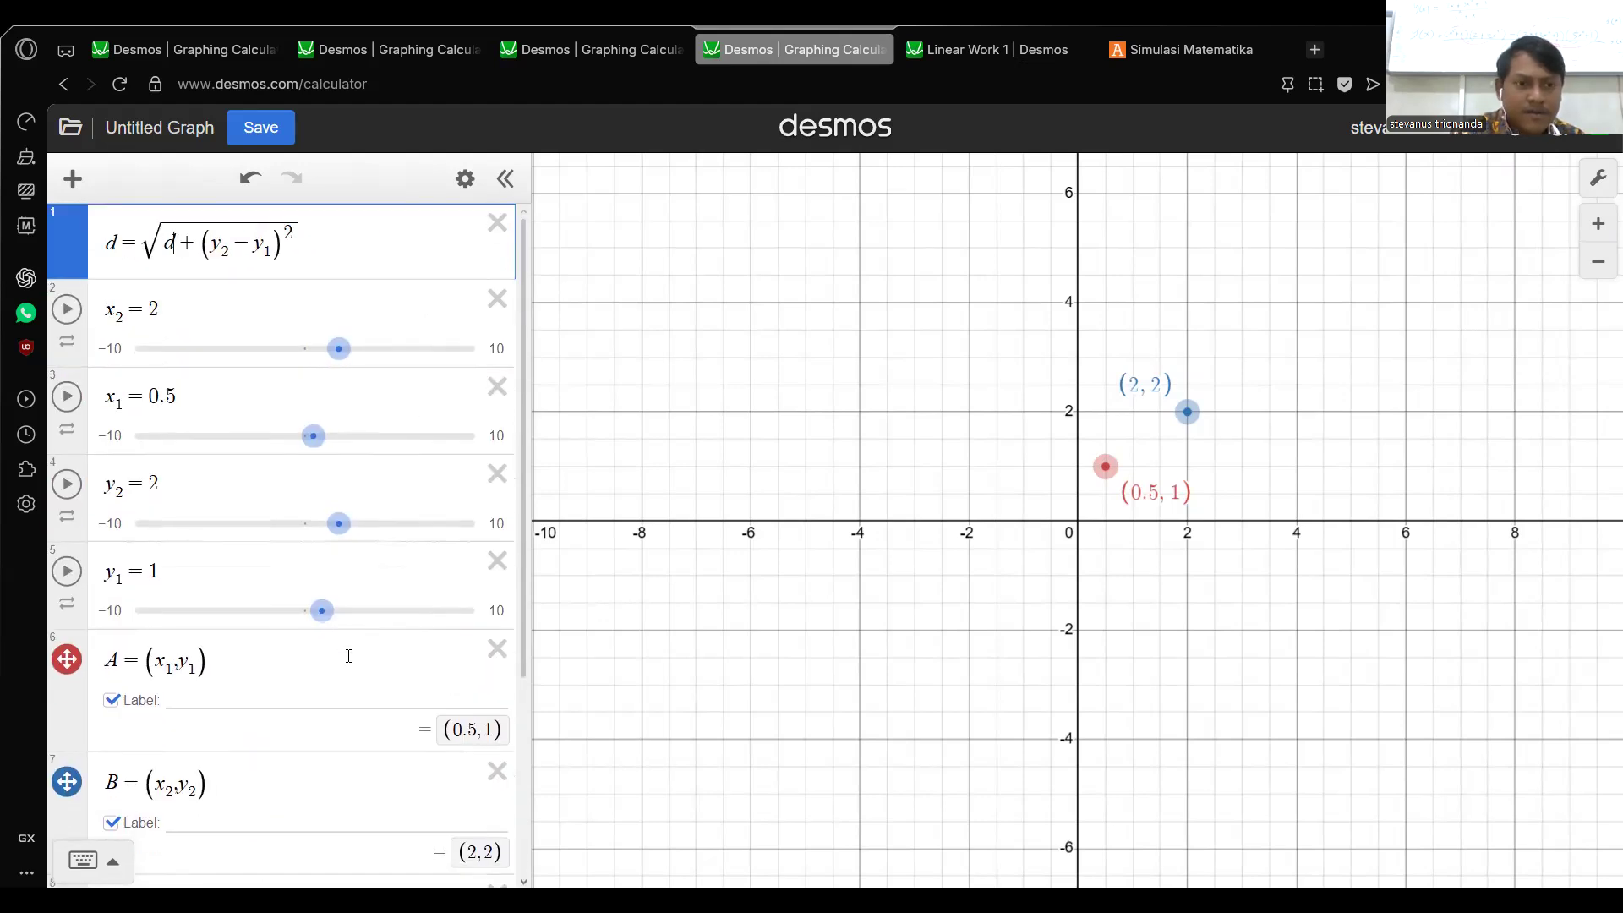
type("^2")
Replace the (y_2 - y_1)^2 term in the distance formula d with dy^2 and check the expression's warning.
key("Right")
key("Right")
key("Right")
key("Right")
key("Right")
key("Right")
key("Right")
key("Right")
key("Right")
key("Right")
key("Right")
key("Right")
key("Right")
key("Right")
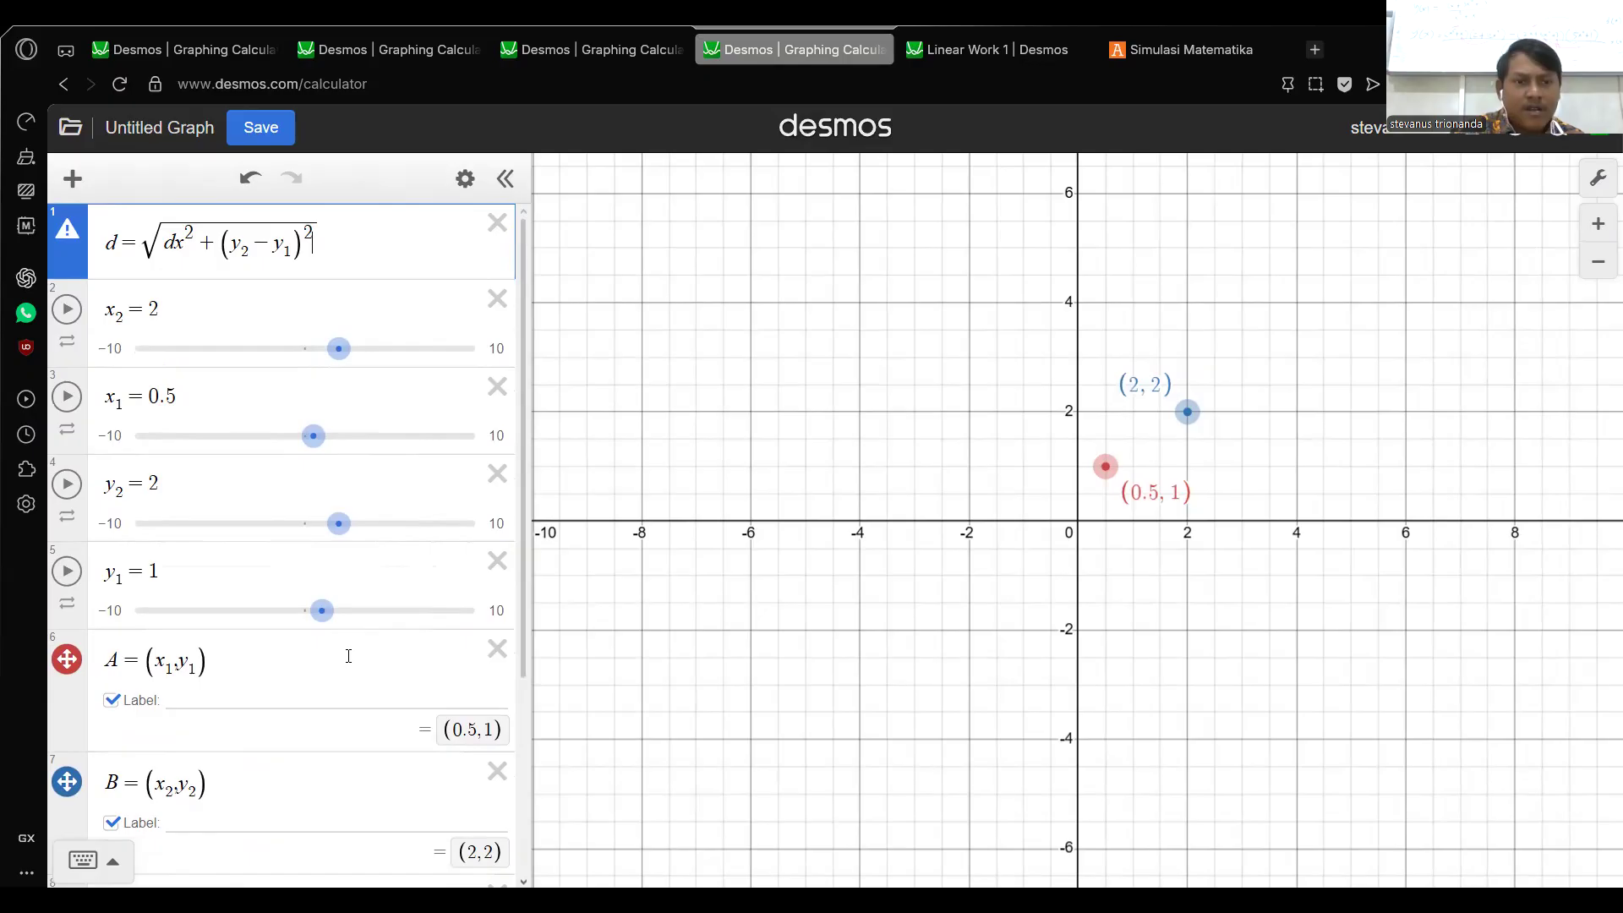
key("BackSpace")
key("BackSpace")
key("BackSpace")
key("BackSpace")
key("BackSpace")
key("BackSpace")
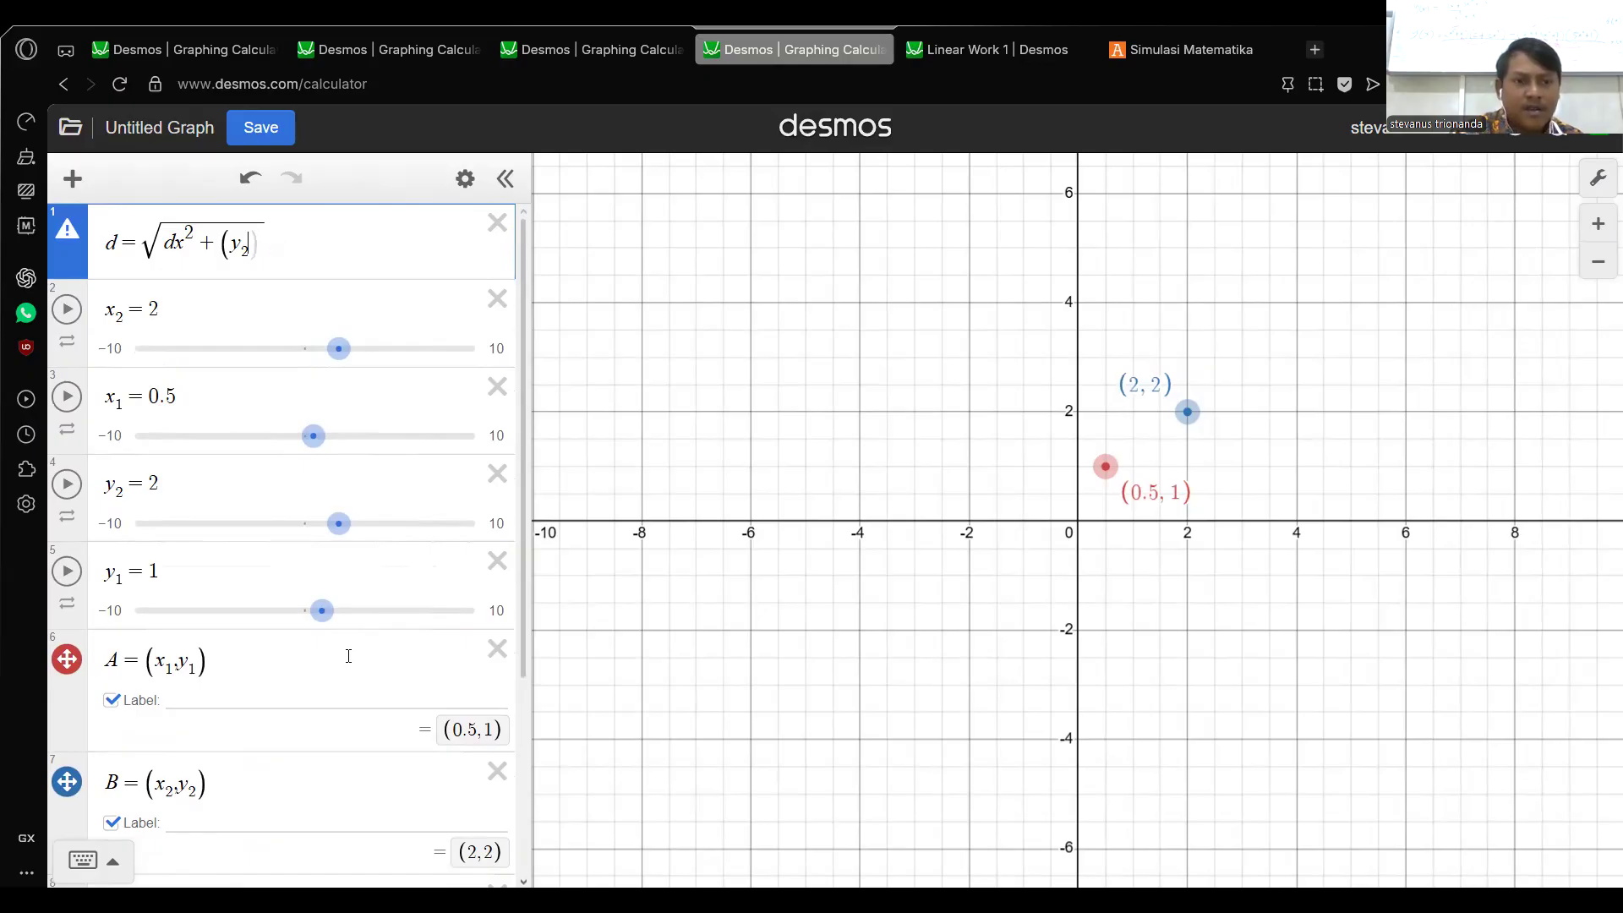
key("BackSpace")
key("BackSpace")
key("BackSpace")
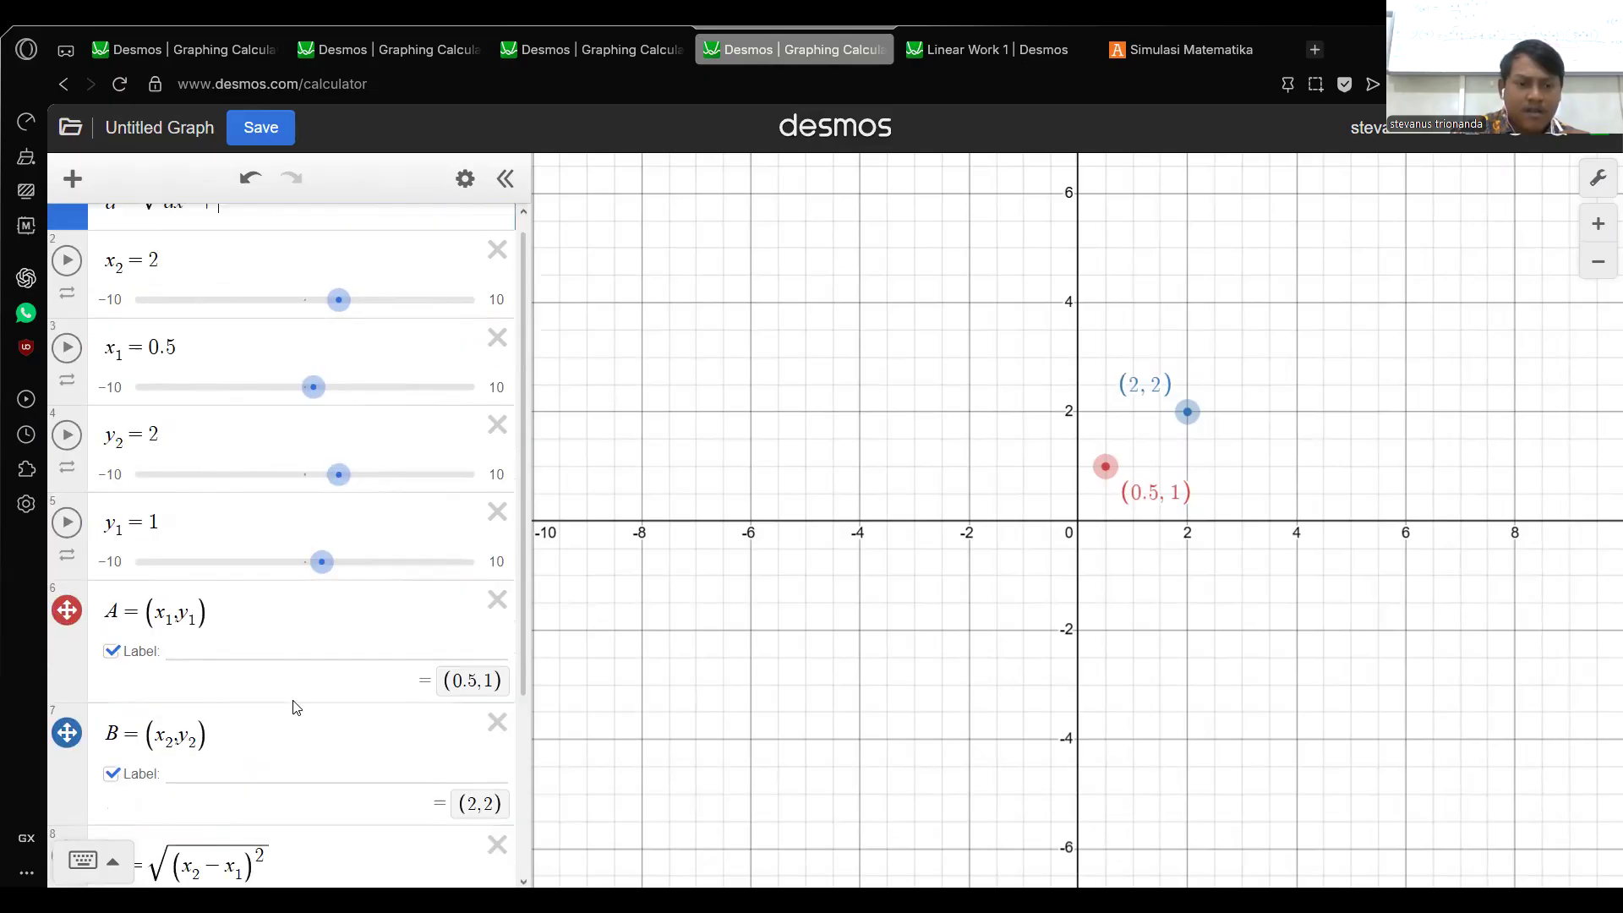
type("dy")
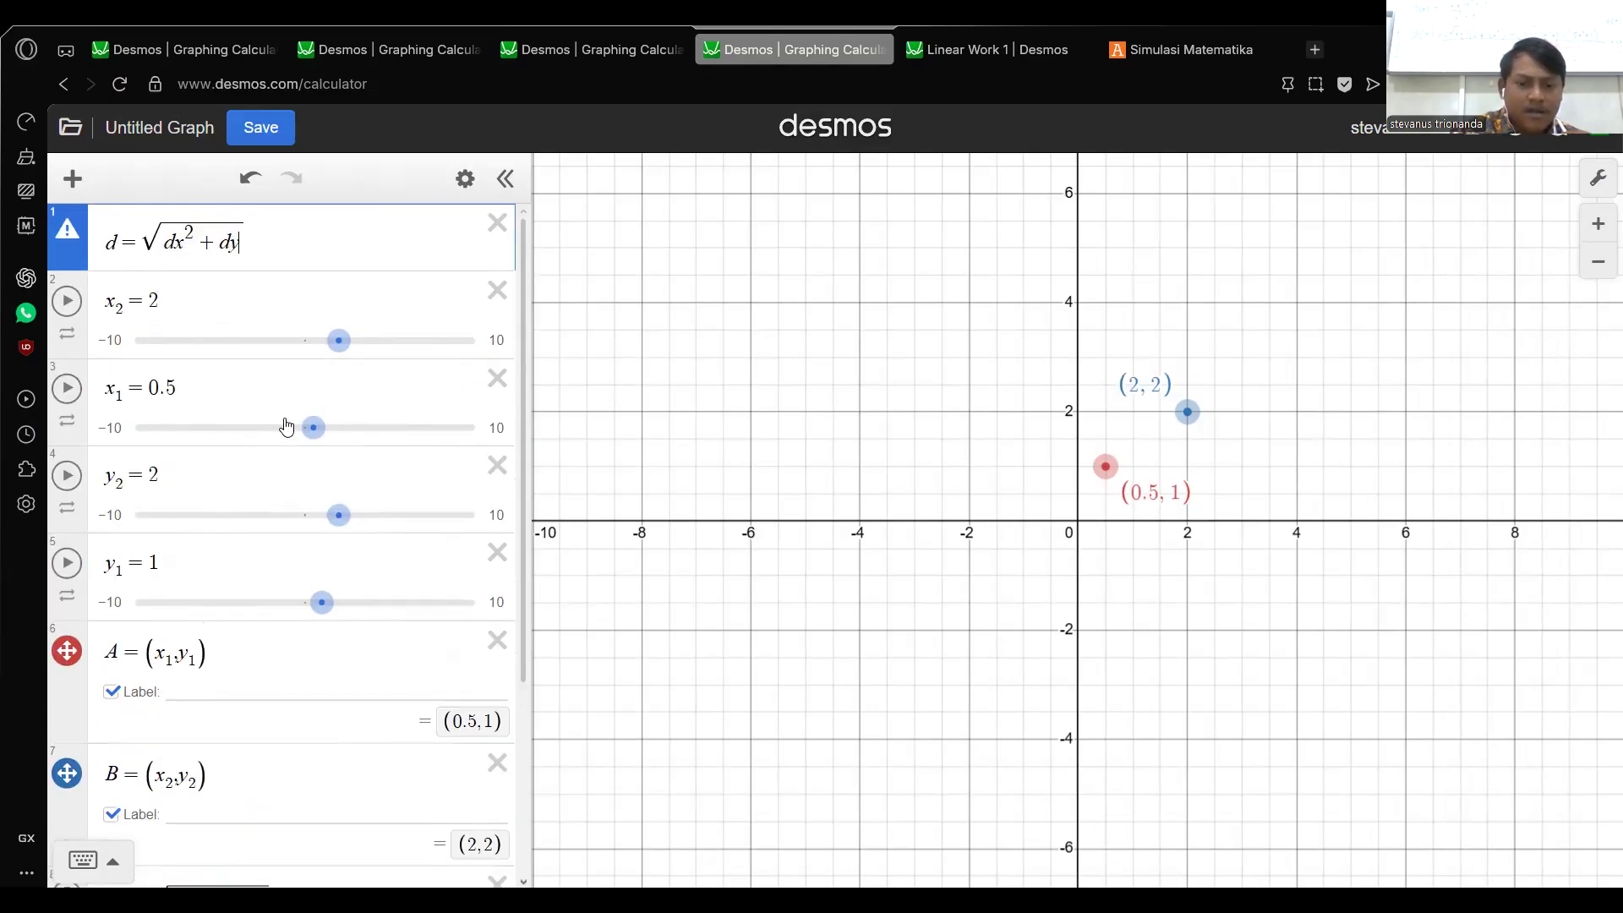
type("^2")
key("Right")
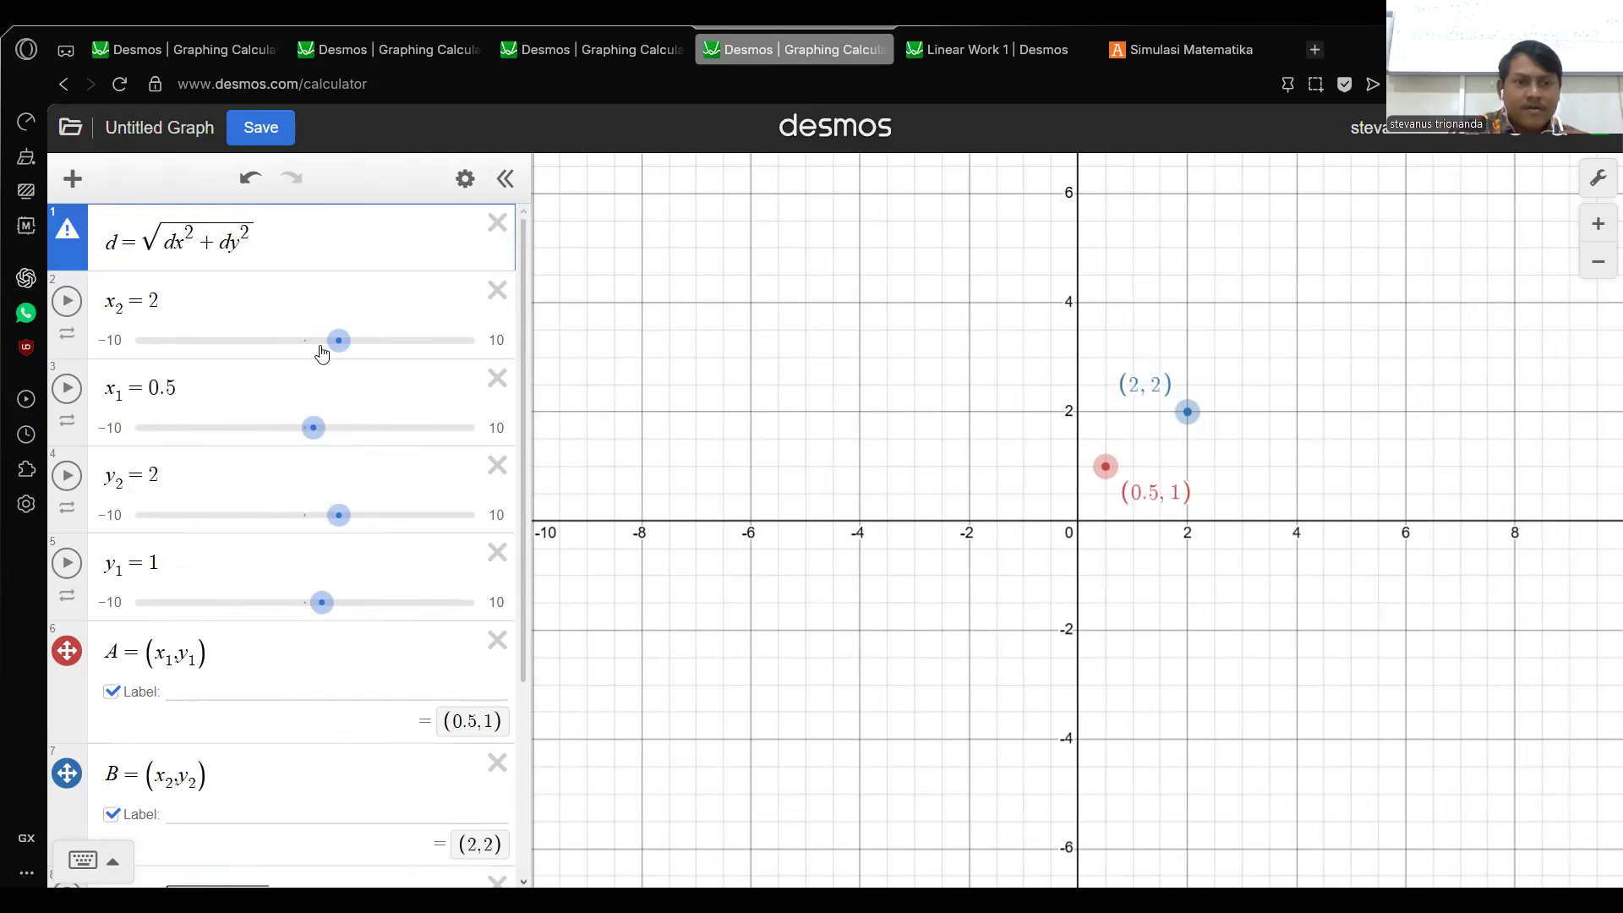
mouse_move(57, 243)
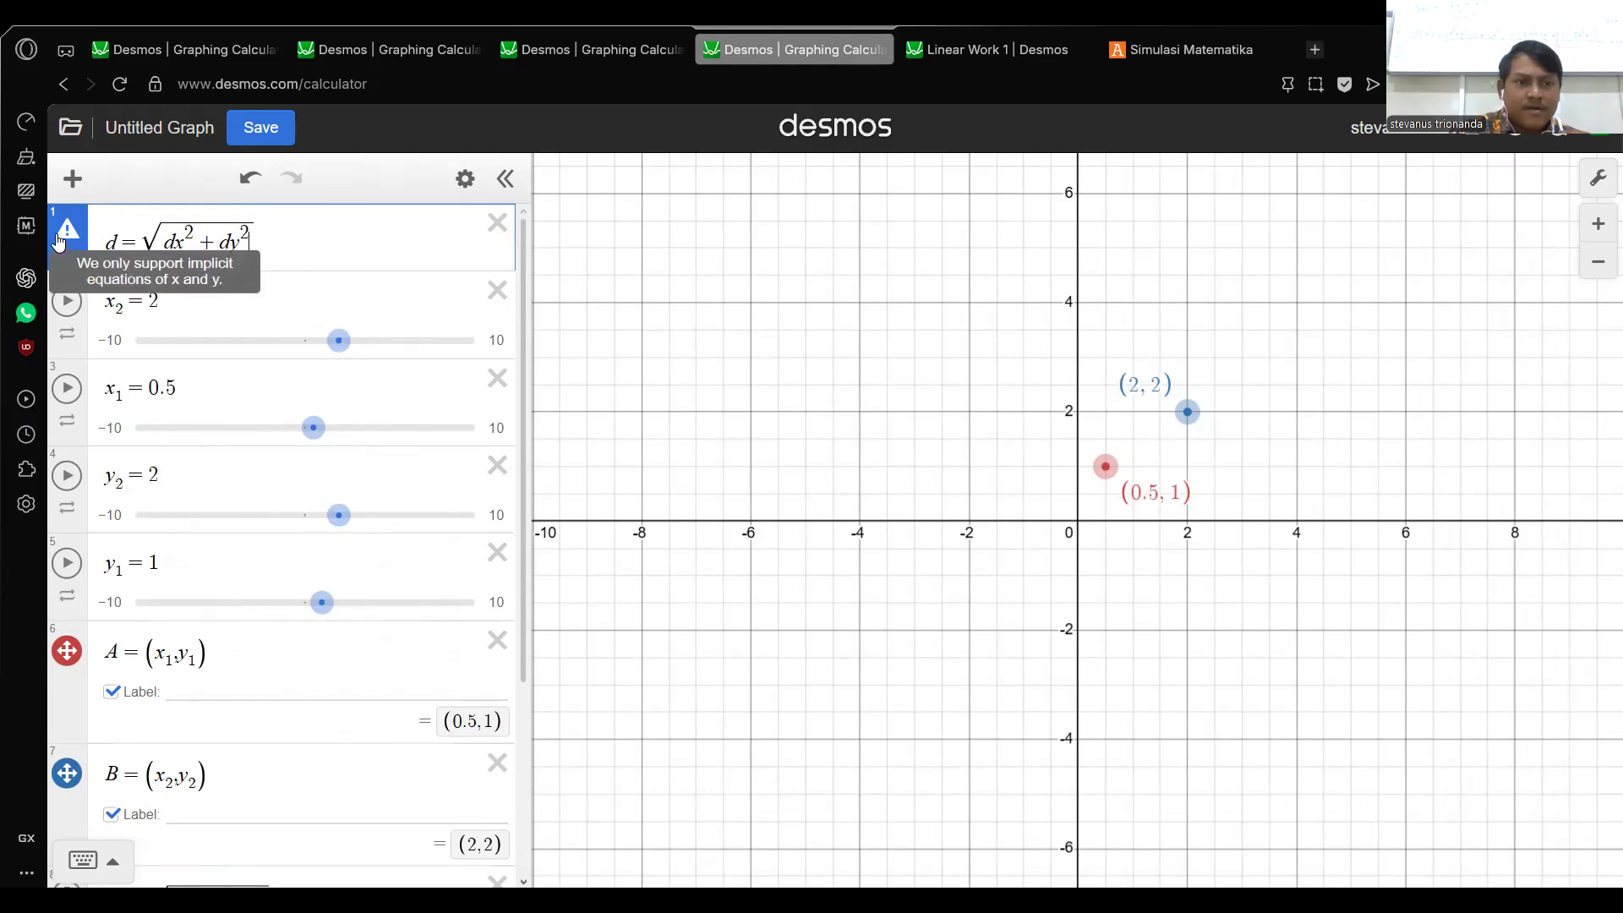
Rewrite dx and dy in the distance formula d as subscripted variables, giving the square root of d_x^2 + d_y^2.
left_click(184, 248)
key("BackSpace")
type("_x")
key("Right")
key("Right")
key("Right")
key("Right")
key("BackSpace")
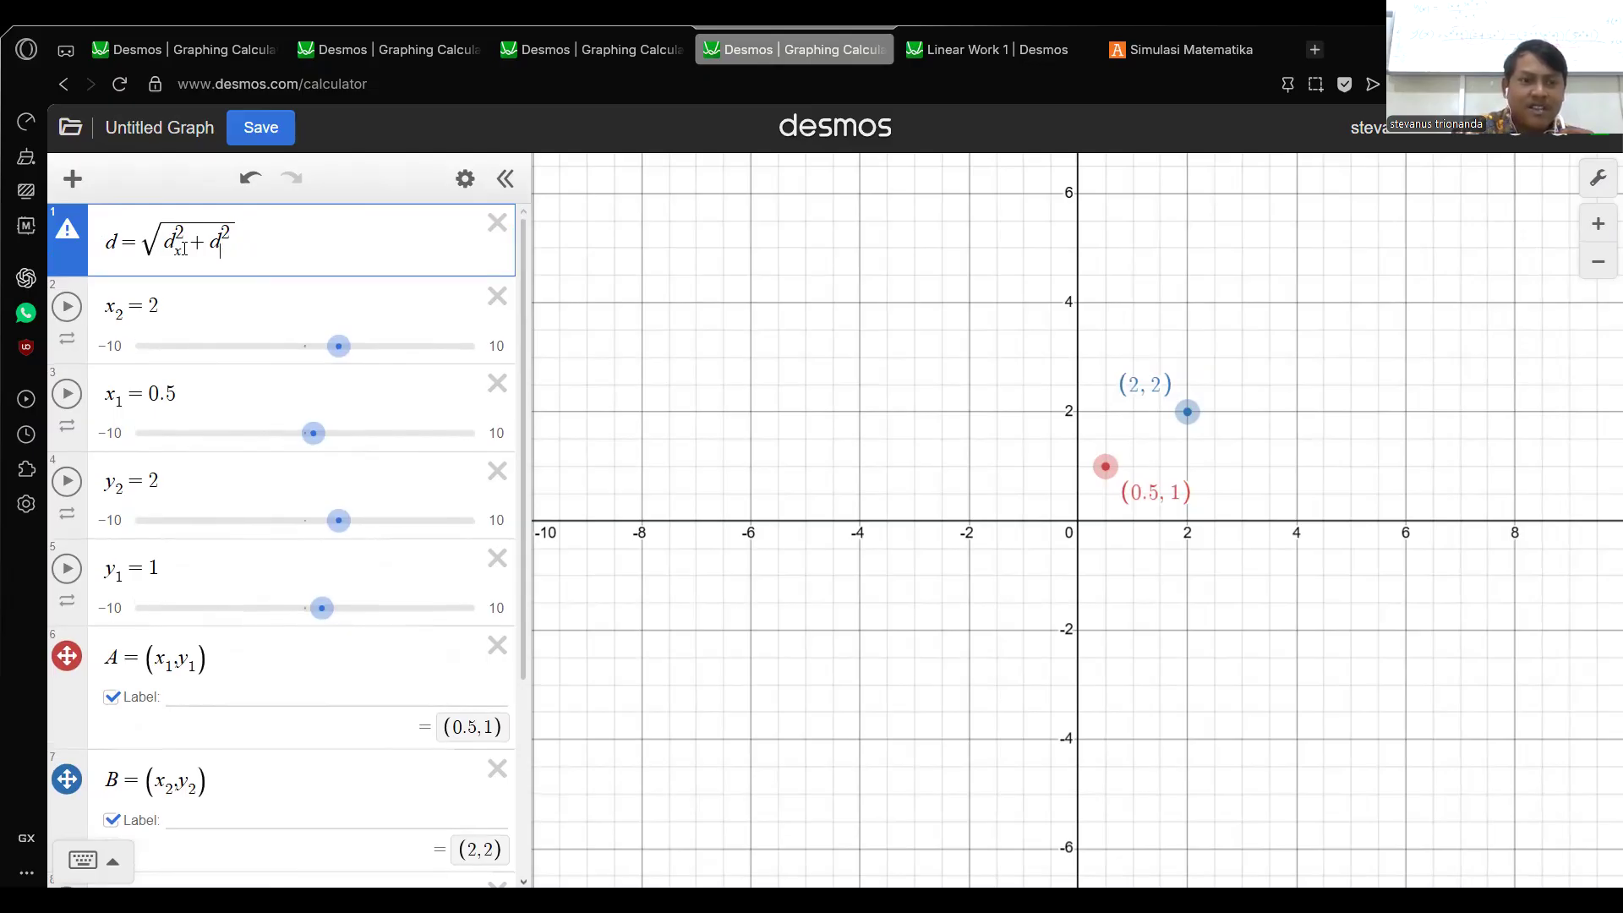
type("_y")
Examine the d_x and d_y definitions, including the d_x subscript and the exponent of its squared term, and return to the distance formula.
scroll(234, 594, "down", 1)
scroll(261, 645, "down", 1)
scroll(308, 663, "down", 1)
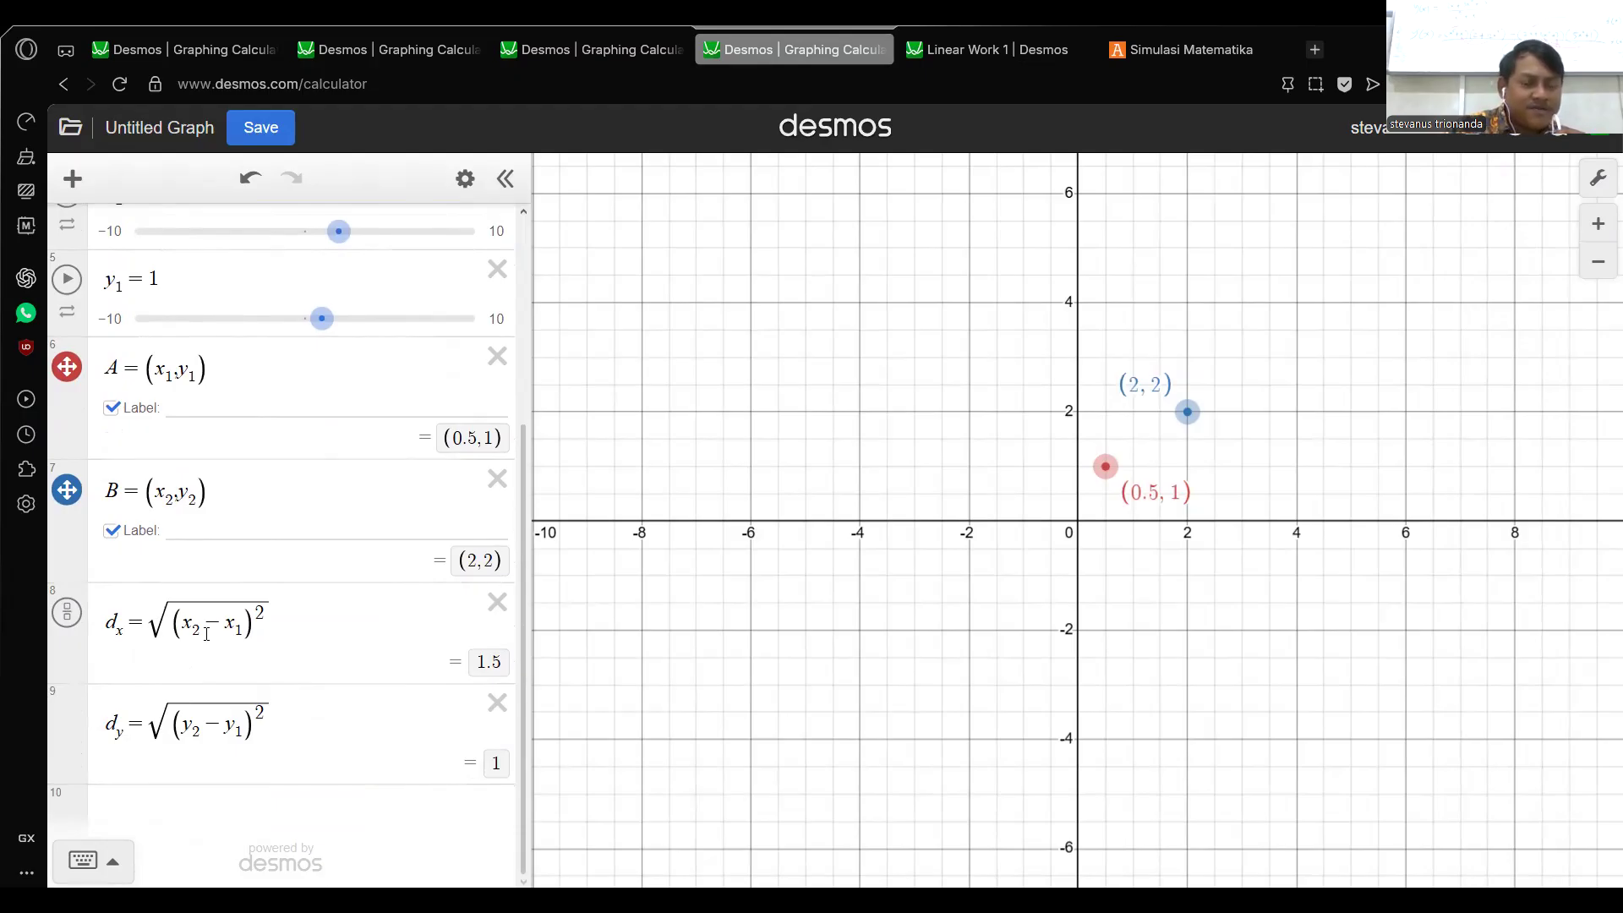
left_click(163, 627)
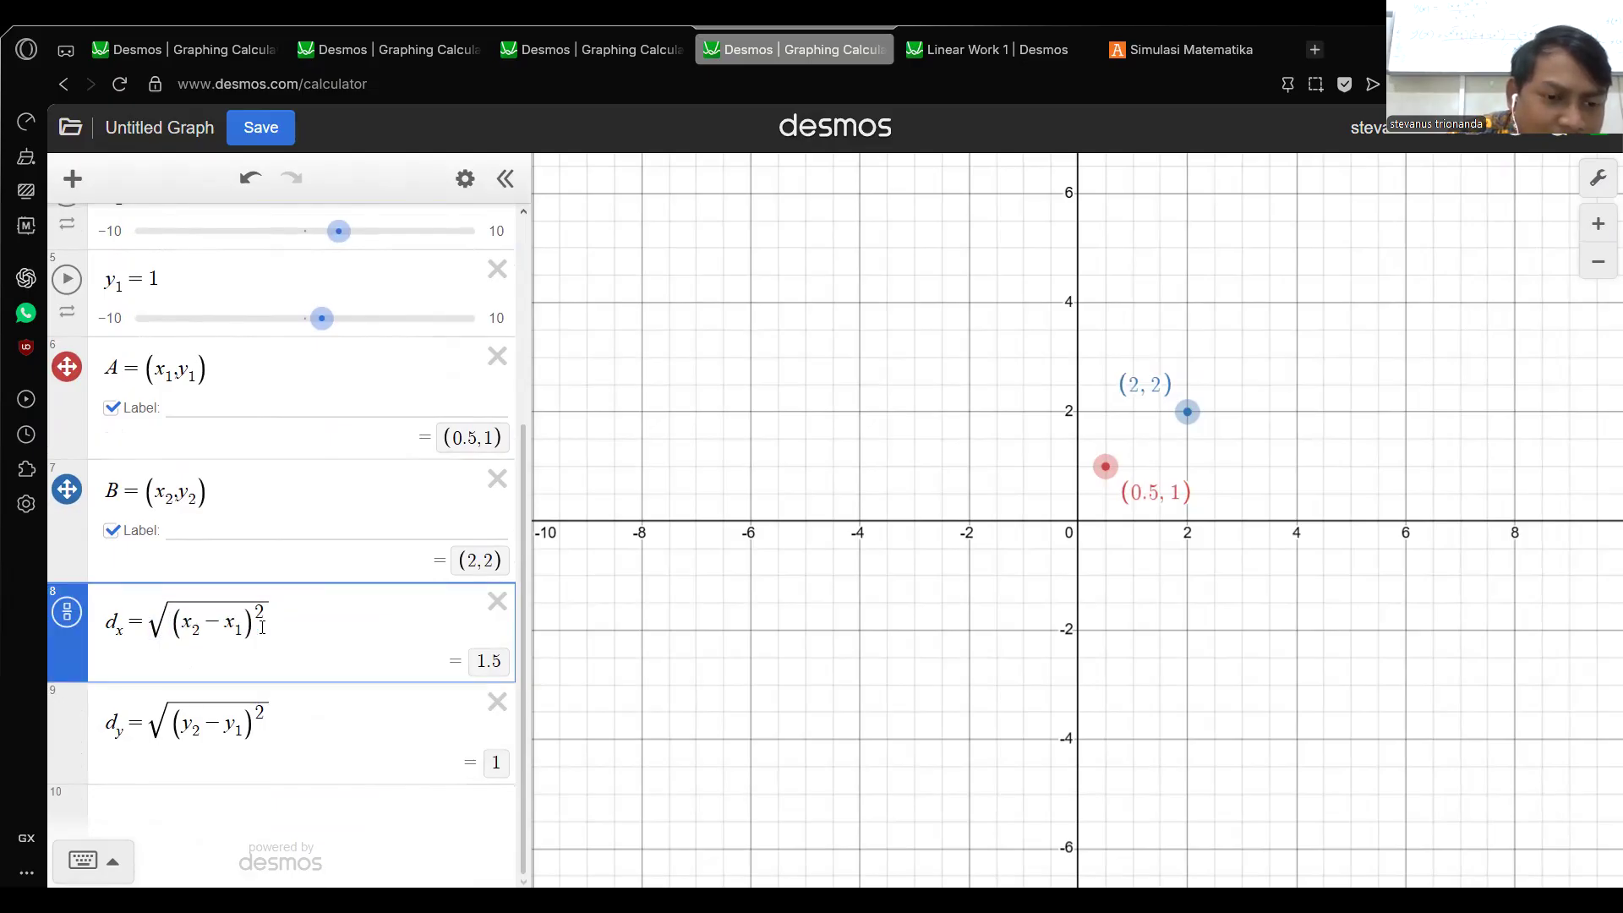
left_click(112, 632)
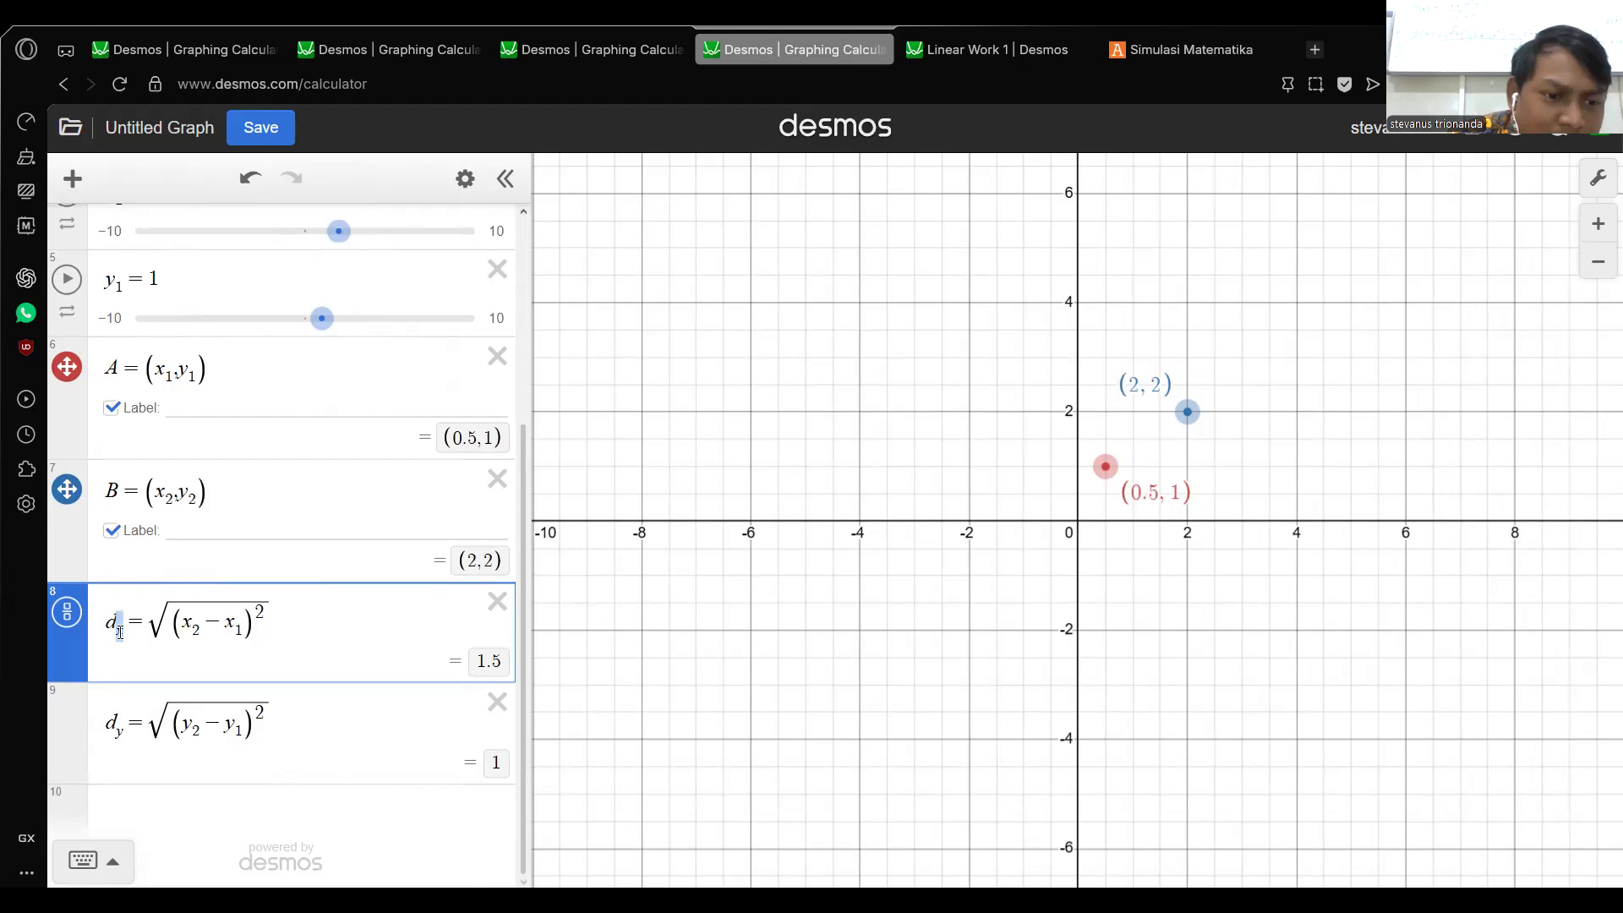
double_click(269, 628)
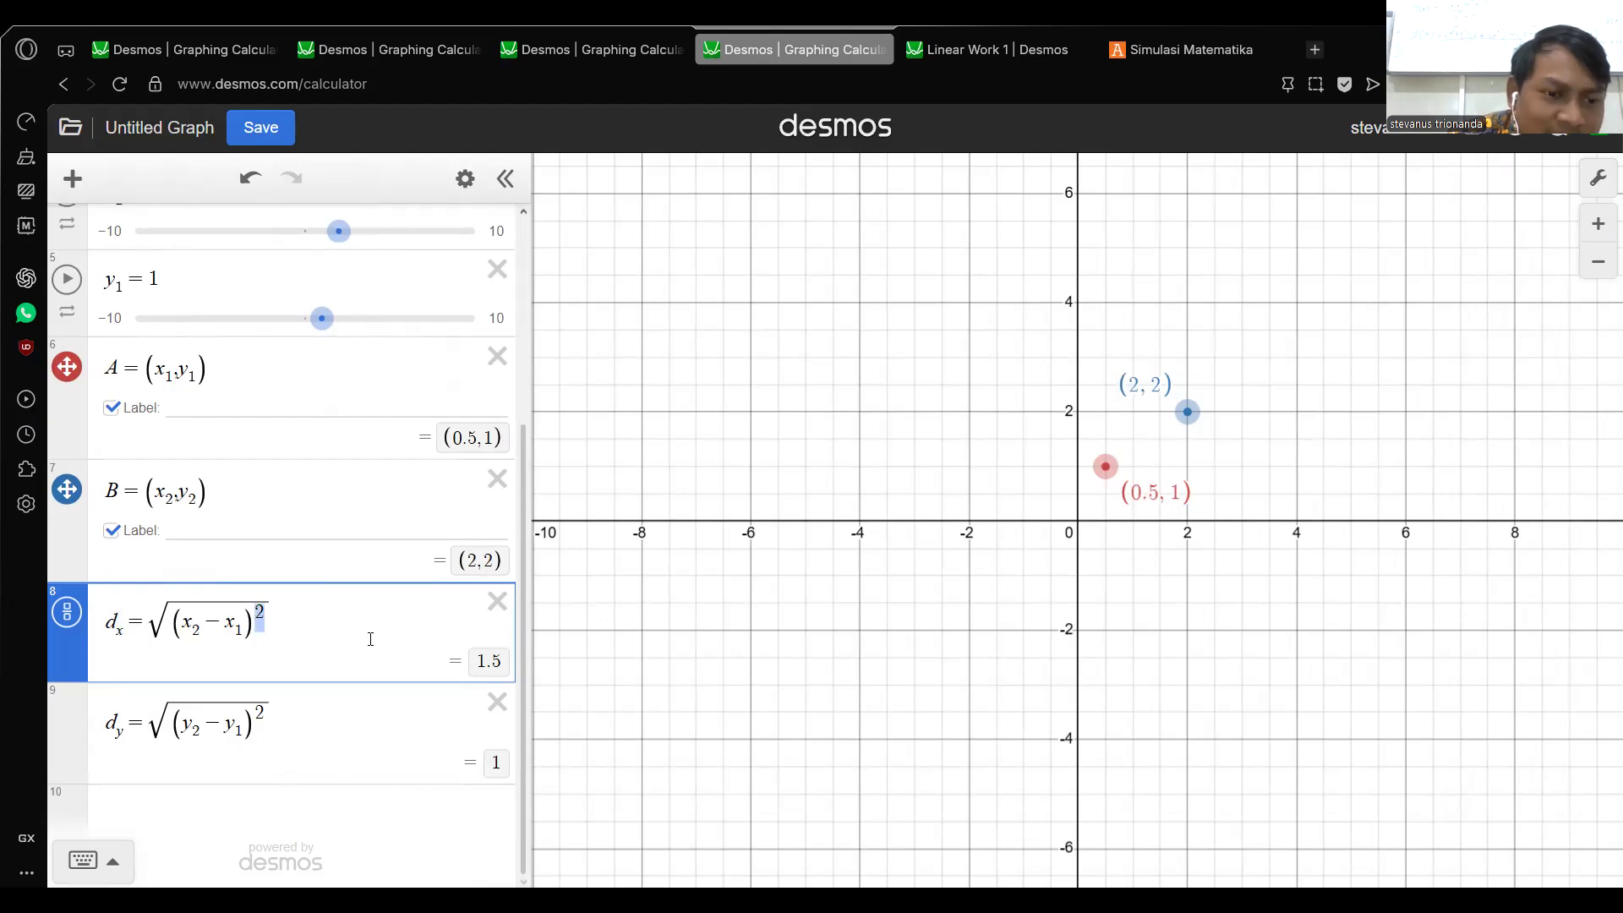
scroll(374, 651, "up", 3)
scroll(374, 651, "up", 1)
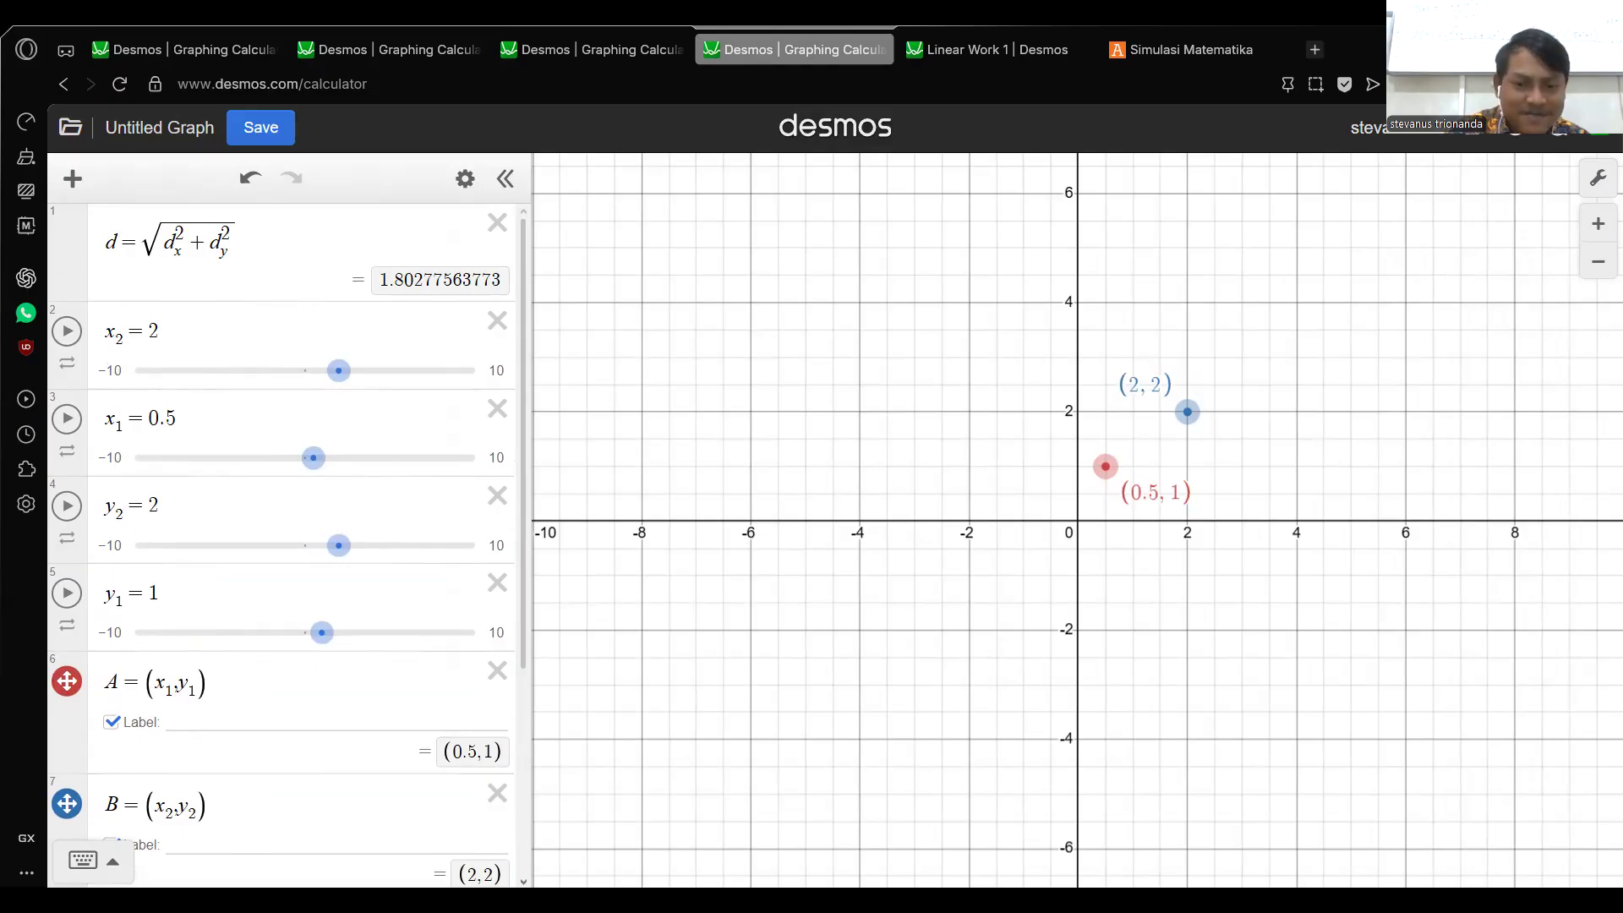
Switch to the presentation, review the two Kendala Teknis table slides, and switch to the Linear Work 1 graph in the browser.
key("alt+Tab")
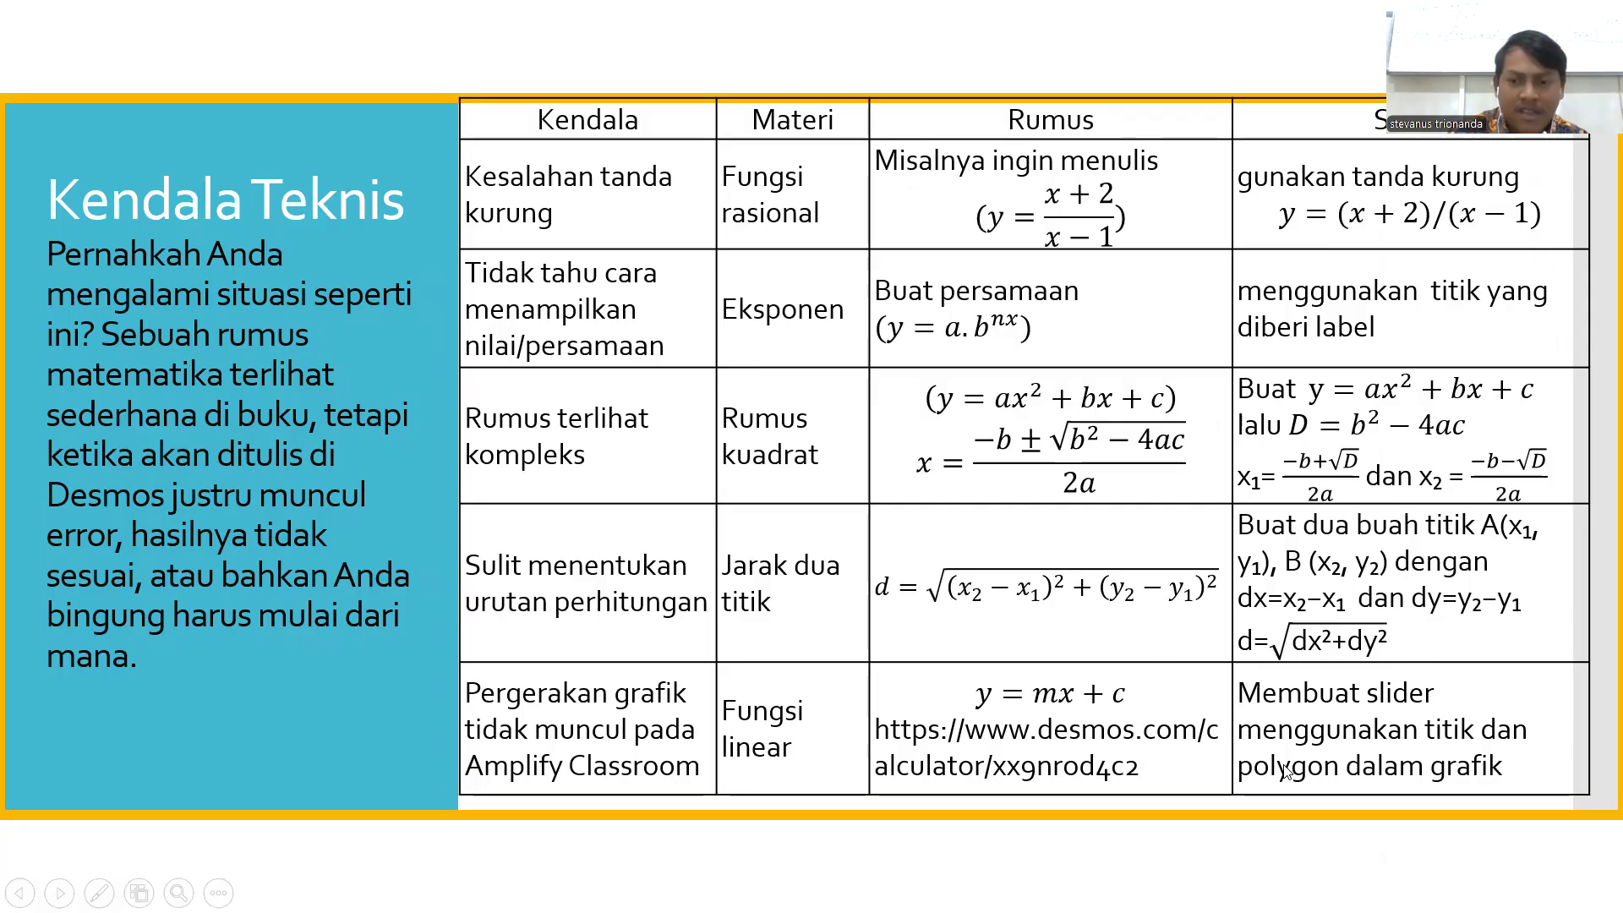
key("Left")
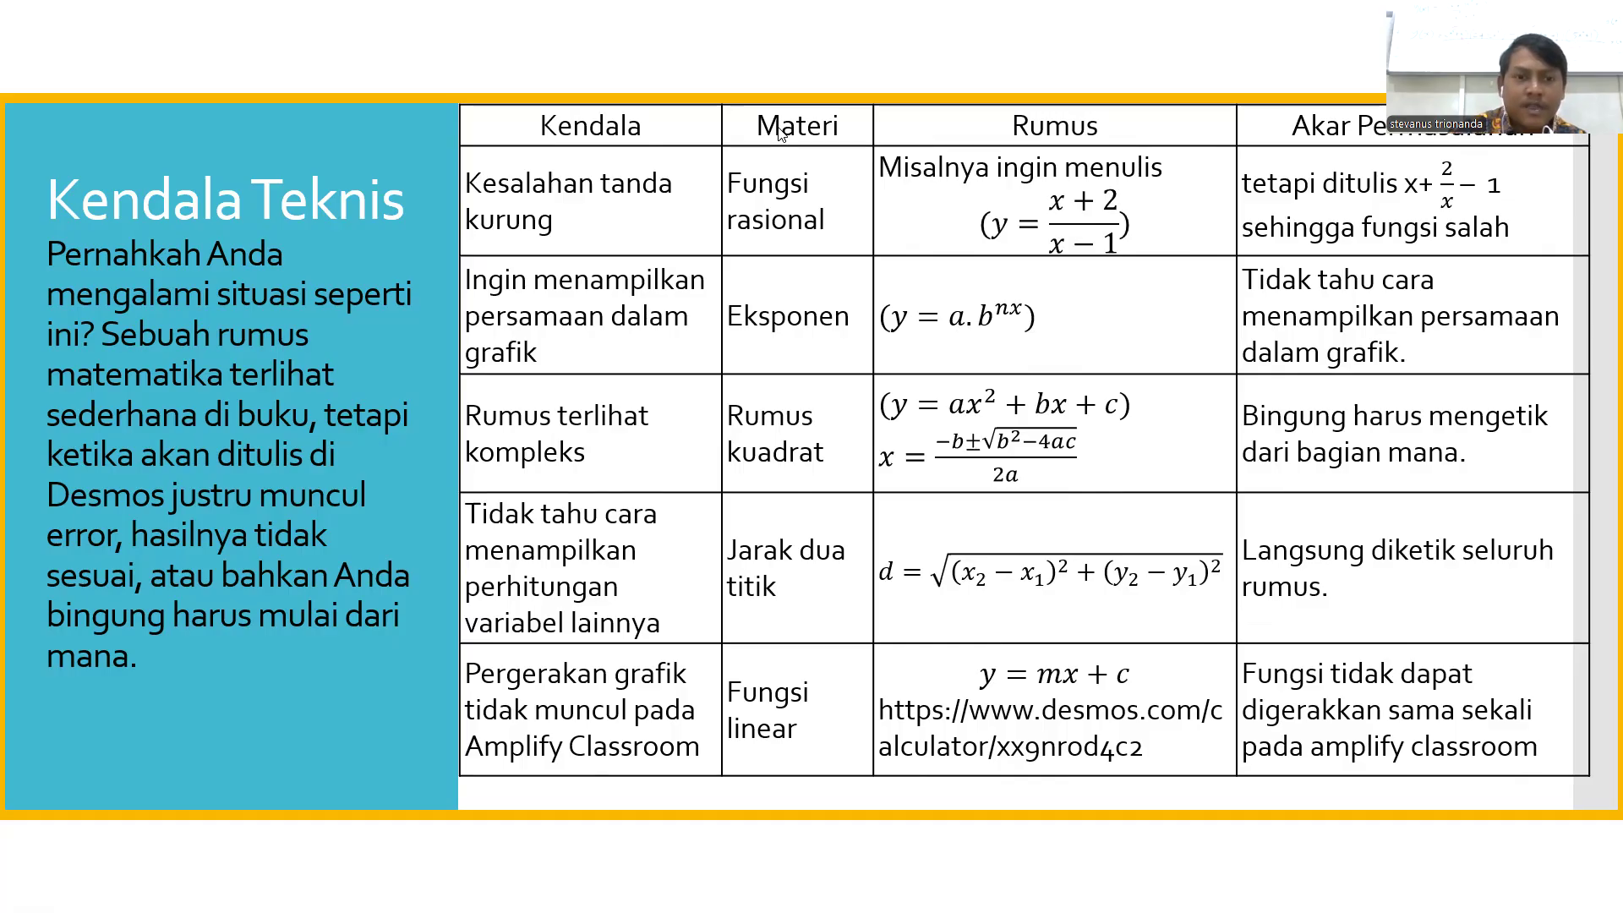
key("alt+Tab")
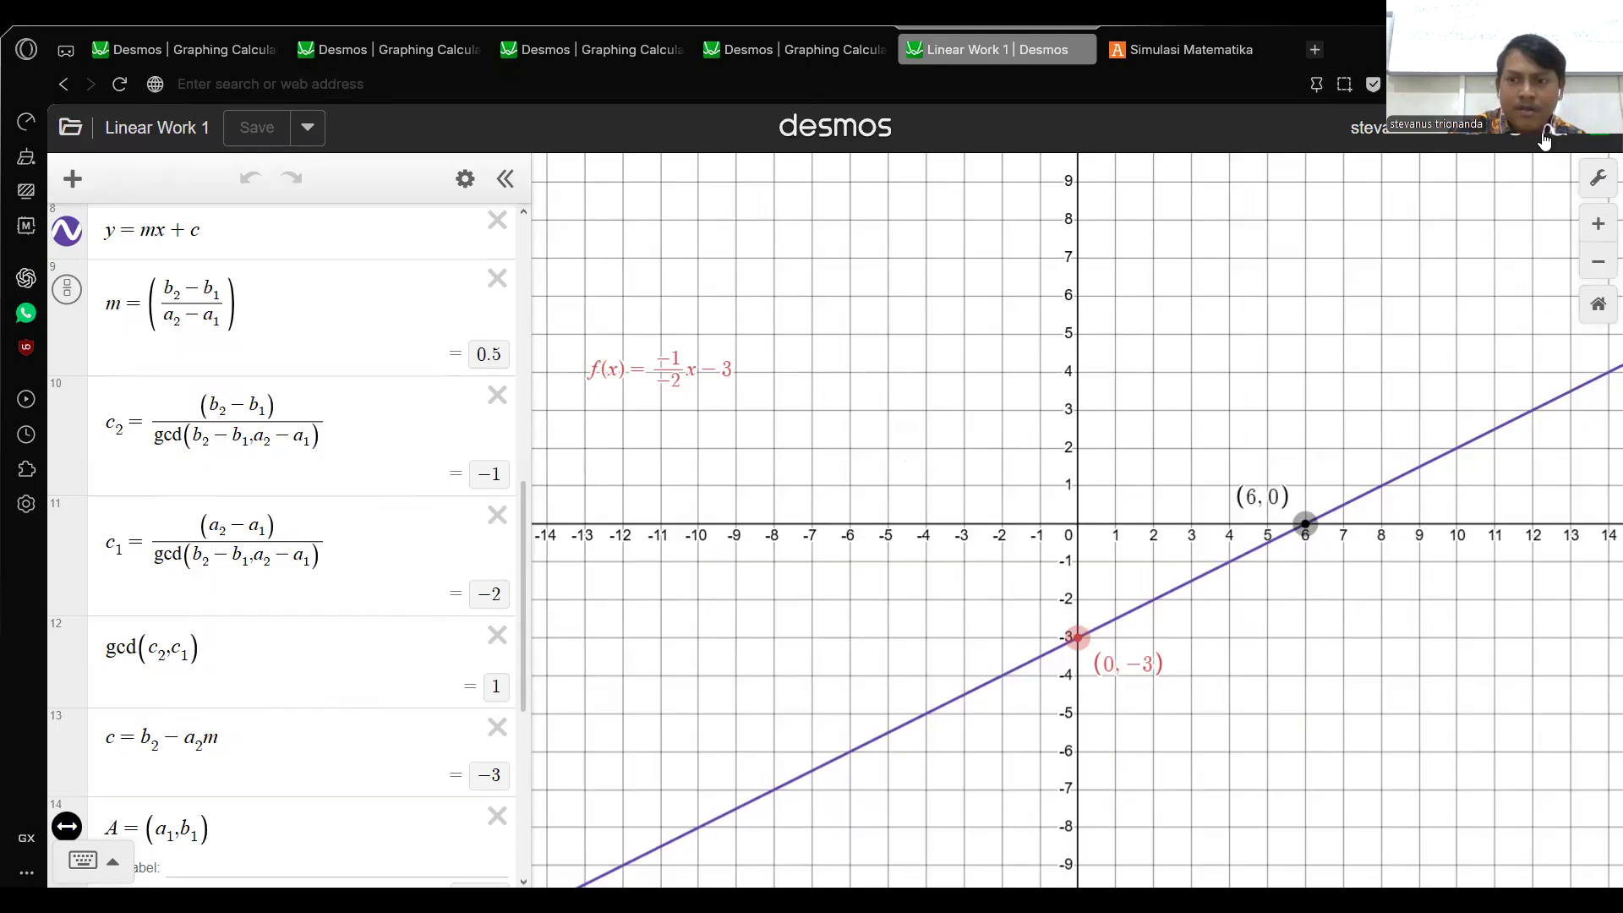
left_click(1480, 136)
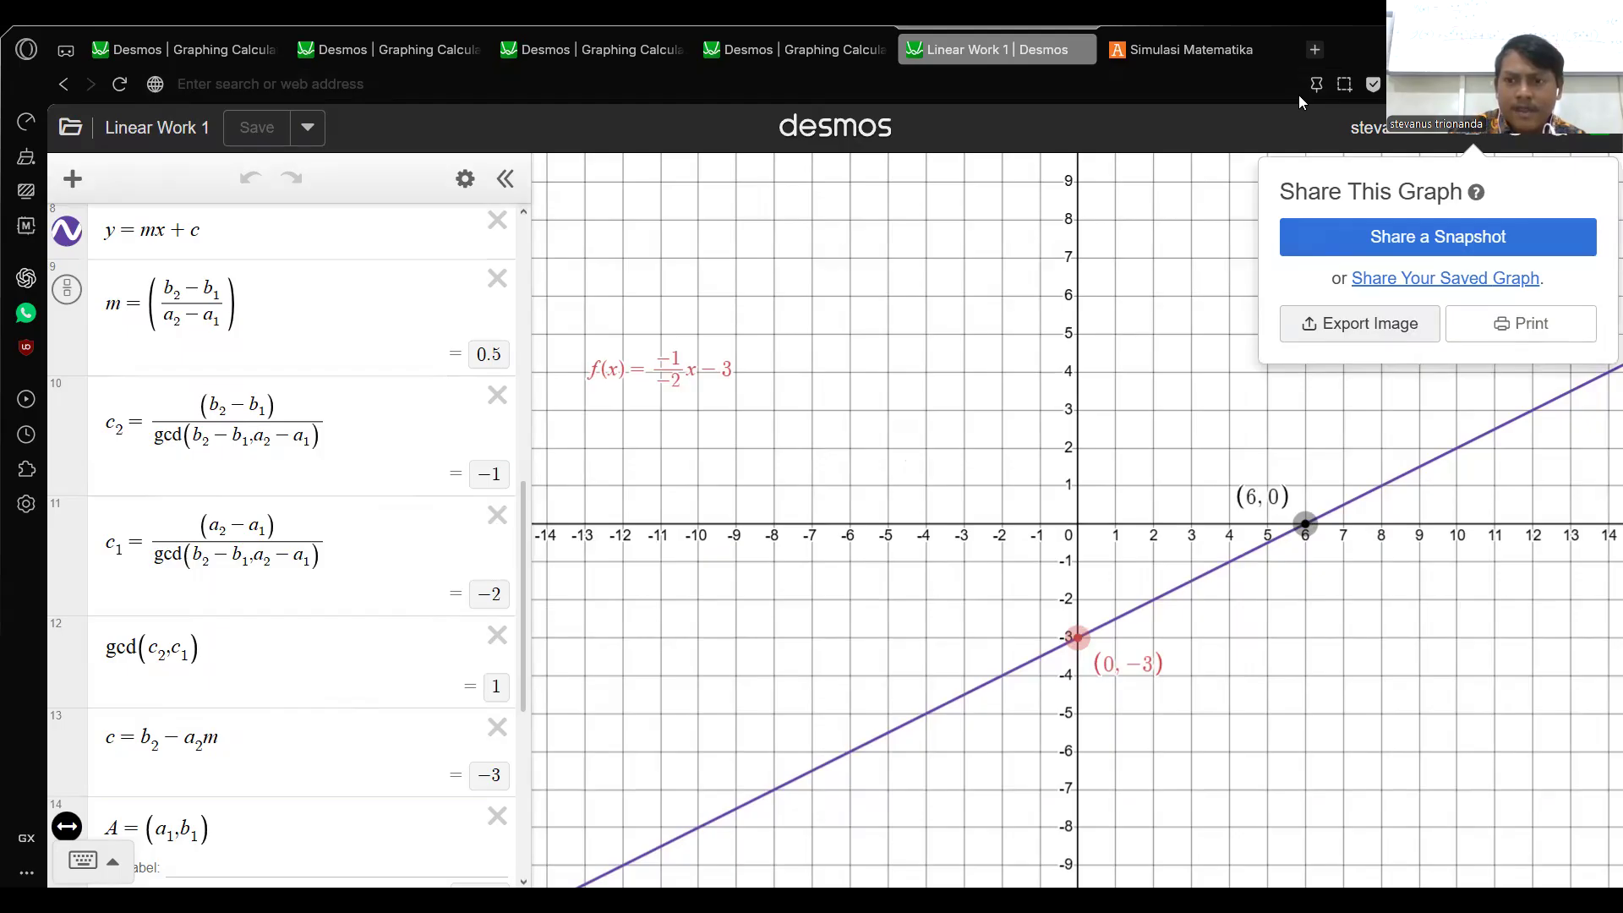
left_click(1472, 135)
left_click(1473, 135)
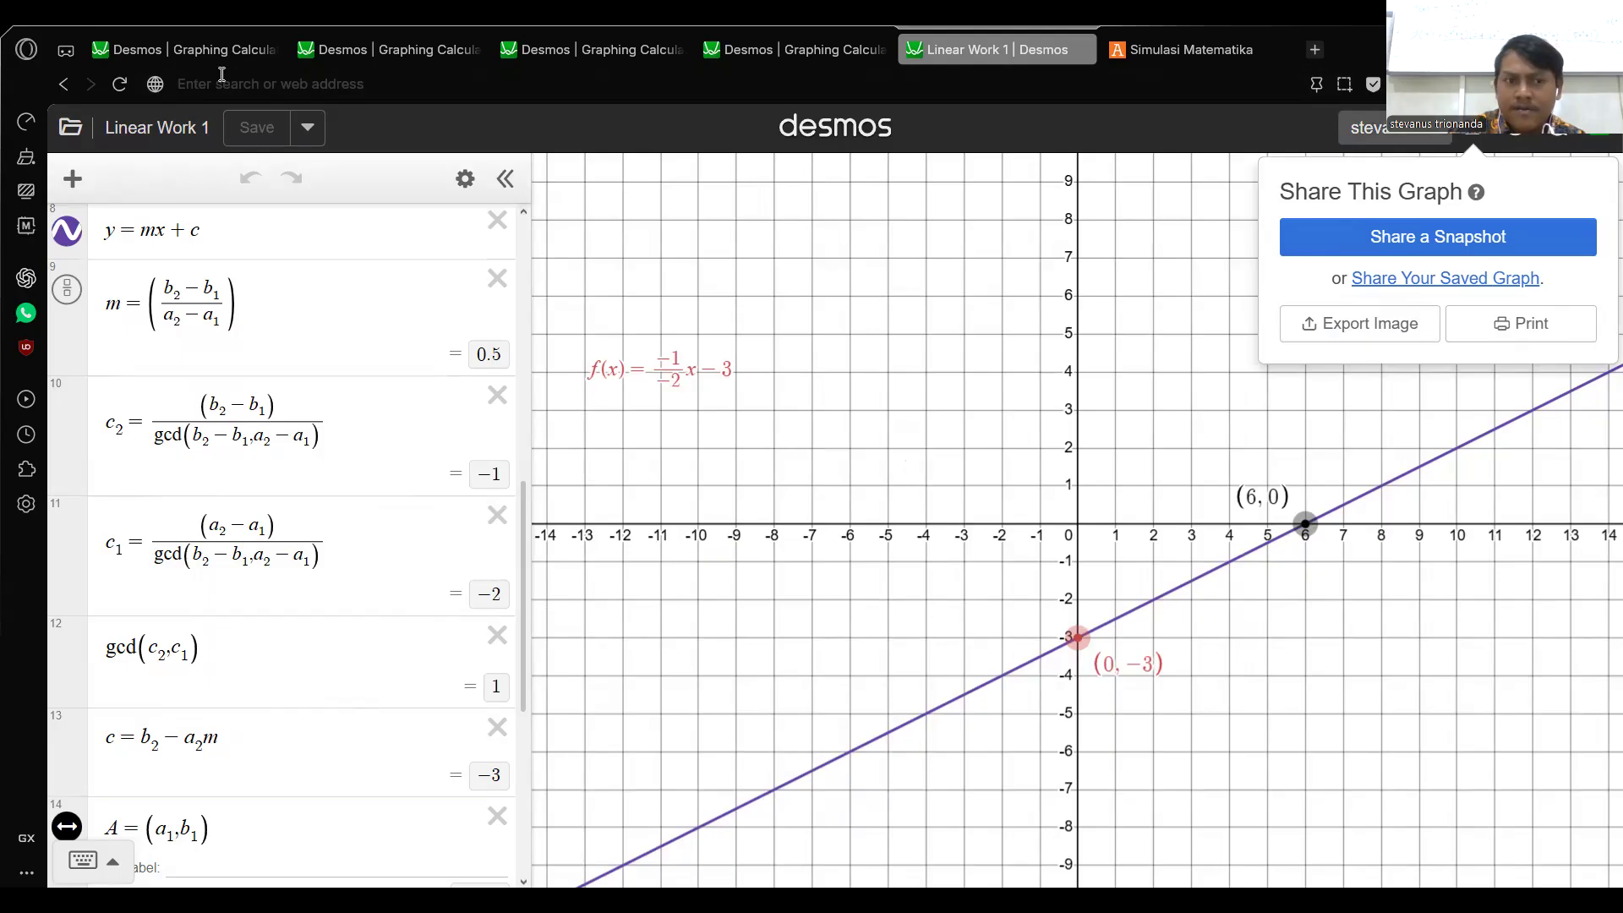
Reload the Linear Work 1 graph to get its link, and import it into a new graph component of the Simulasi Matematika activity in Amplify Classroom.
left_click(120, 85)
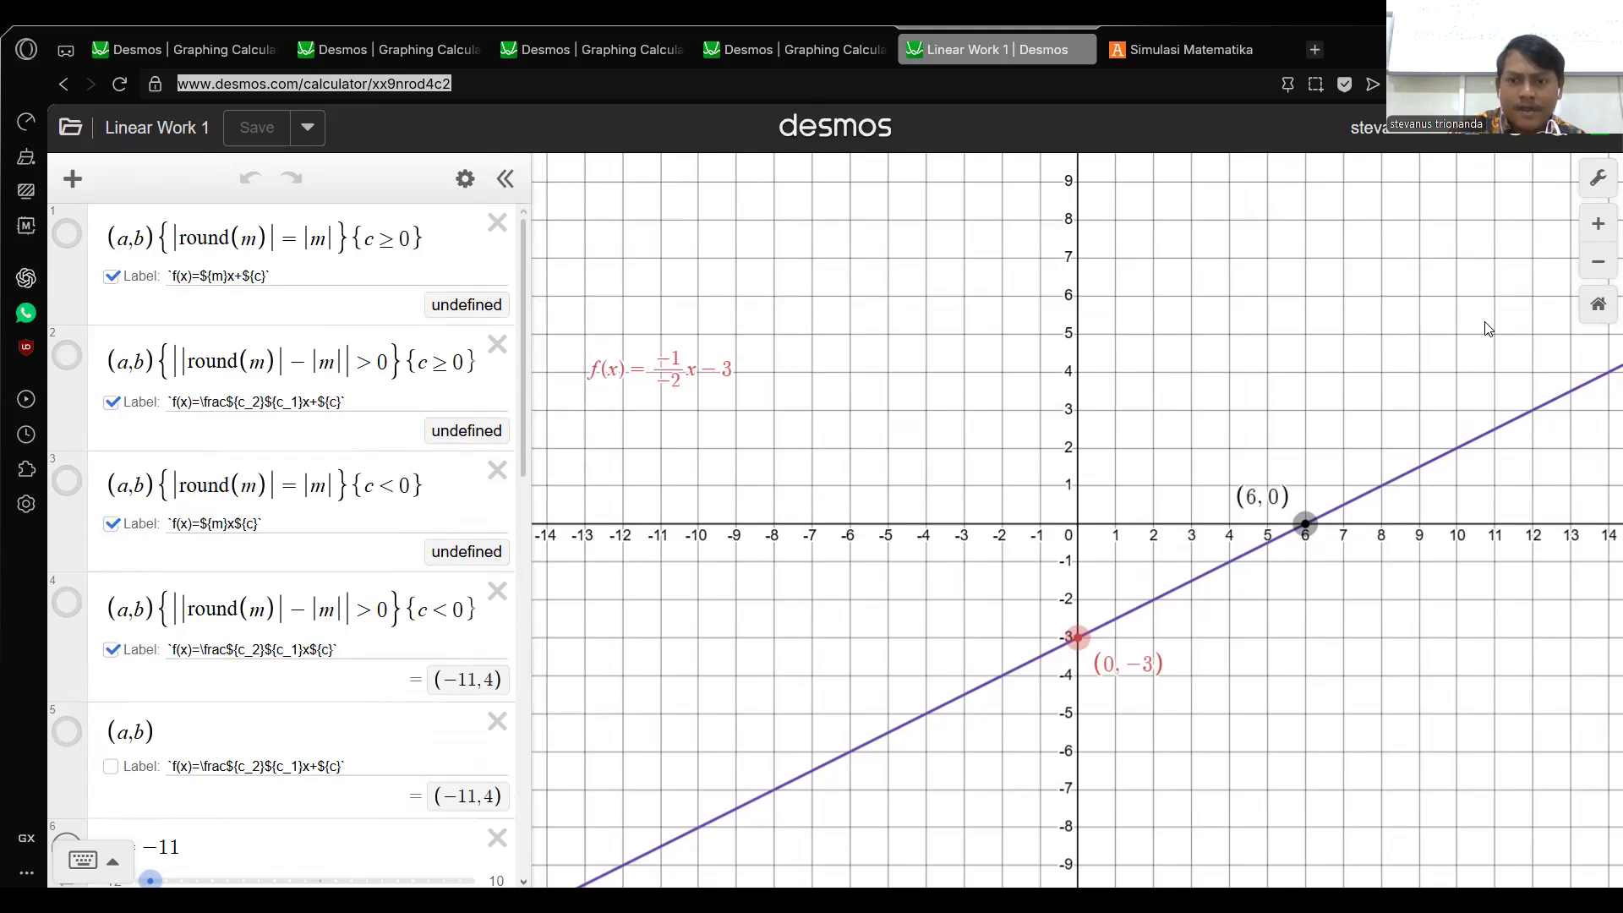
key("ctrl+Tab")
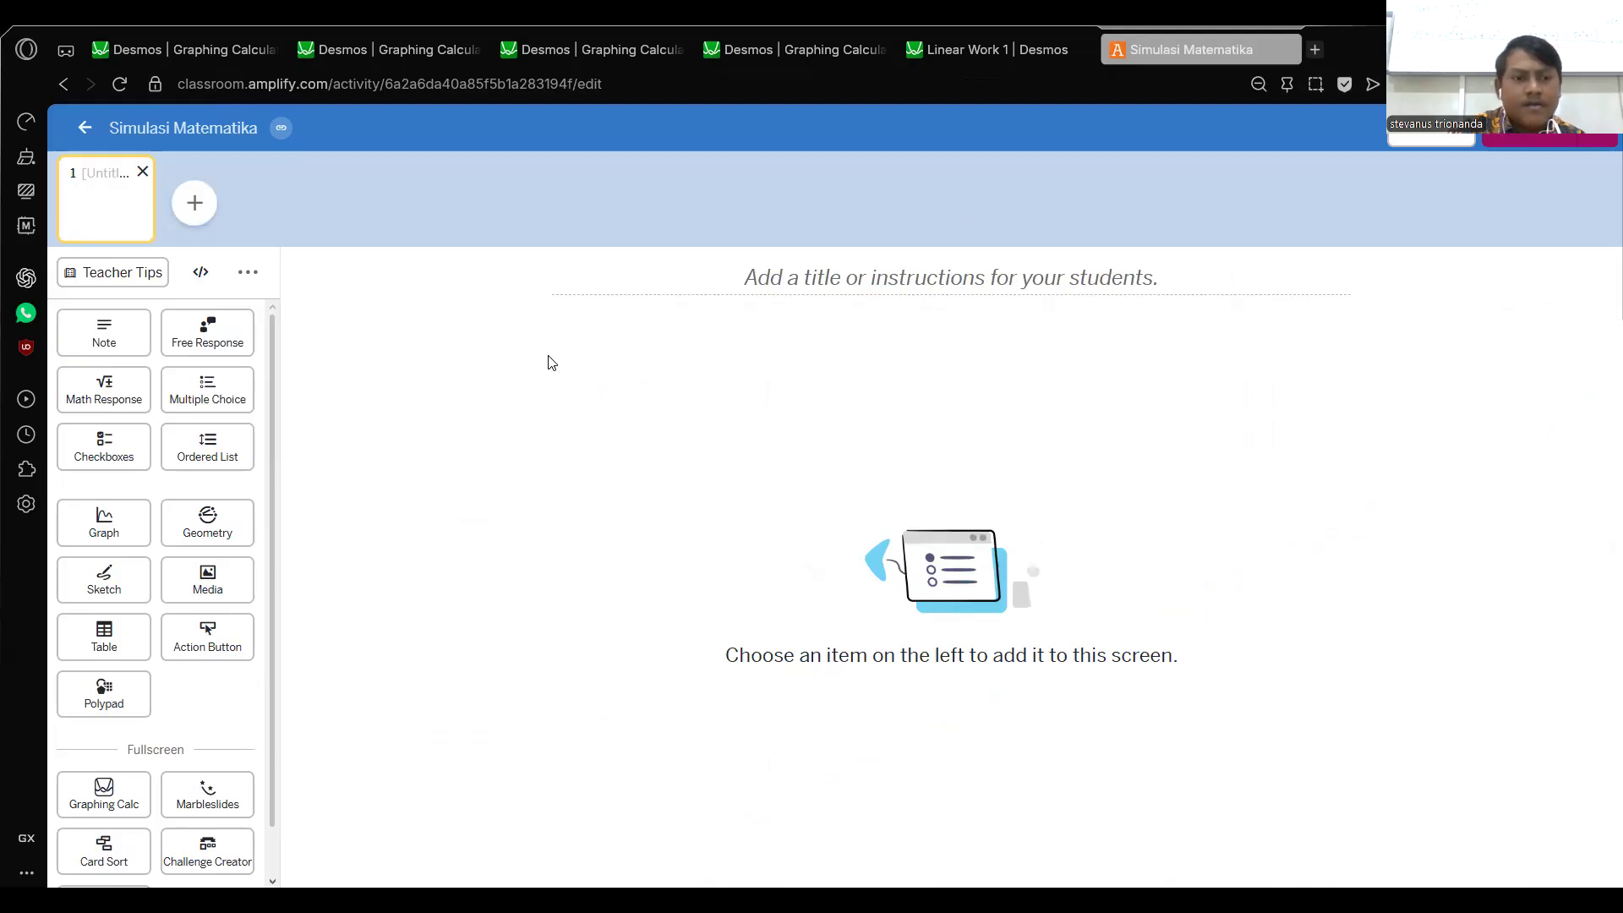
left_click(104, 524)
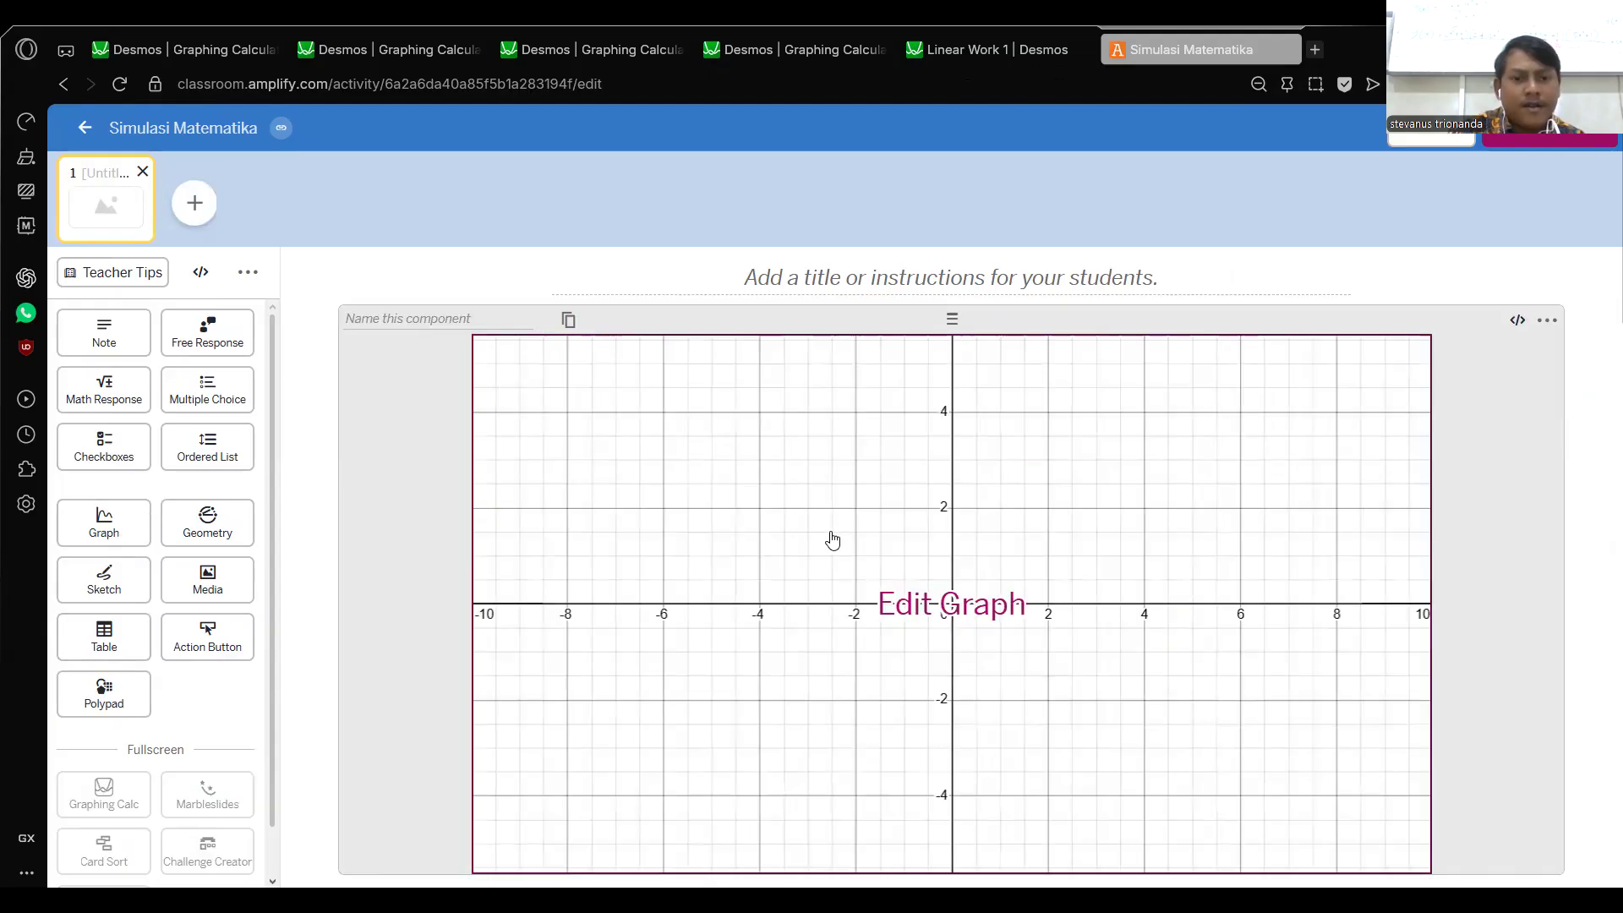
left_click(845, 565)
left_click(313, 308)
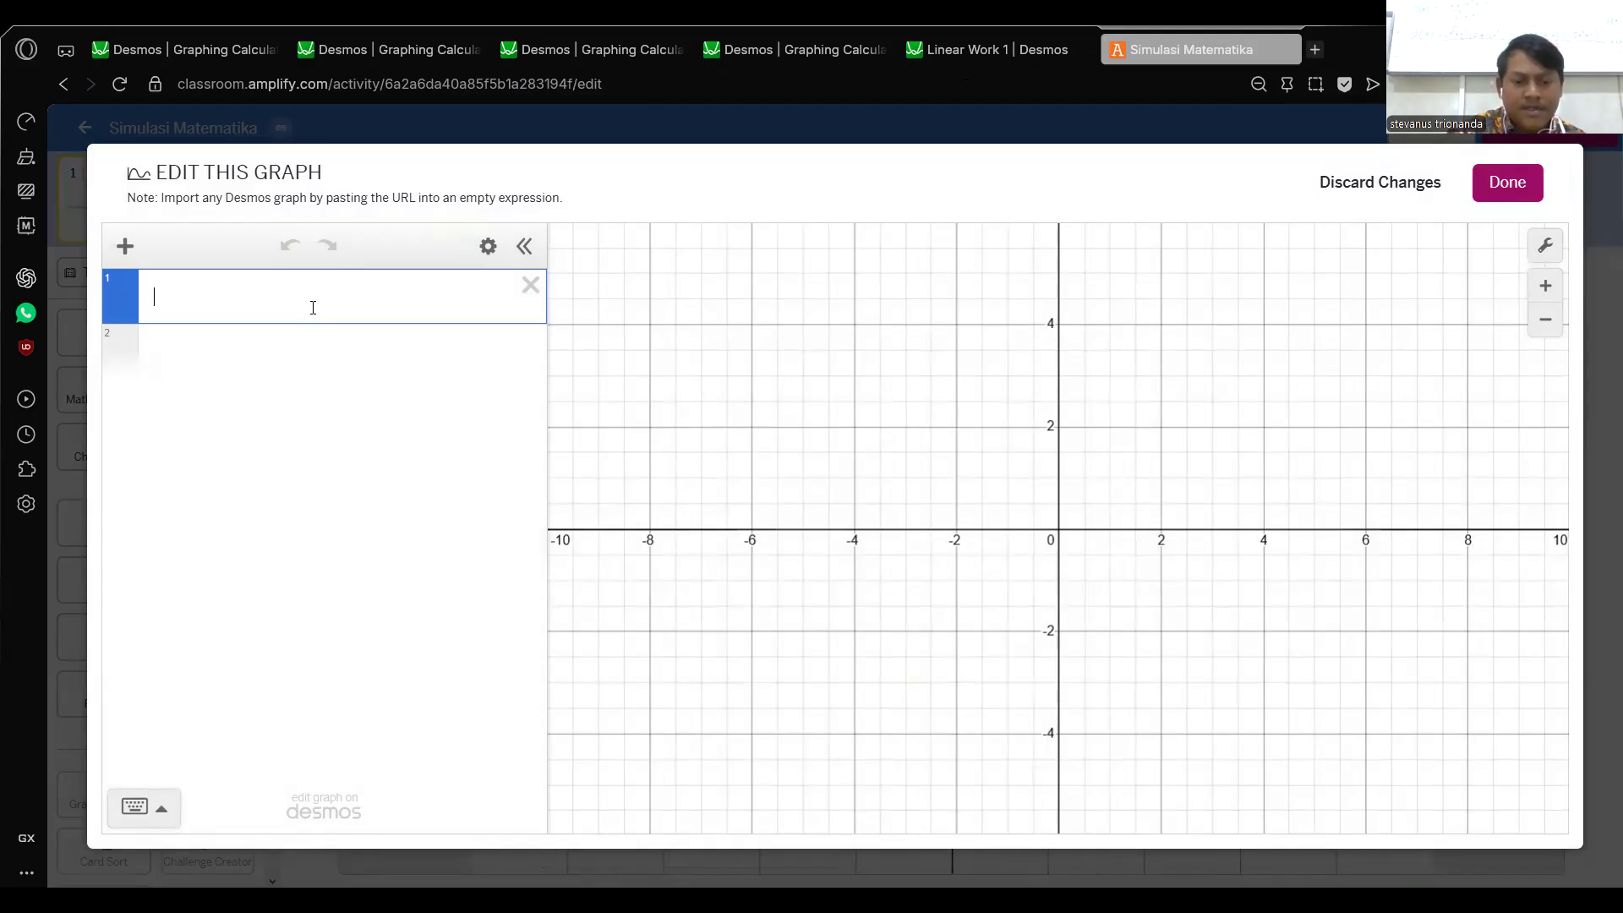
key("ctrl+v")
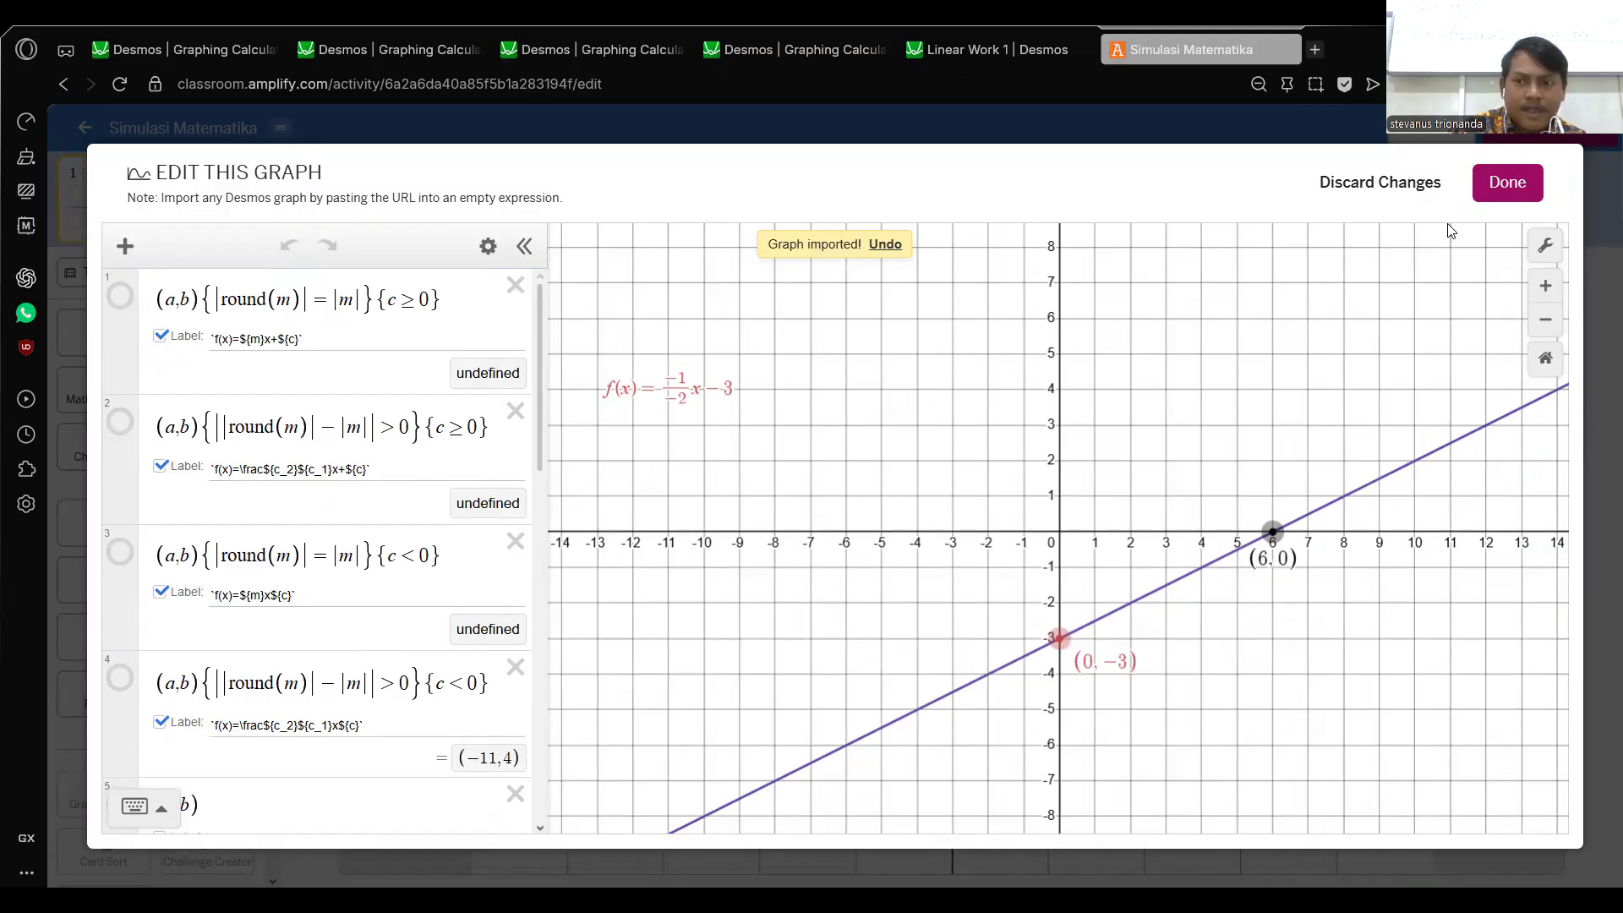
left_click(1504, 195)
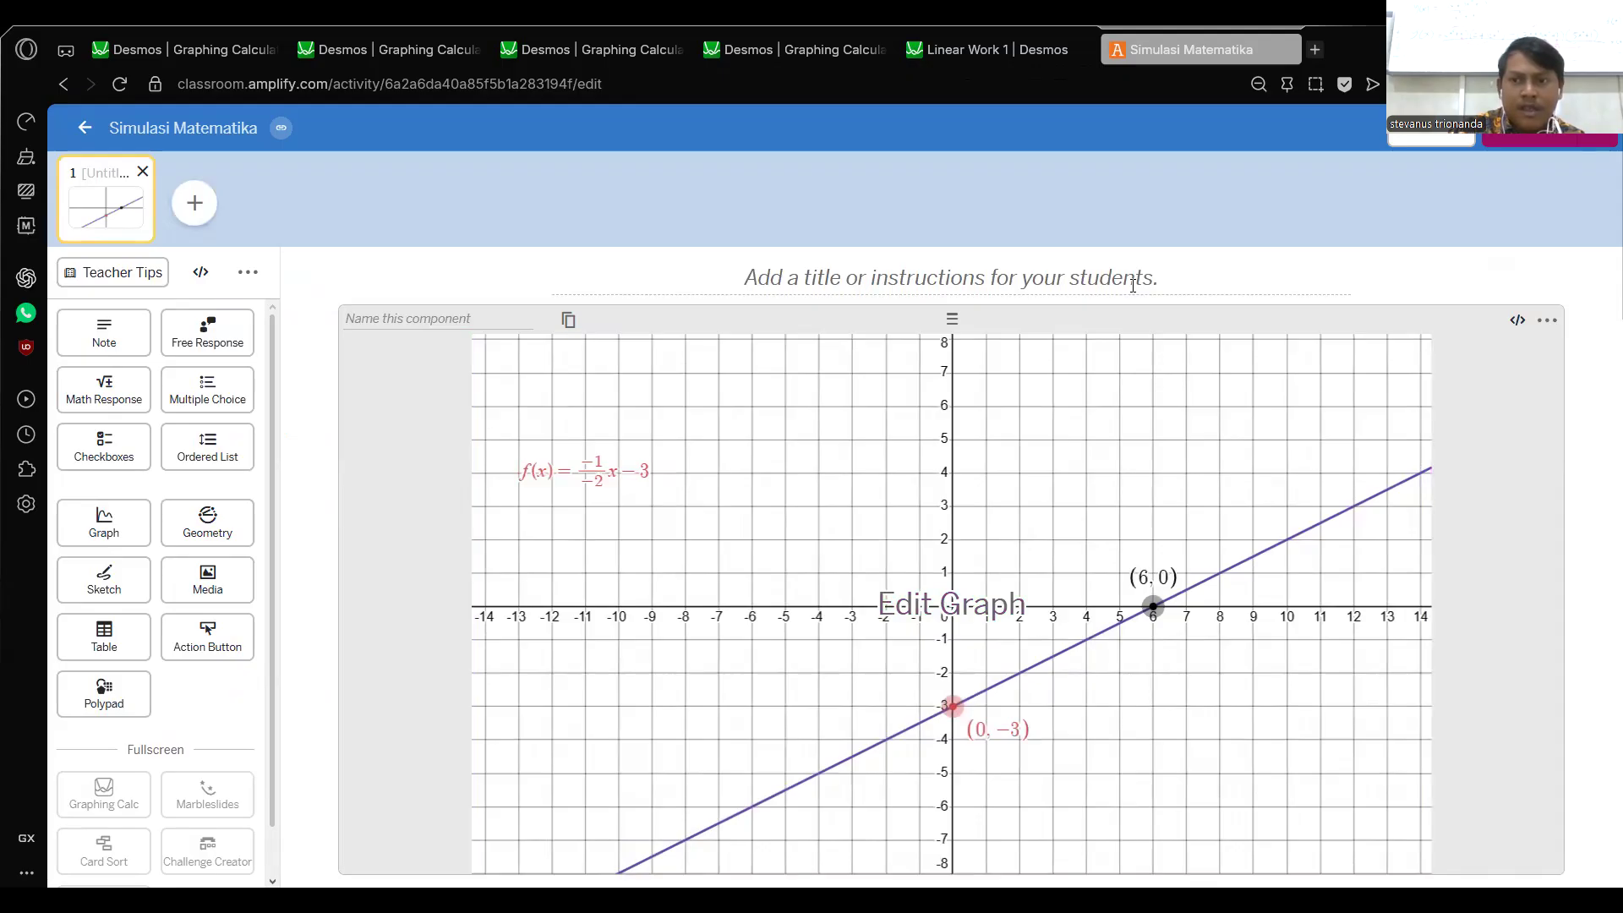
Preview the activity as a student, test the line by moving its y-axis point to (0, -5), and close the preview.
left_click(1444, 139)
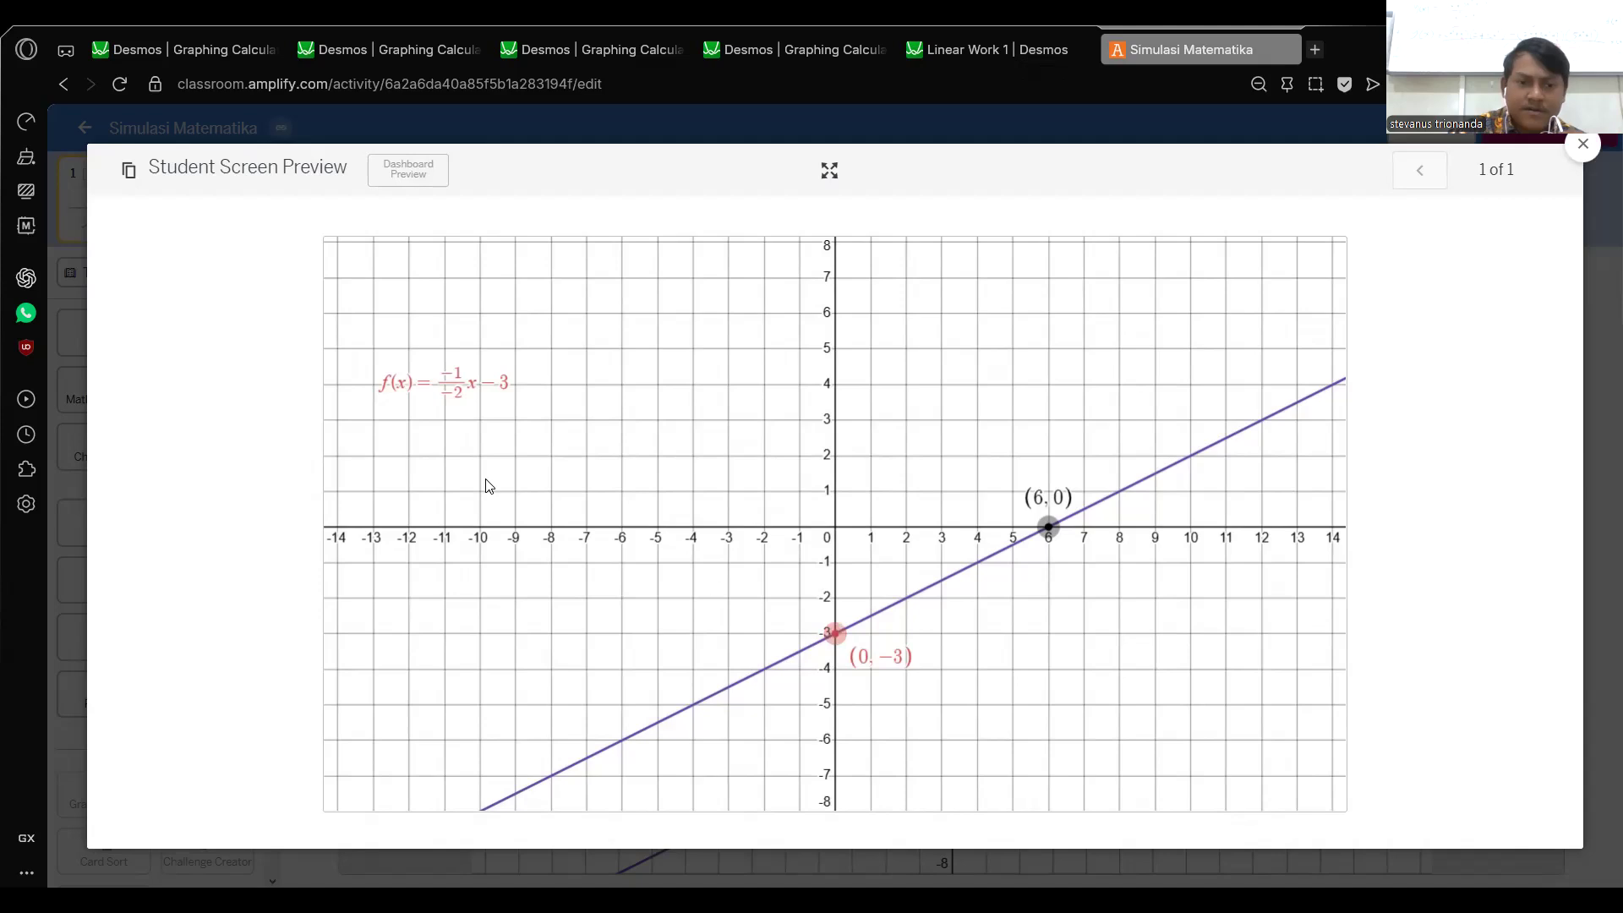
left_click_drag(839, 633, 824, 710)
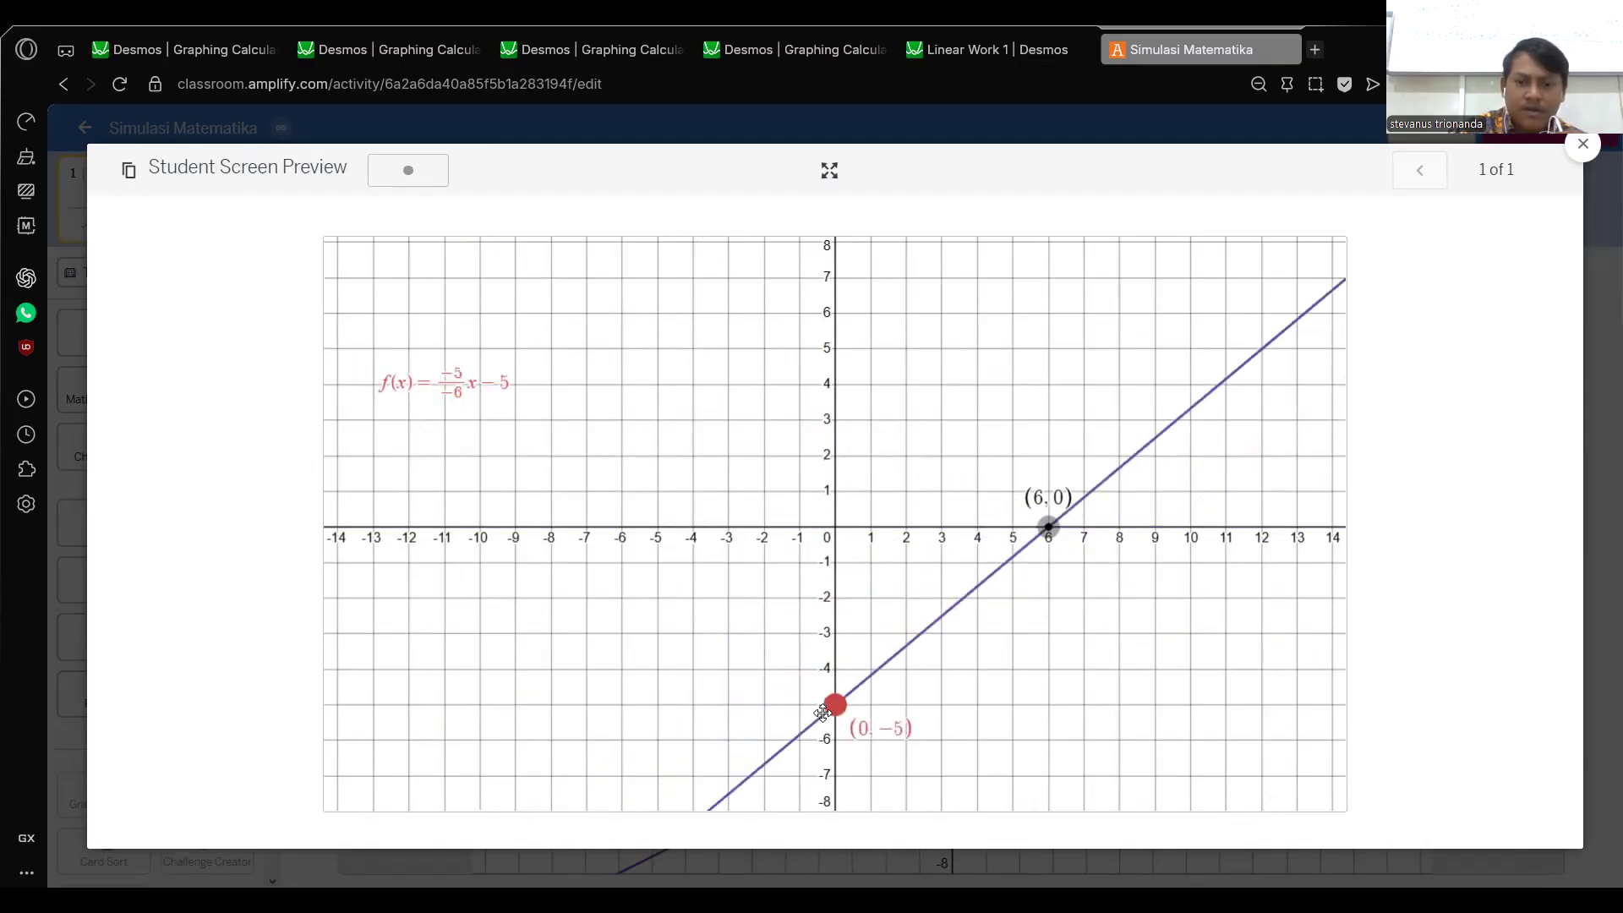
left_click(1584, 144)
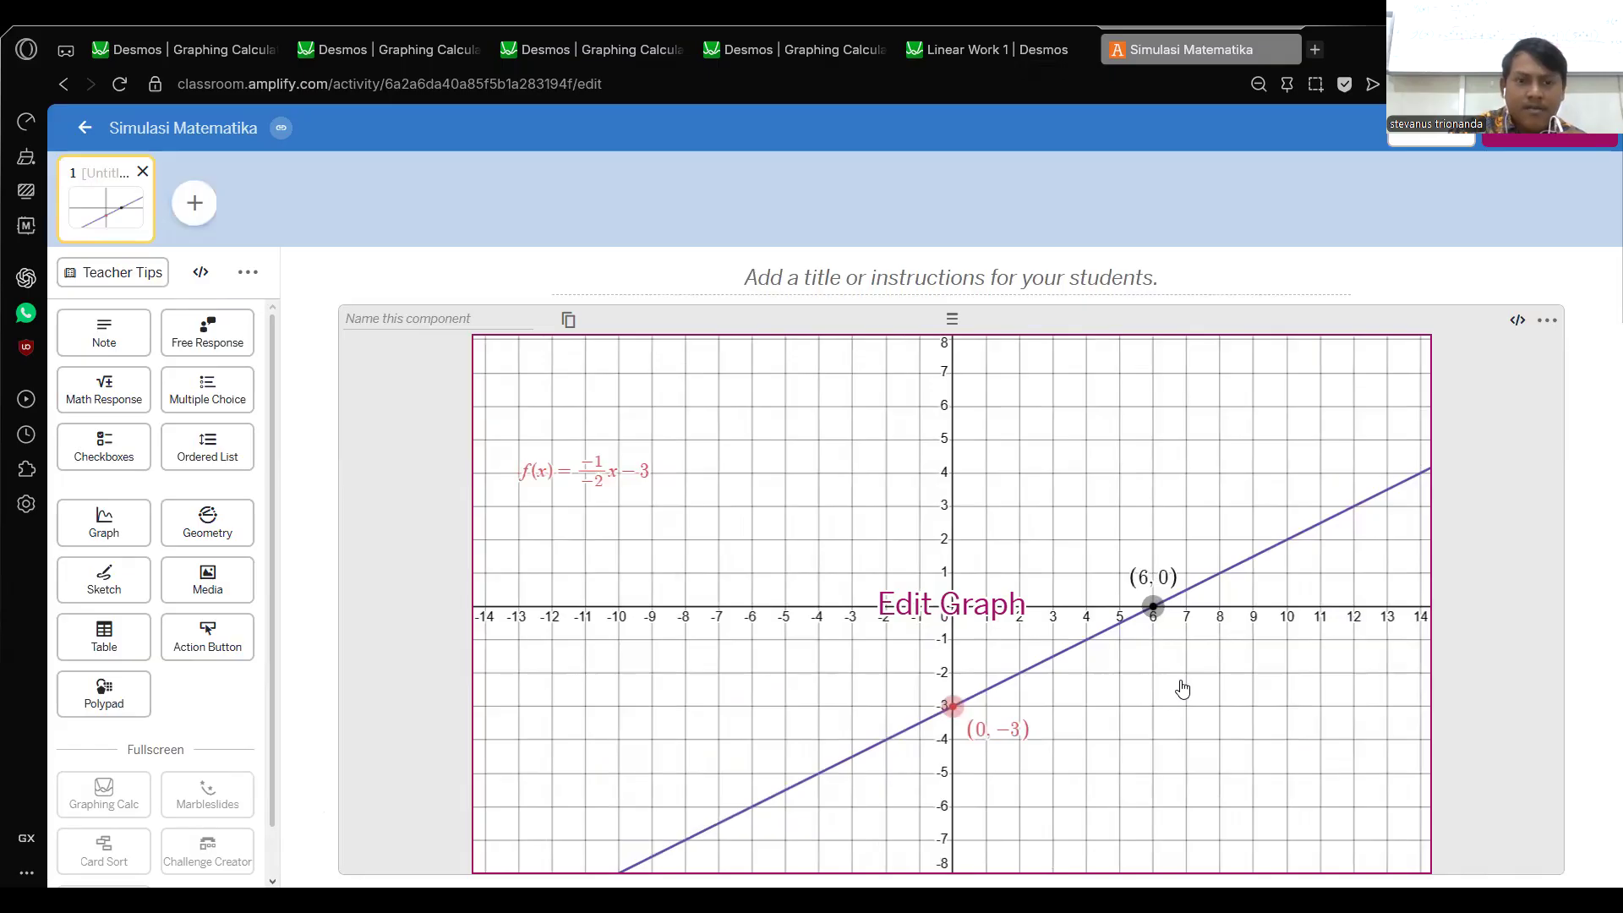
Switch to the Linear Work 1 graph in Desmos and open the saved graph Fungsi Linear HP in its place.
left_click(938, 69)
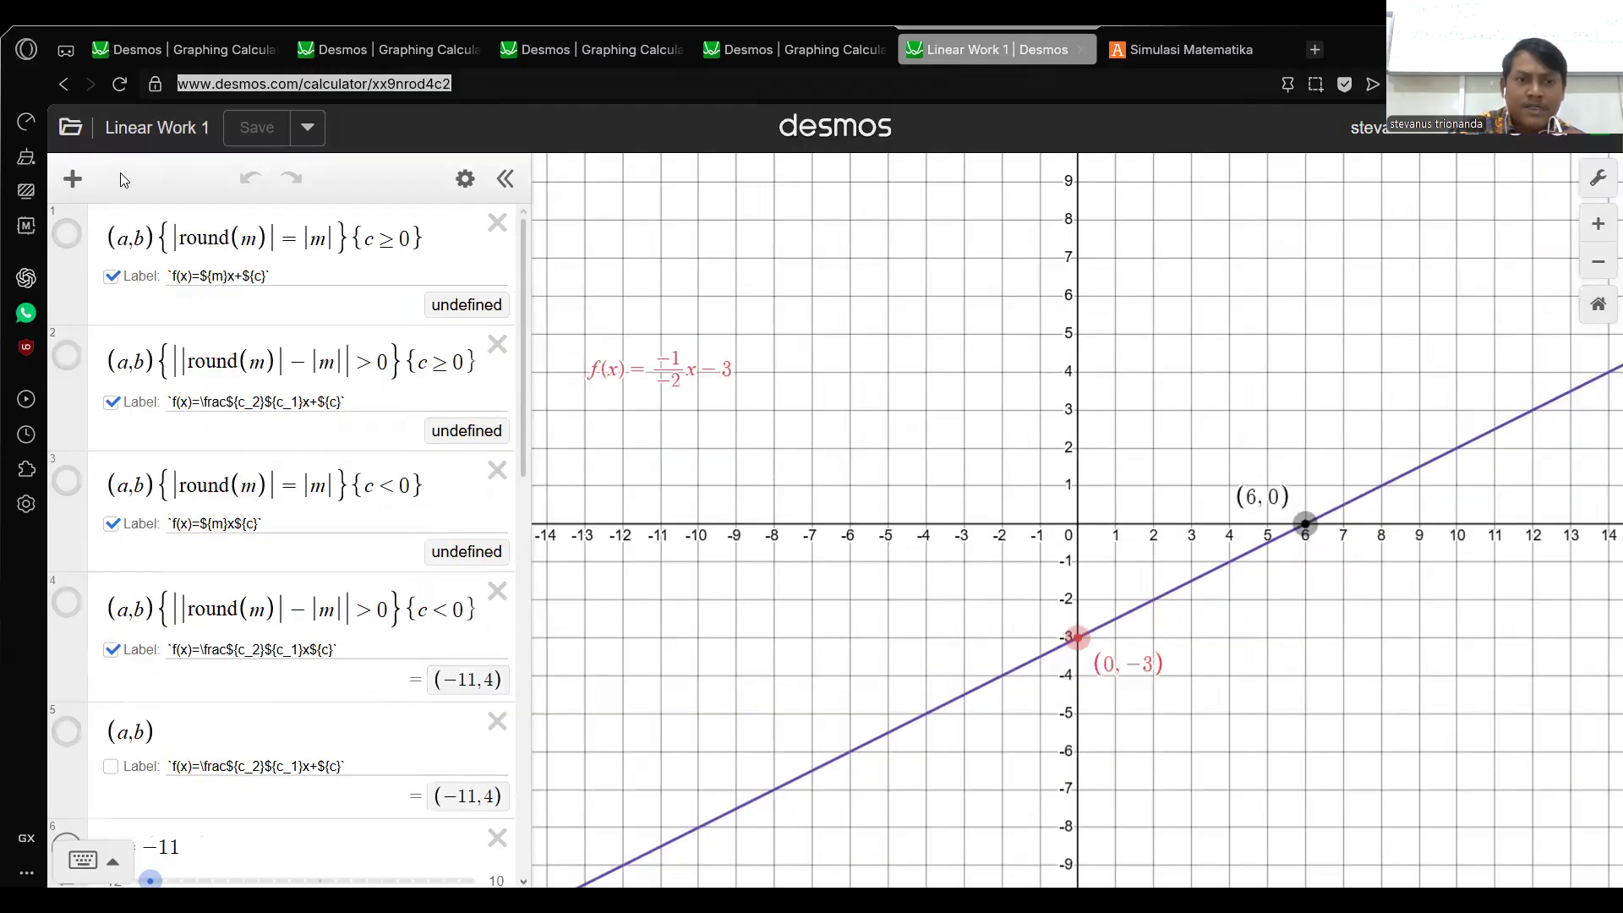
left_click(70, 127)
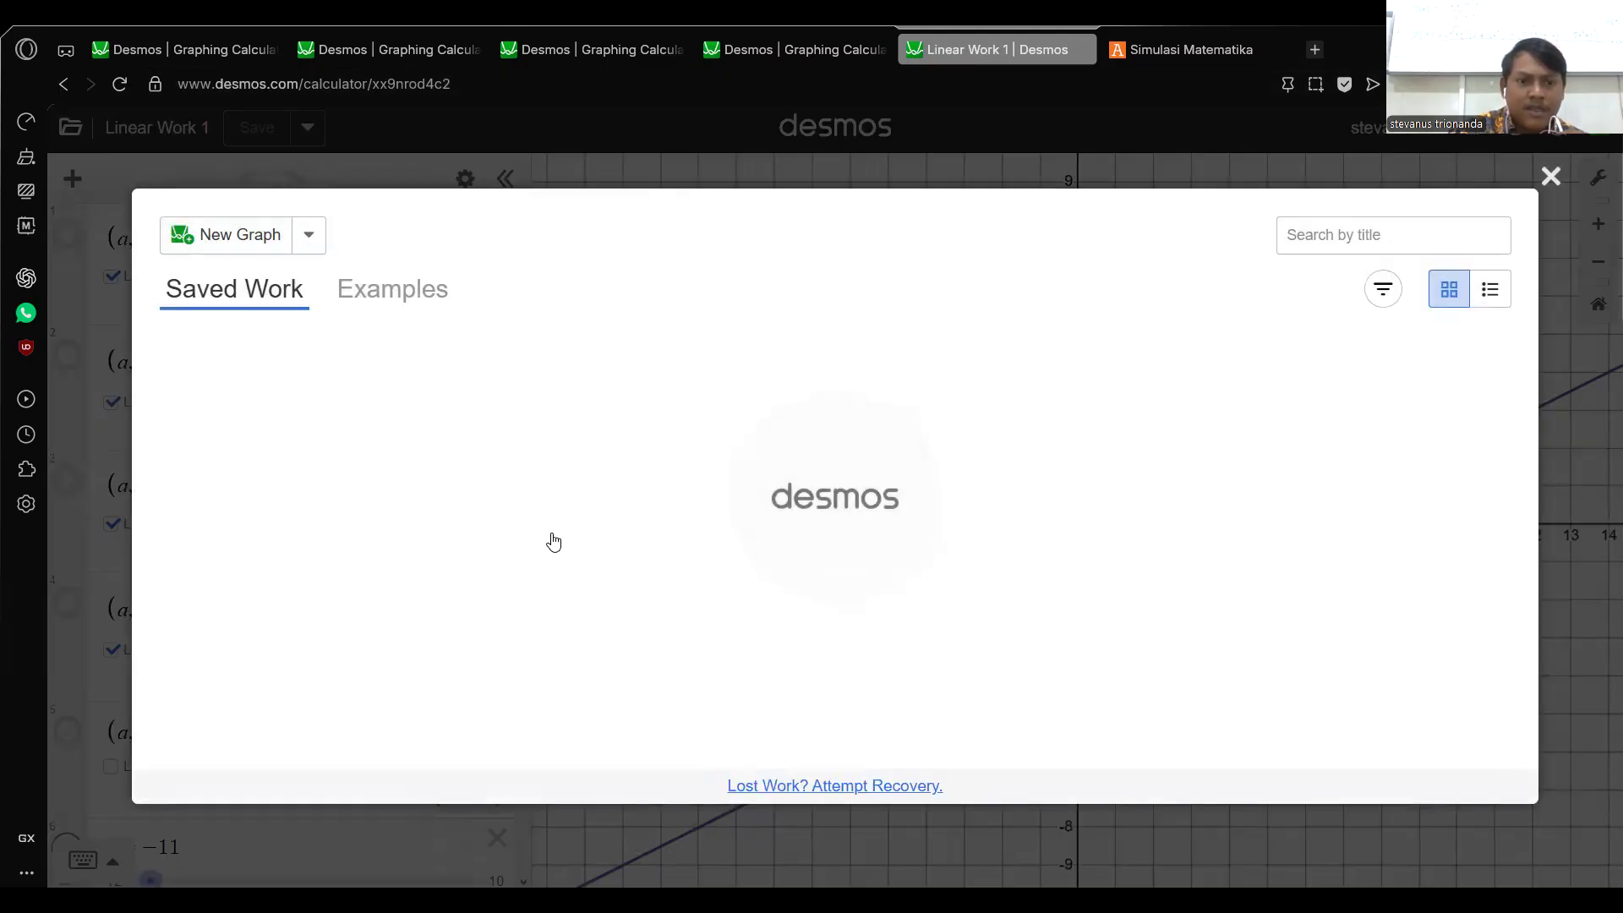
left_click(492, 579)
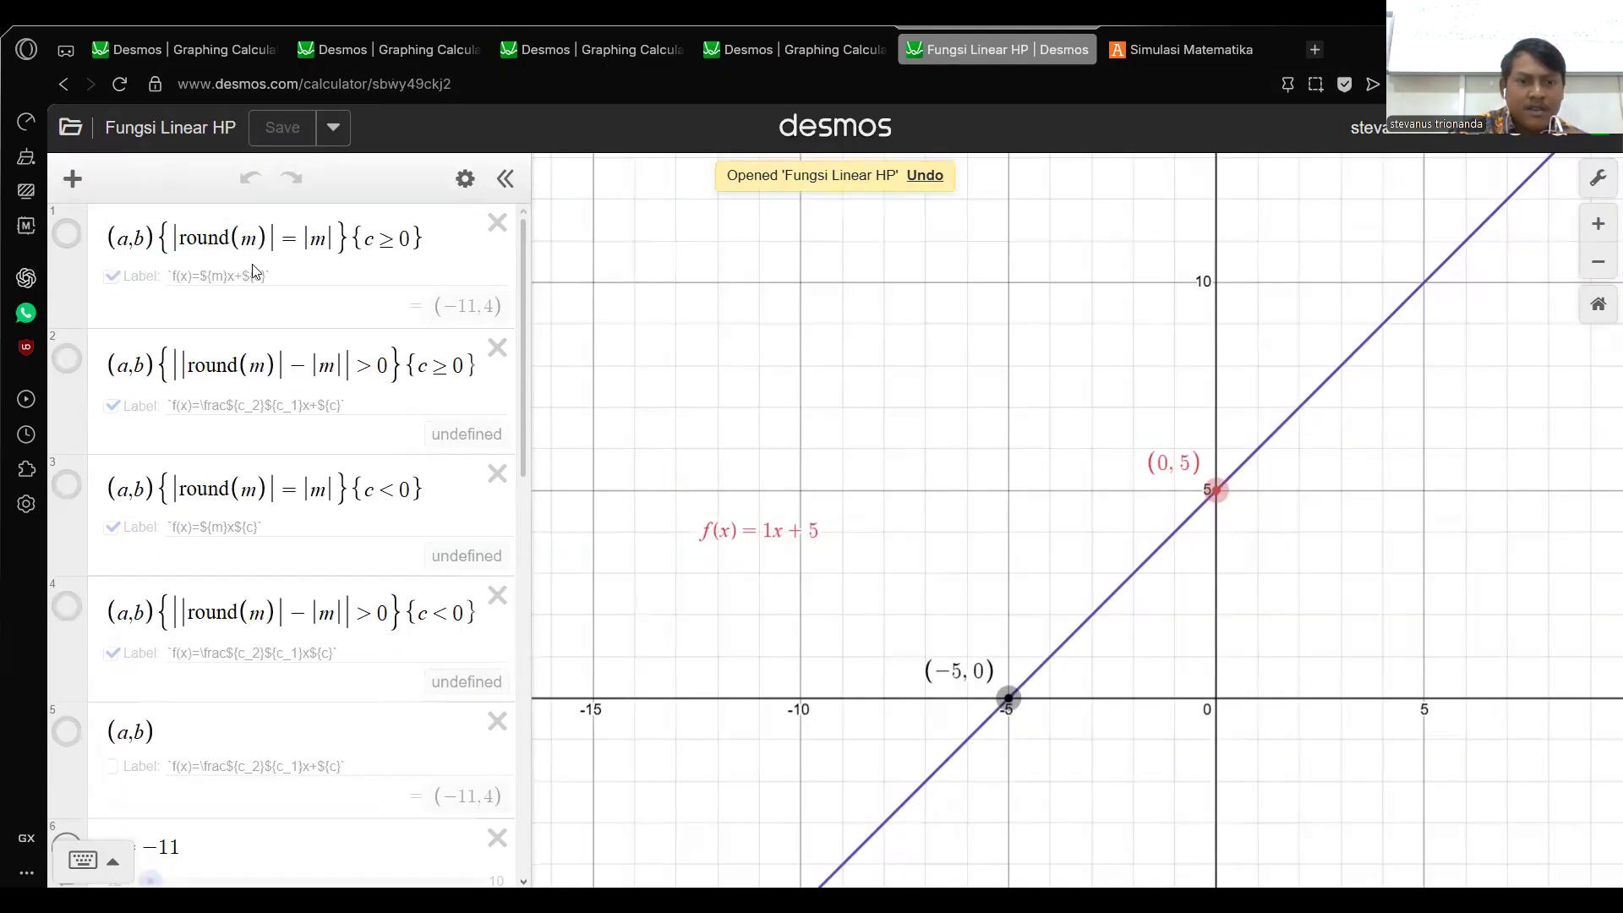
Return to the Simulasi Matematika activity, open its graph for editing, and add an empty expression below the b_1 slider.
key("ctrl+Tab")
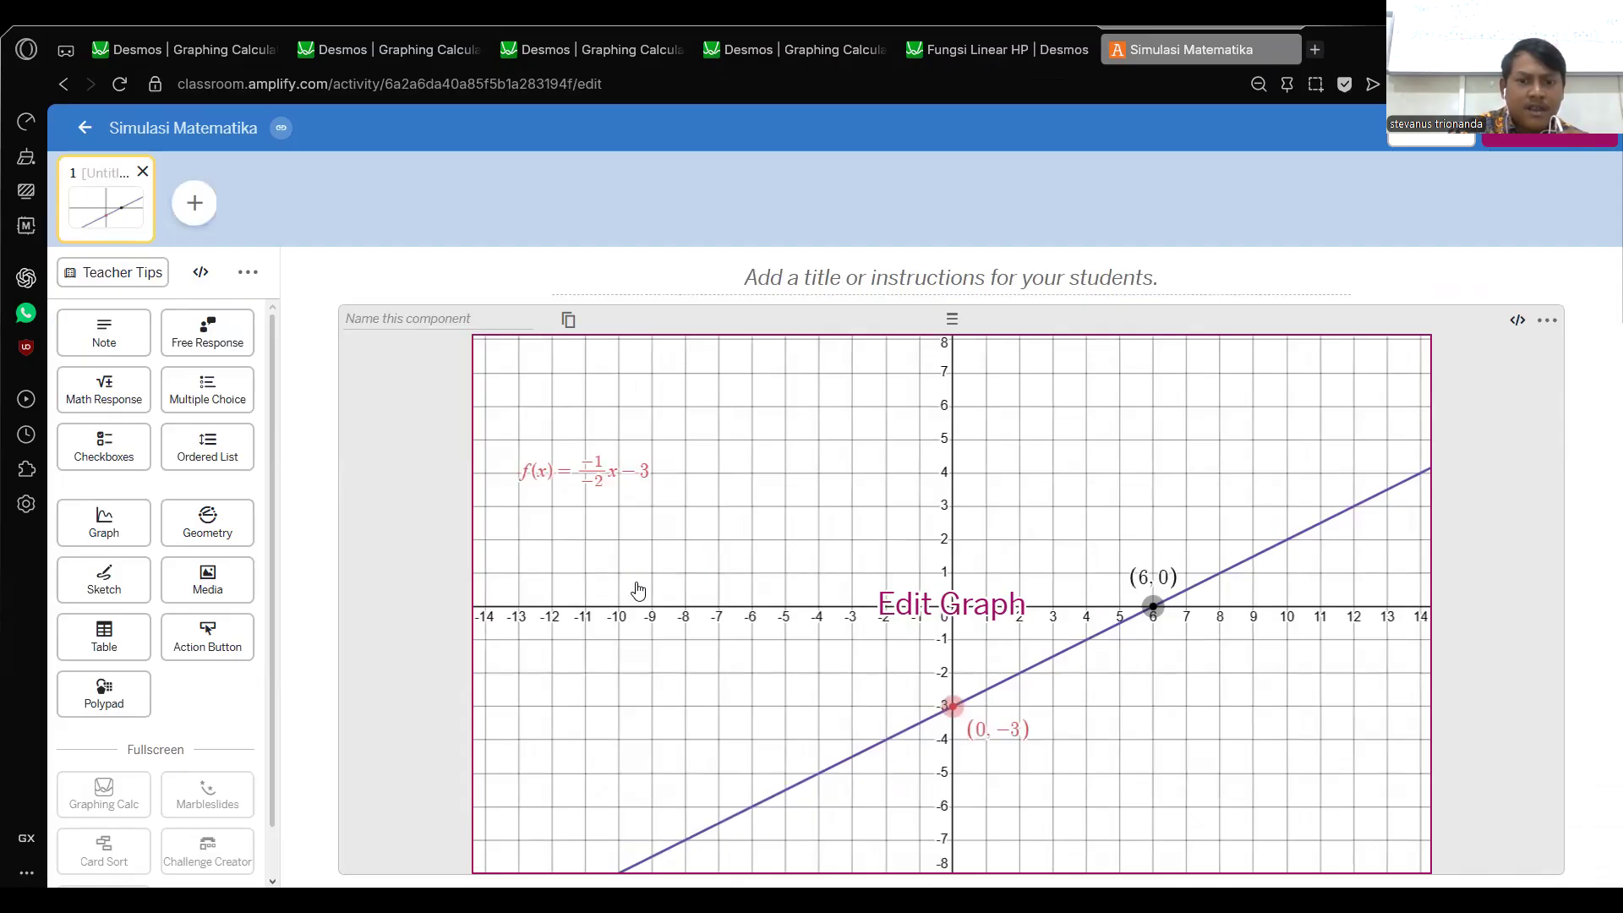
left_click(624, 600)
scroll(254, 684, "down", 9)
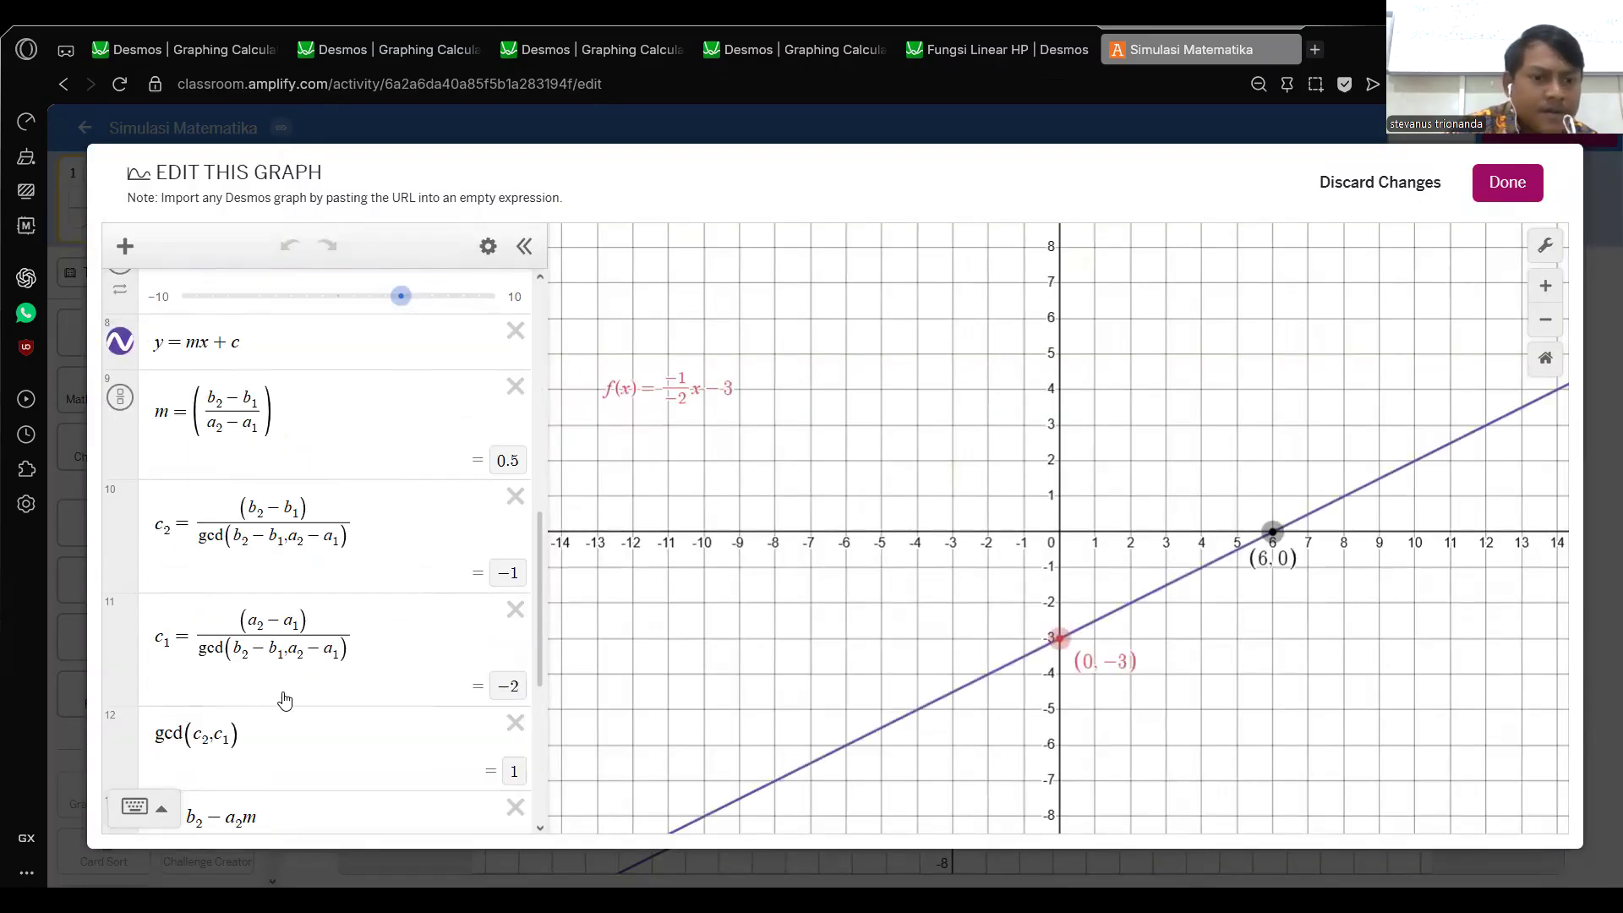
scroll(295, 693, "down", 5)
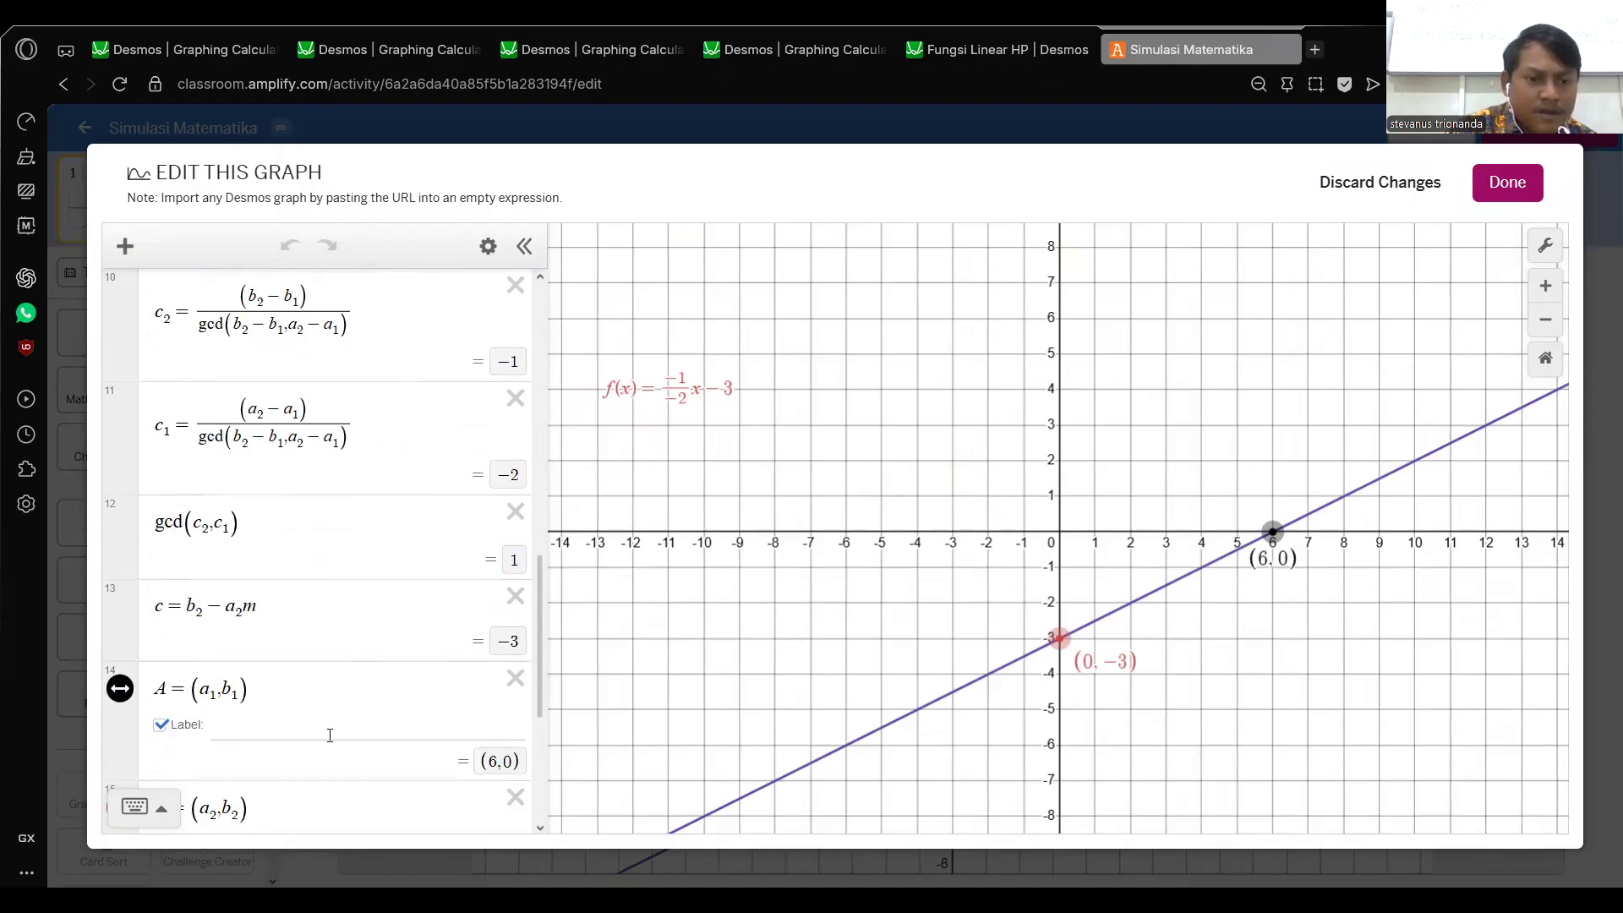
scroll(330, 735, "down", 6)
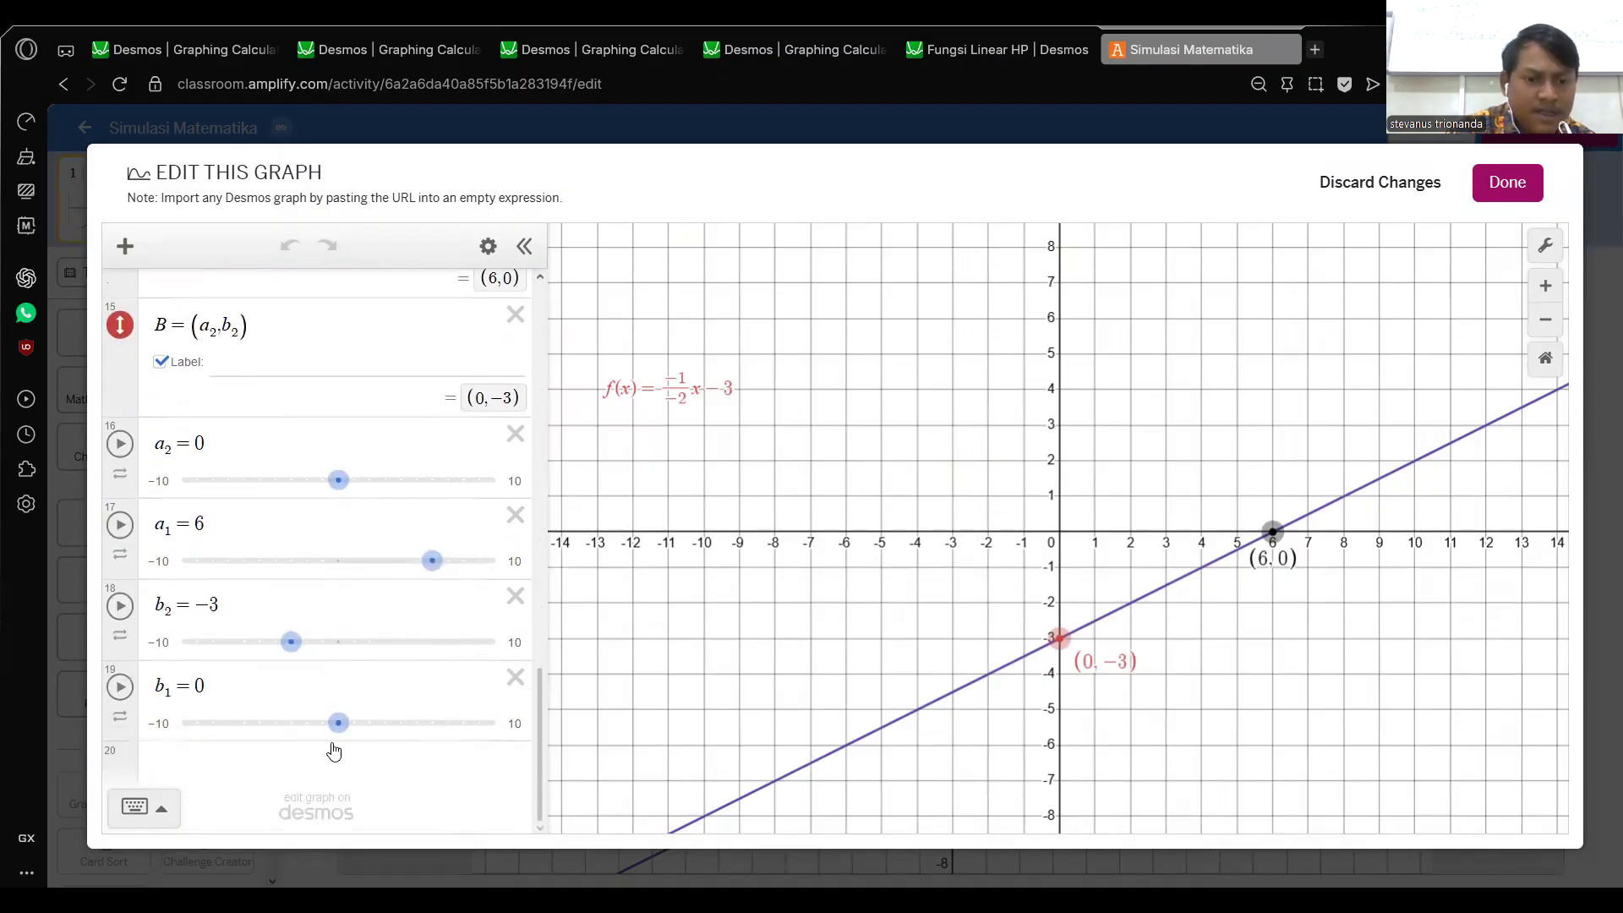
left_click(358, 678)
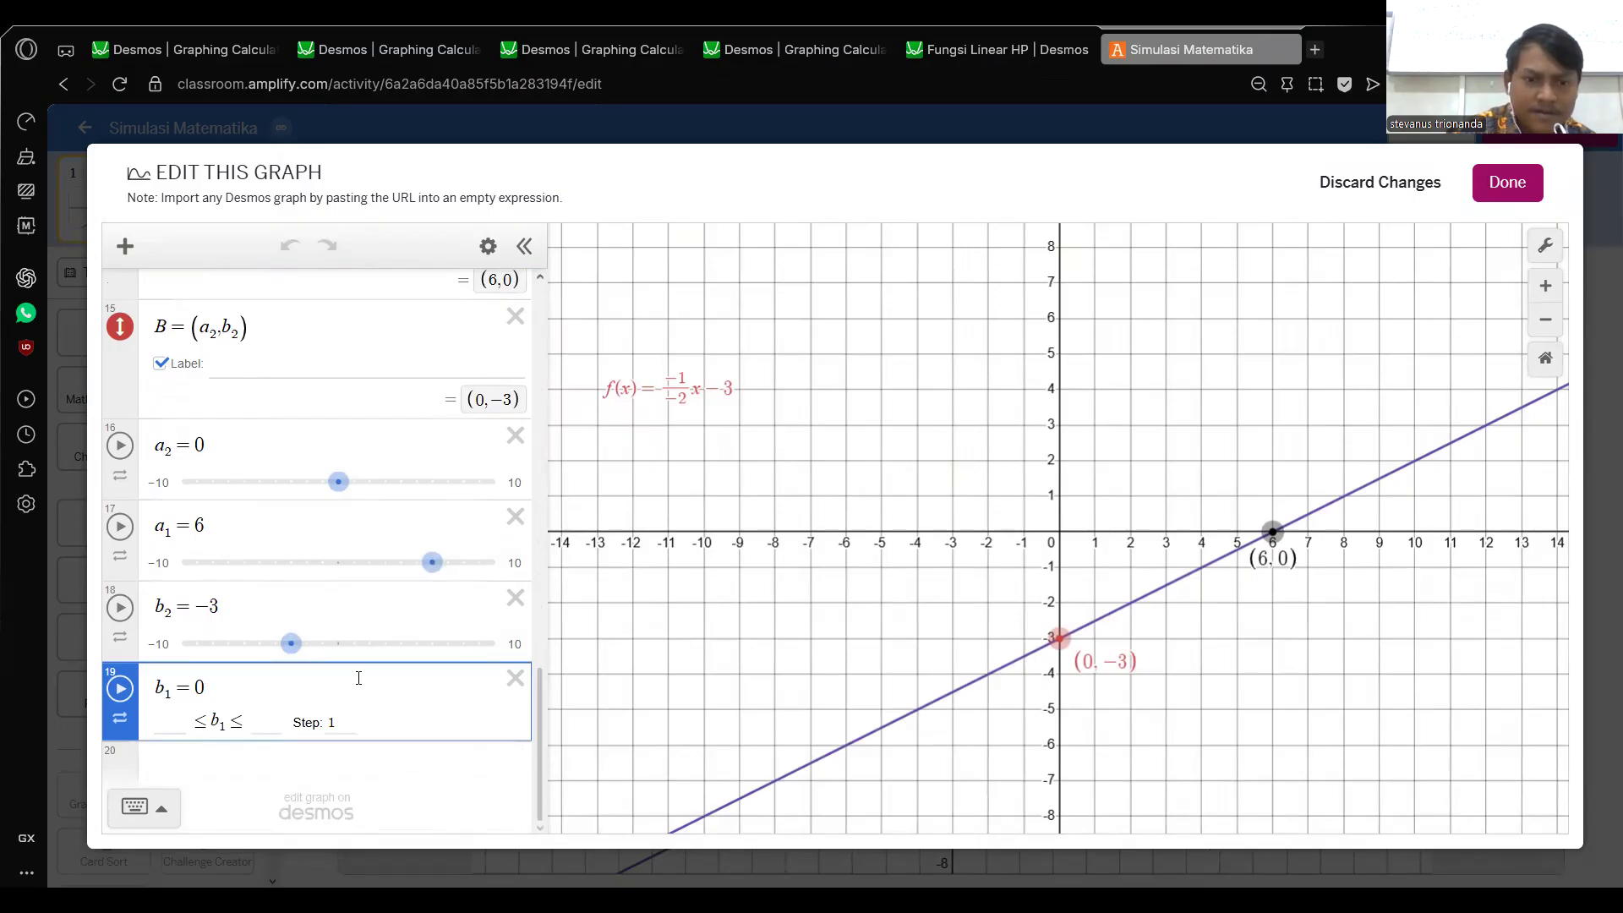
key("Return")
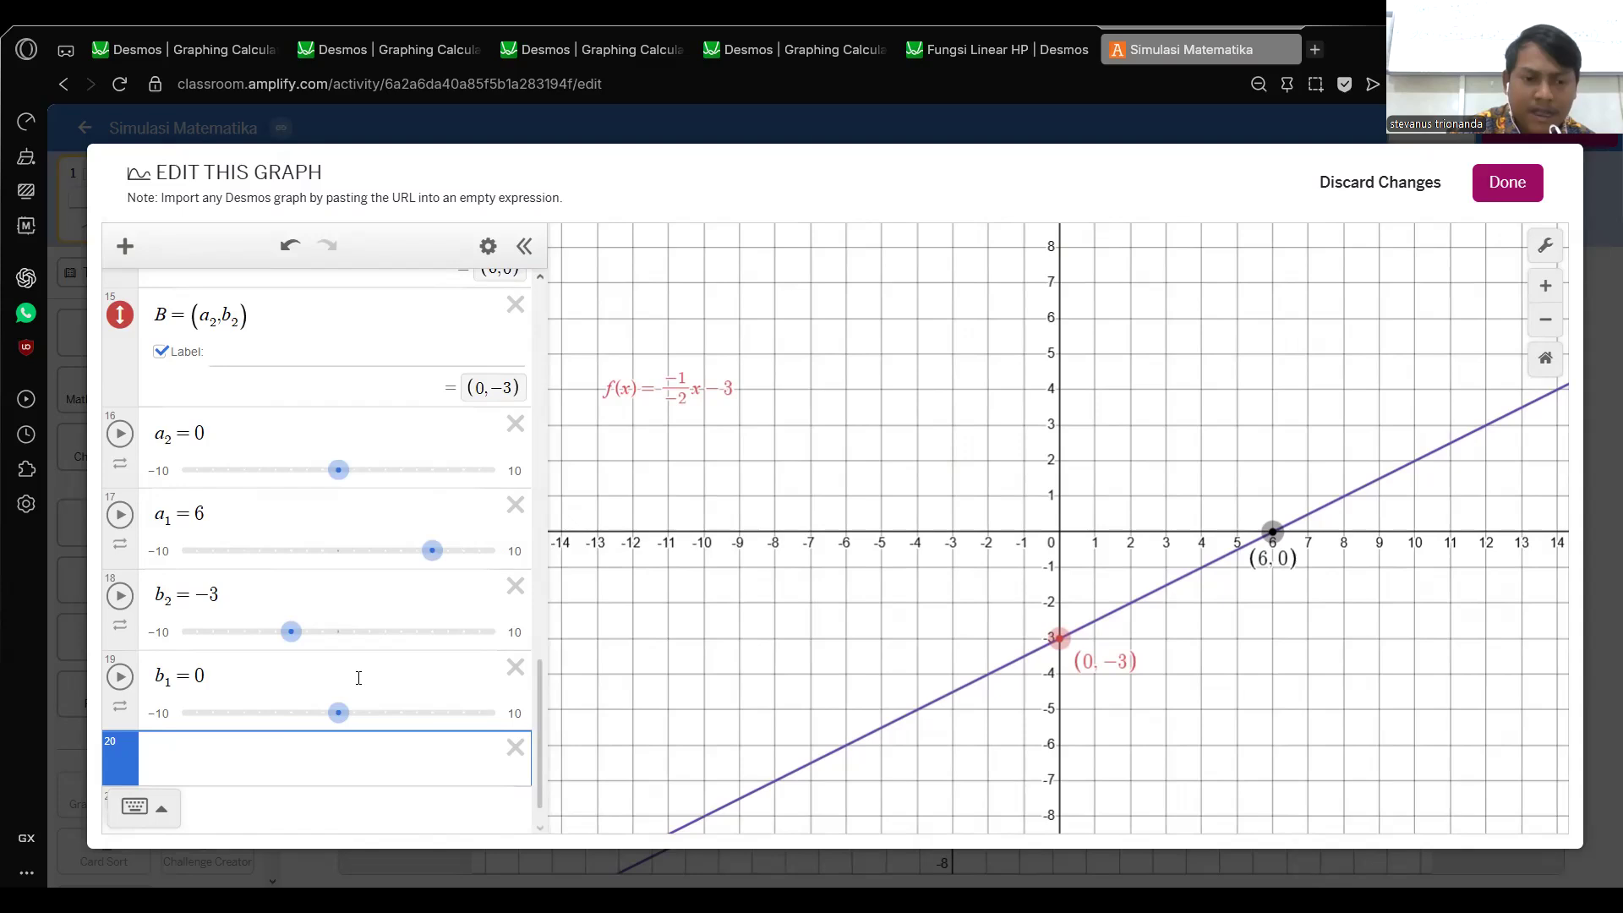
Enter polygon((-11,1),(-1,1)) below the b_1 slider to draw a horizontal track segment, and add an empty expression after it.
type("polygo")
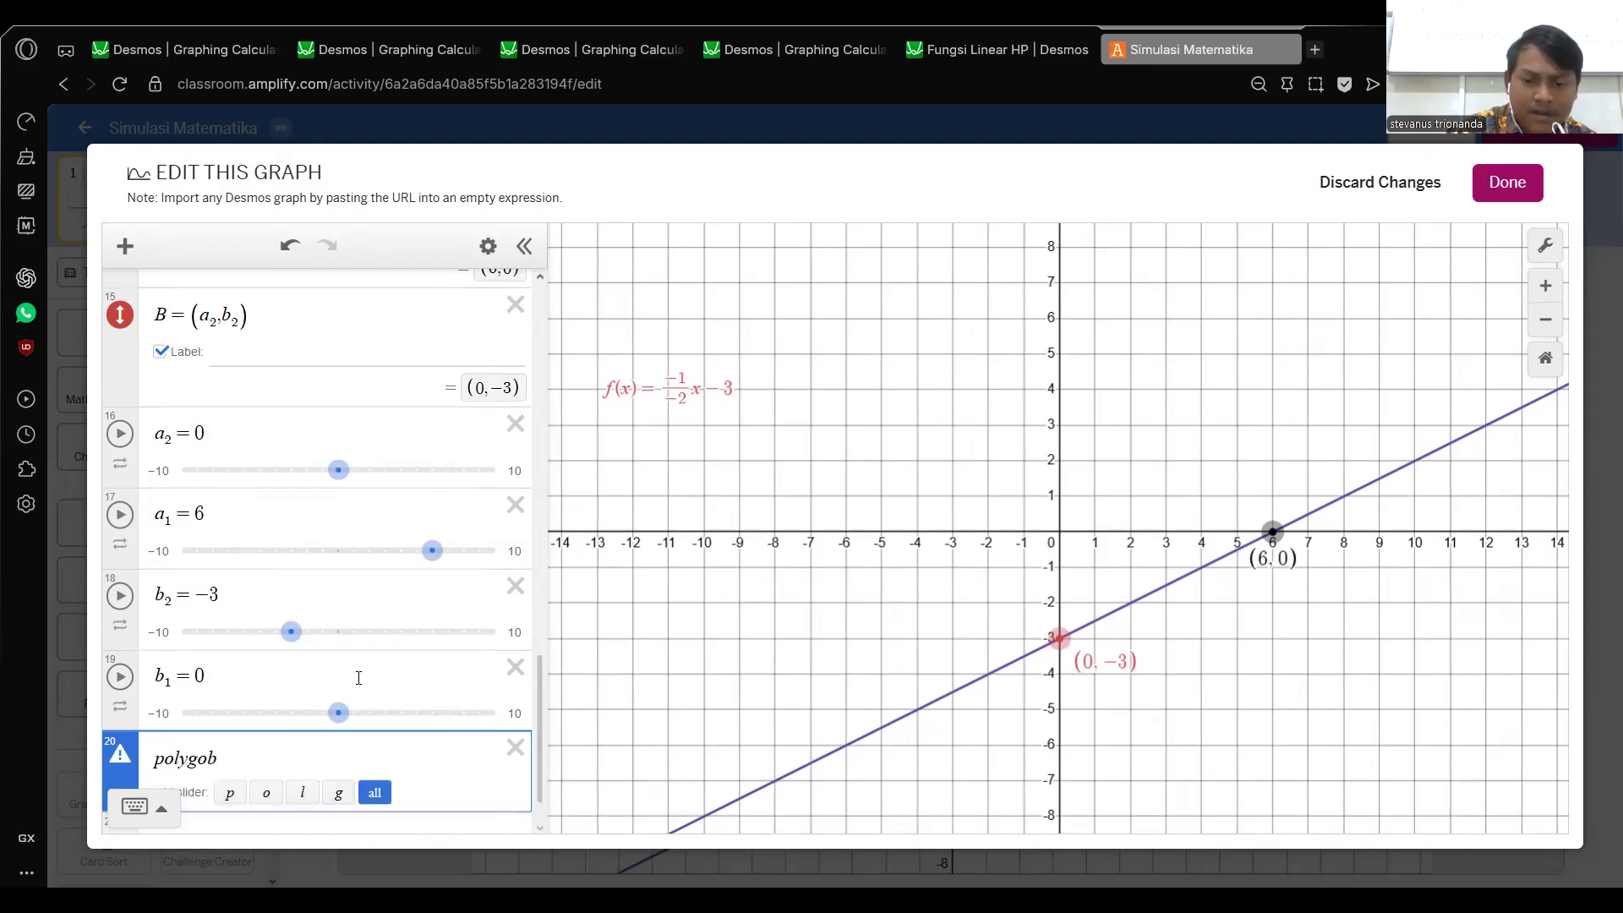
type("n(")
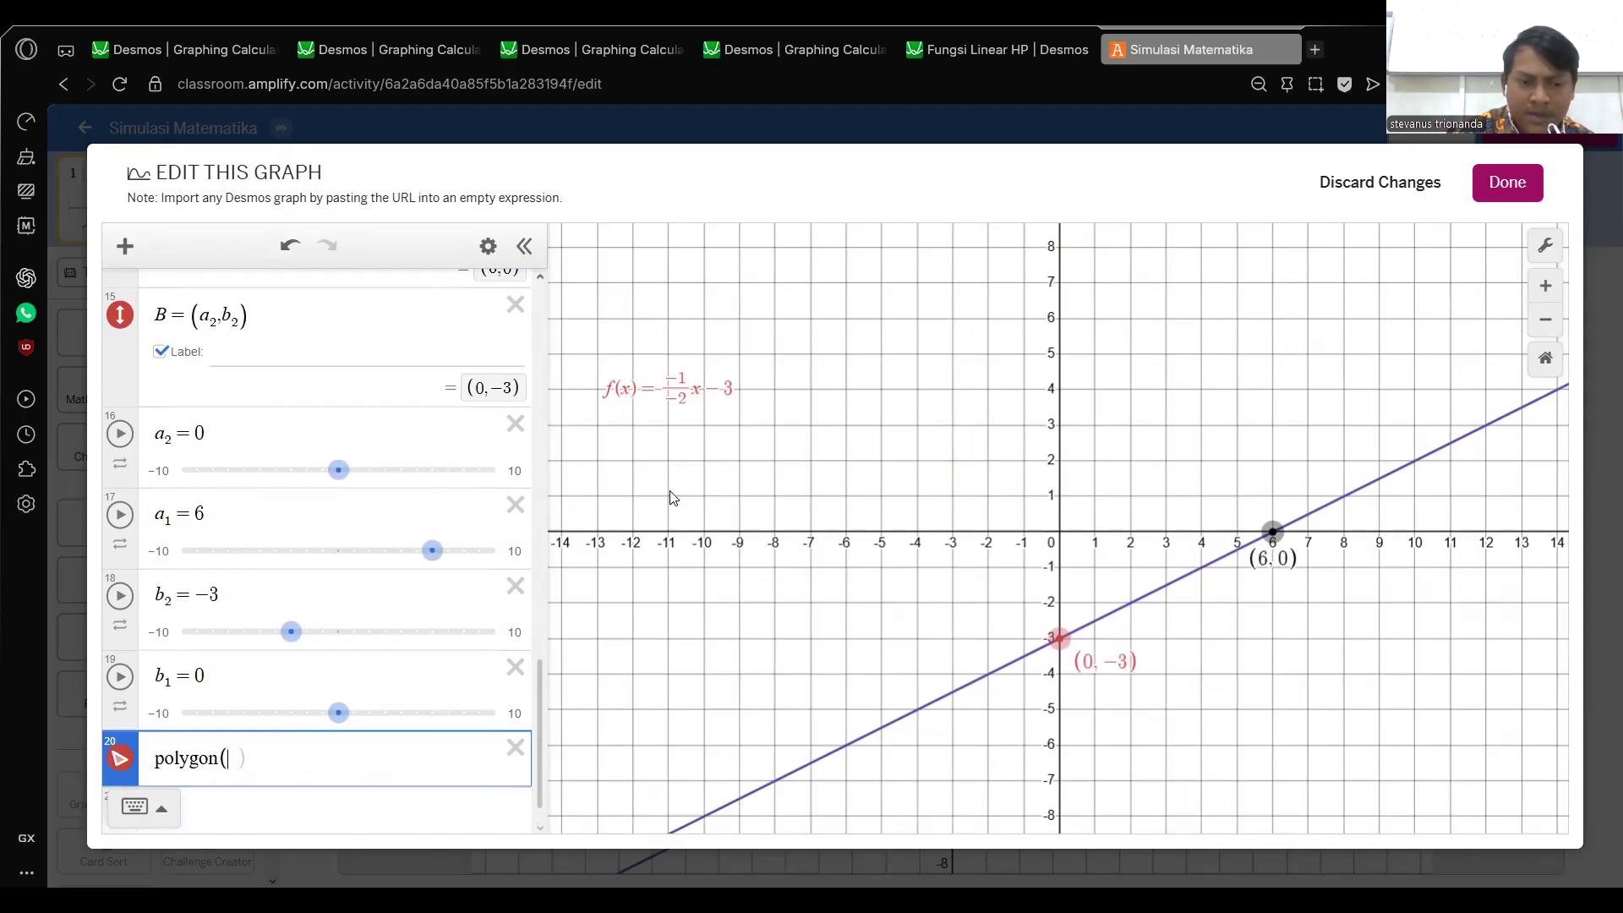
type("(")
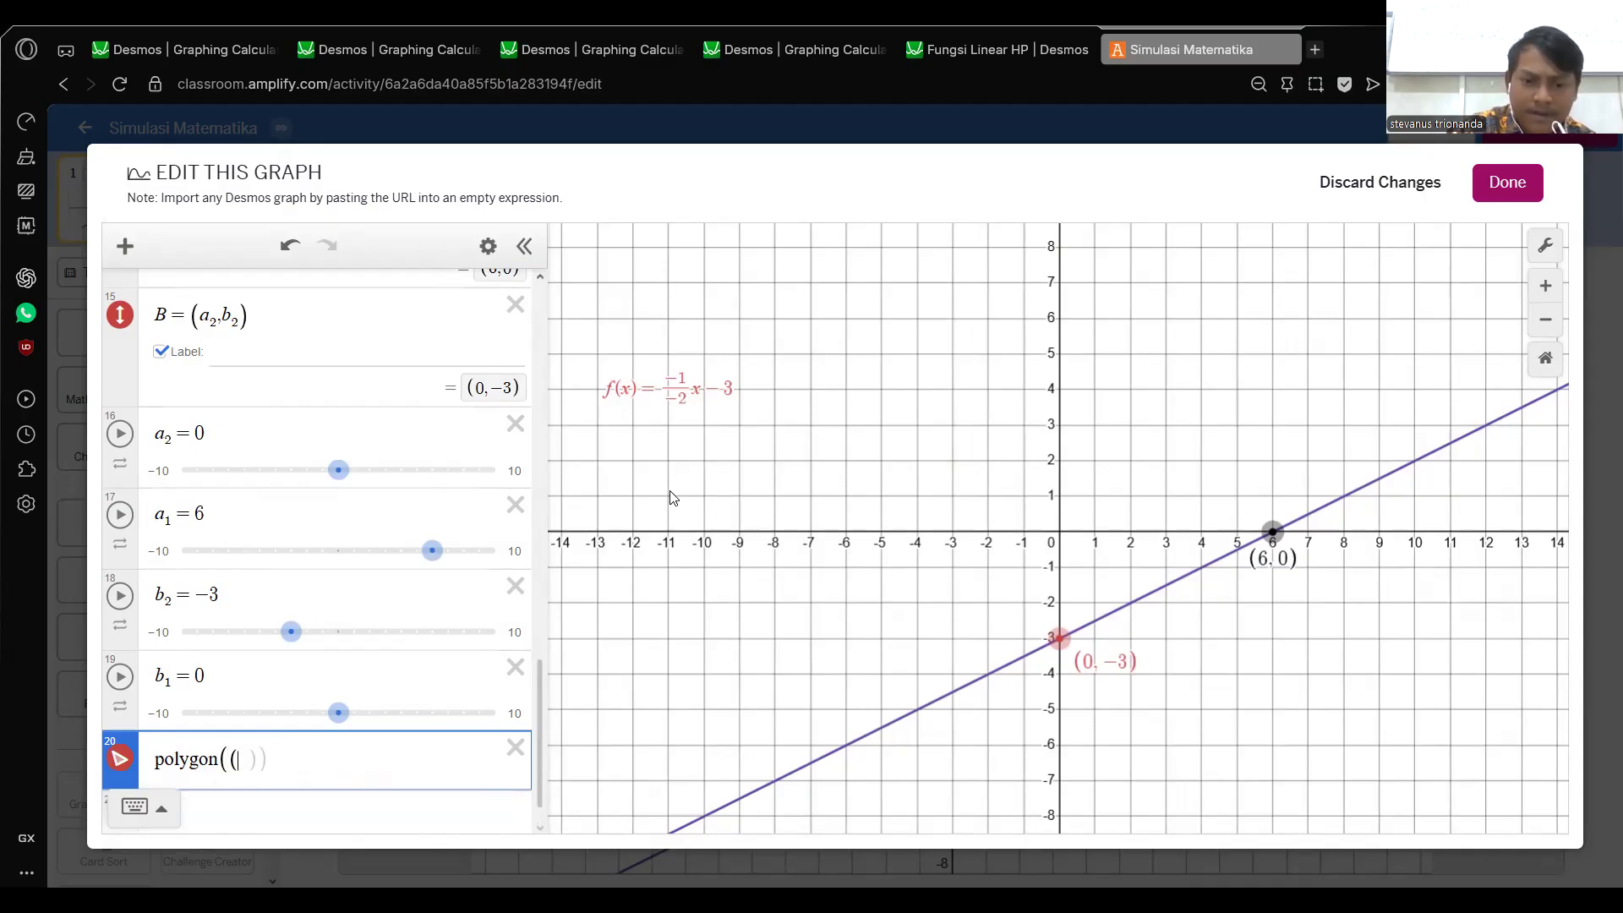
type("-11,")
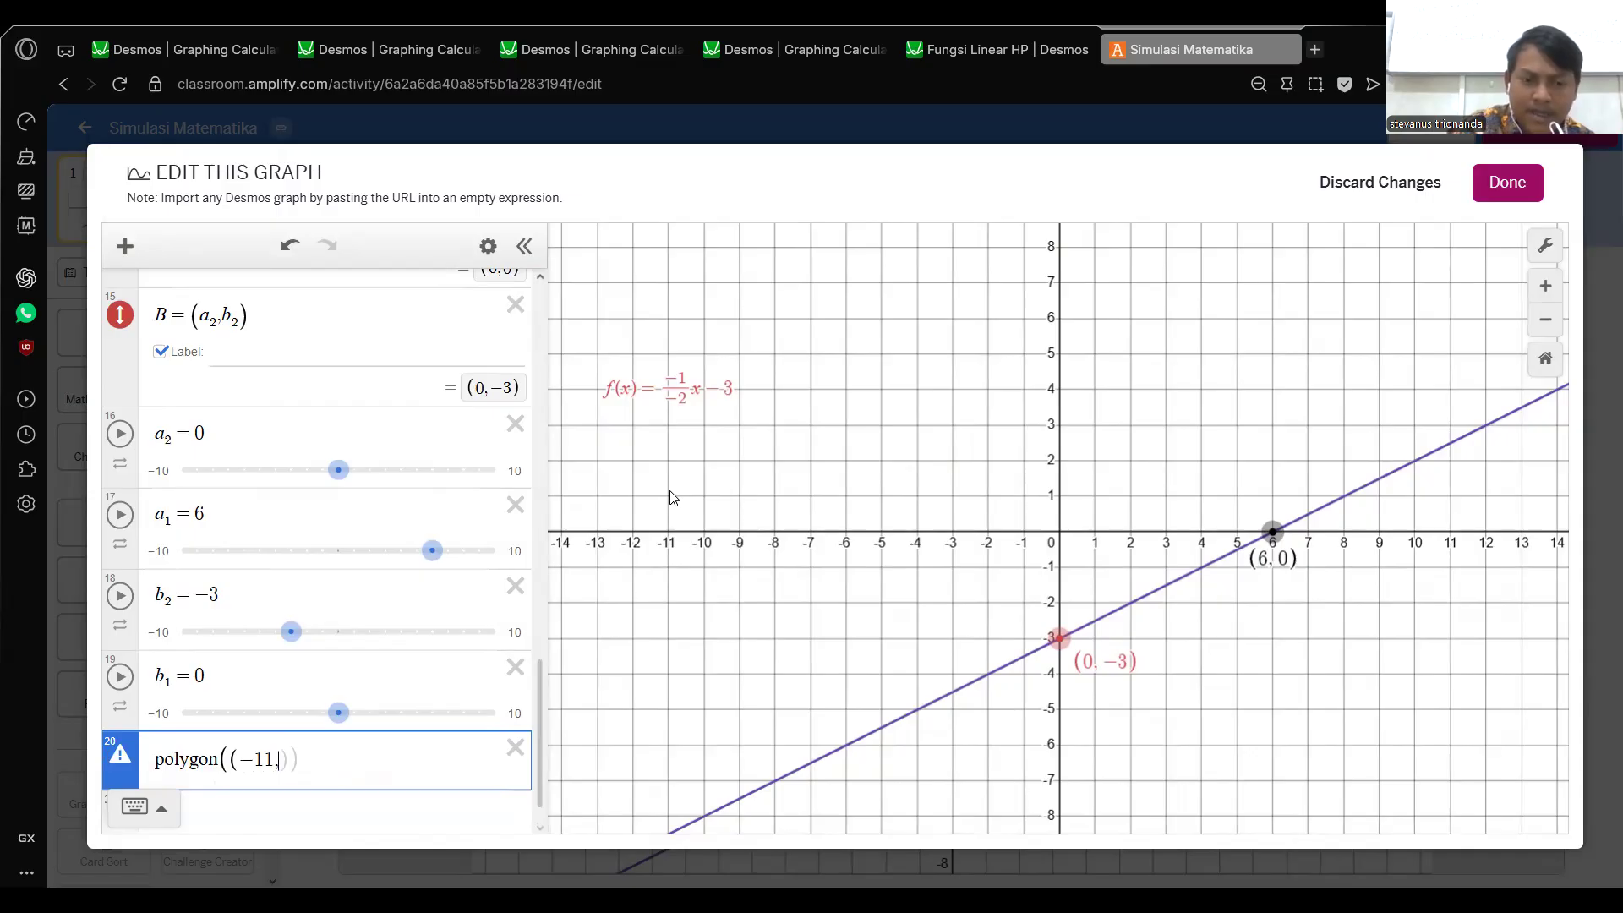
type("1),")
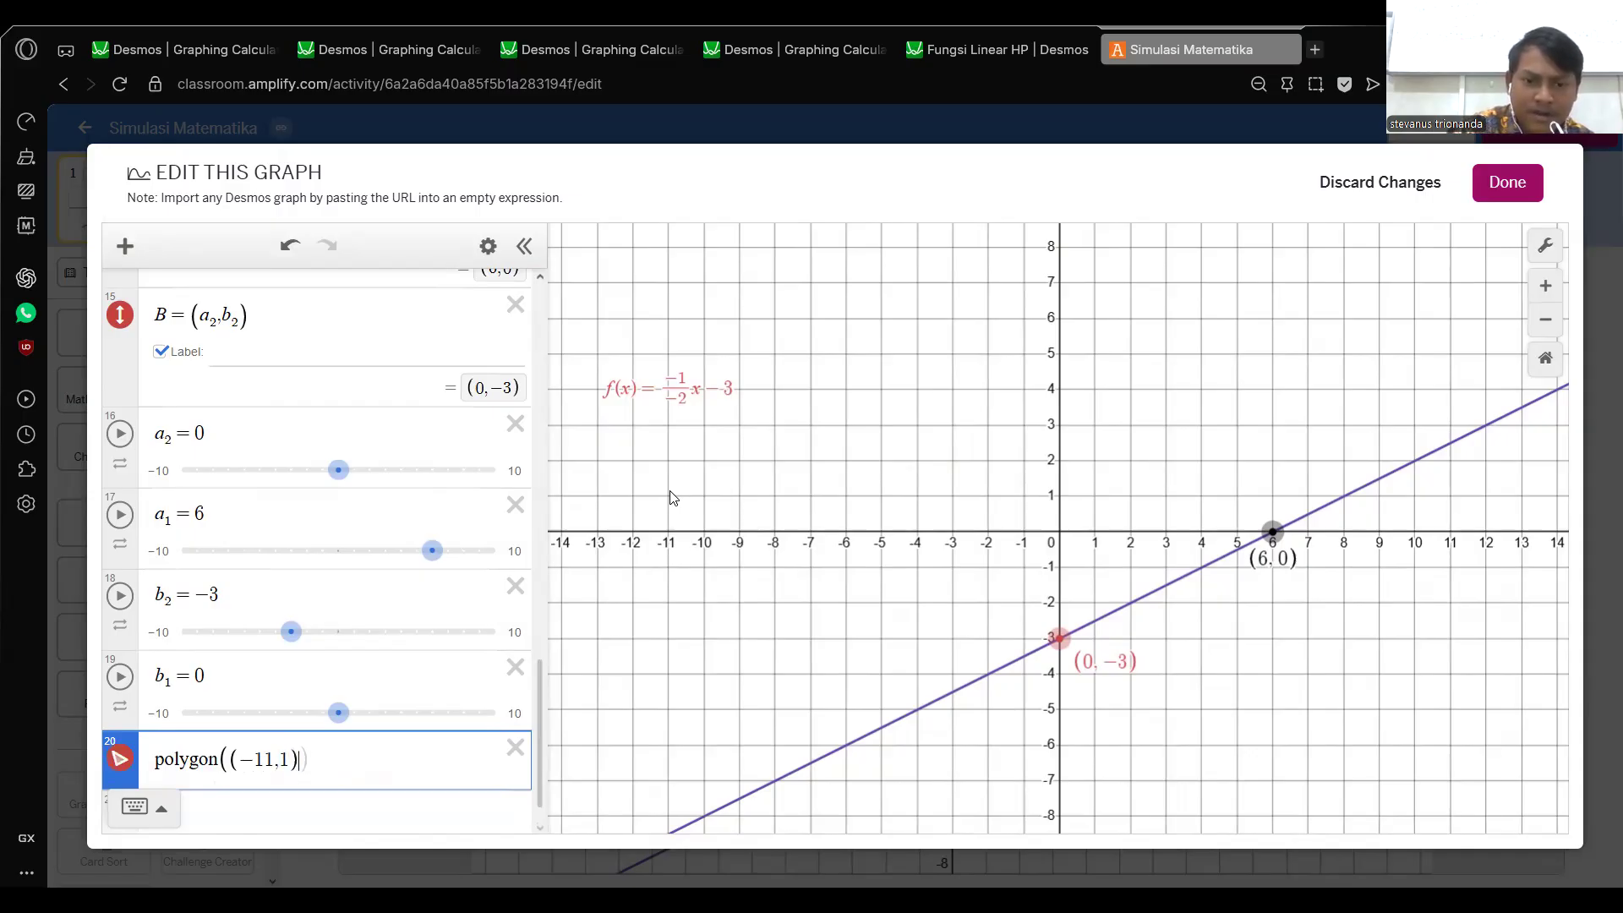
type("(-1,1")
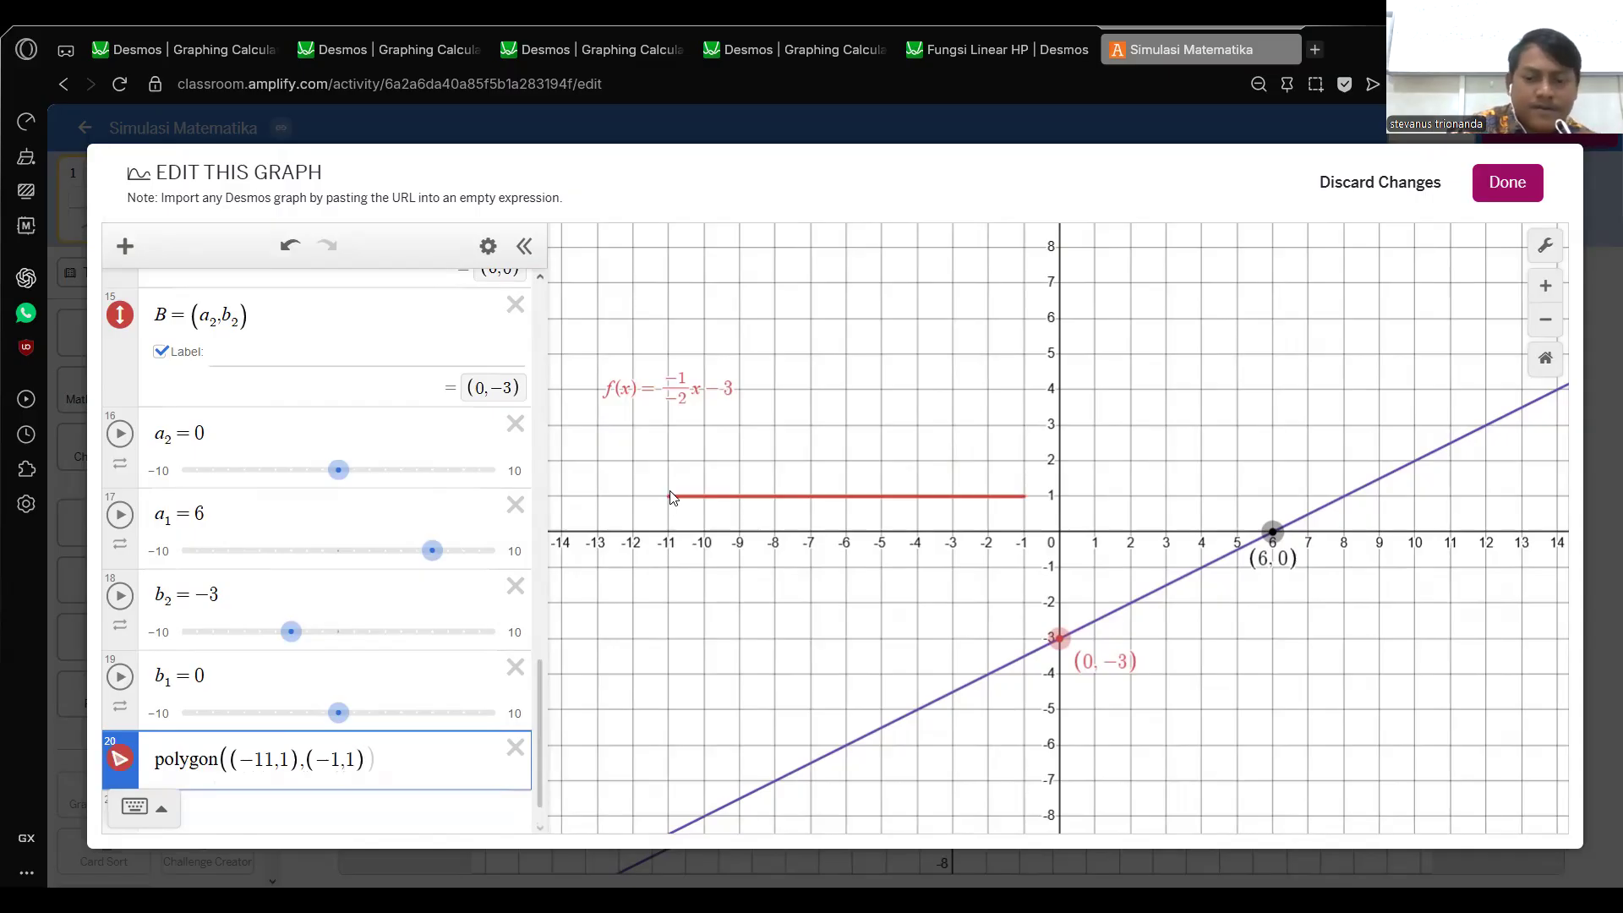
type(")")
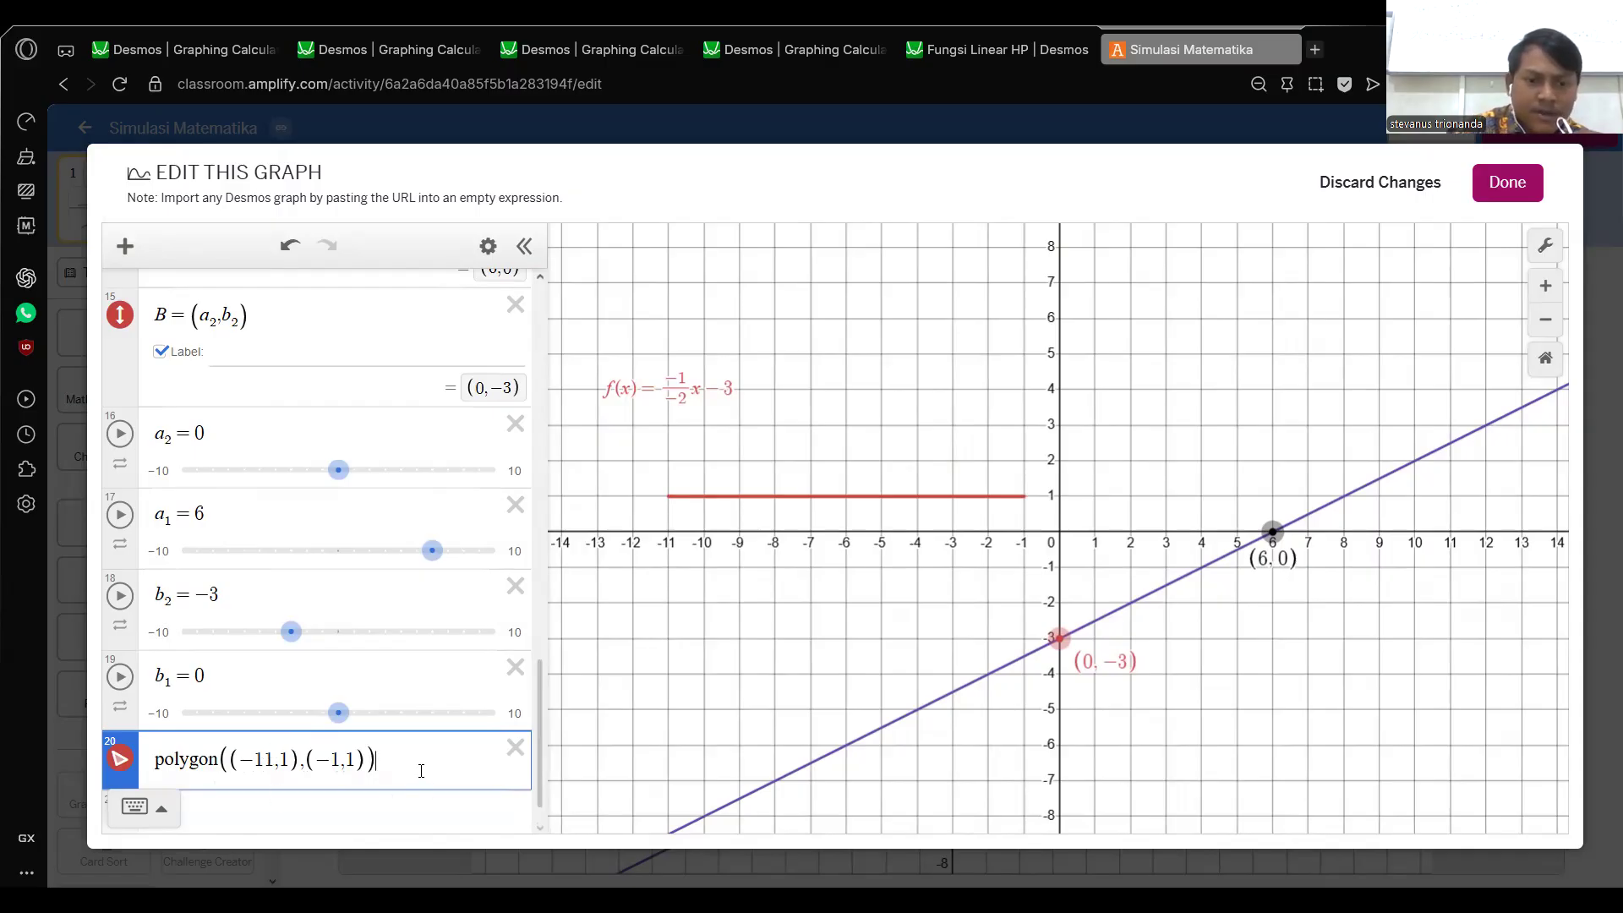
key("Return")
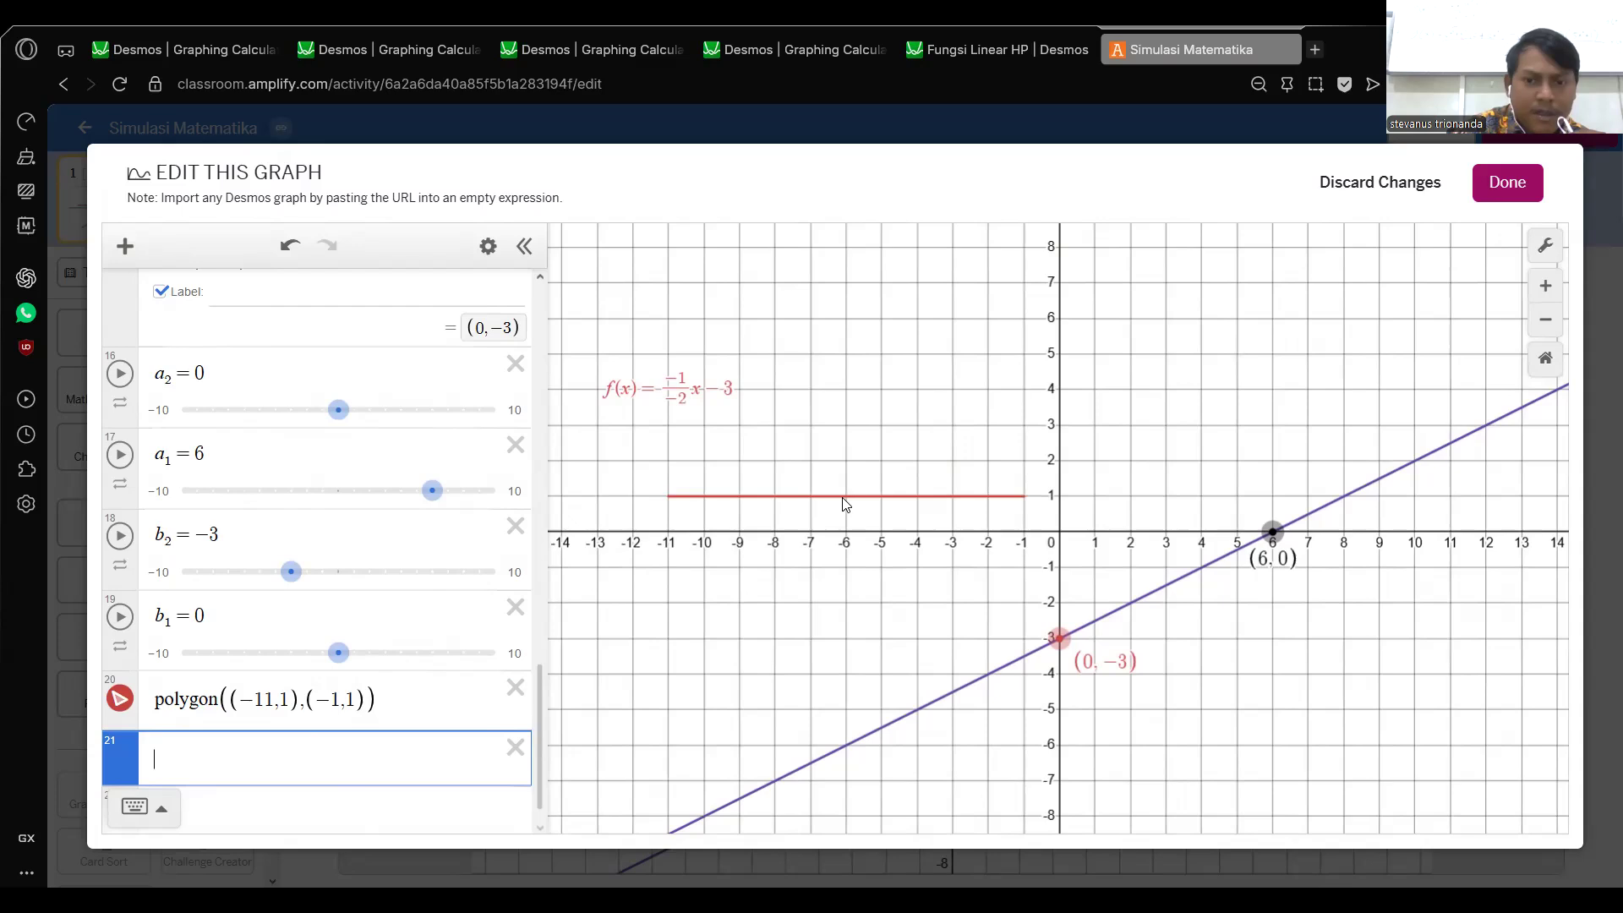
Add the point (-6,1) in the empty expression below the polygon, at the middle of the track segment.
scroll(276, 744, "up", 4)
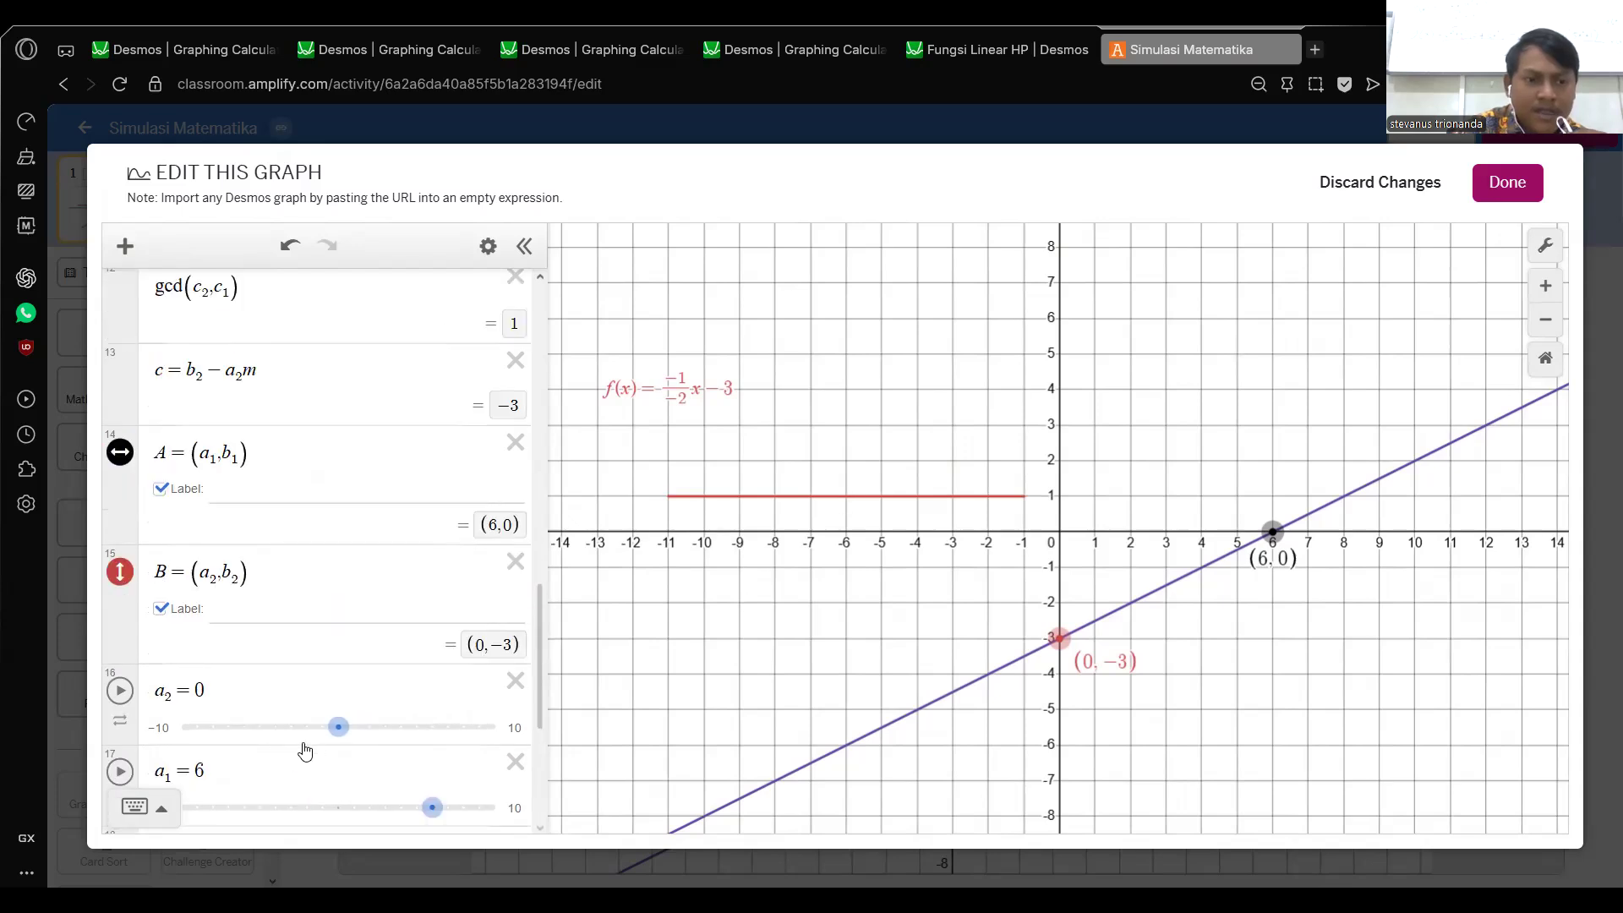
scroll(338, 725, "down", 1)
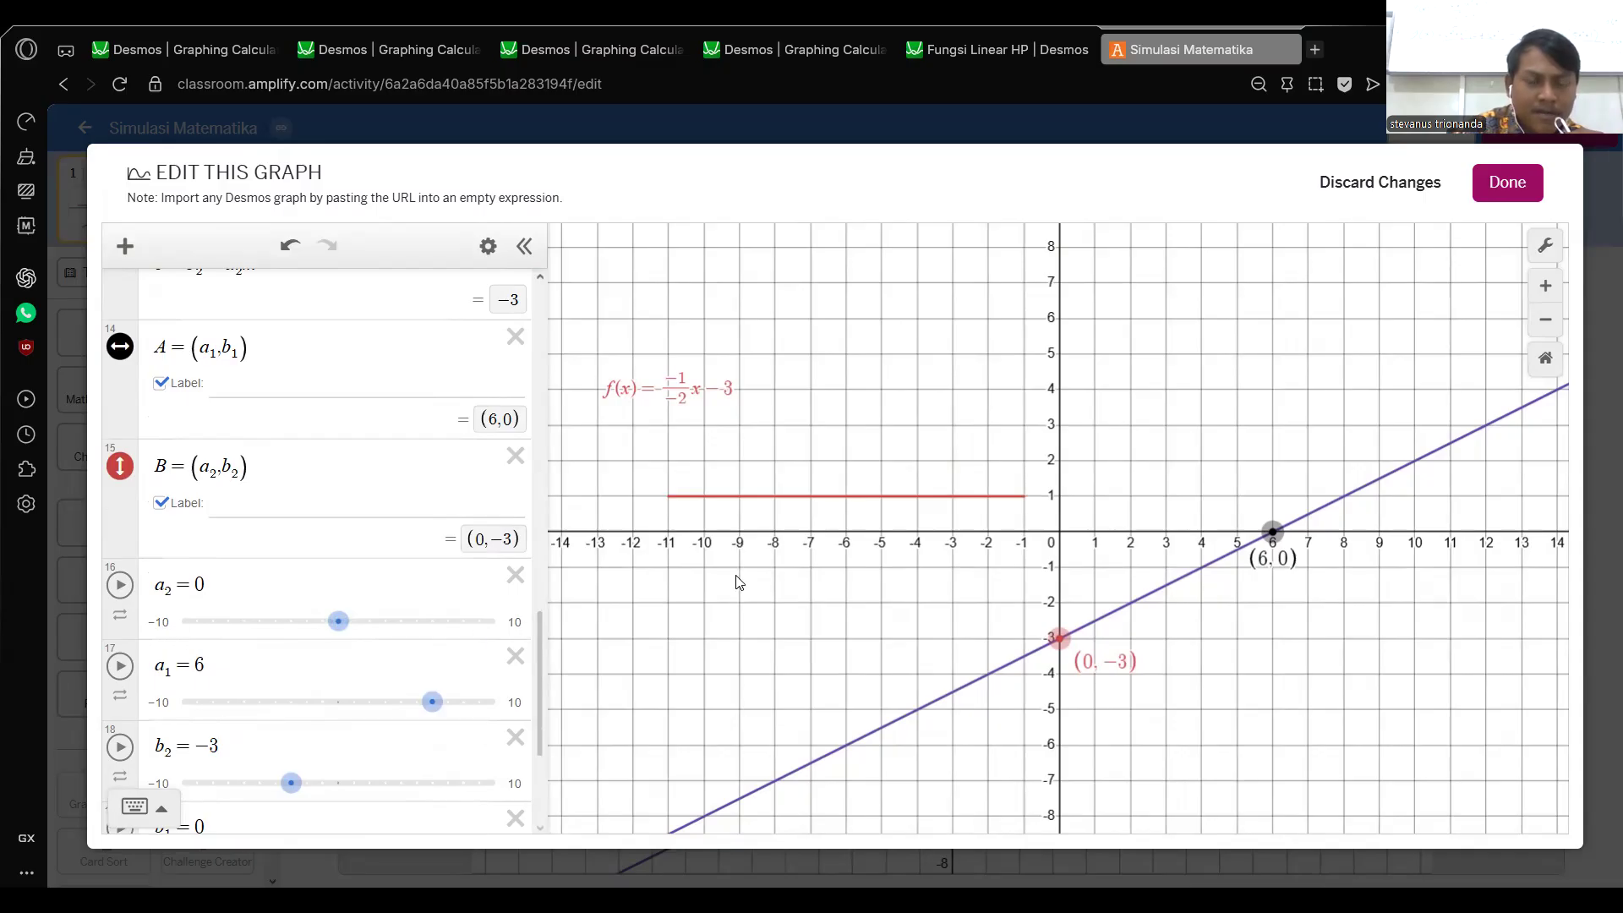
scroll(333, 721, "down", 3)
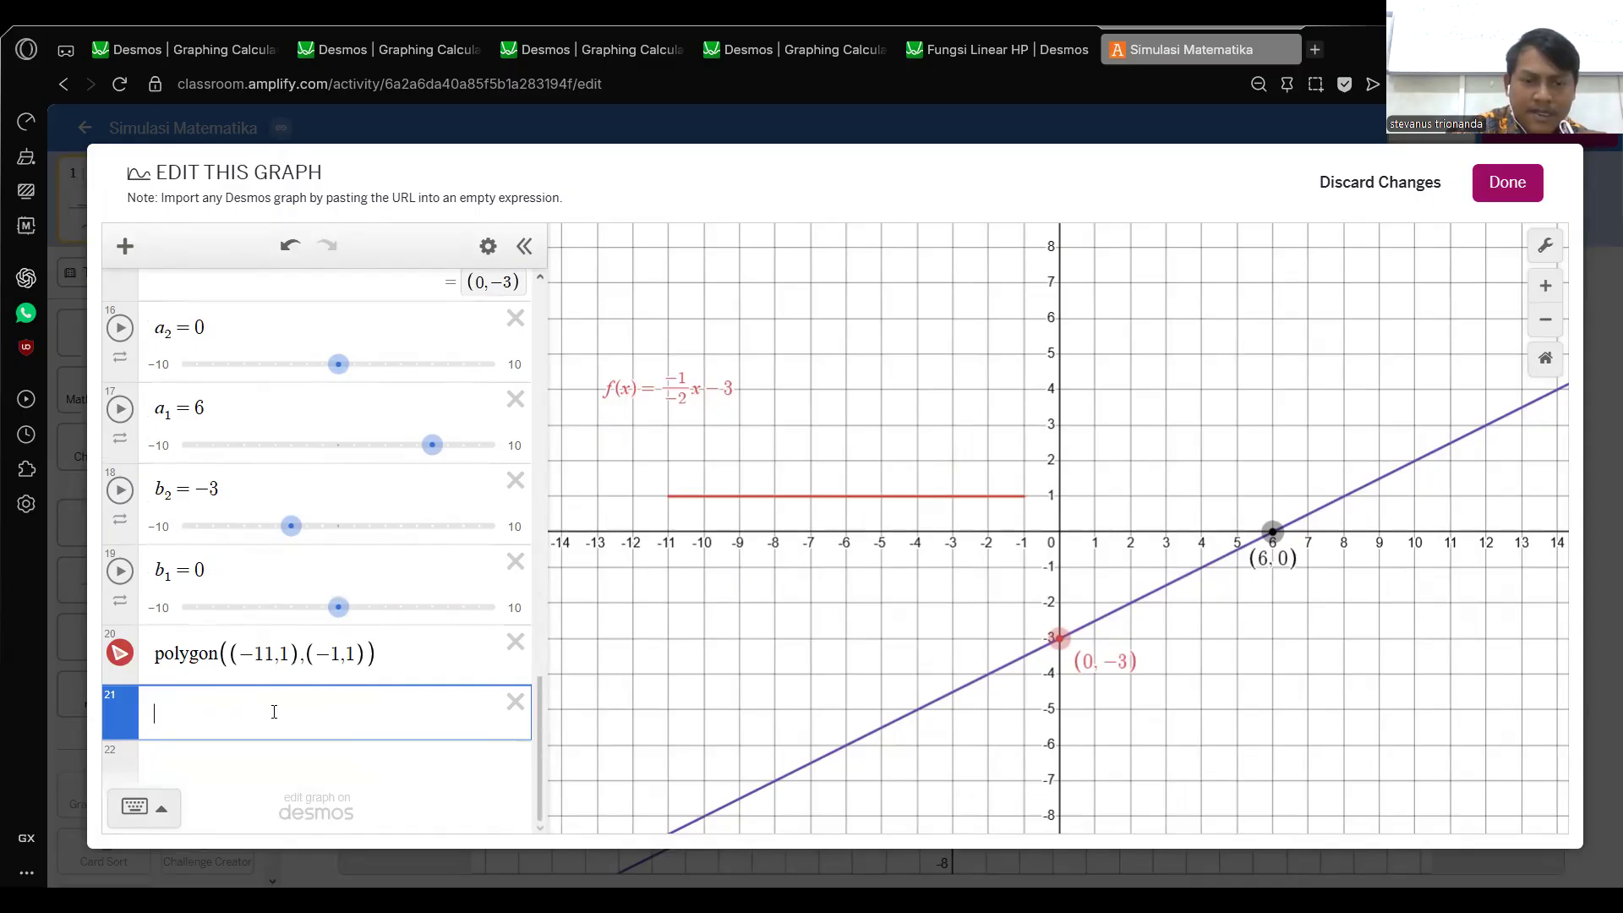
type("(")
type("-6")
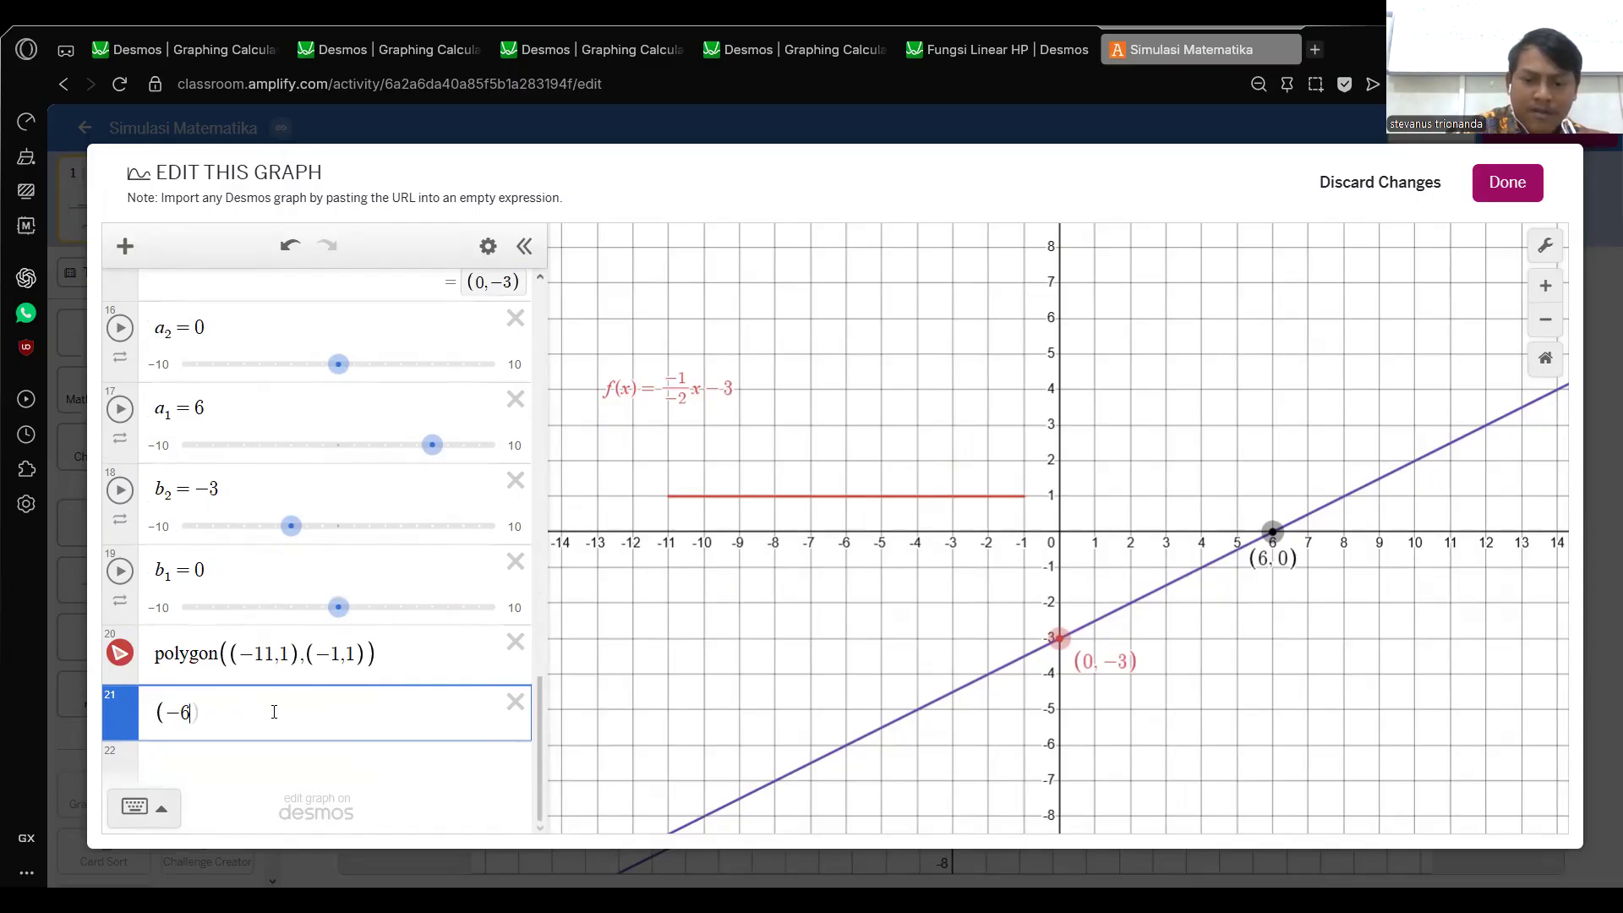
type(",1")
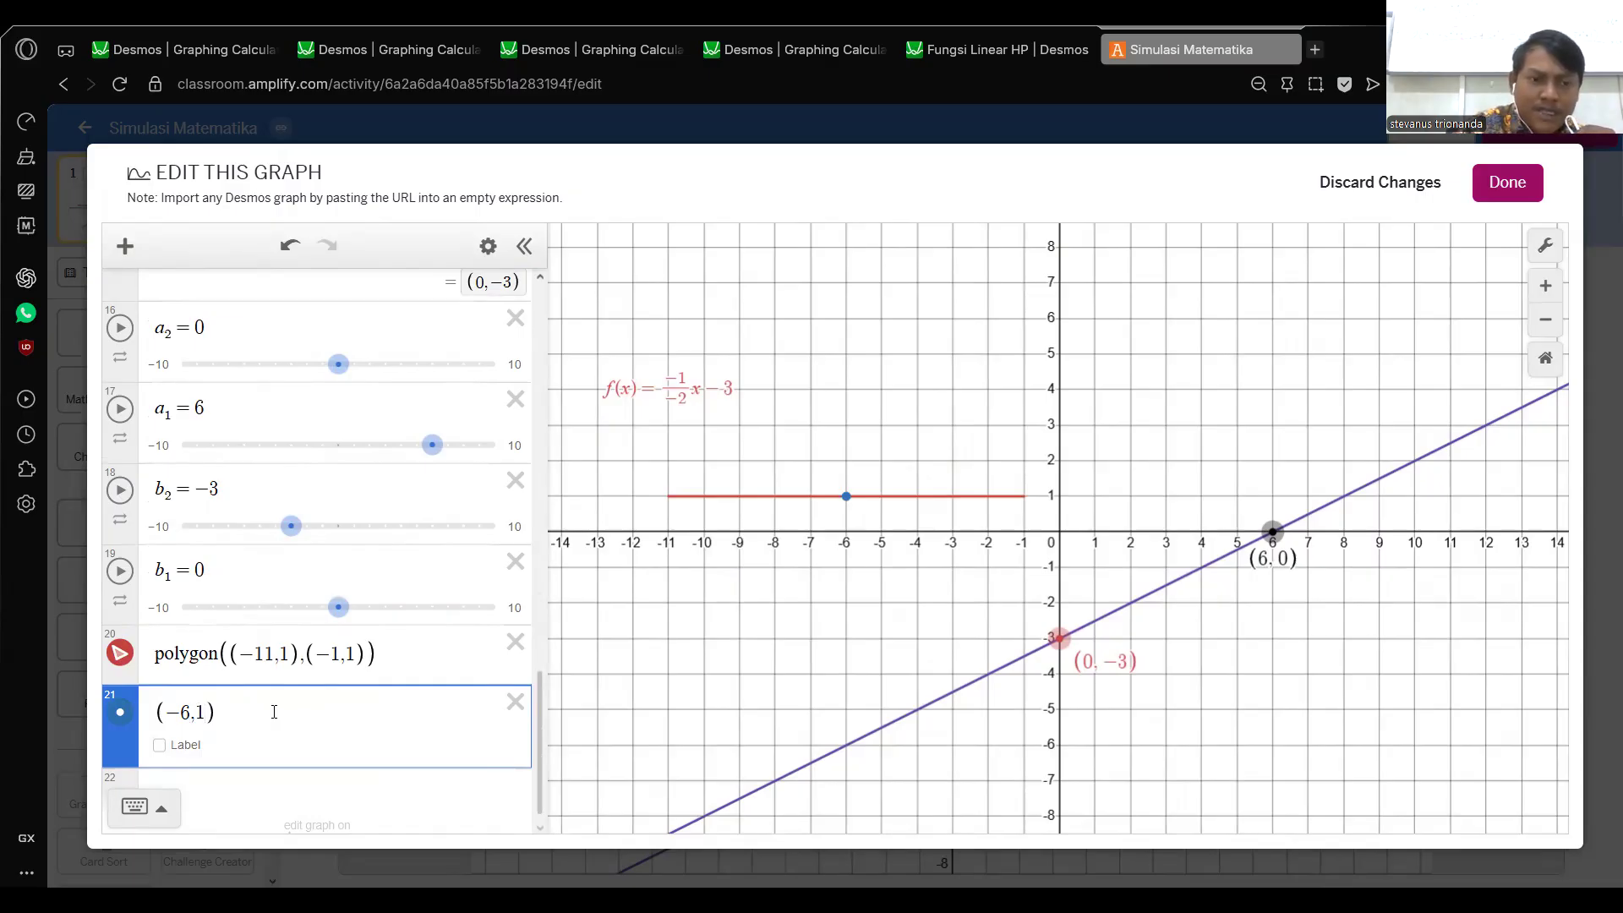
Add b_2 to the new point's x-coordinate so its expression reads (-6+b_2,1).
type("+")
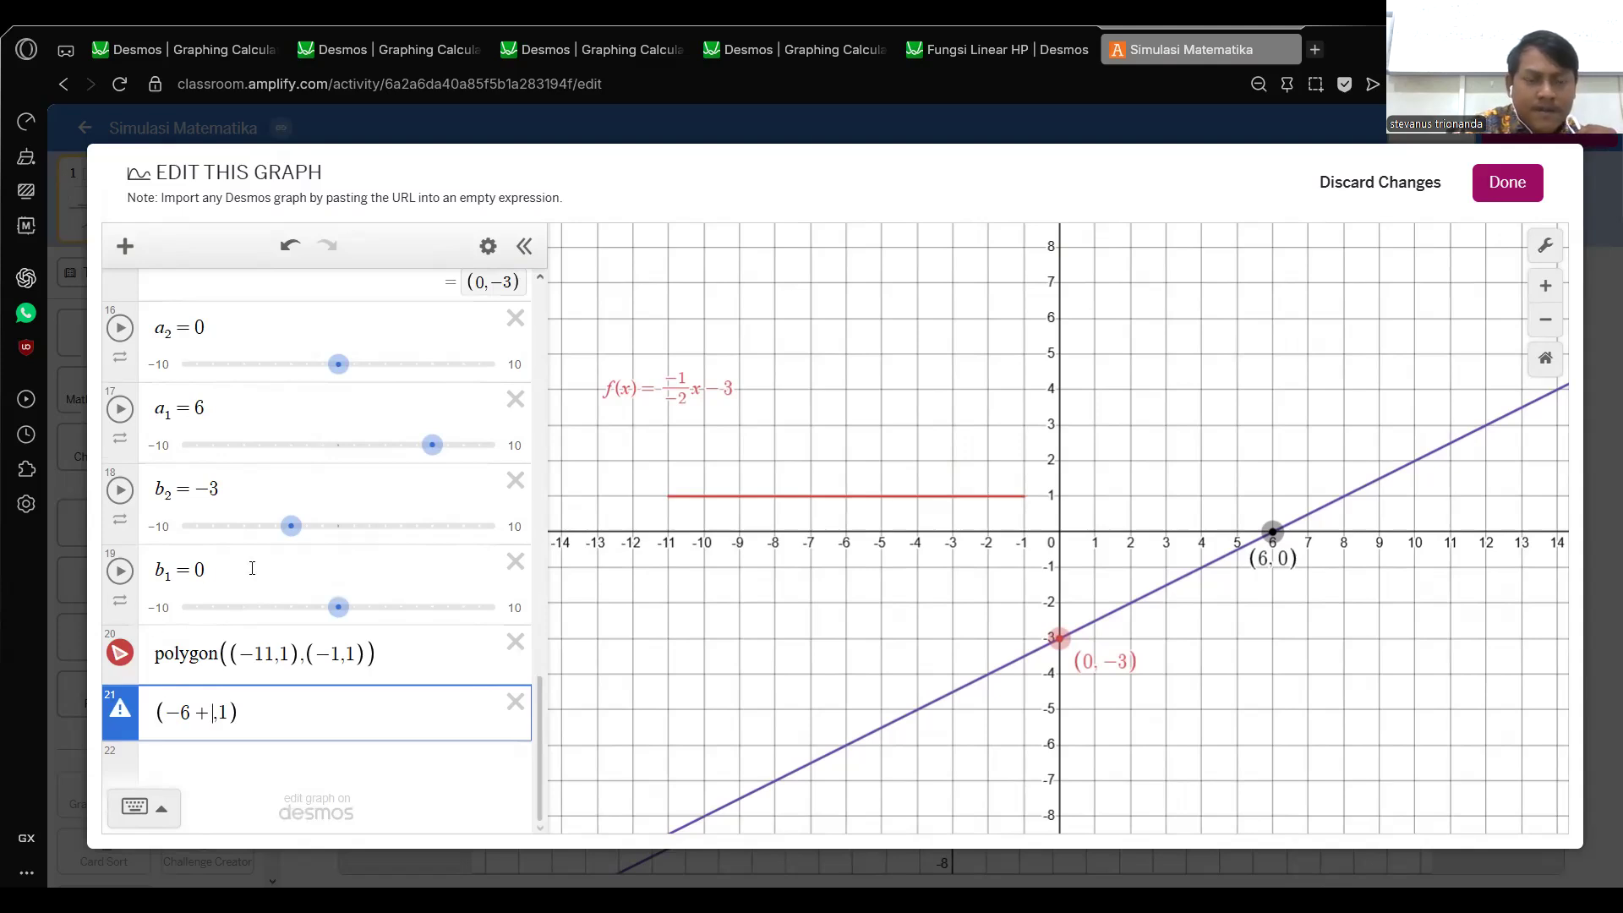
scroll(254, 584, "up", 5)
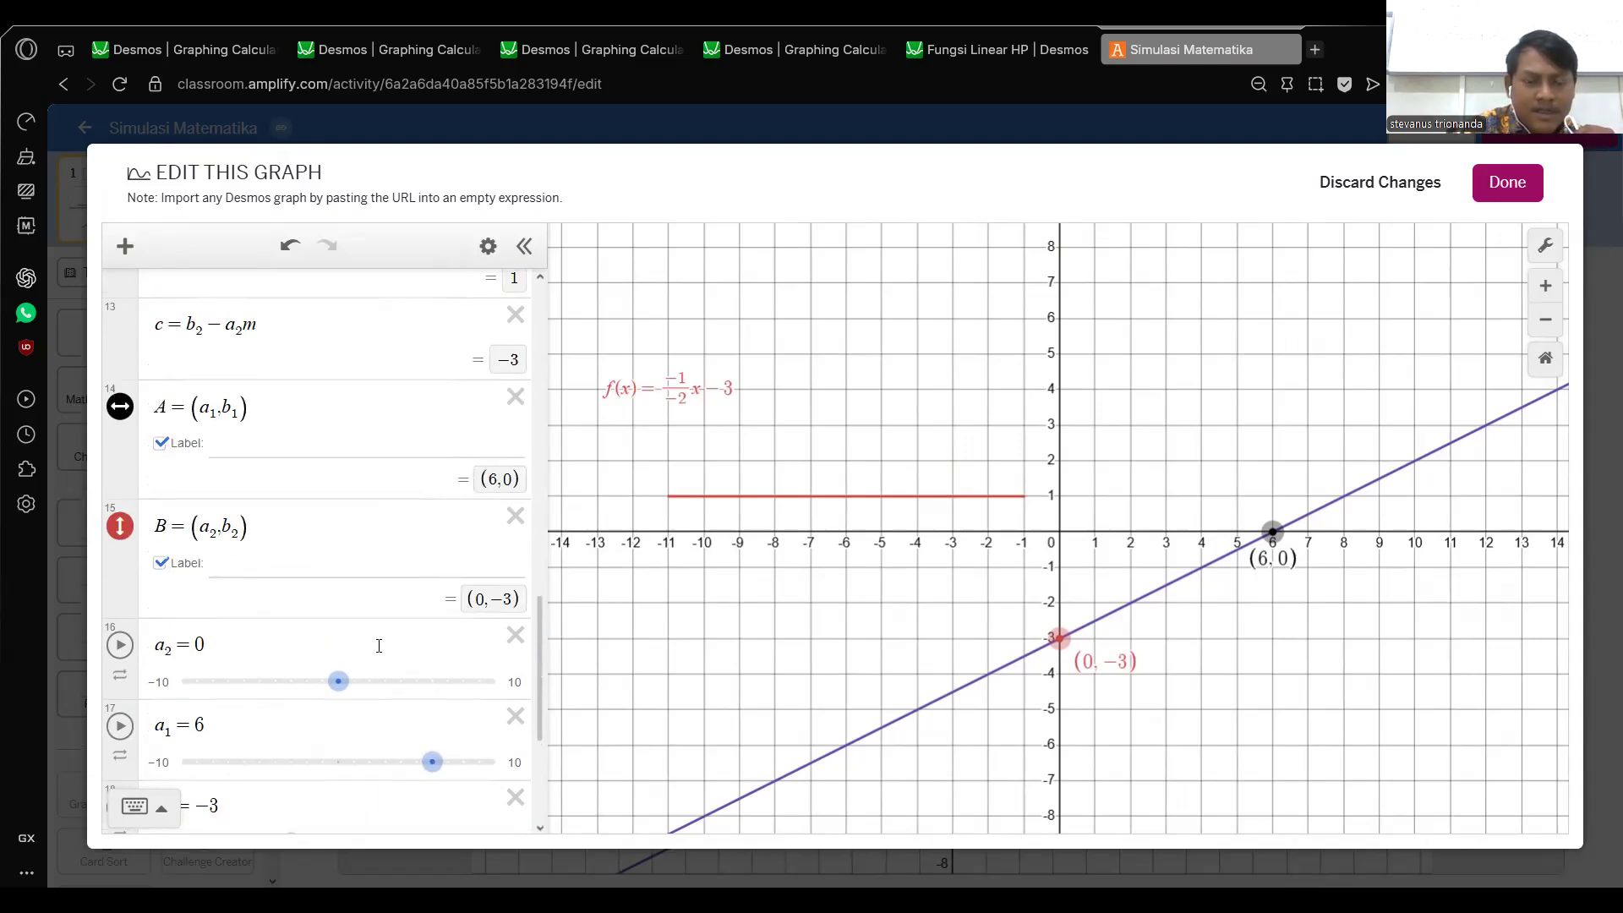
scroll(359, 642, "up", 8)
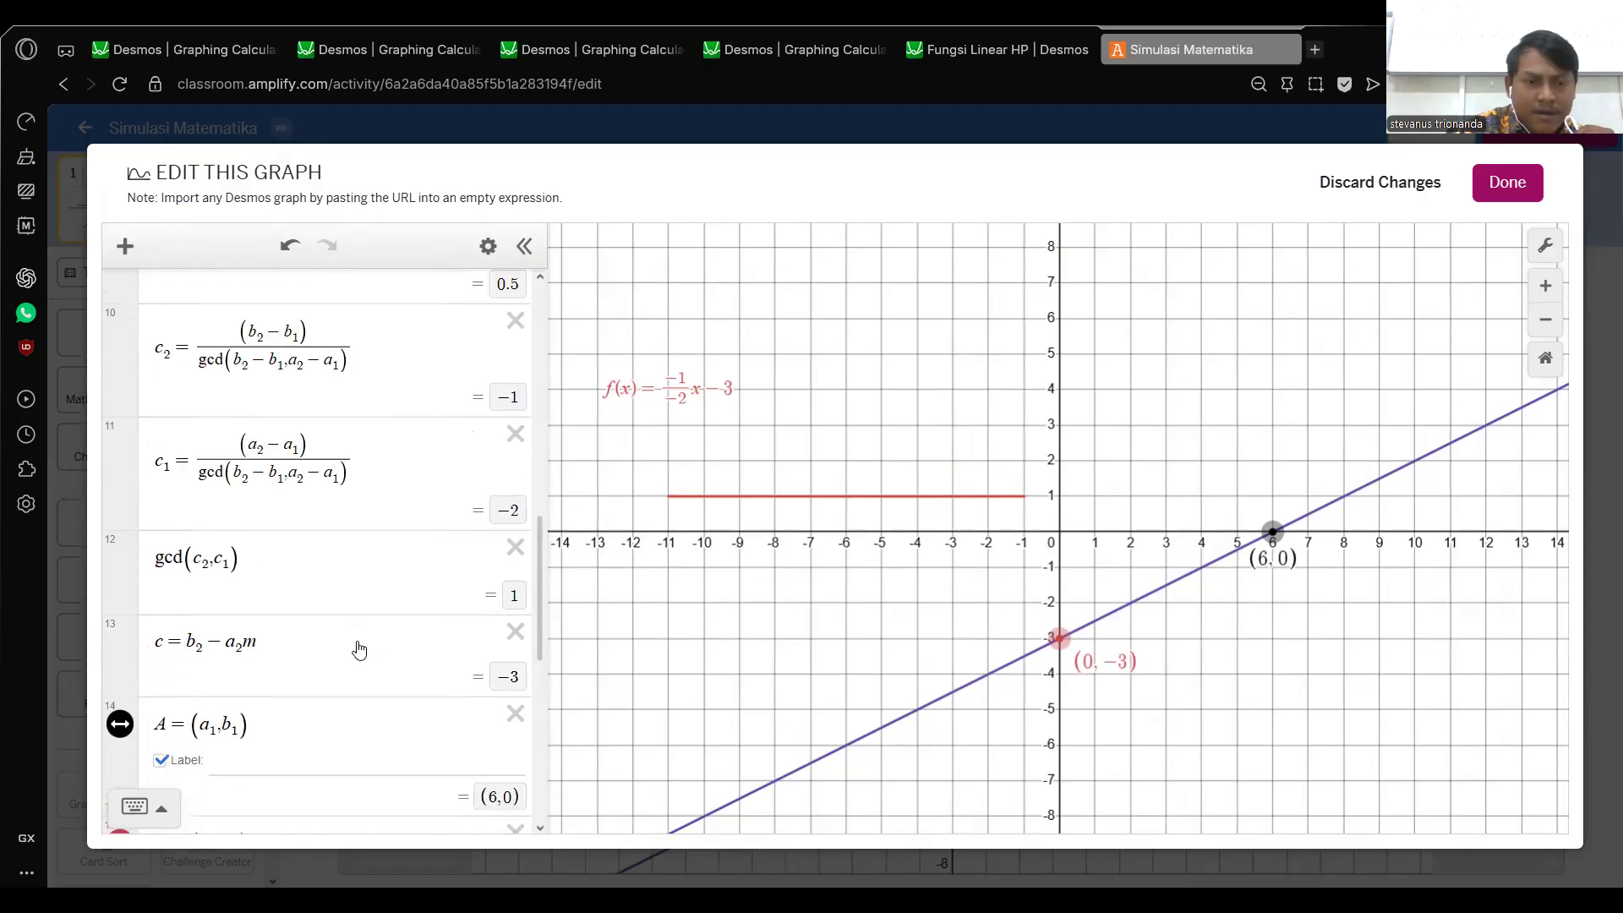
scroll(253, 427, "up", 1)
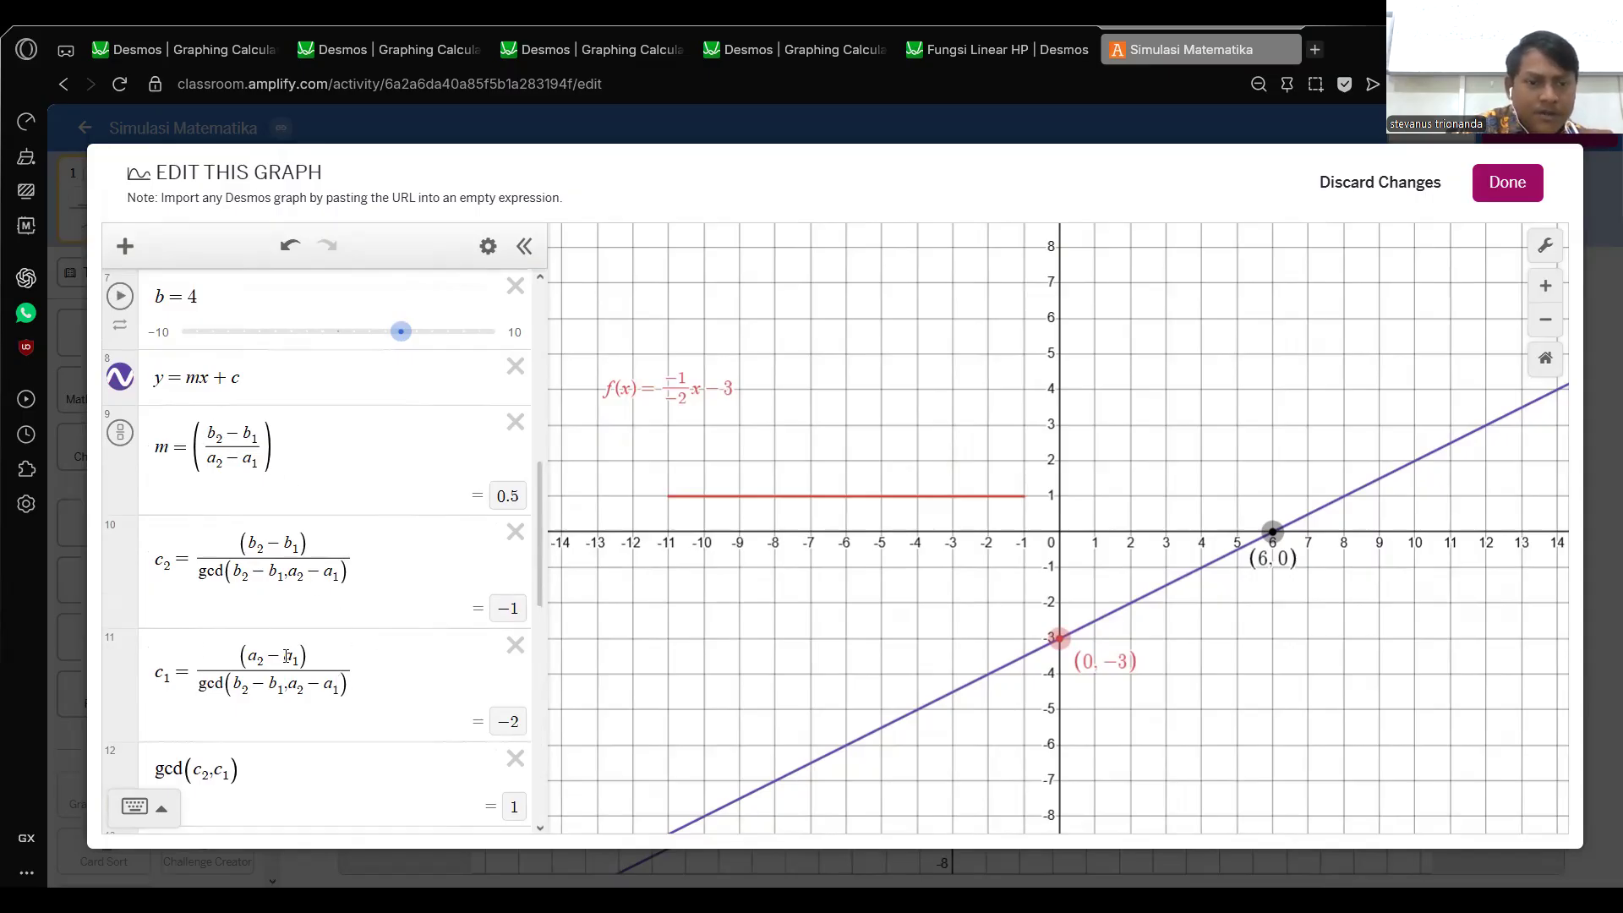
scroll(287, 656, "down", 5)
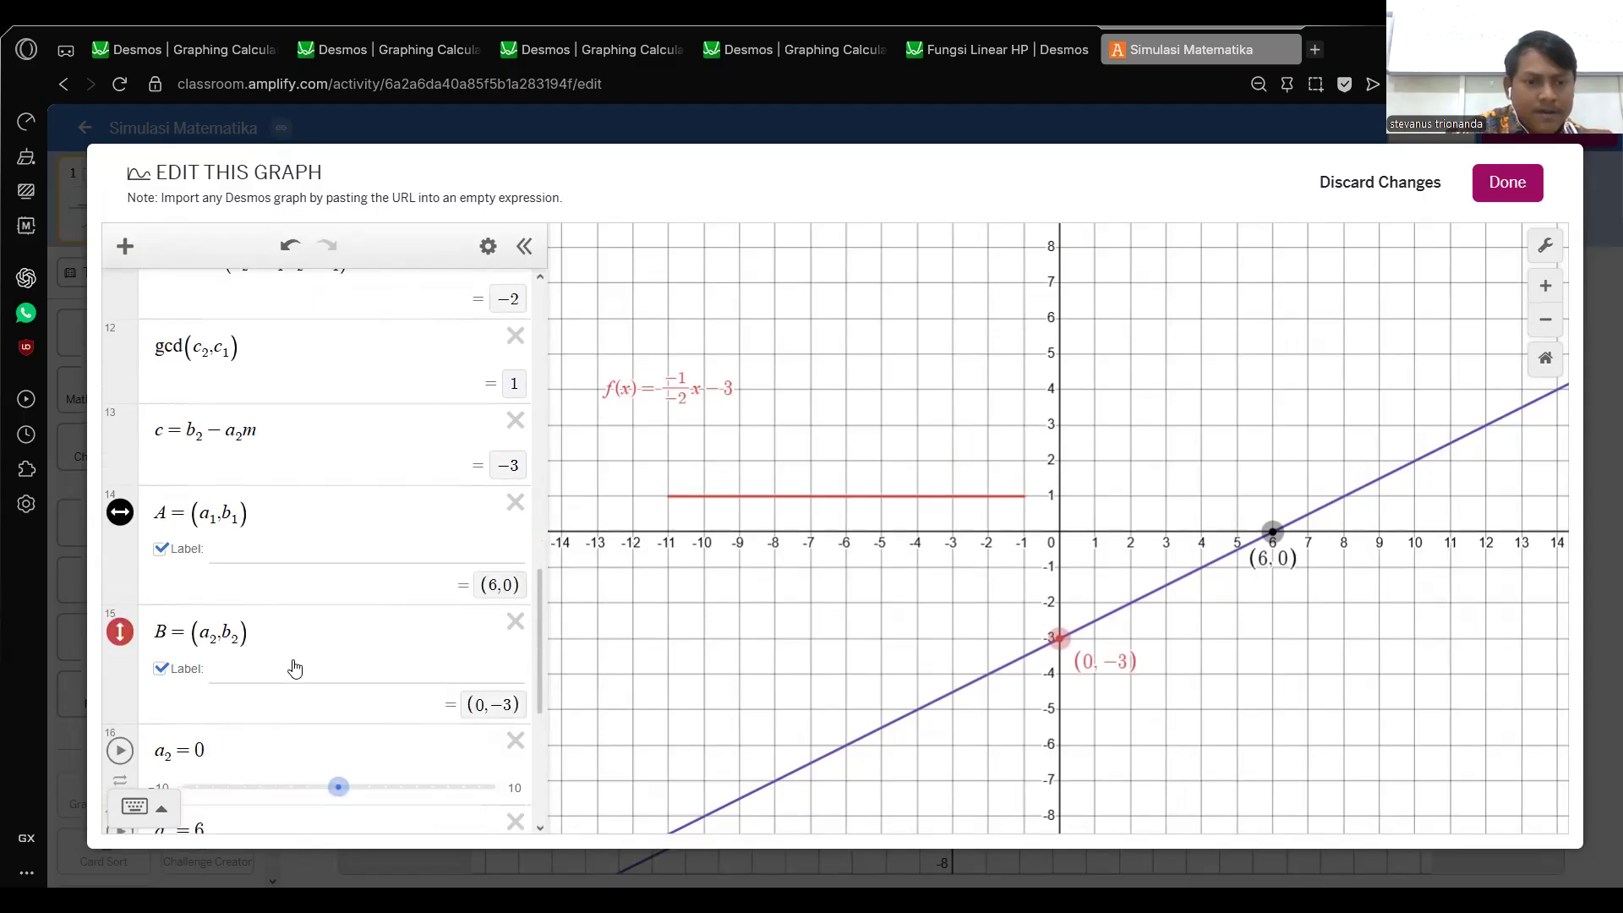
scroll(295, 669, "down", 5)
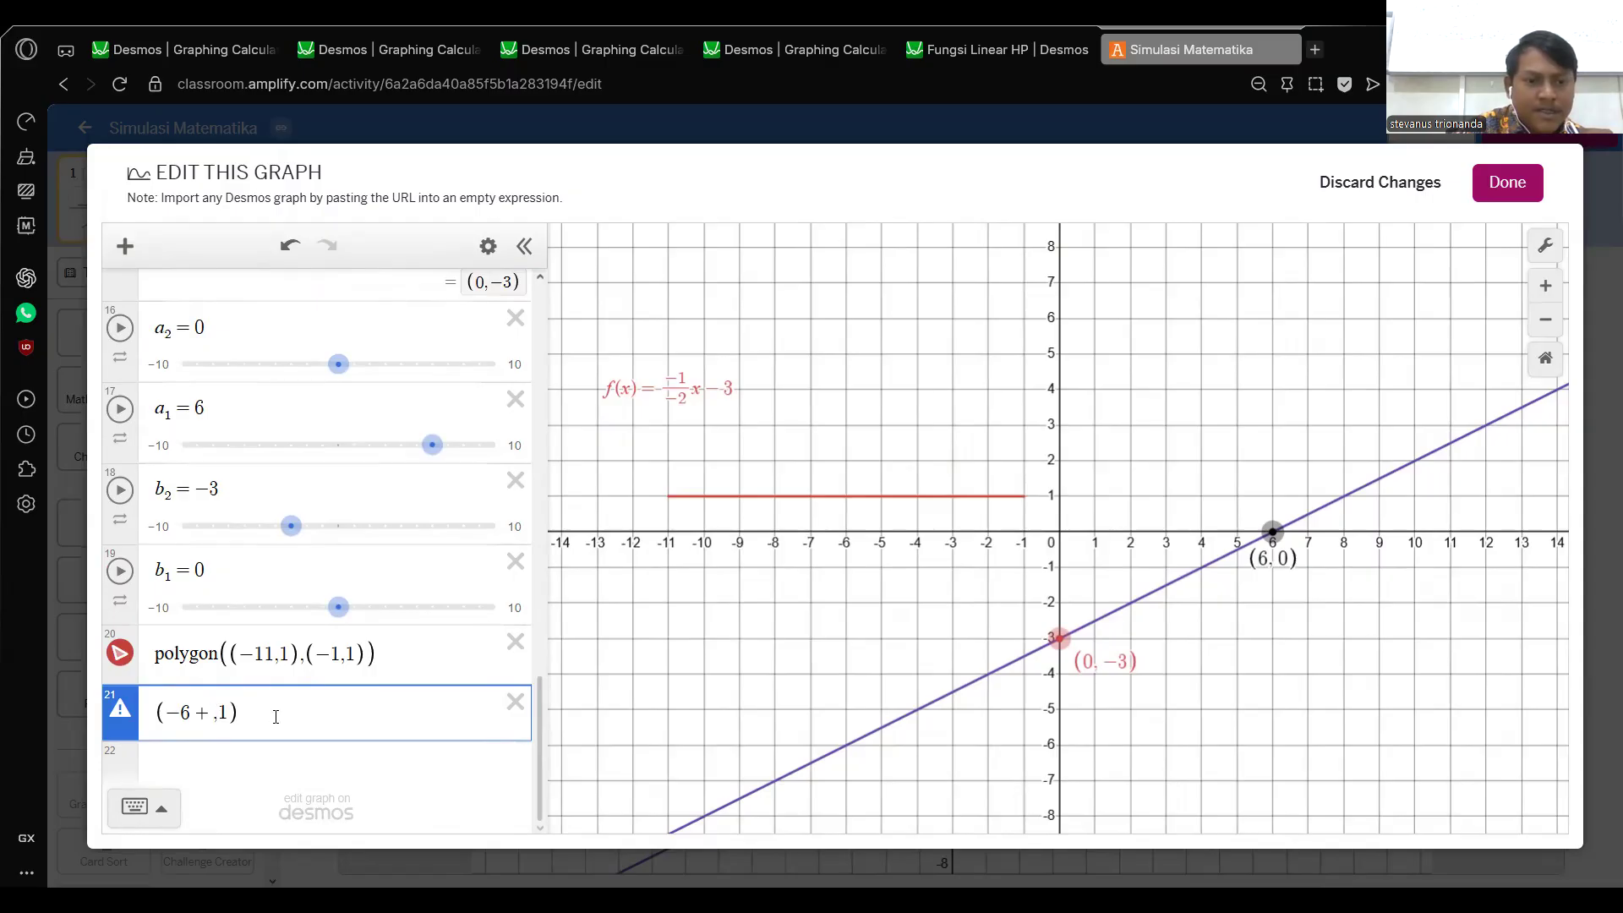
type("b2")
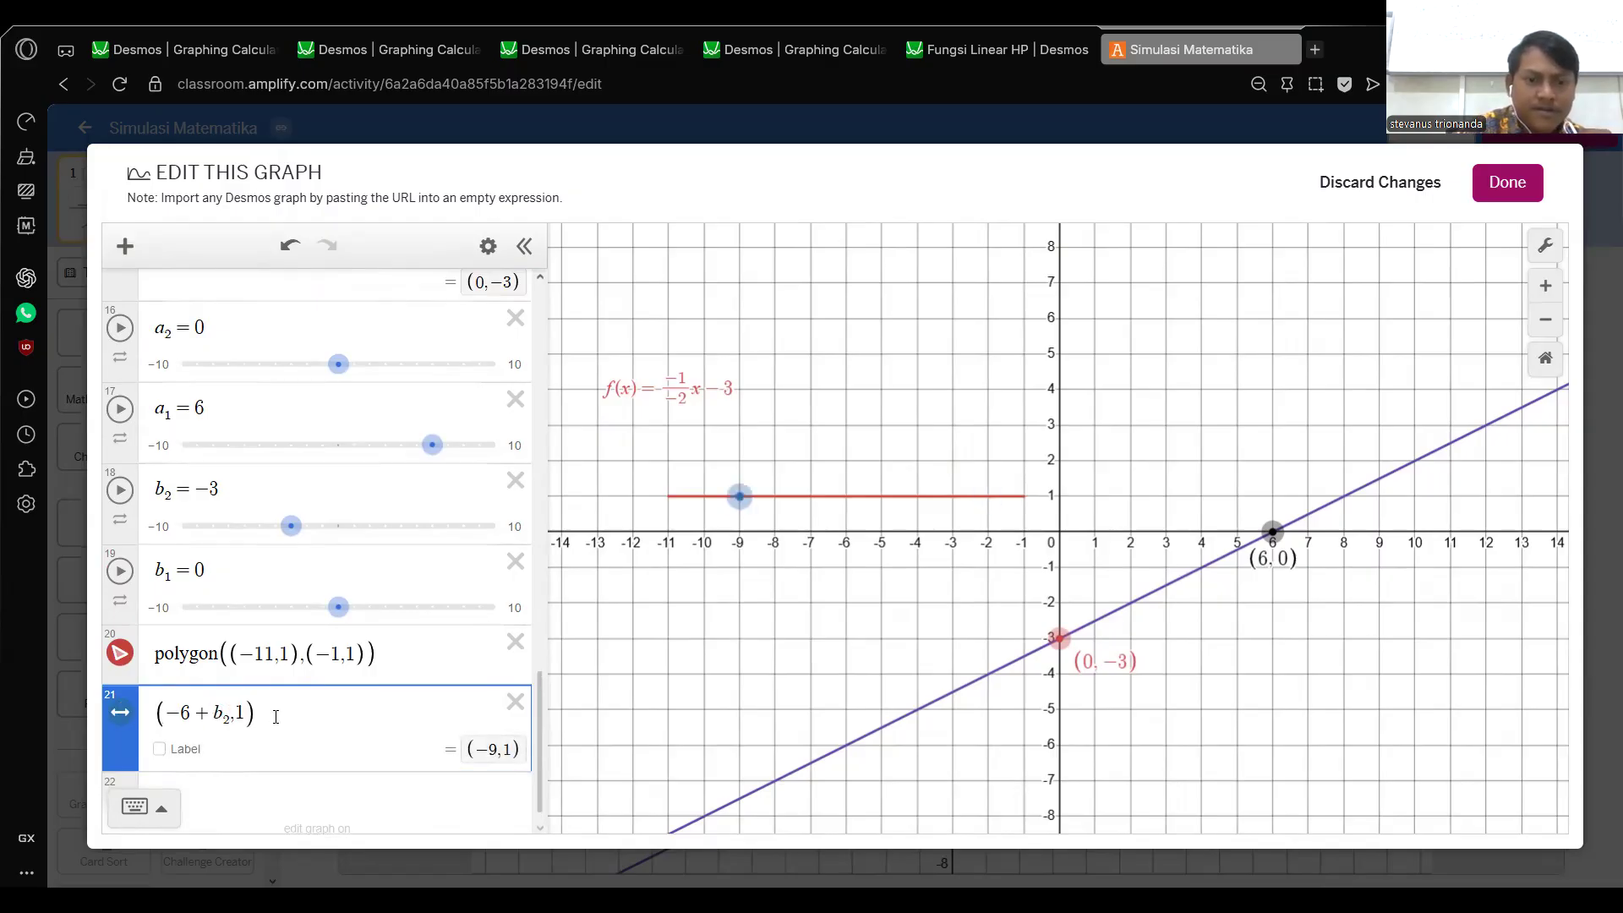
Show the track point's label, slide the point to (-7, 1), and set the label text to "c = ${c}".
left_click(221, 748)
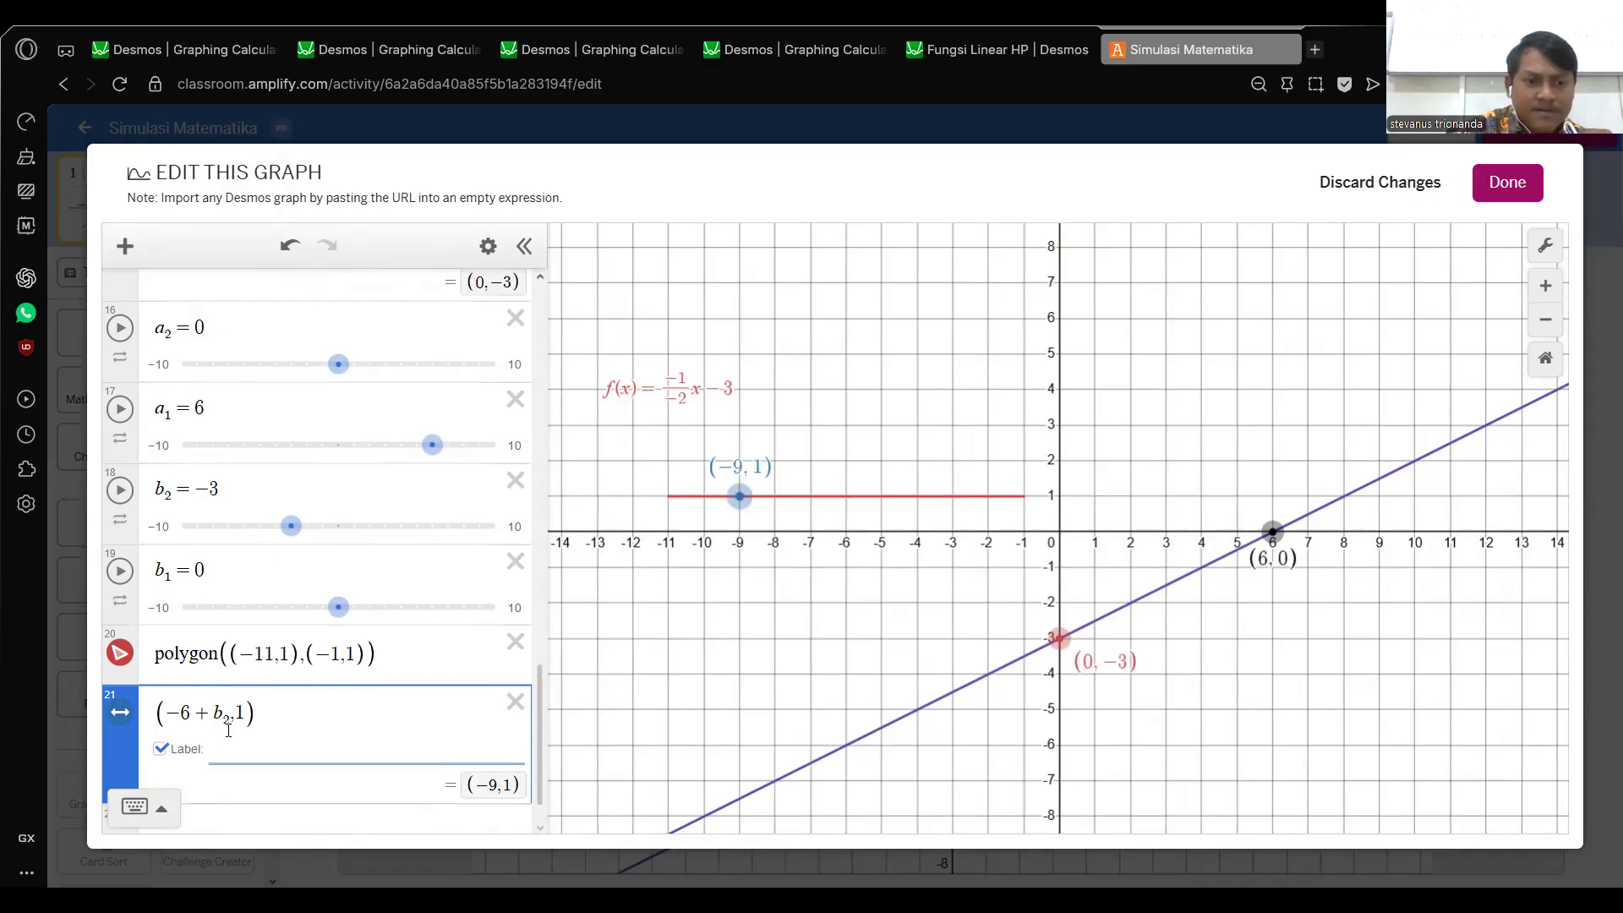
left_click_drag(739, 497, 778, 528)
left_click(230, 748)
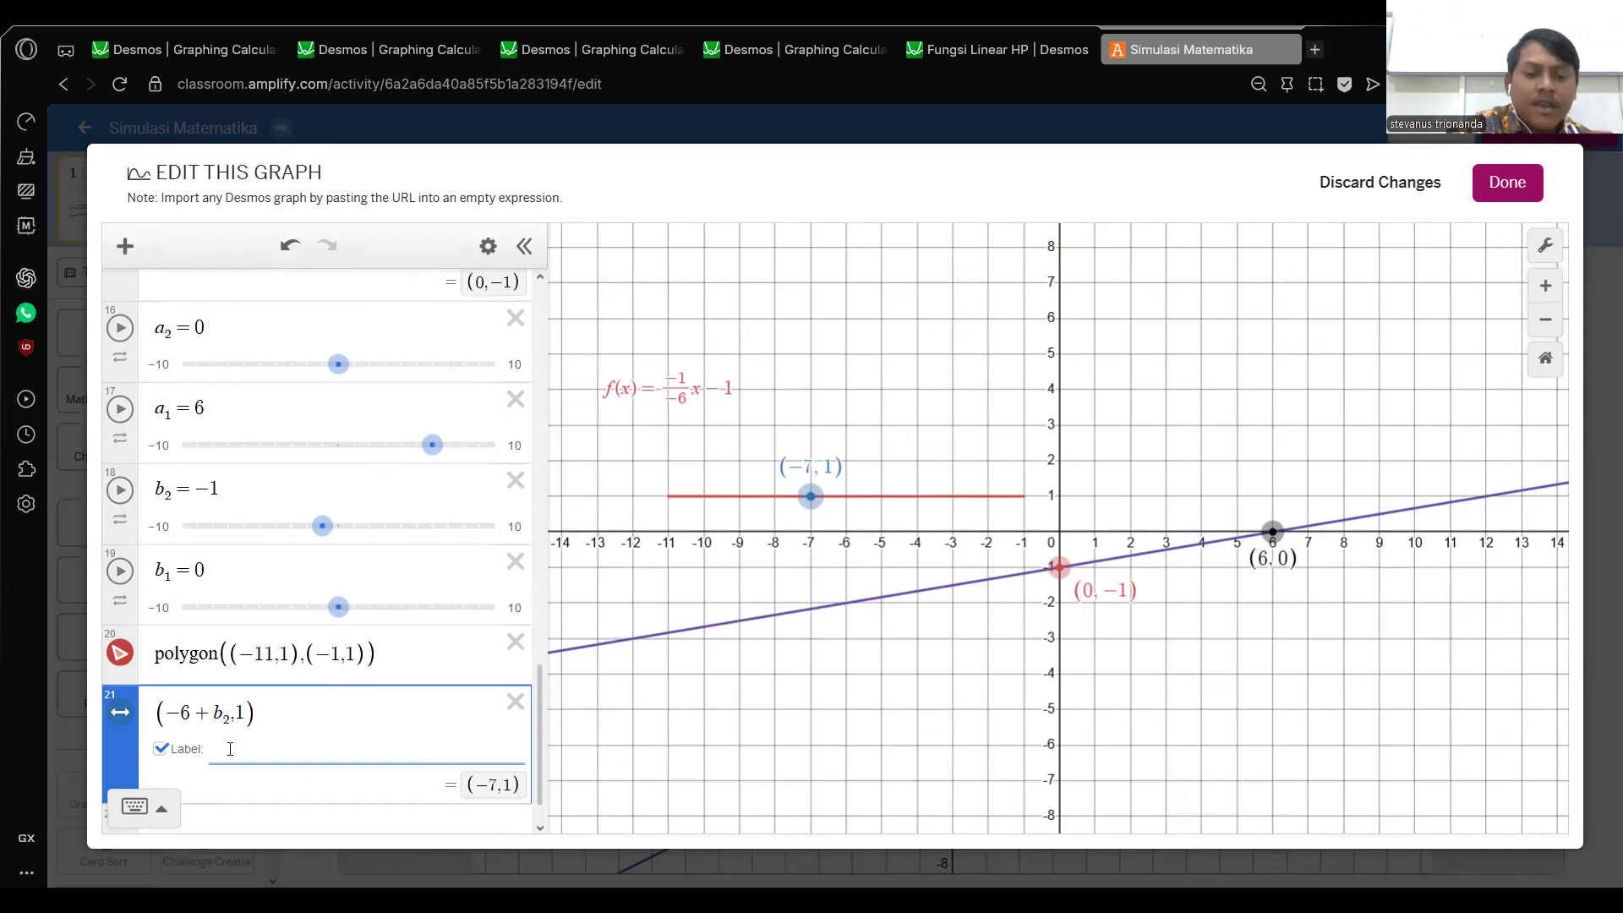
type("${c}")
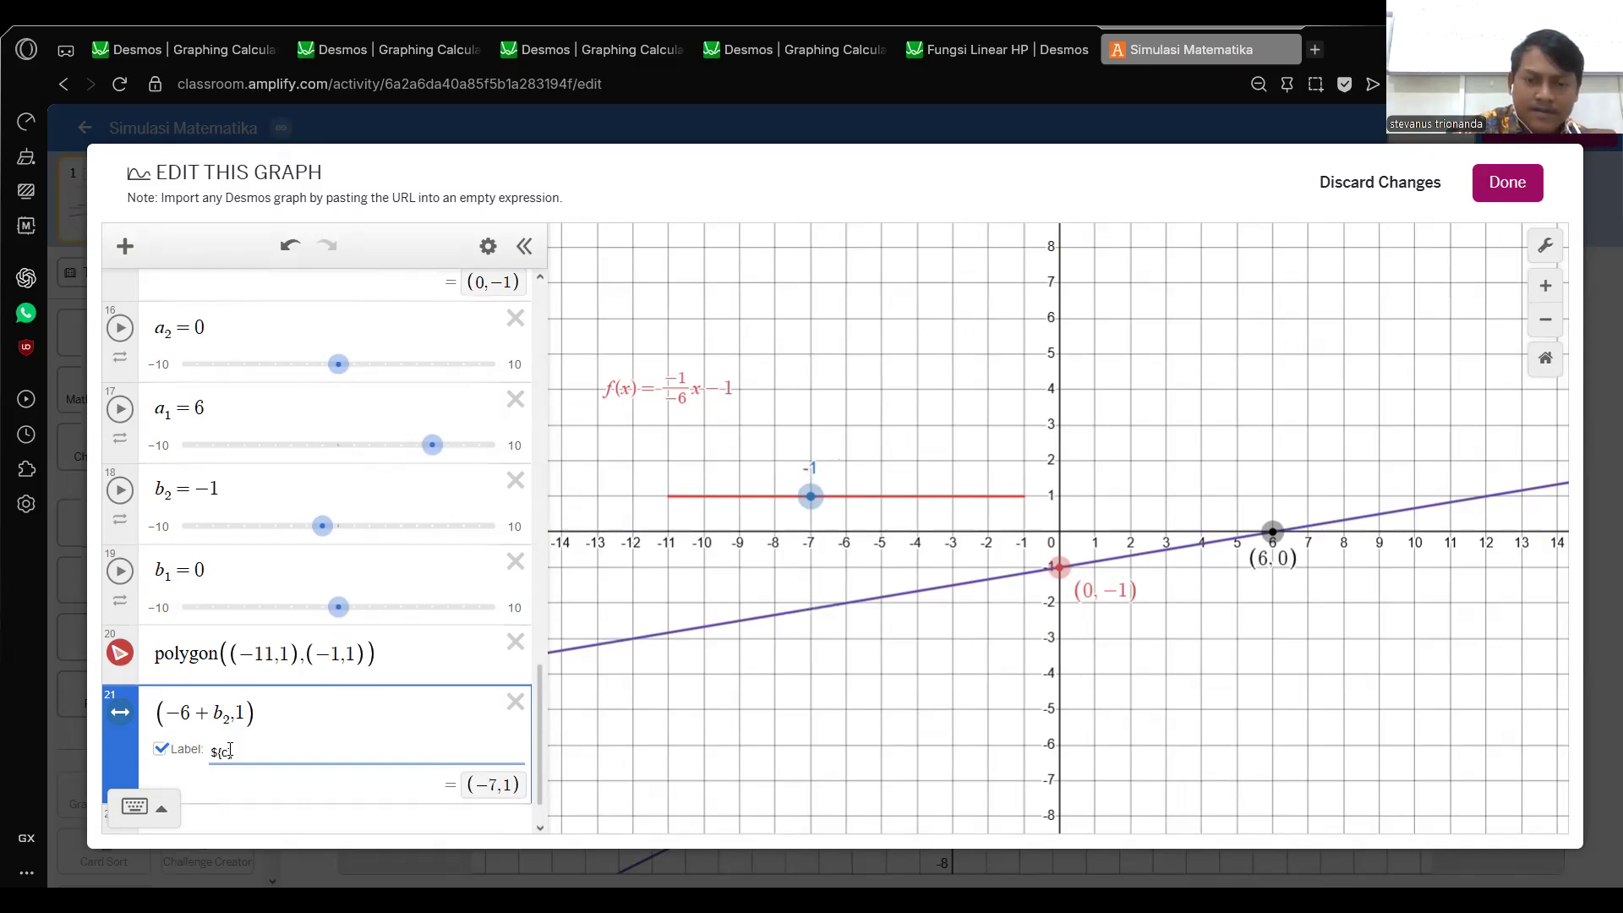
key("Home")
type("c=")
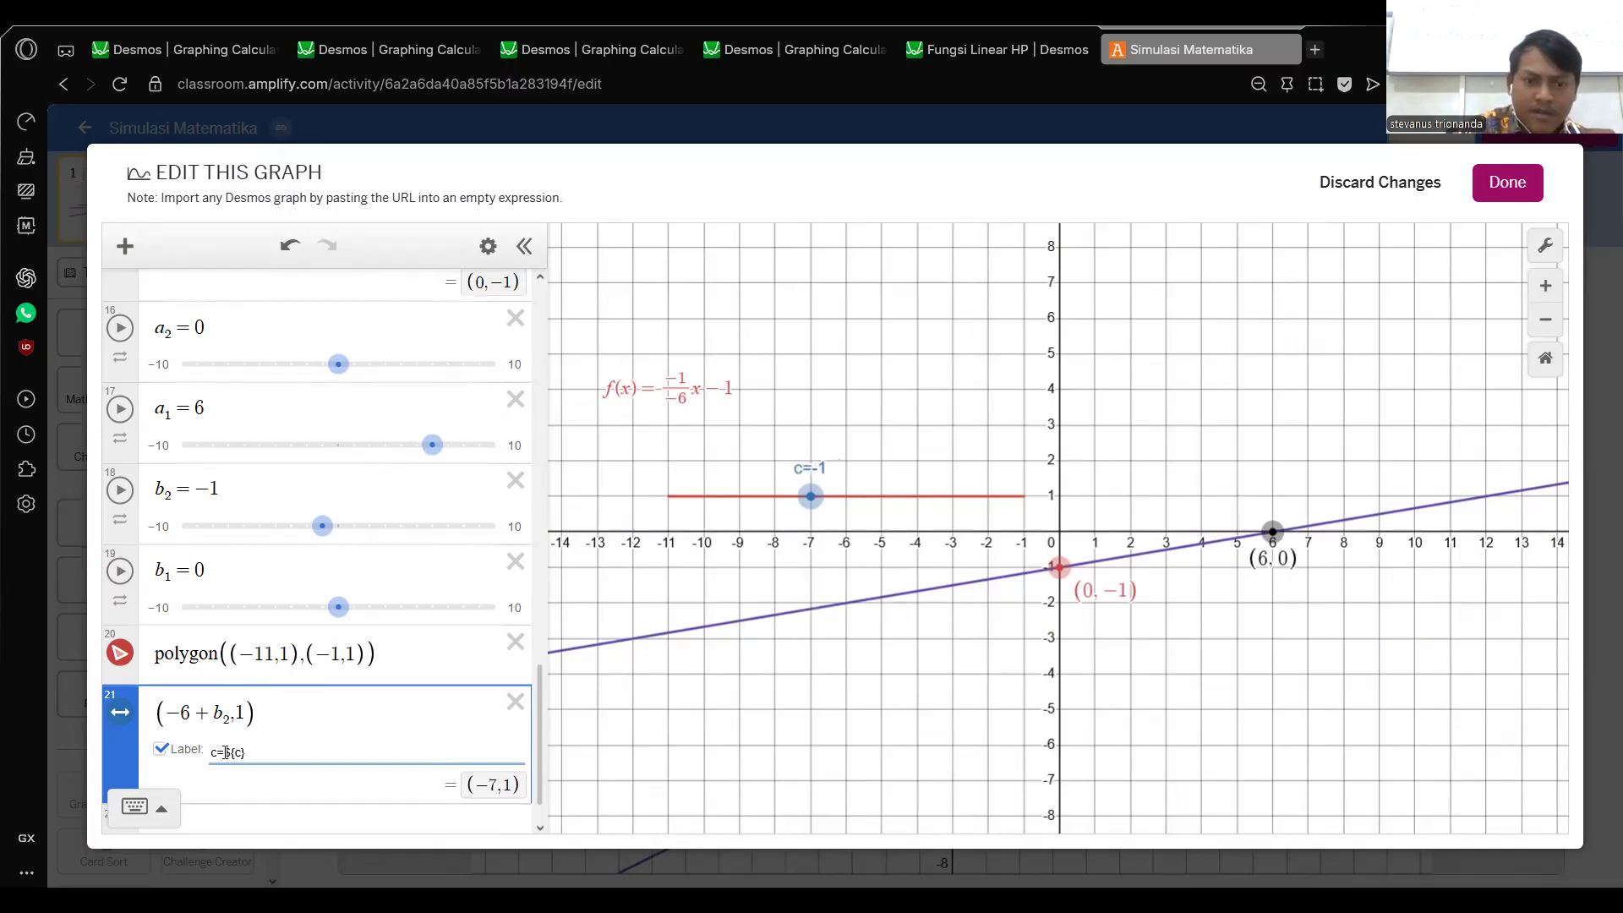
key("Left")
key("Right")
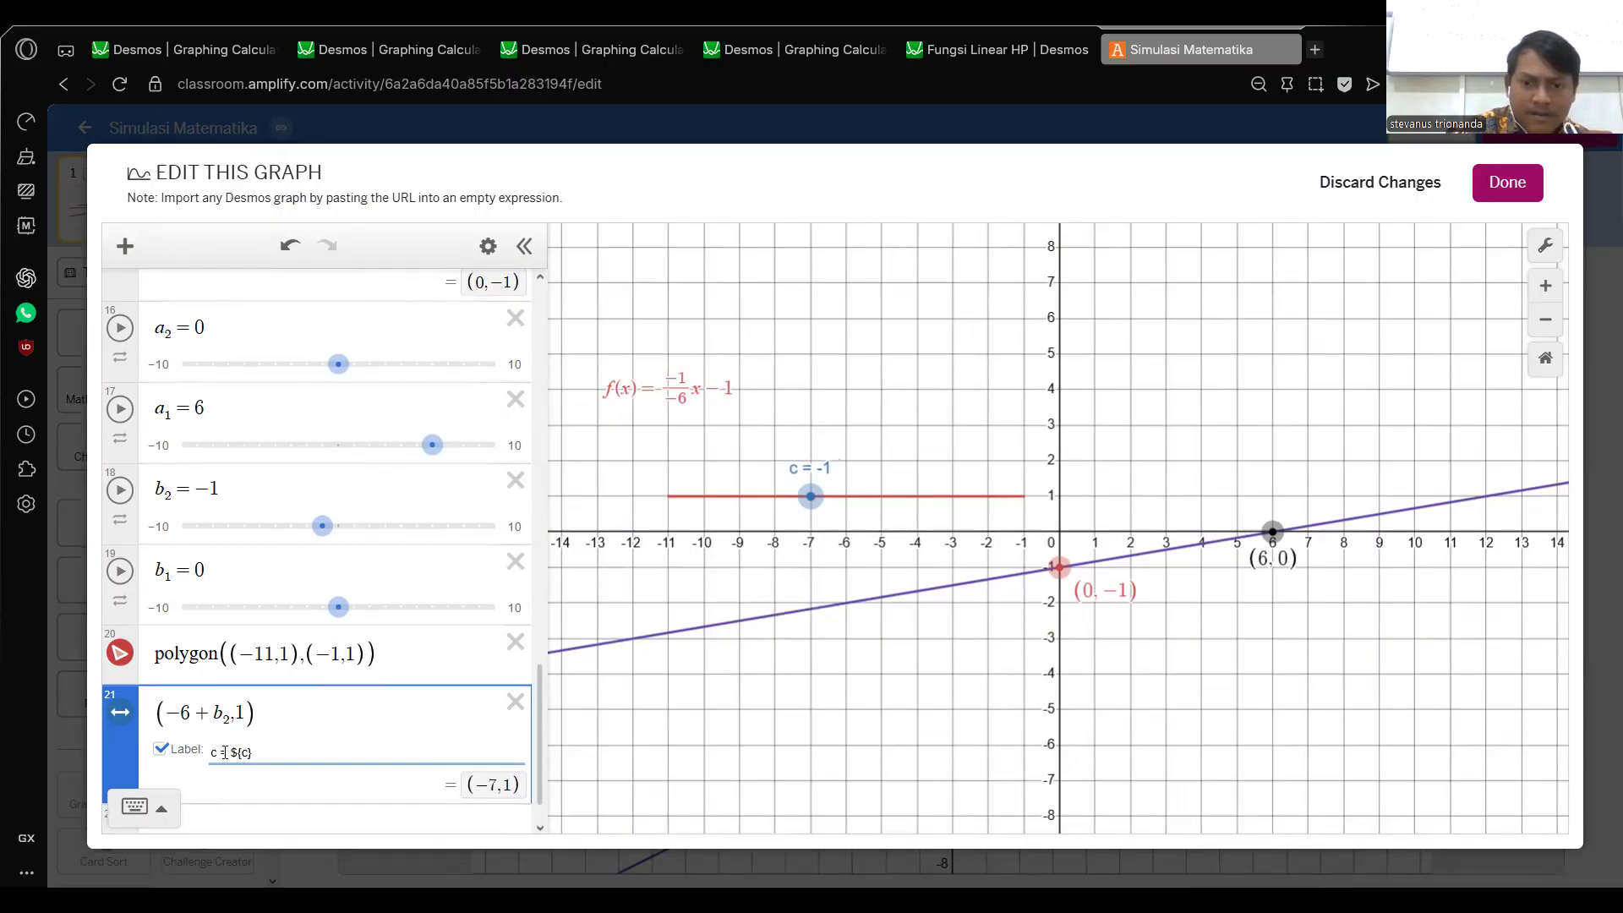
Test the labelled point along its track, leave it at c = 0, and finish editing the graph.
left_click_drag(811, 496, 1041, 500)
mouse_move(858, 506)
left_mouse_down()
mouse_move(685, 510)
mouse_move(845, 498)
left_mouse_up()
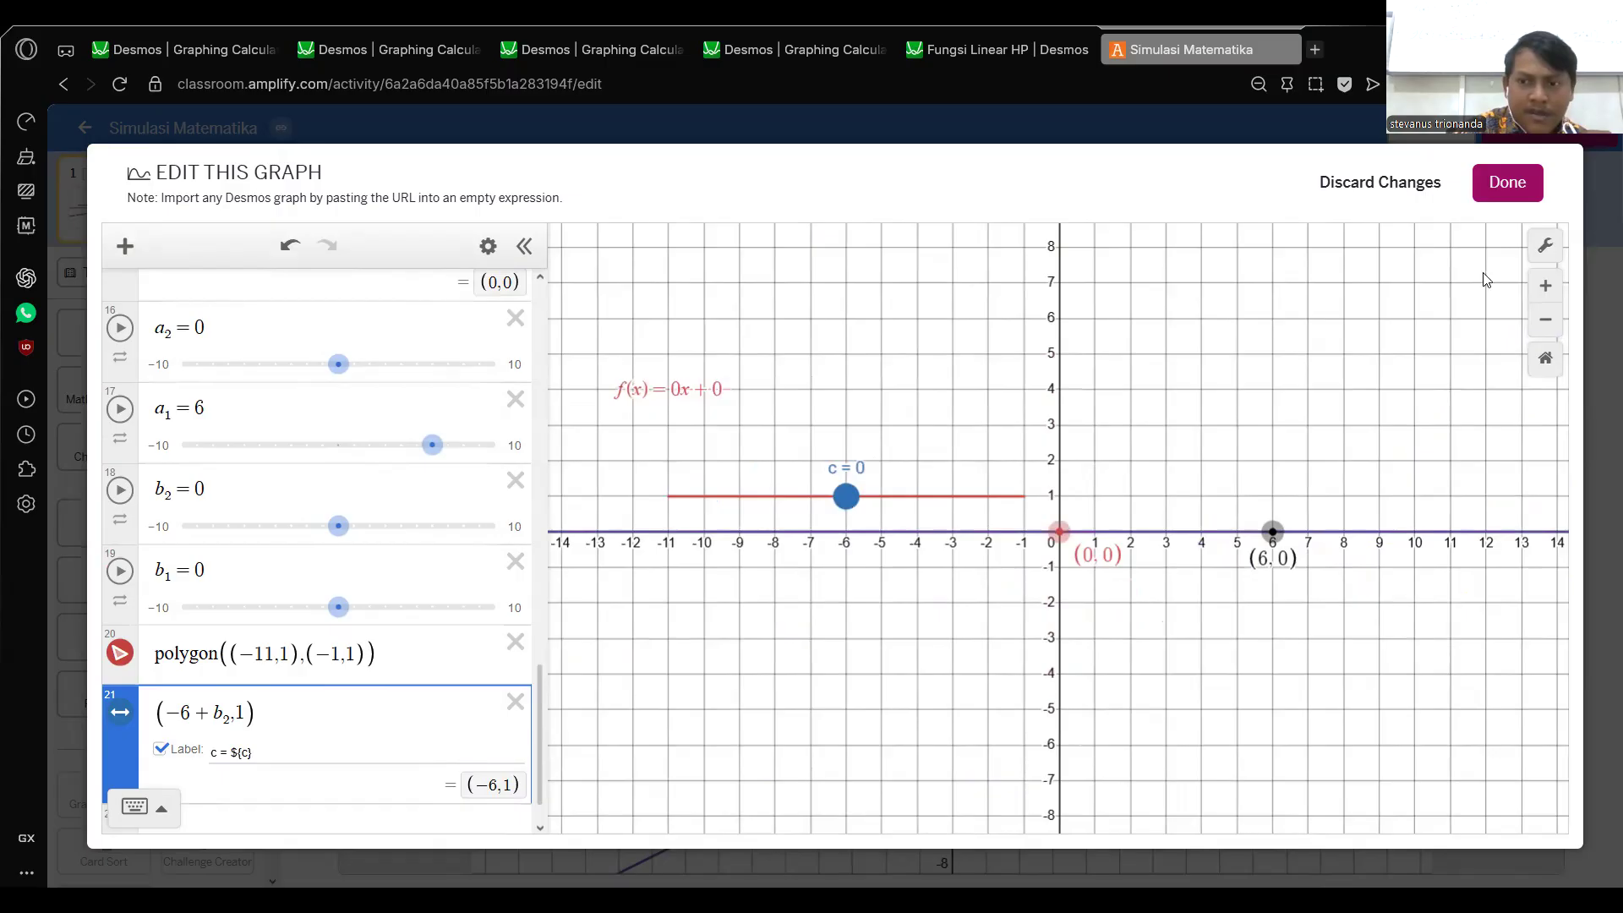
left_click(1504, 185)
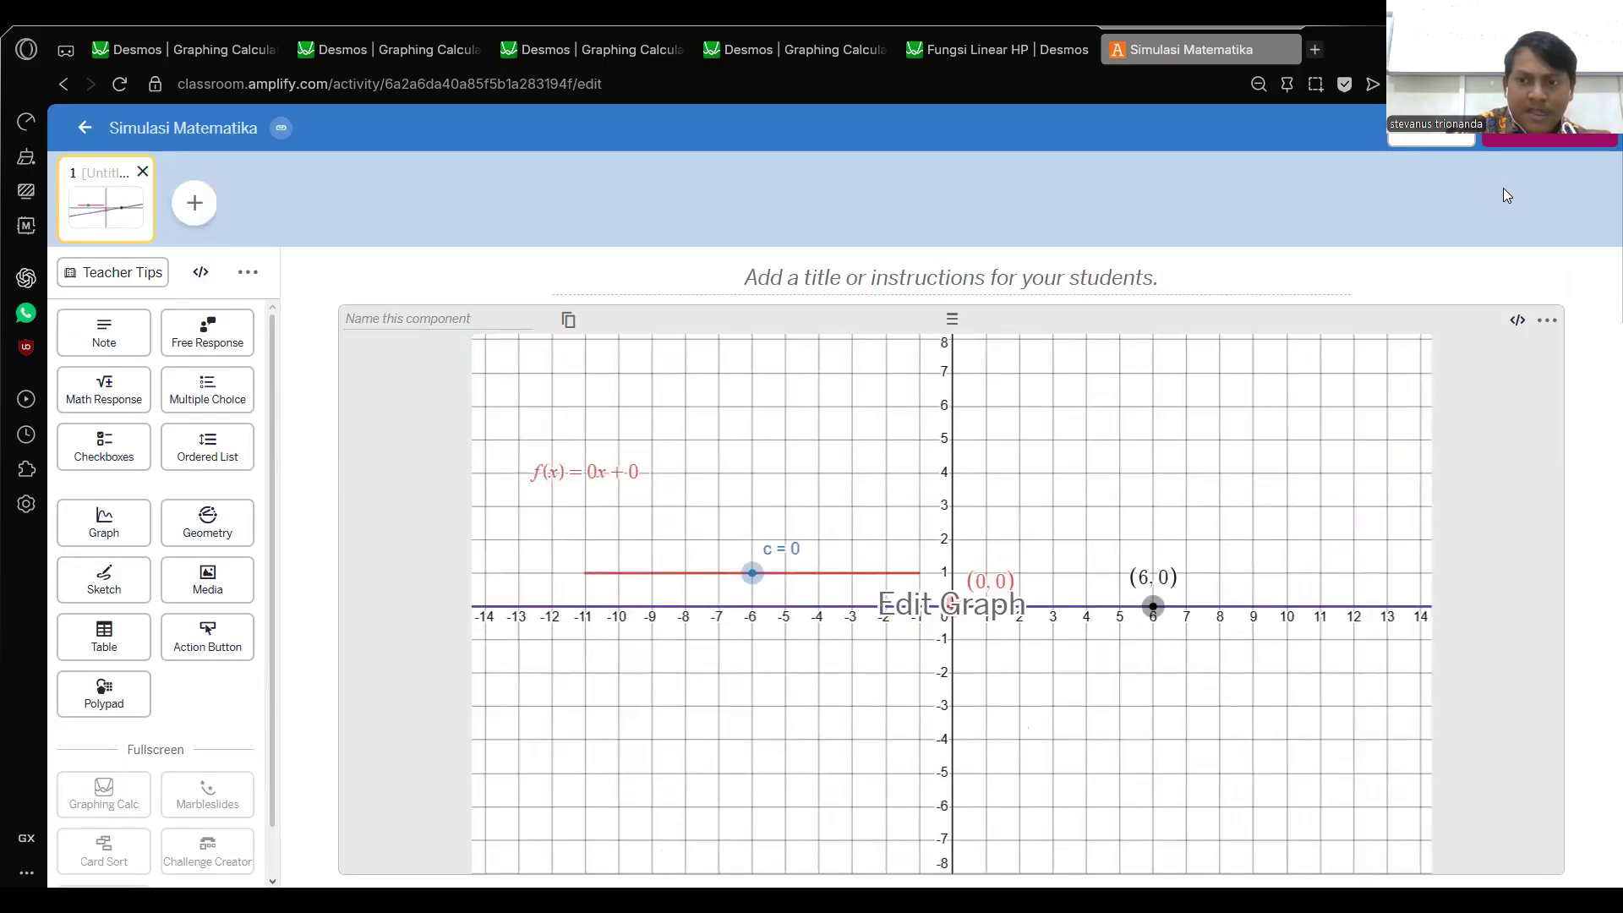
Preview the activity as a student, slide the track point to c = 5, and close the preview.
left_click(1433, 135)
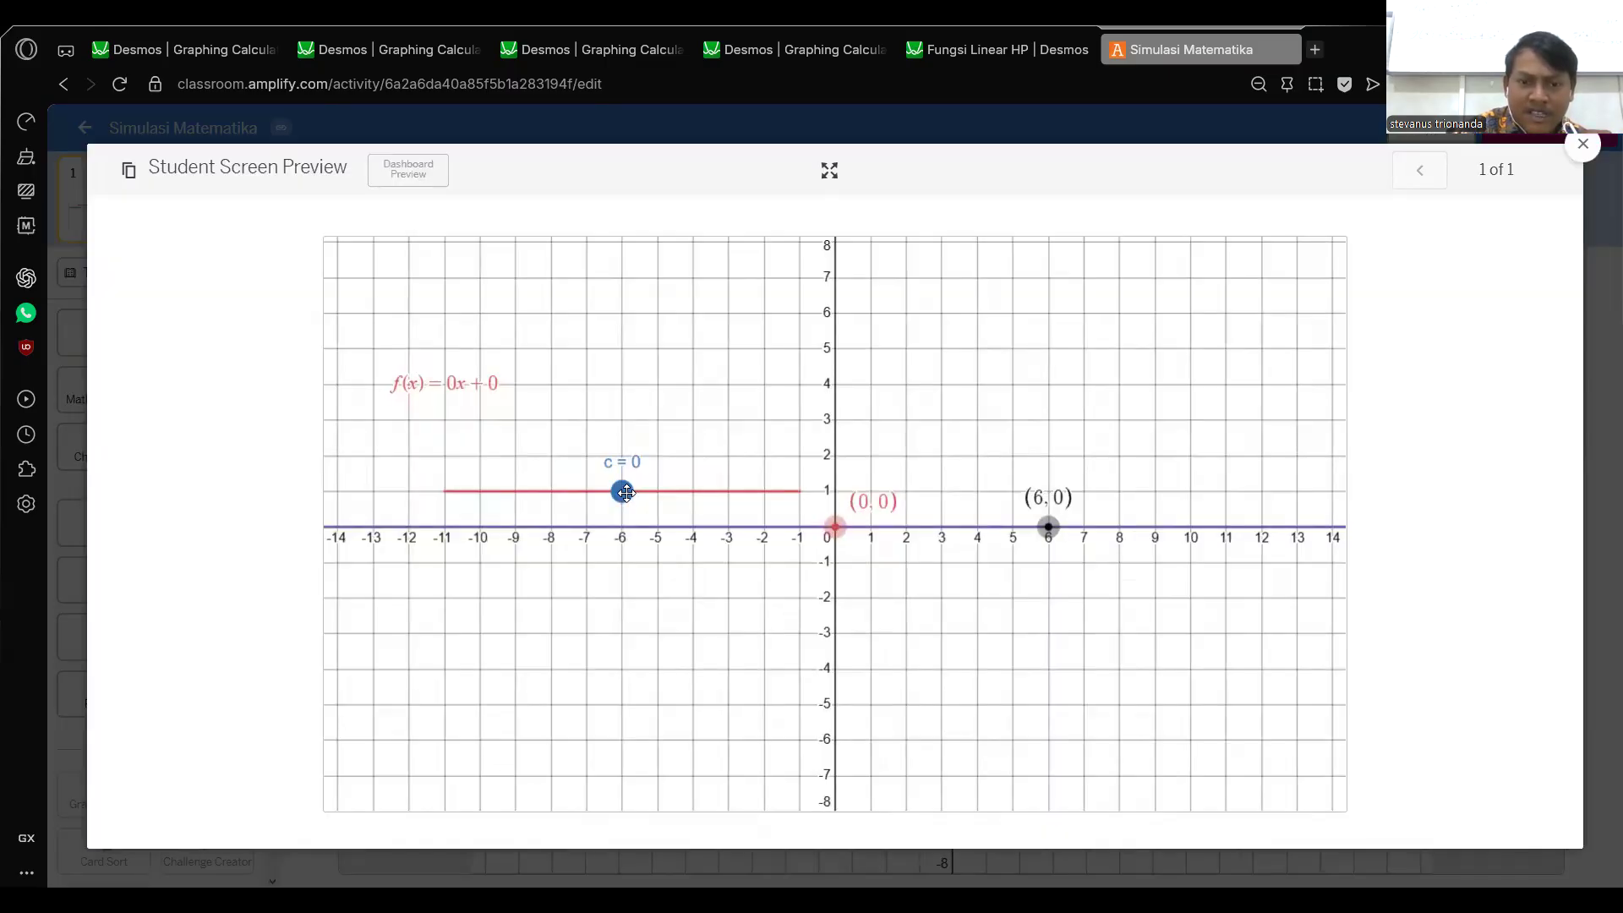
left_click_drag(637, 493, 807, 498)
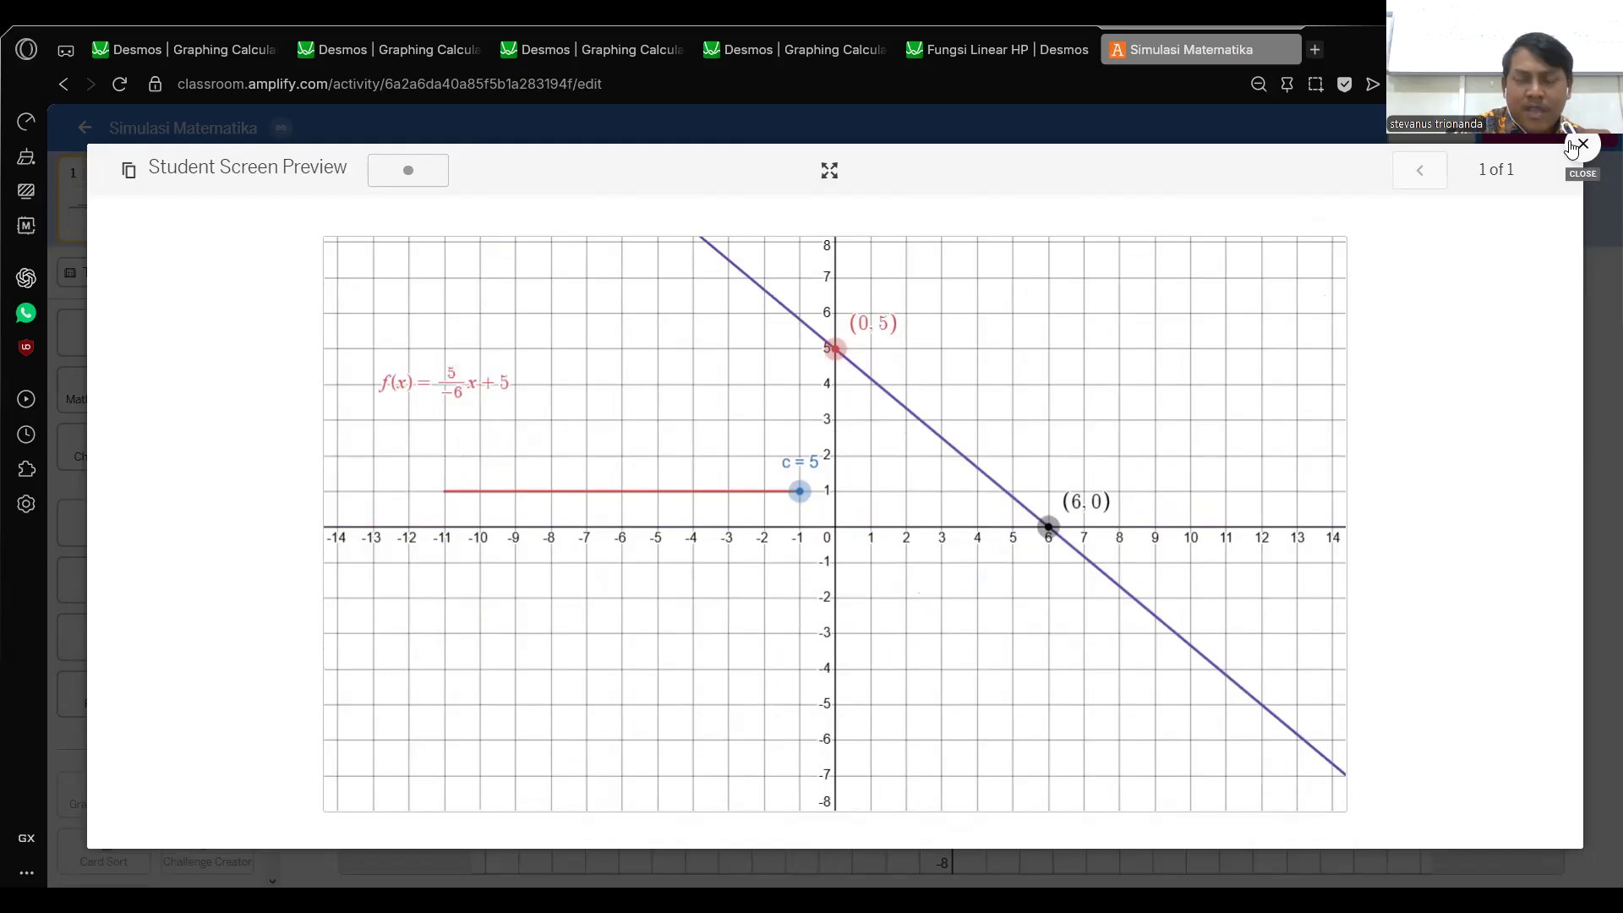
left_click(1572, 149)
Reopen the graph for editing and slide the track point to the end of its segment at c = 5.
left_click(877, 667)
scroll(323, 719, "down", 15)
scroll(252, 720, "down", 5)
left_click(228, 651)
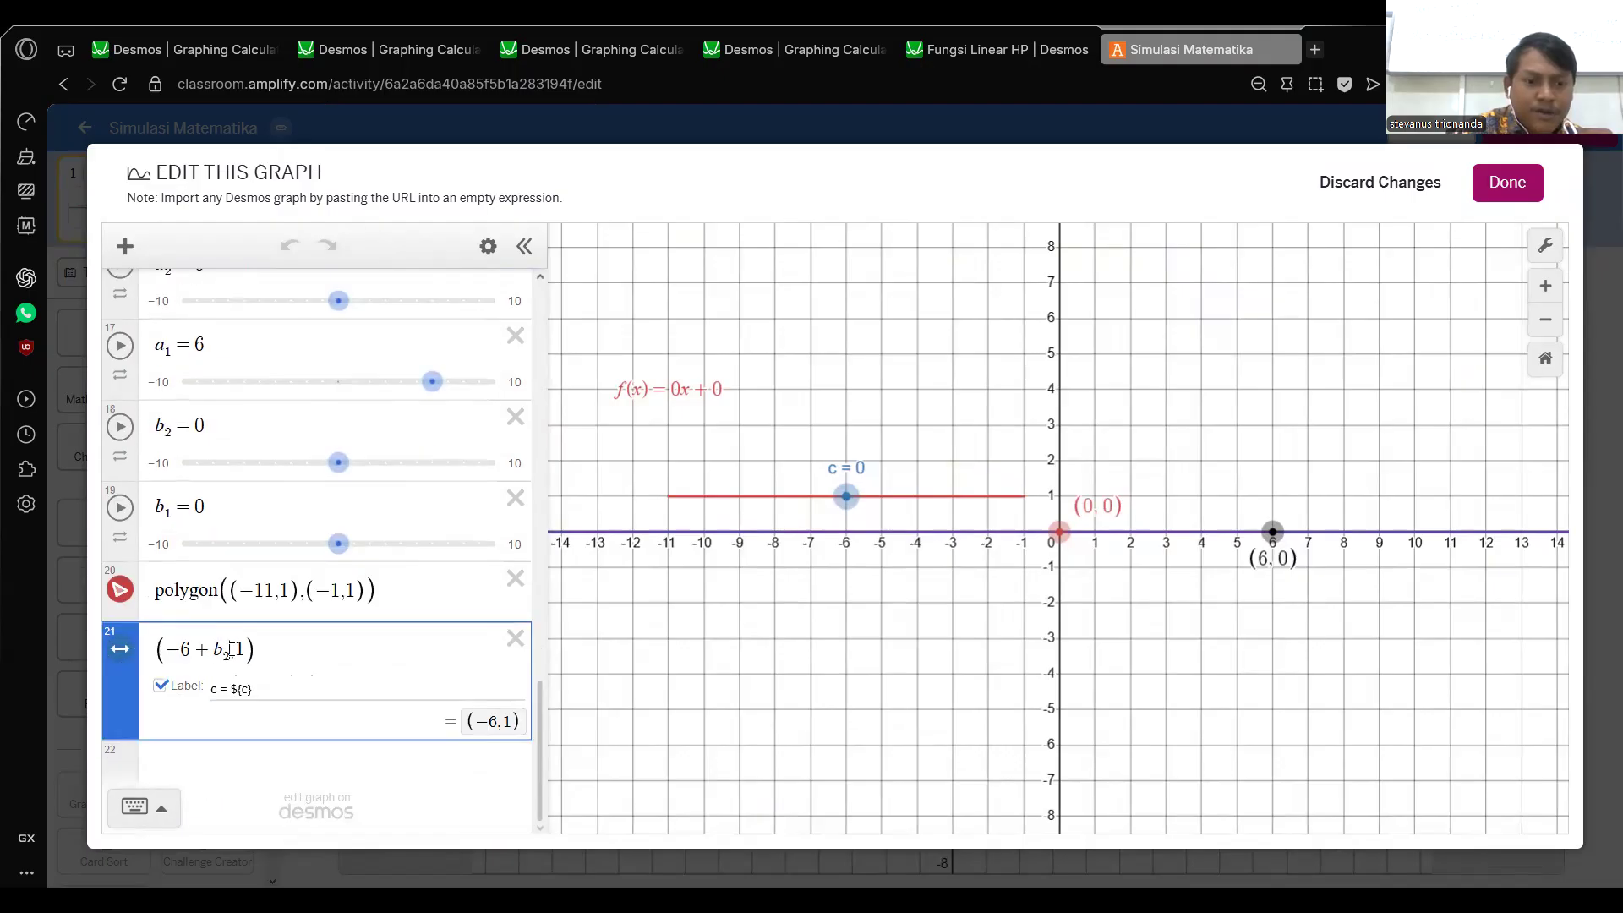
left_click_drag(916, 505, 1024, 499)
left_click(231, 648)
mouse_move(1027, 499)
left_mouse_down()
mouse_move(1500, 509)
mouse_move(1045, 517)
mouse_move(1024, 497)
left_mouse_up()
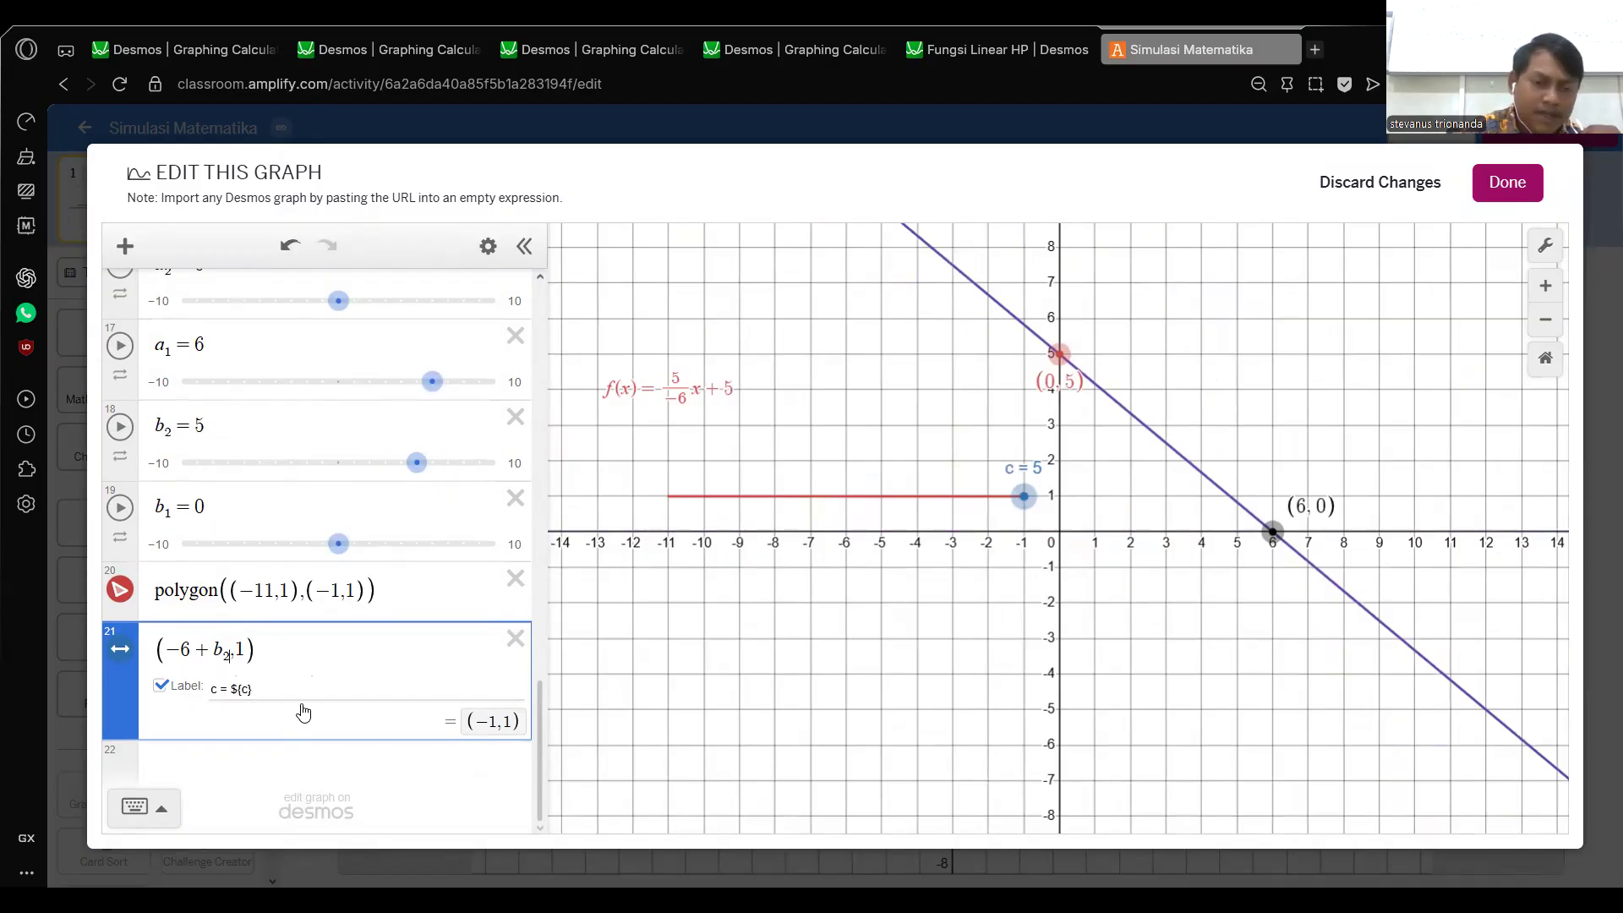
Change the track point to (-6+b_2/2,1), slide it back to c = 0, and add an empty expression below it.
type("/2")
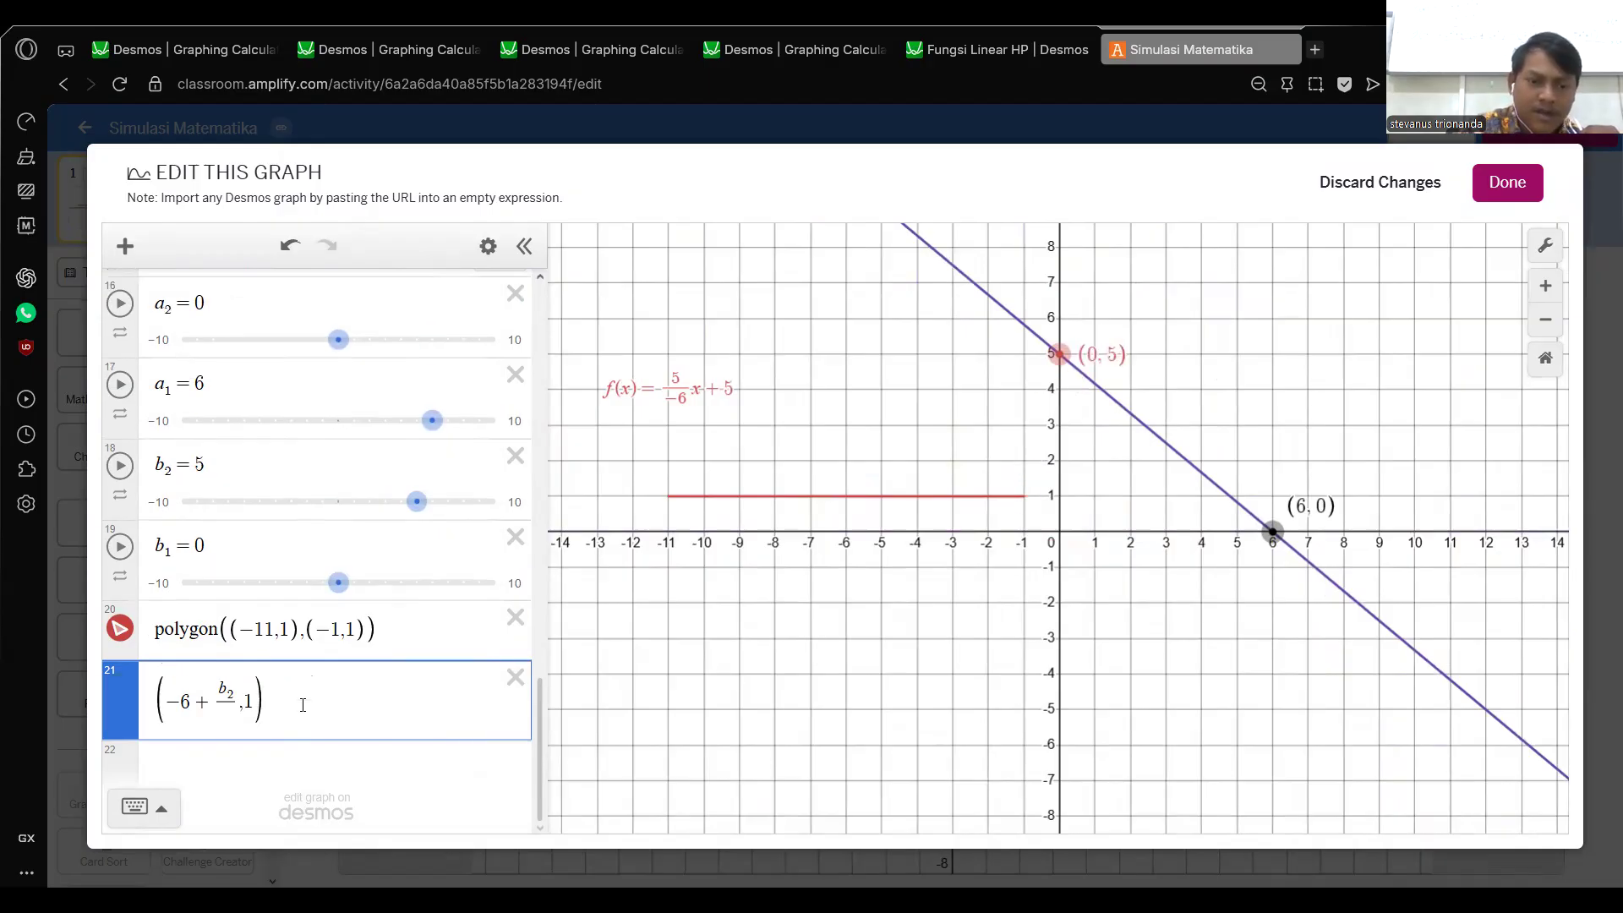
left_click_drag(935, 496, 845, 497)
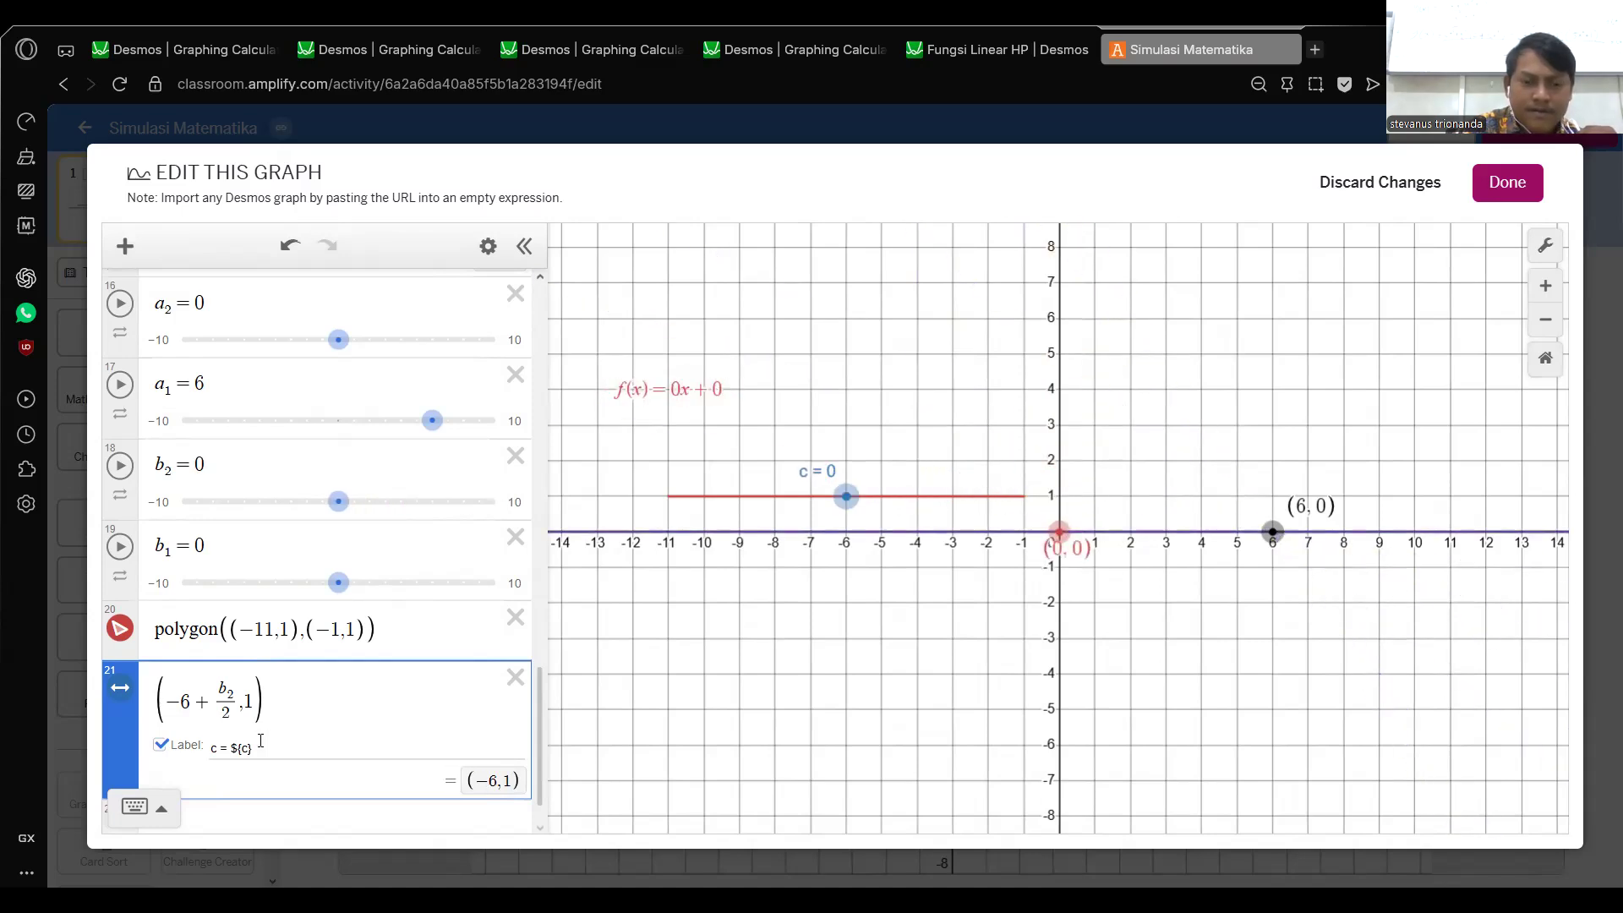
left_click(311, 698)
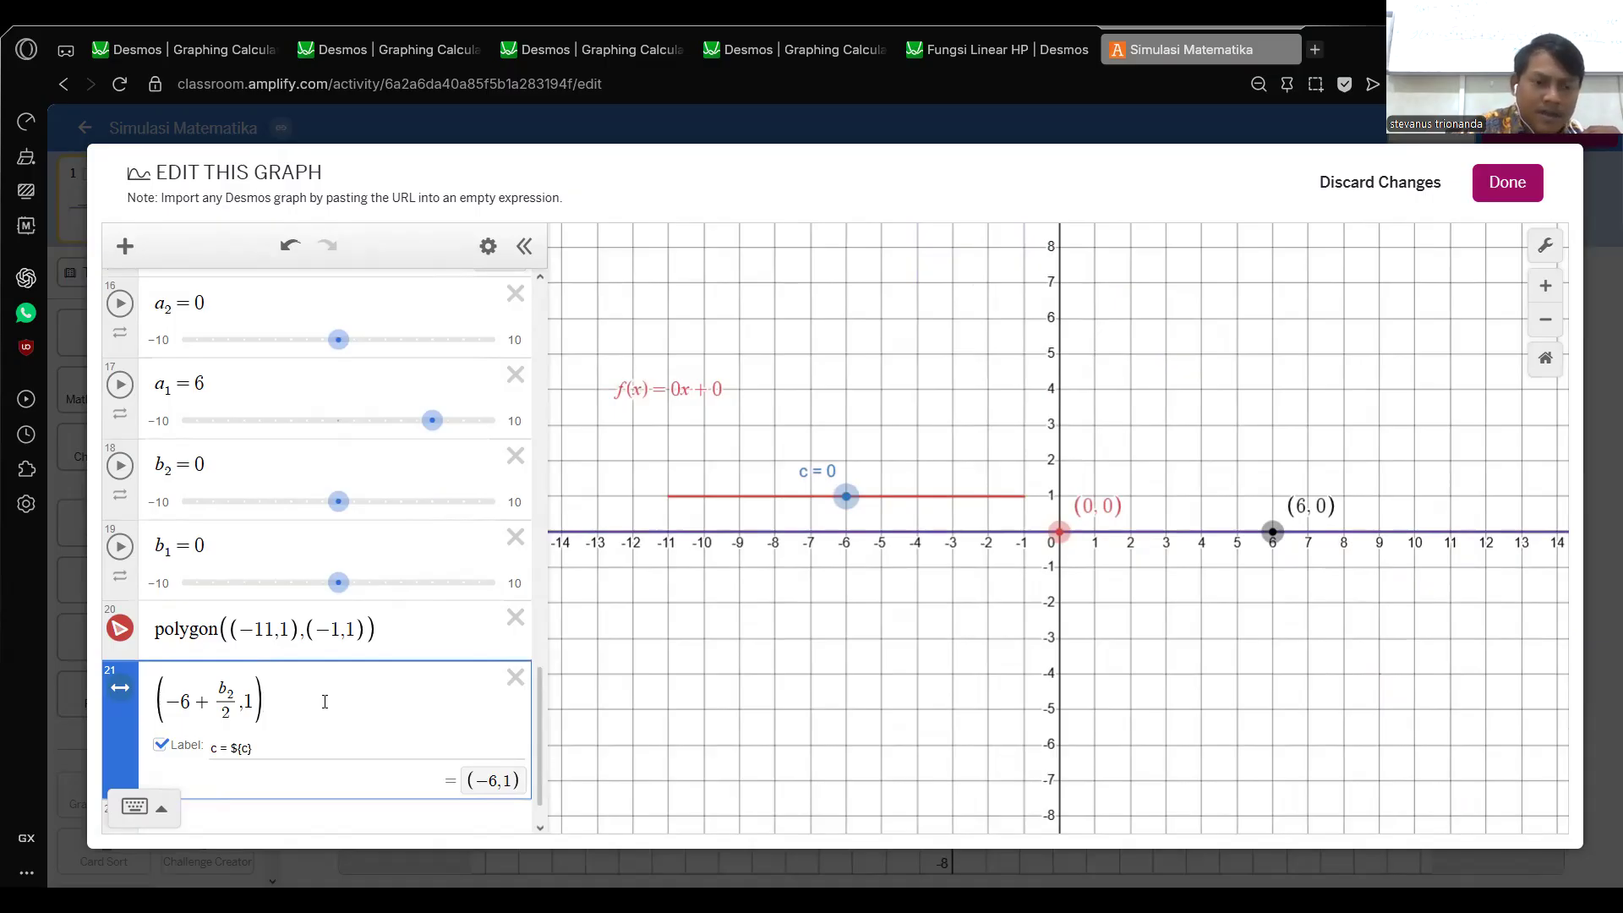
key("Return")
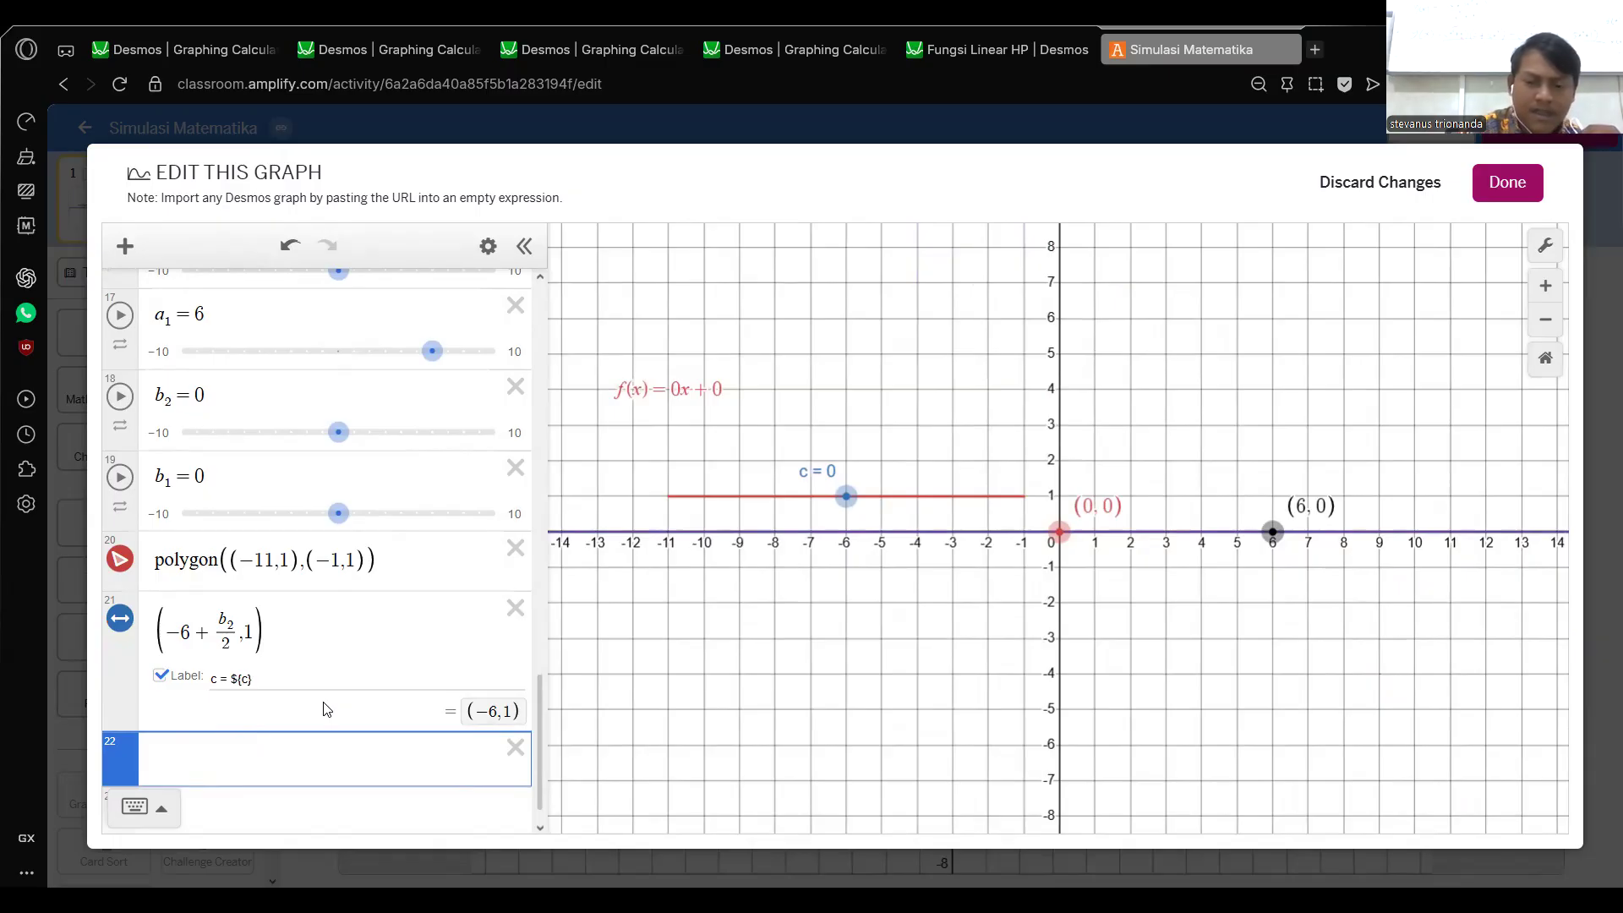
Enter the point (-6+a_1/2,2) as a new expression below the c track point.
type("(-6")
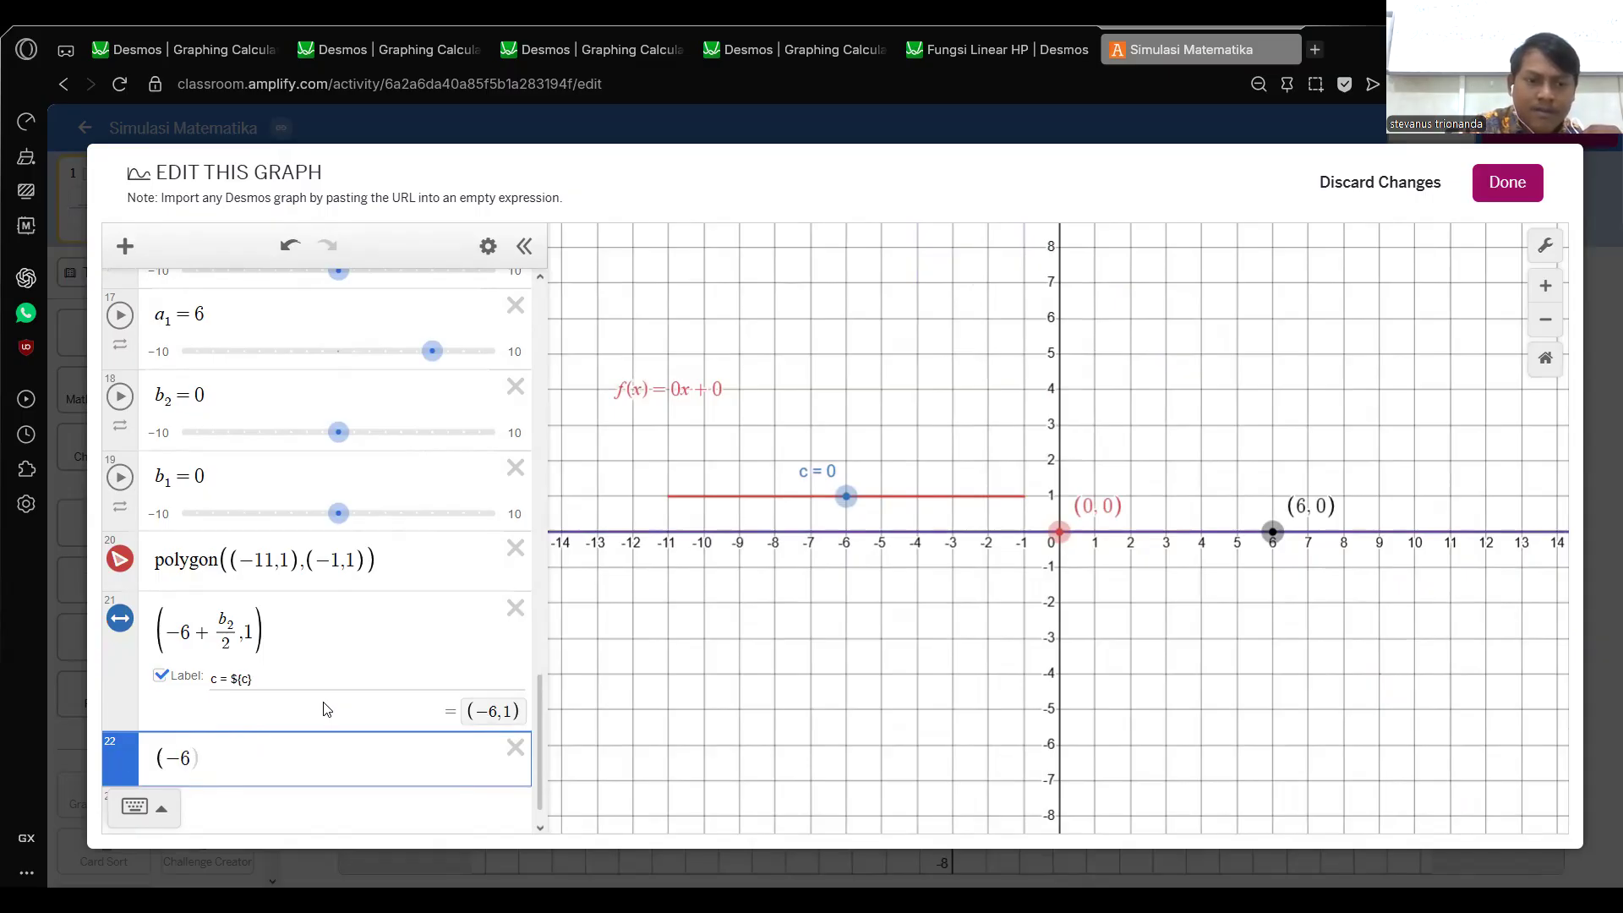
type("+/")
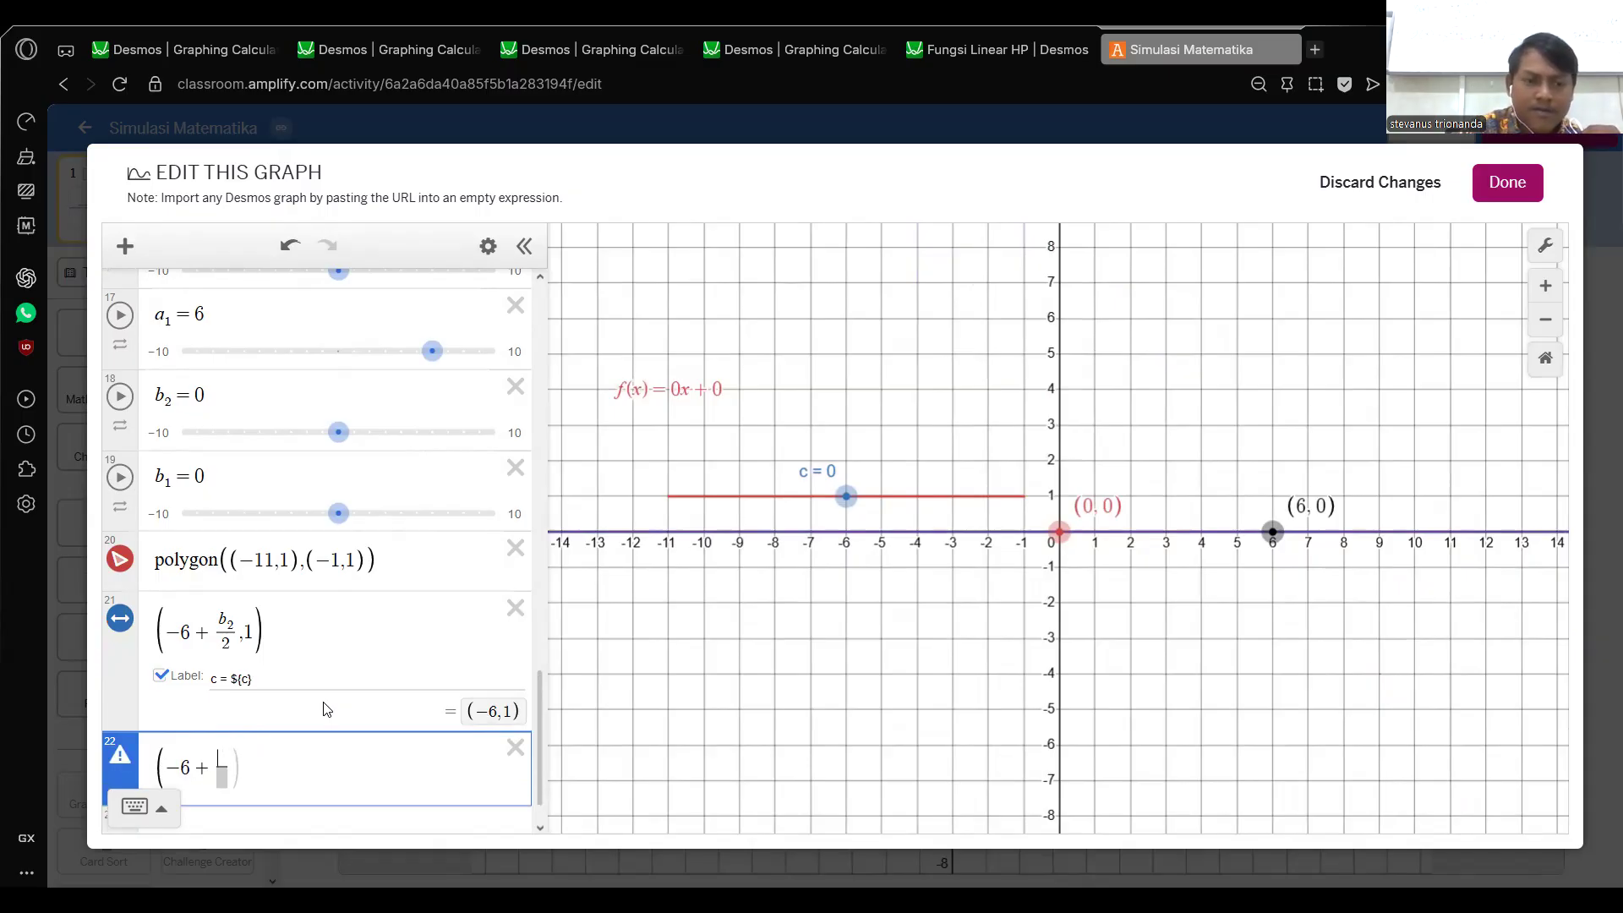
type("a_1")
key("Down")
type("2")
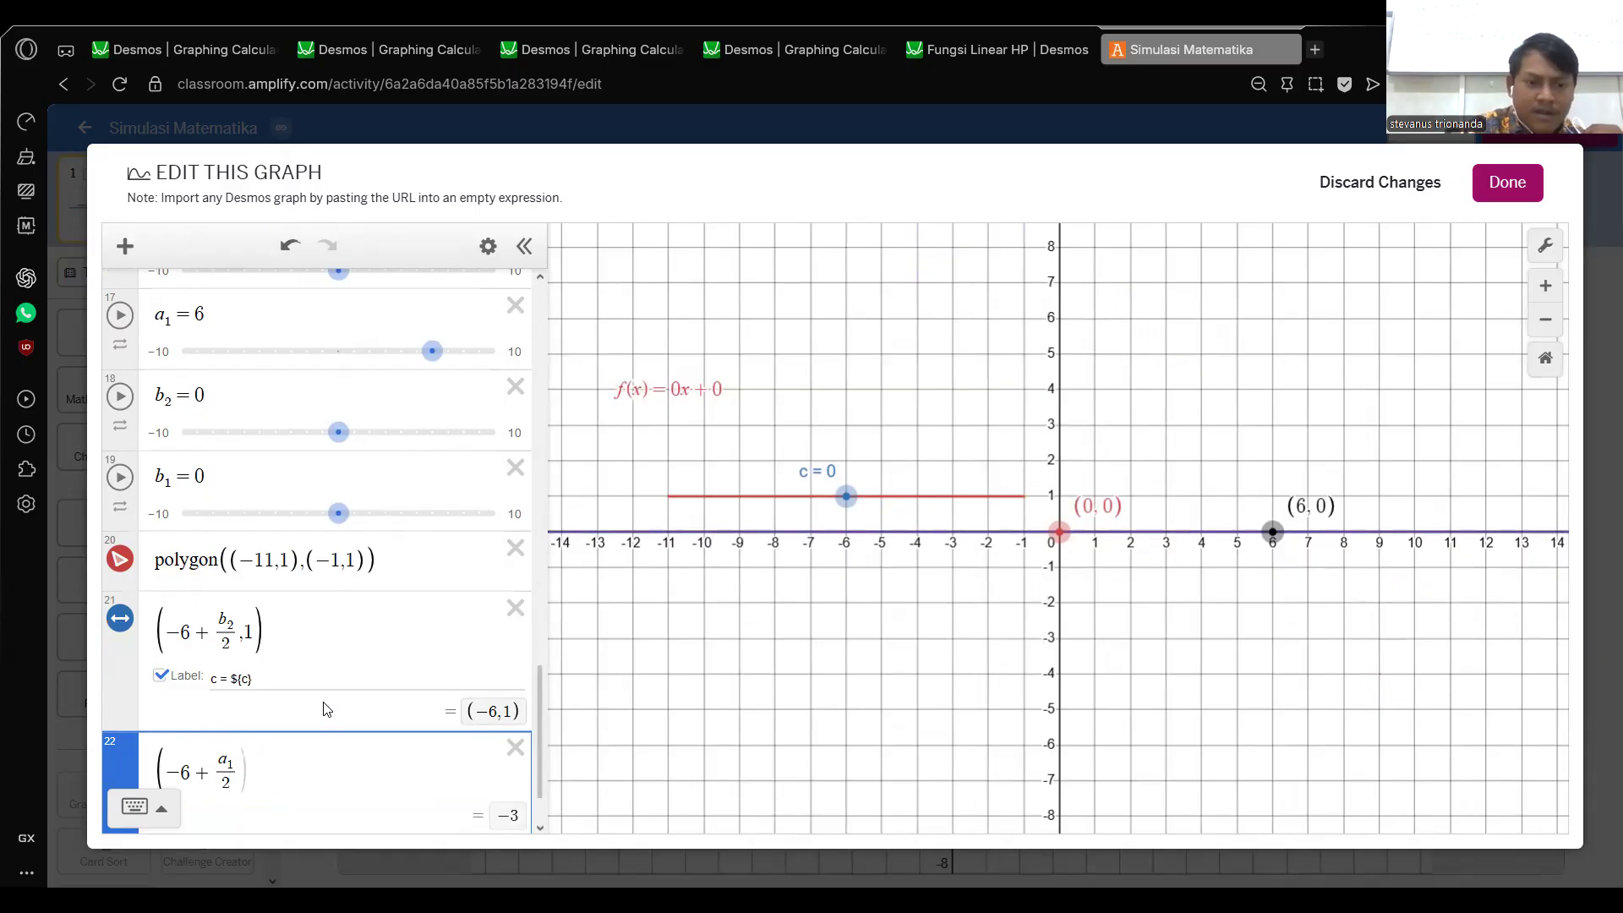
key("Right")
type(",")
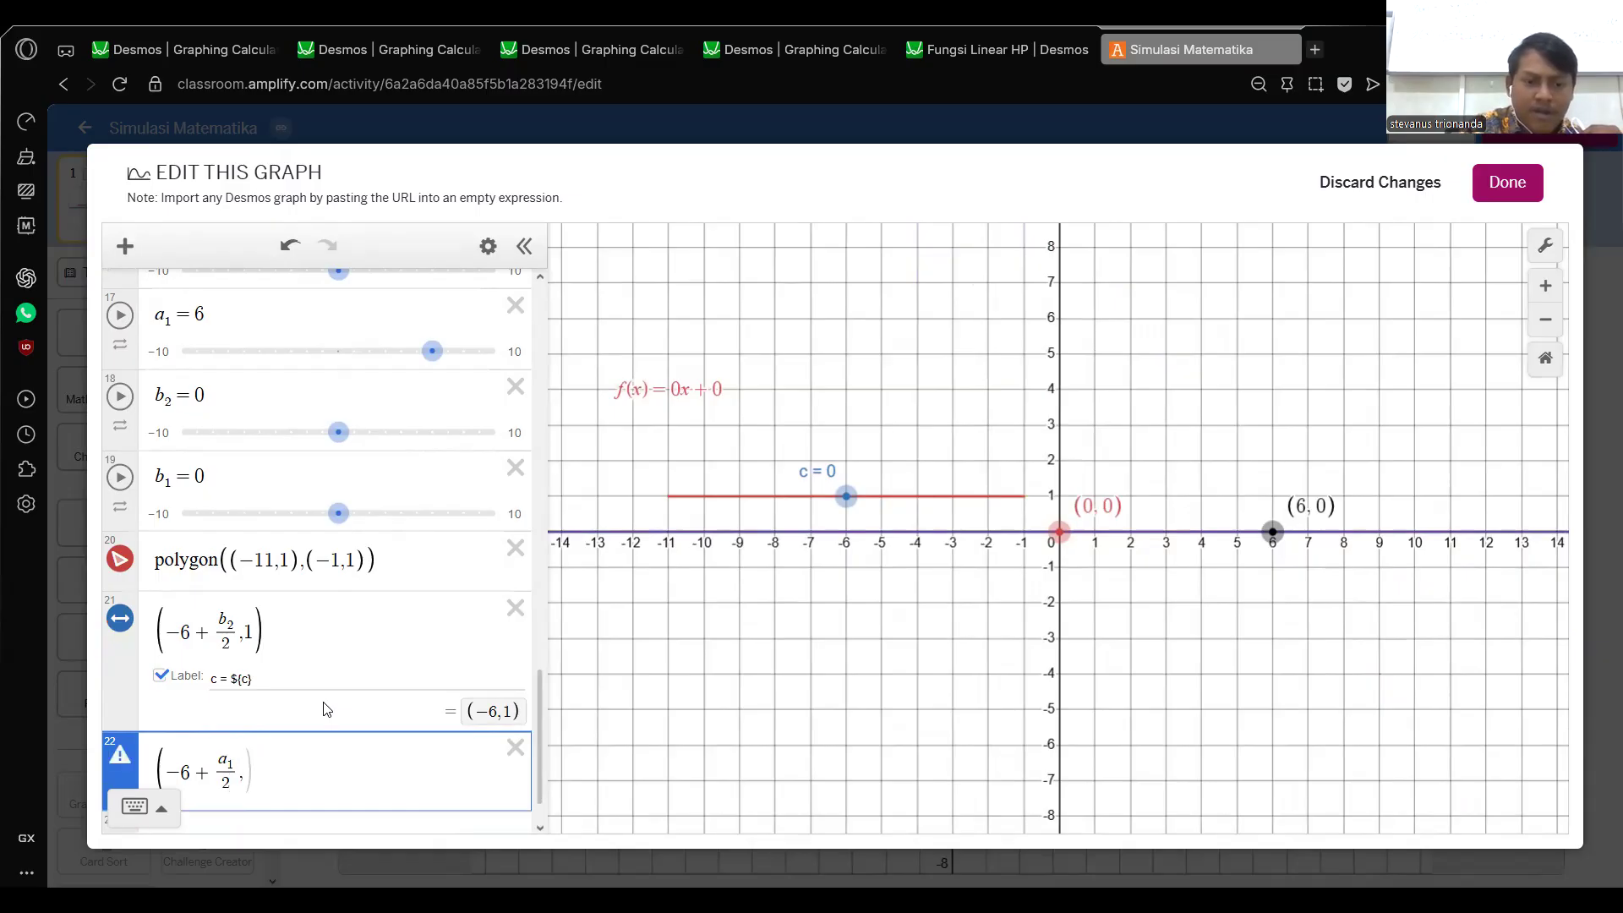
type("1)")
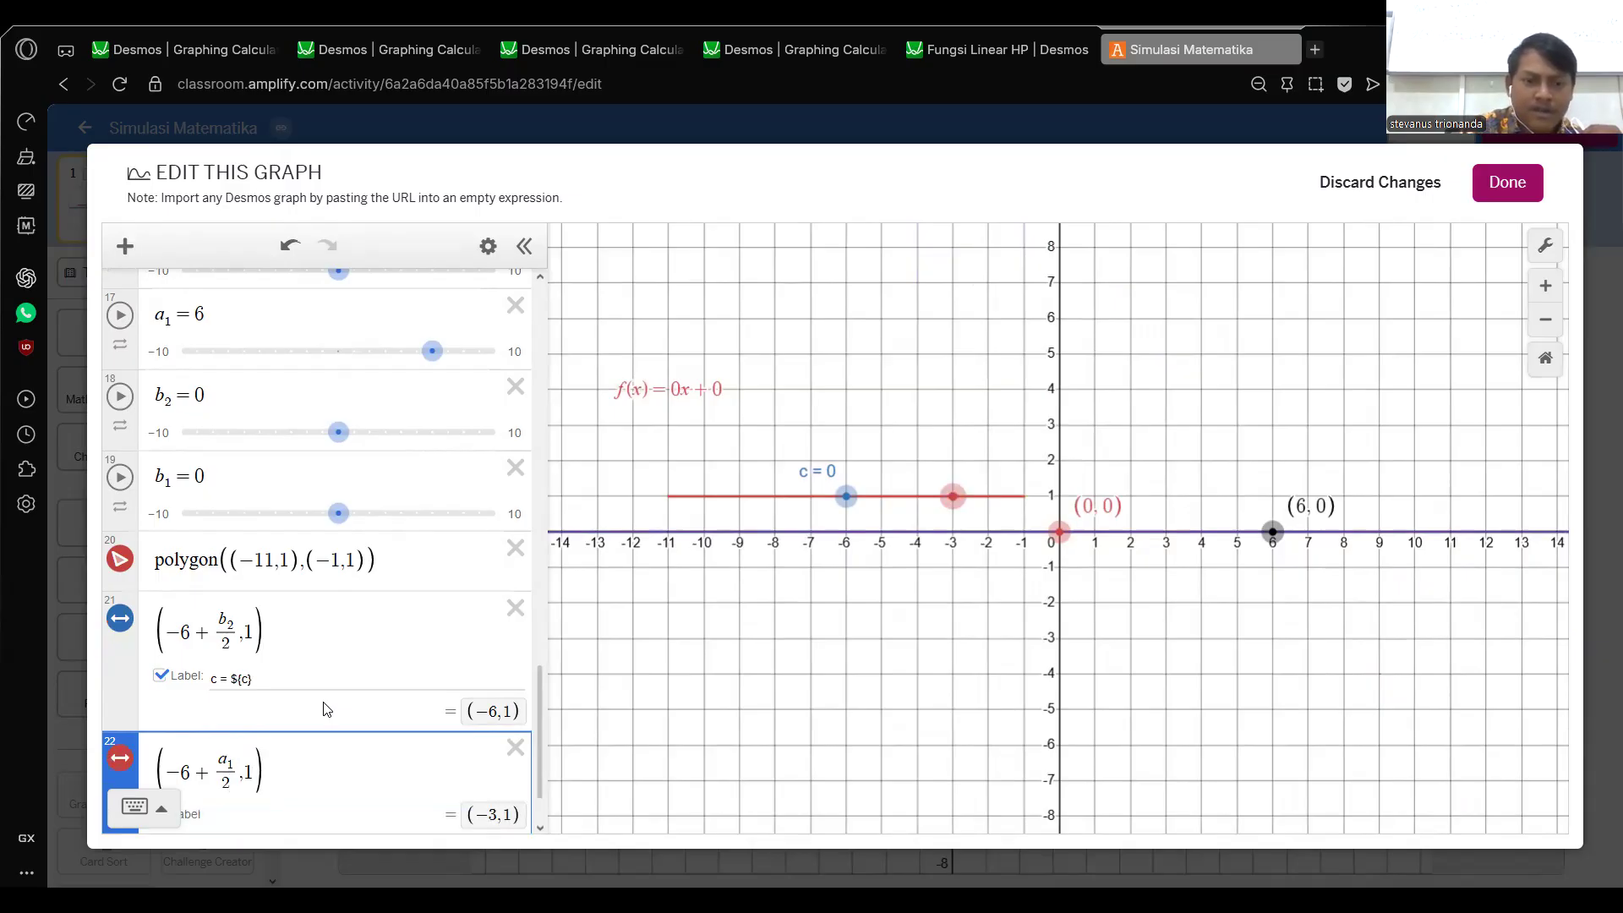
key("BackSpace")
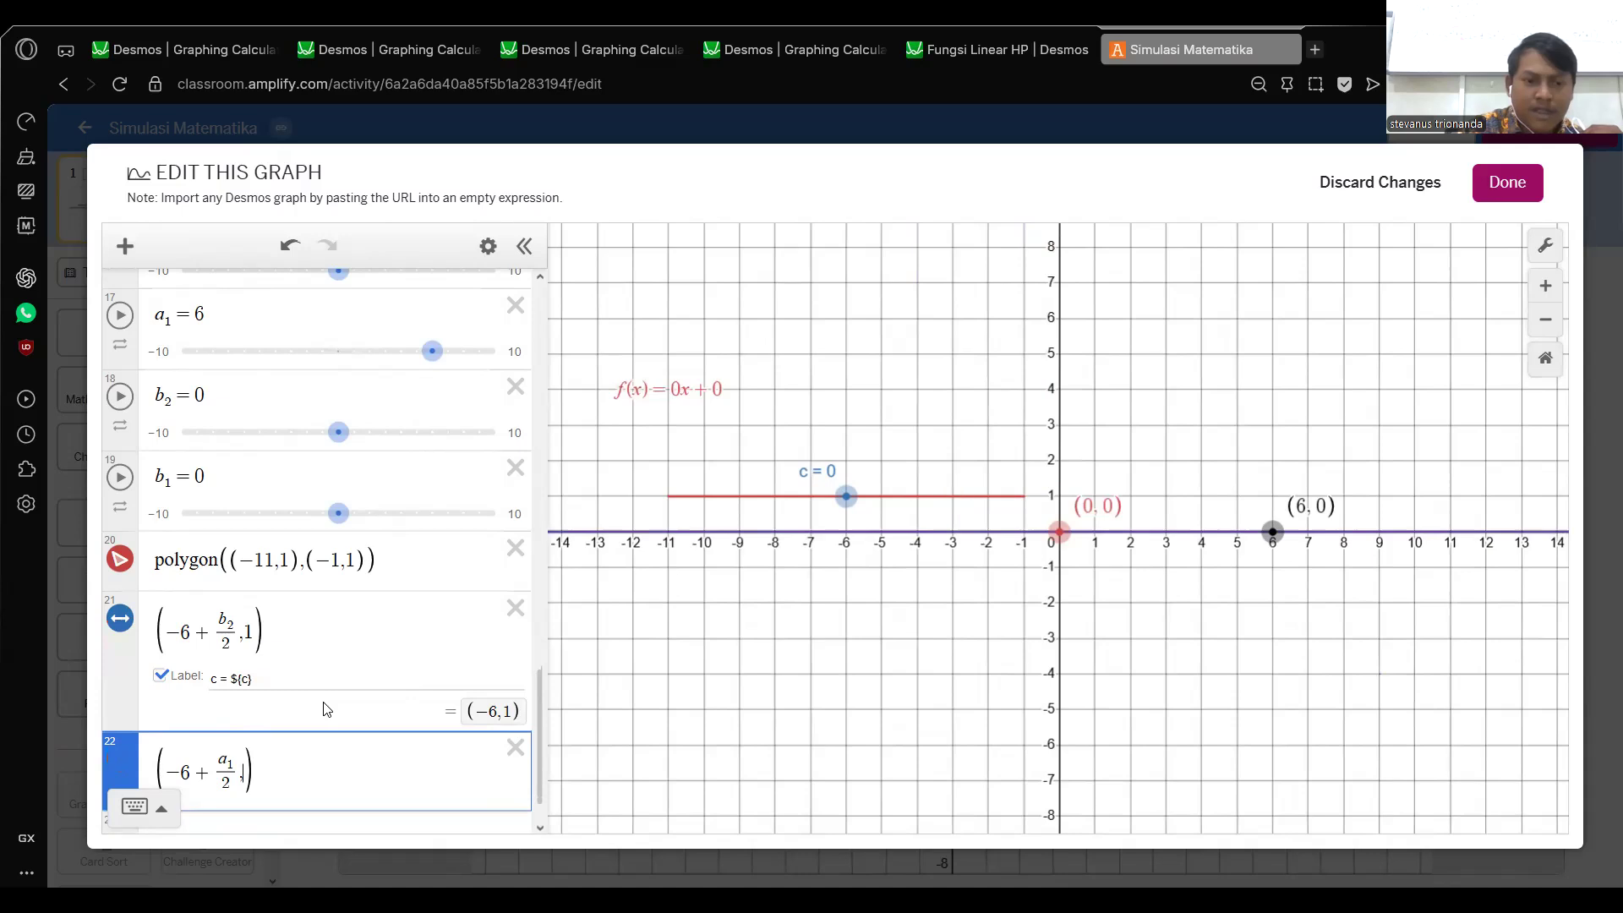
type("2")
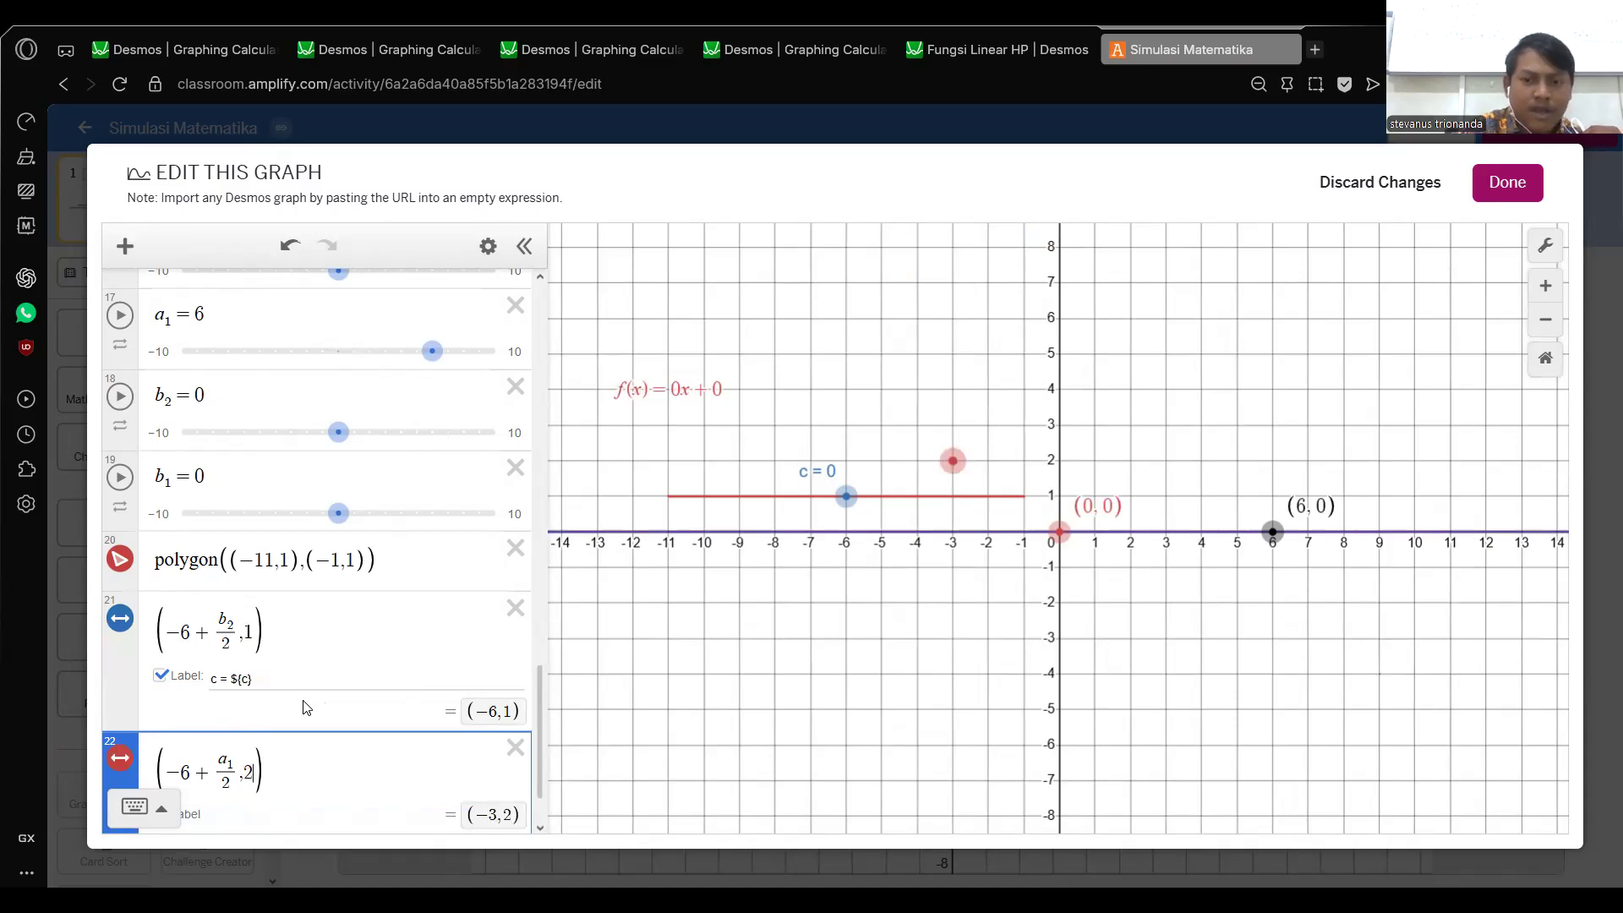
Copy the existing track polygon into a new expression and change it to polygon((-11,2),(-1,2)).
left_click_drag(391, 561, 160, 559)
key("ctrl+c")
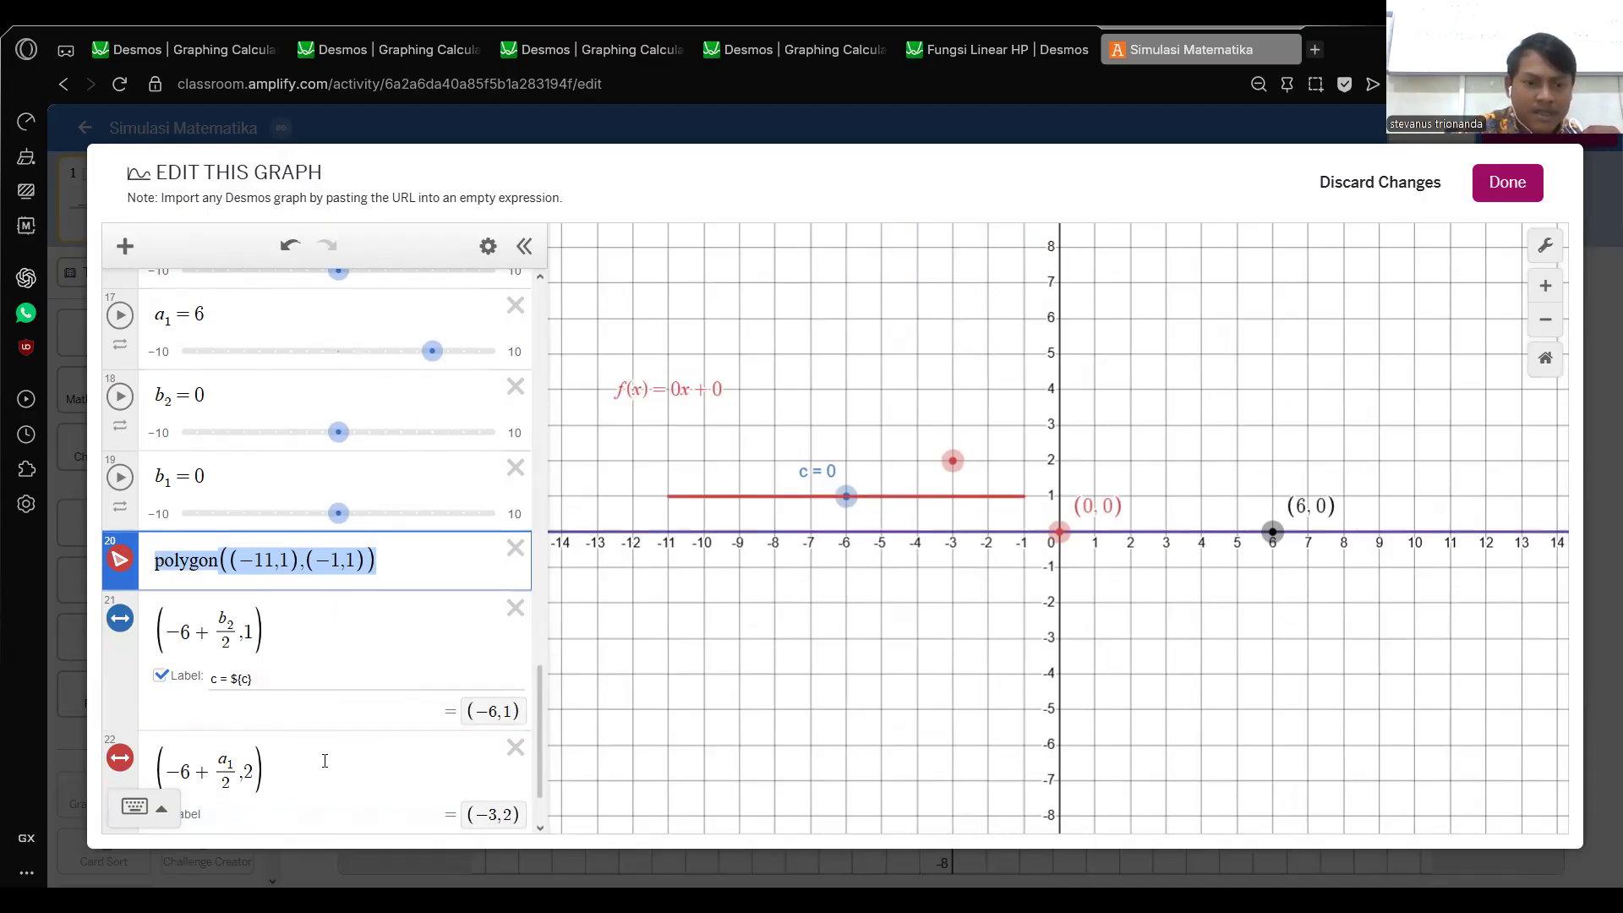
left_click(324, 763)
key("Return")
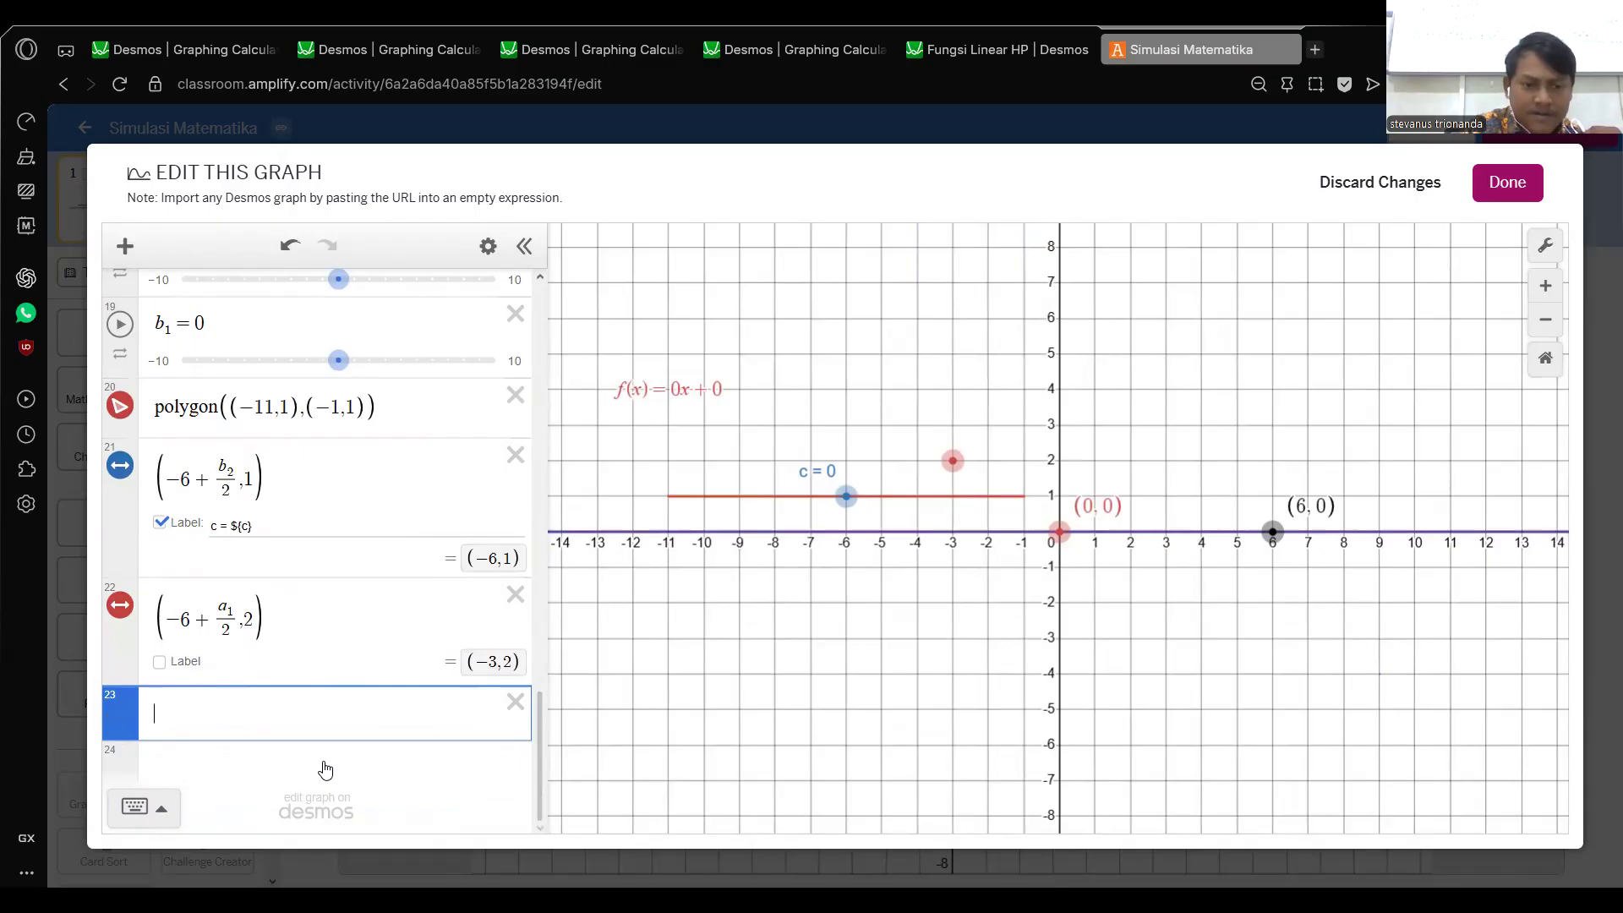
key("ctrl+v")
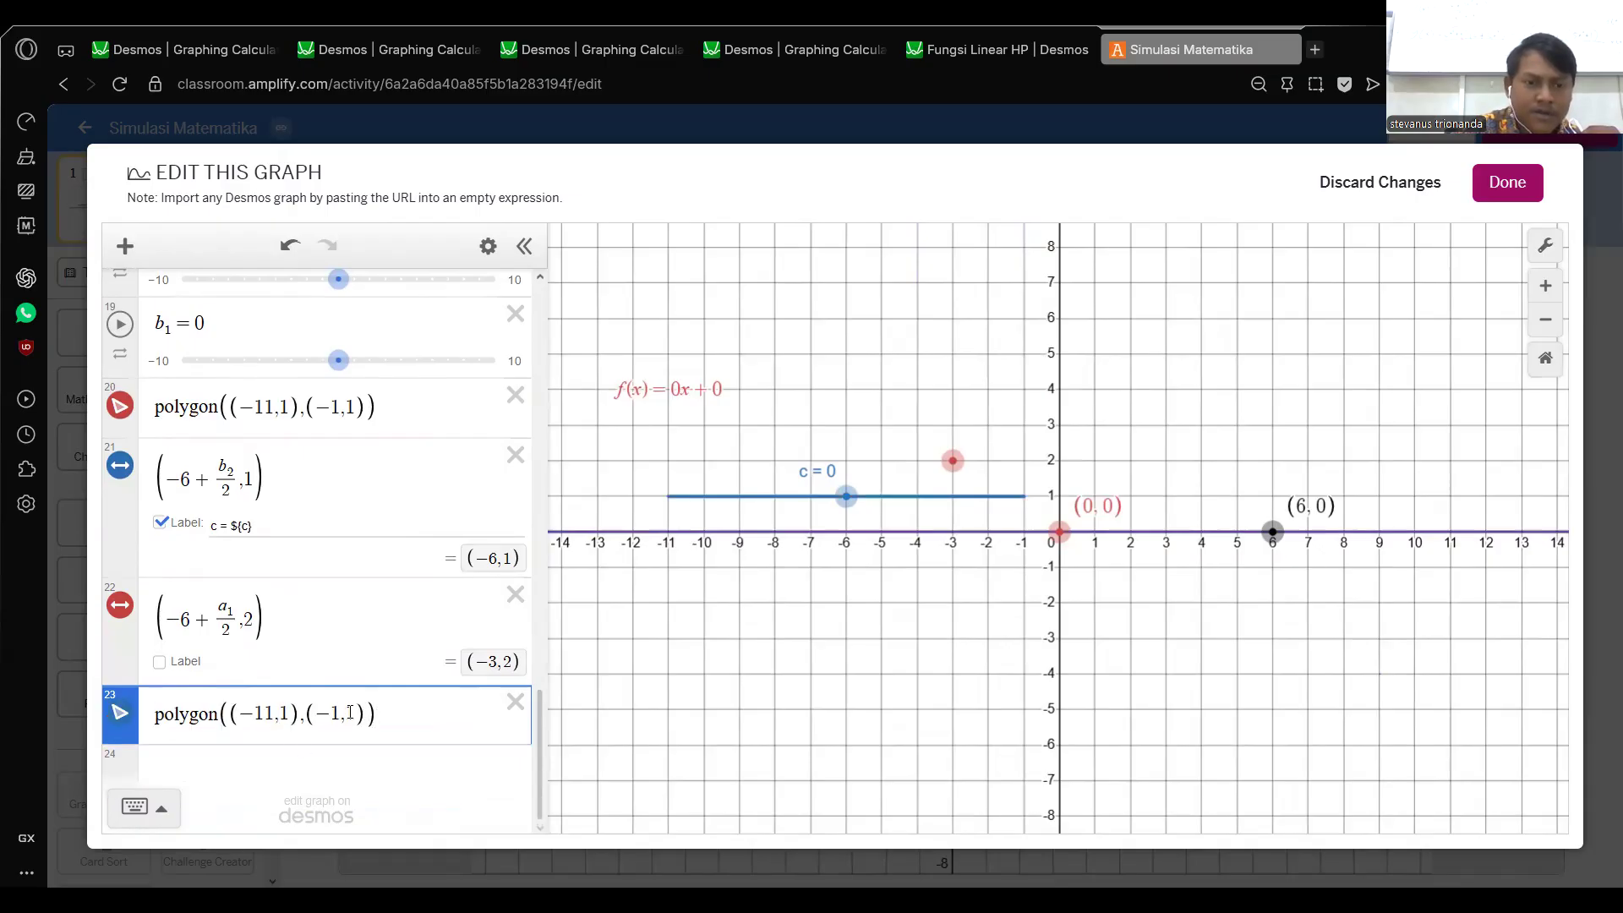
key("BackSpace")
type("2")
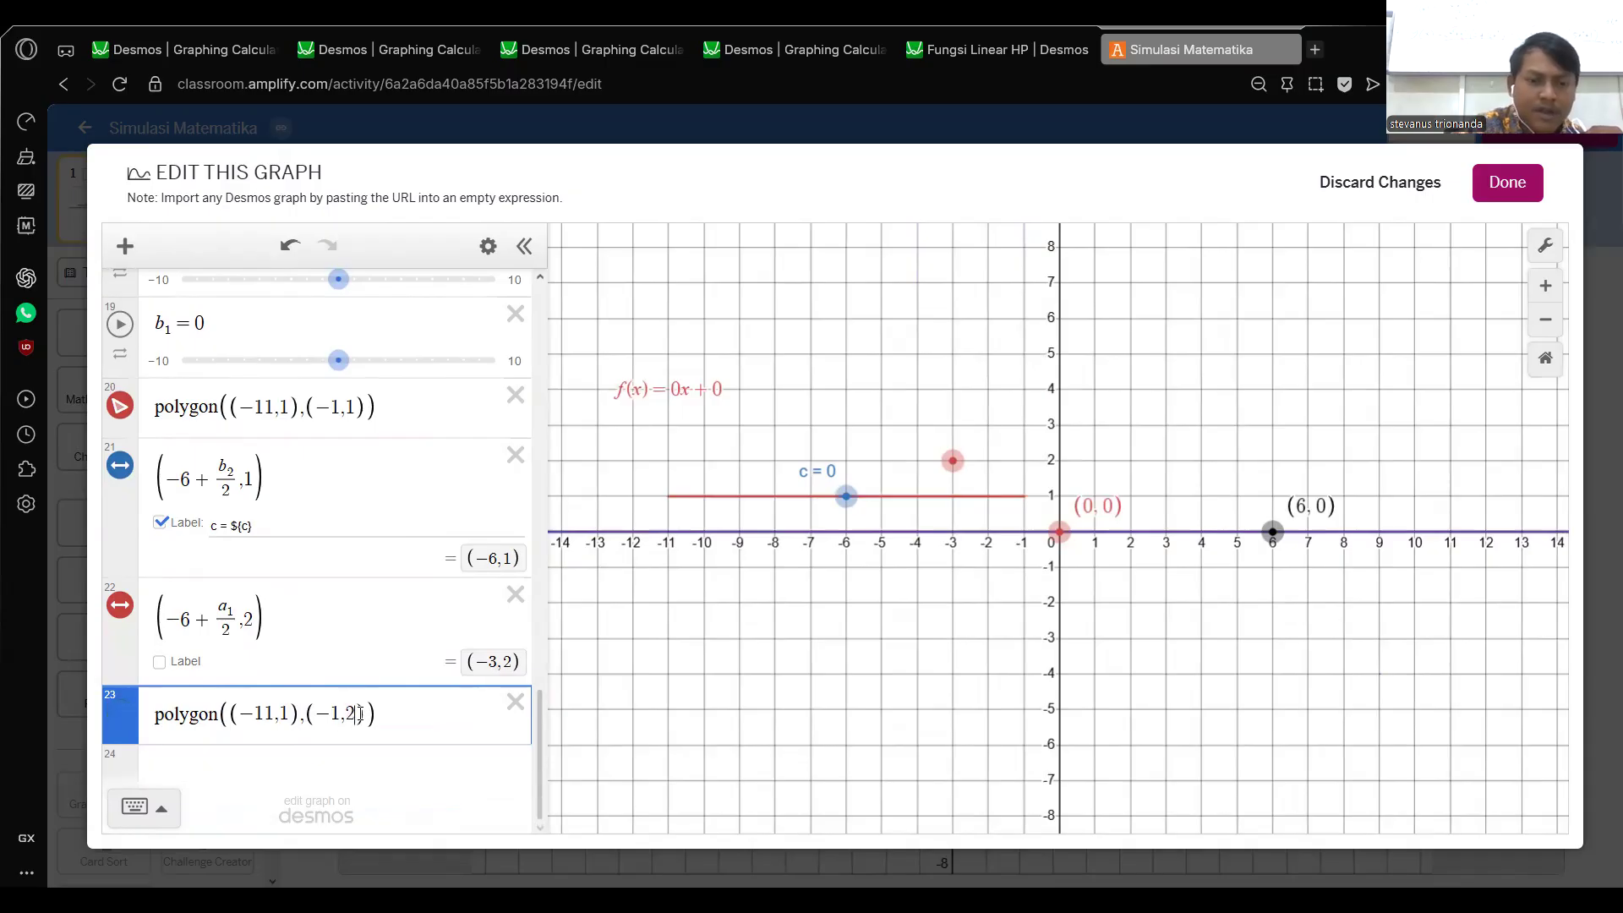
key("Left")
key("Left")
key("Left")
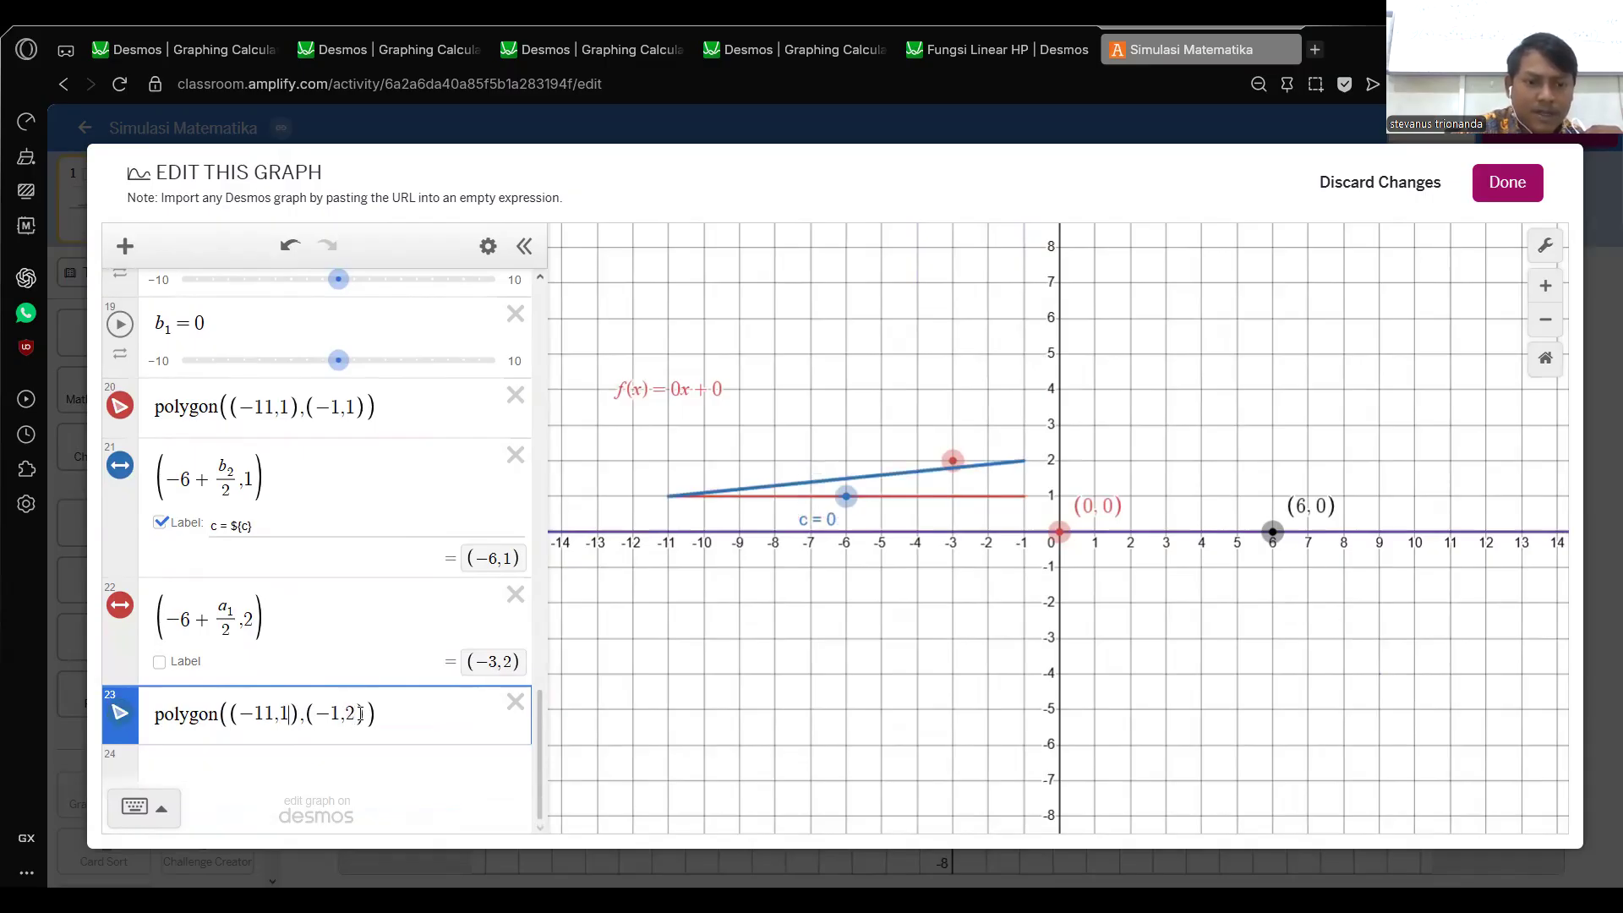
key("BackSpace")
type("2")
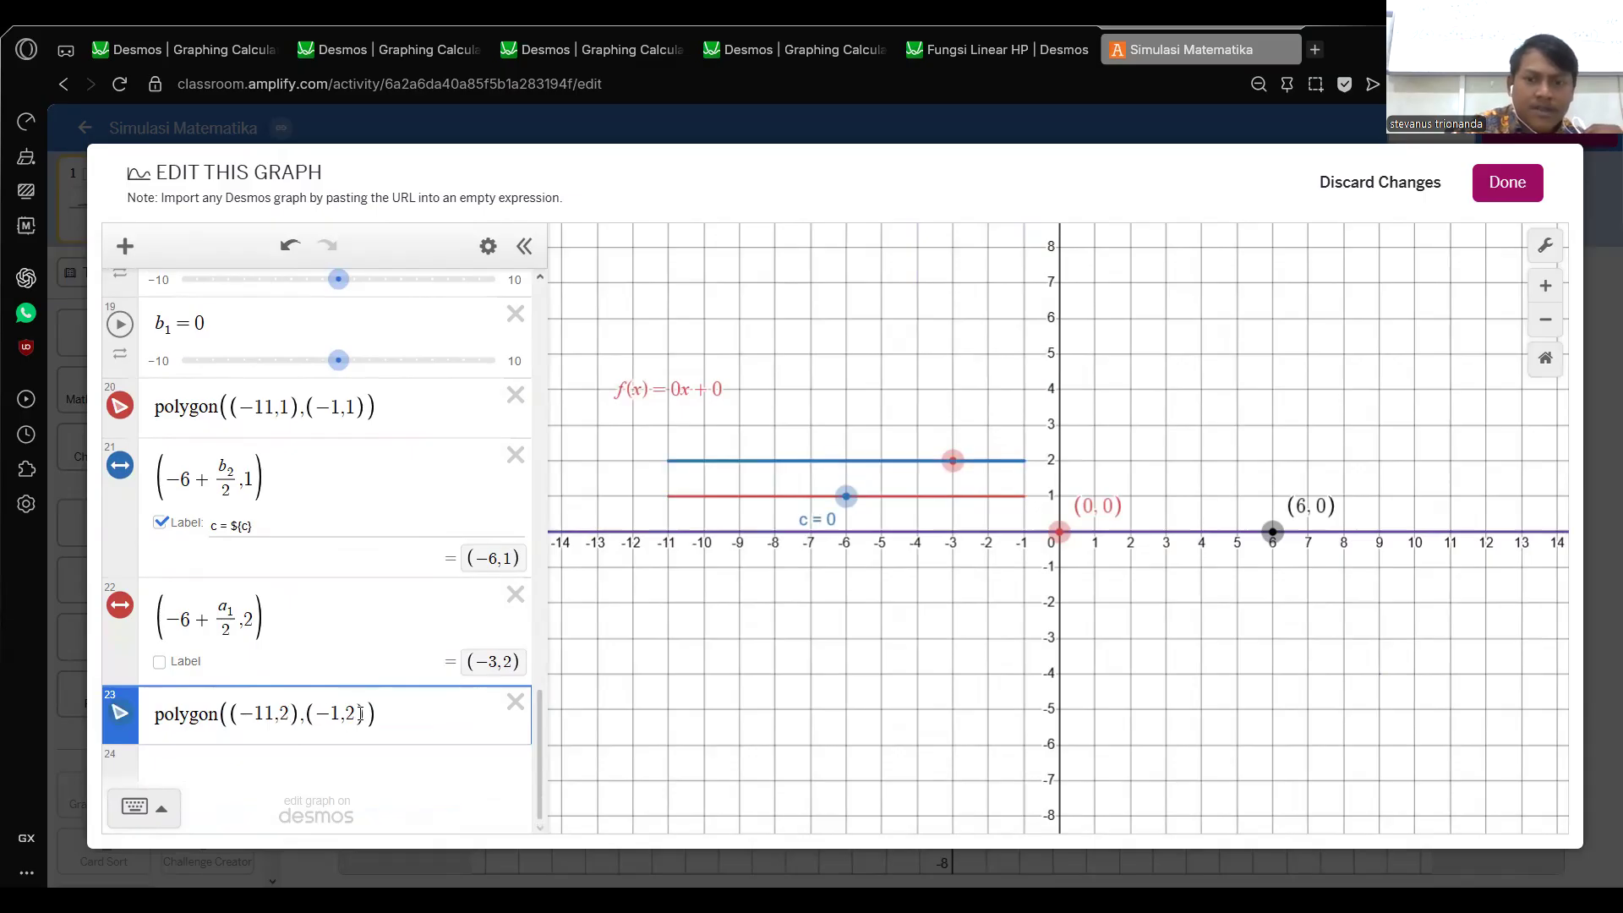
Turn on the label of the point (-6+a_1/2,2) and set its text to m = ${m}.
left_click(163, 662)
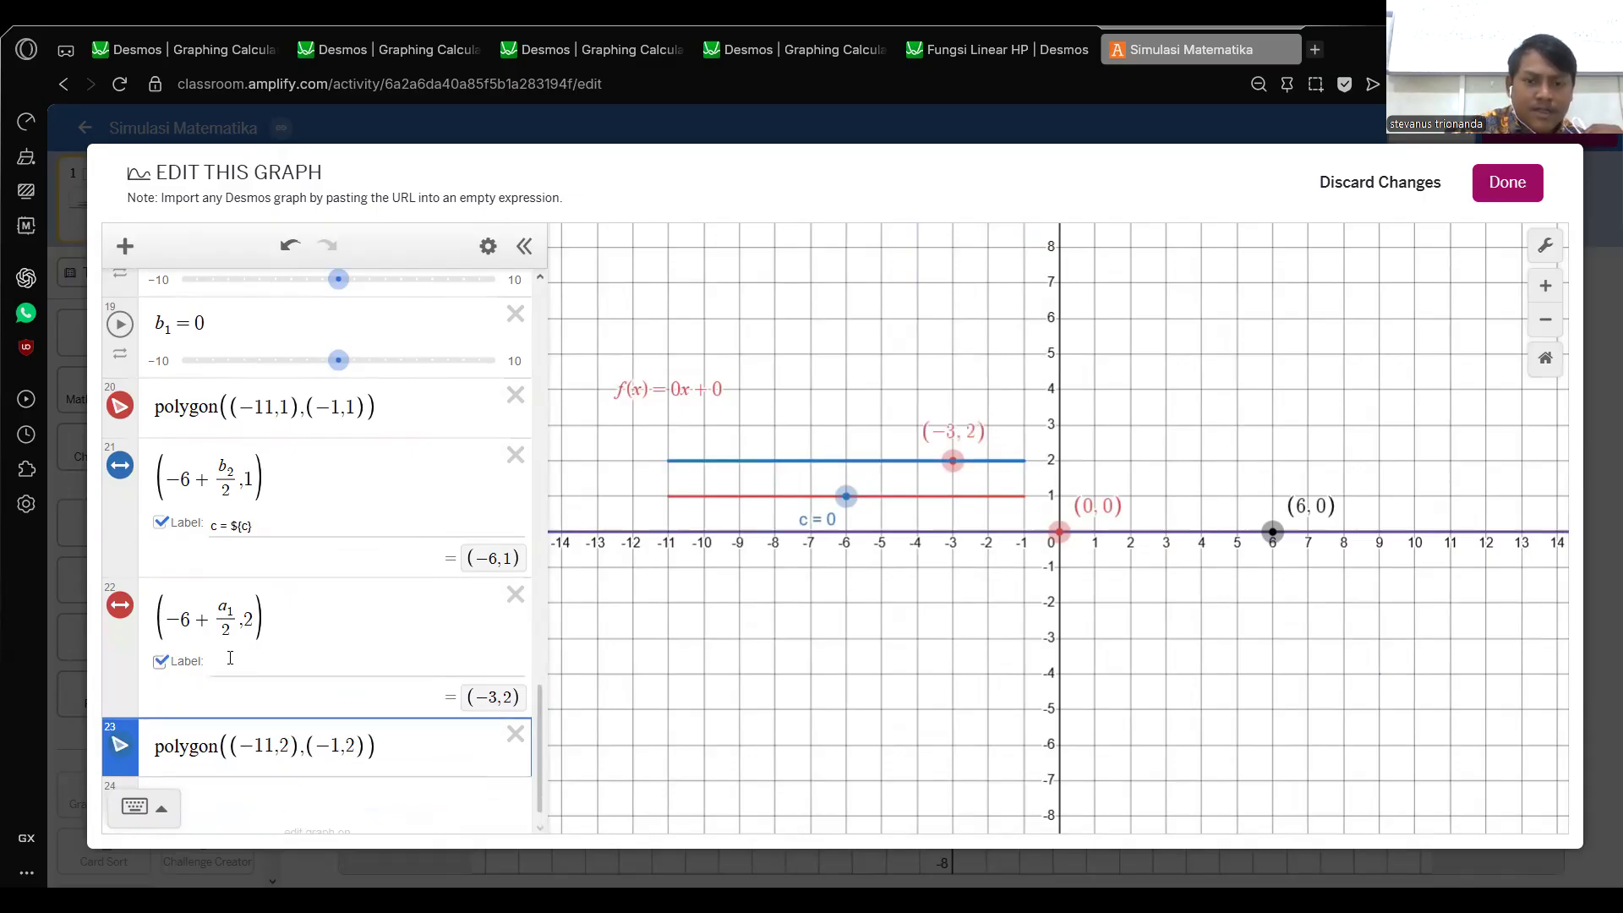
left_click(290, 676)
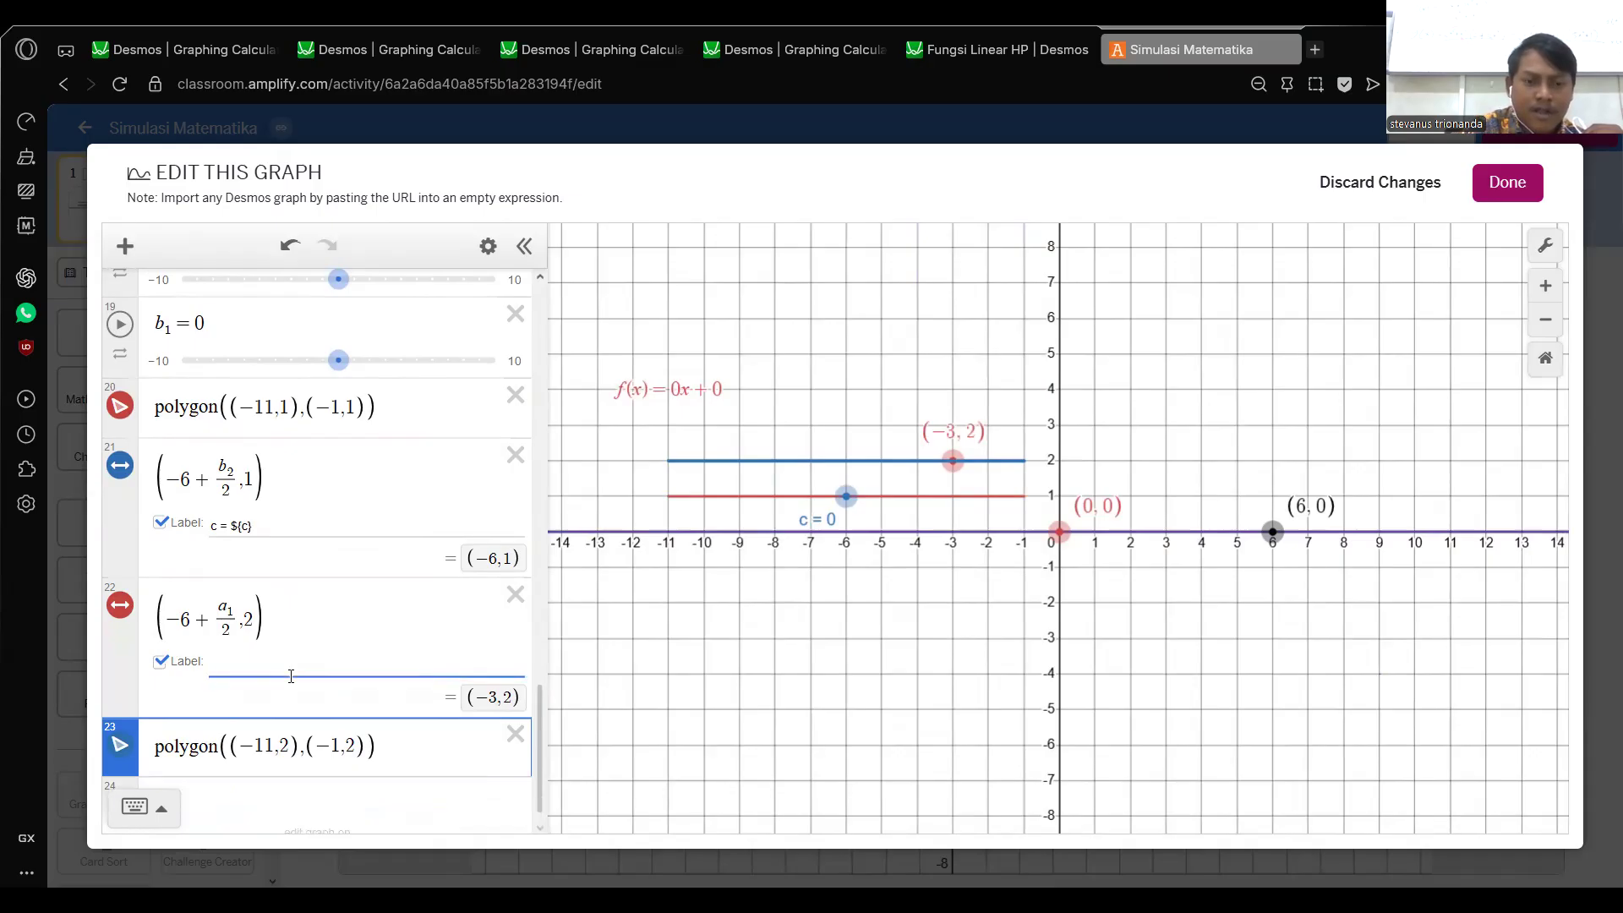
type("m")
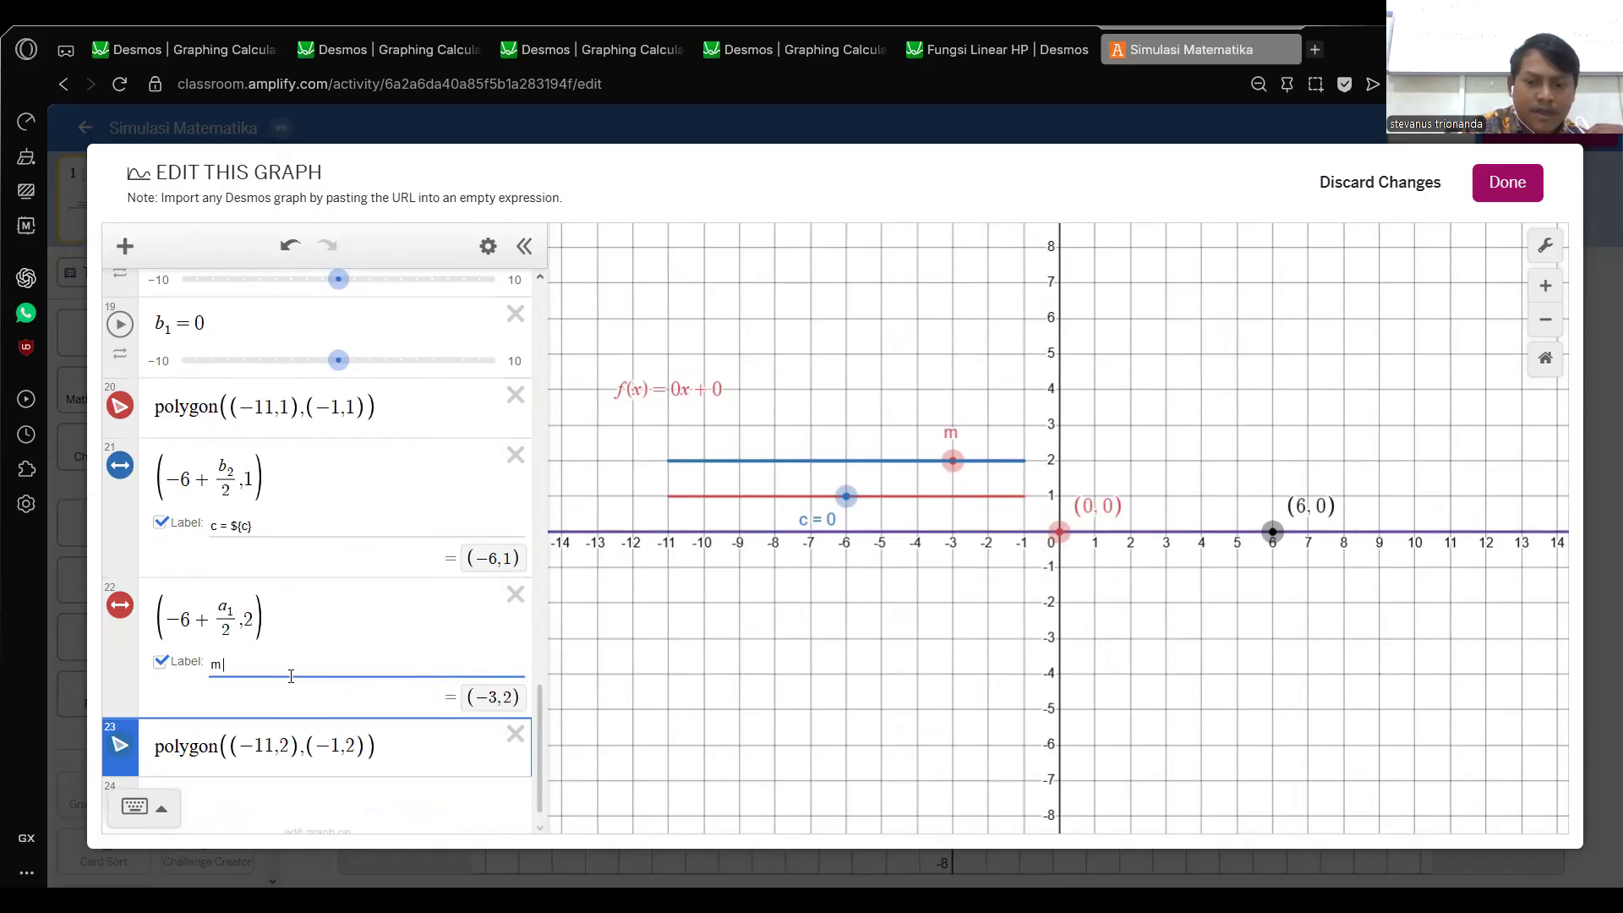
type(" =")
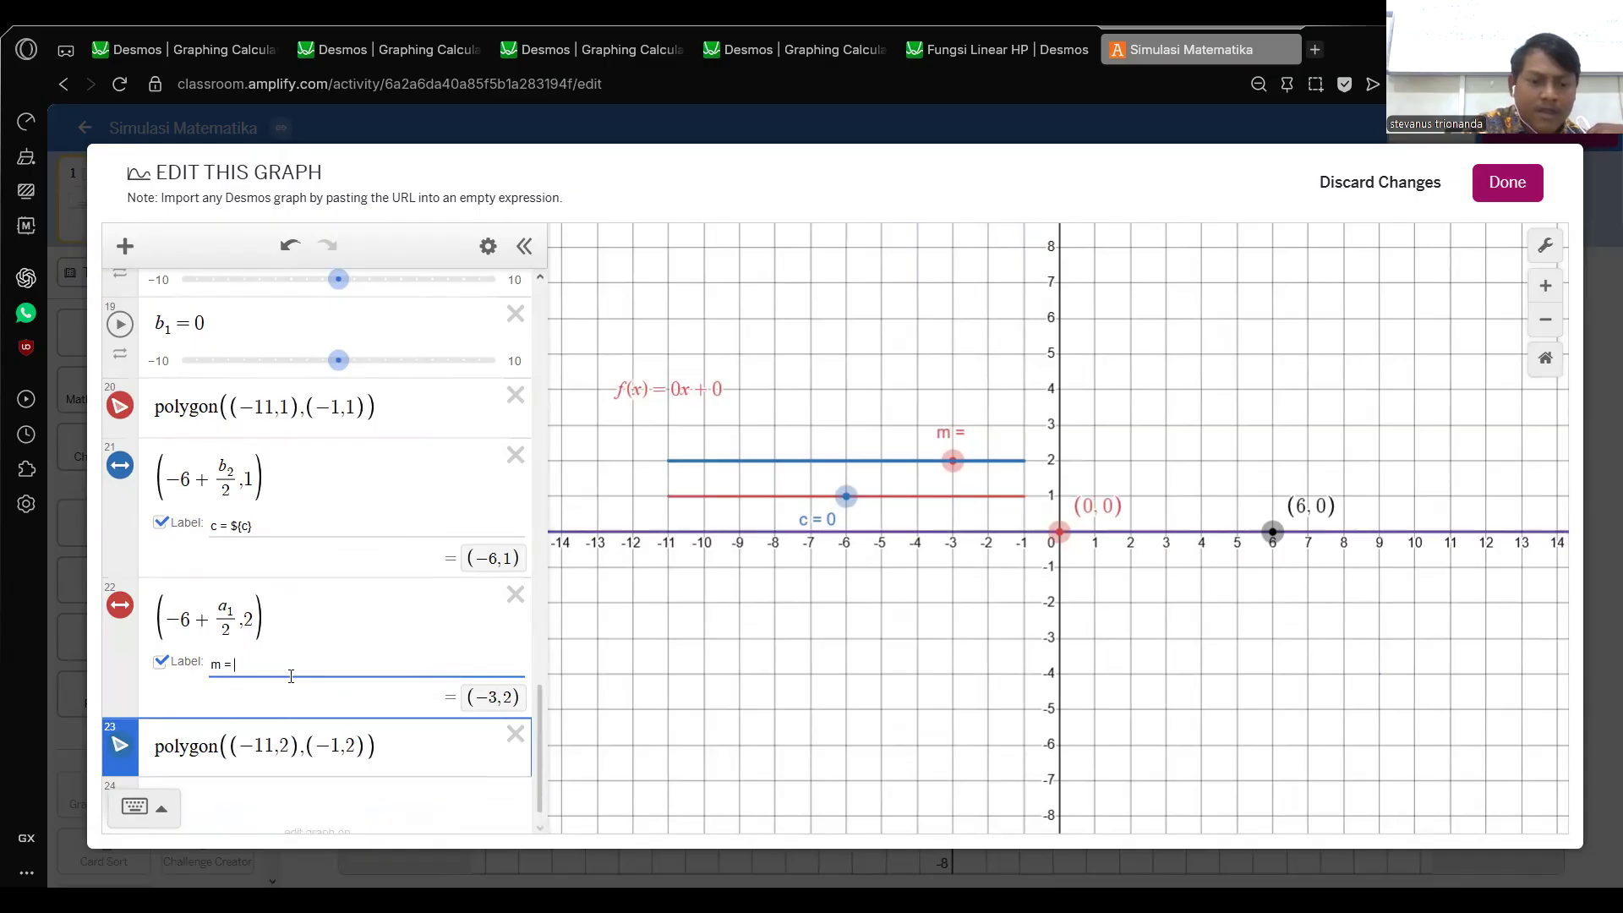
type(" ${}")
type("m")
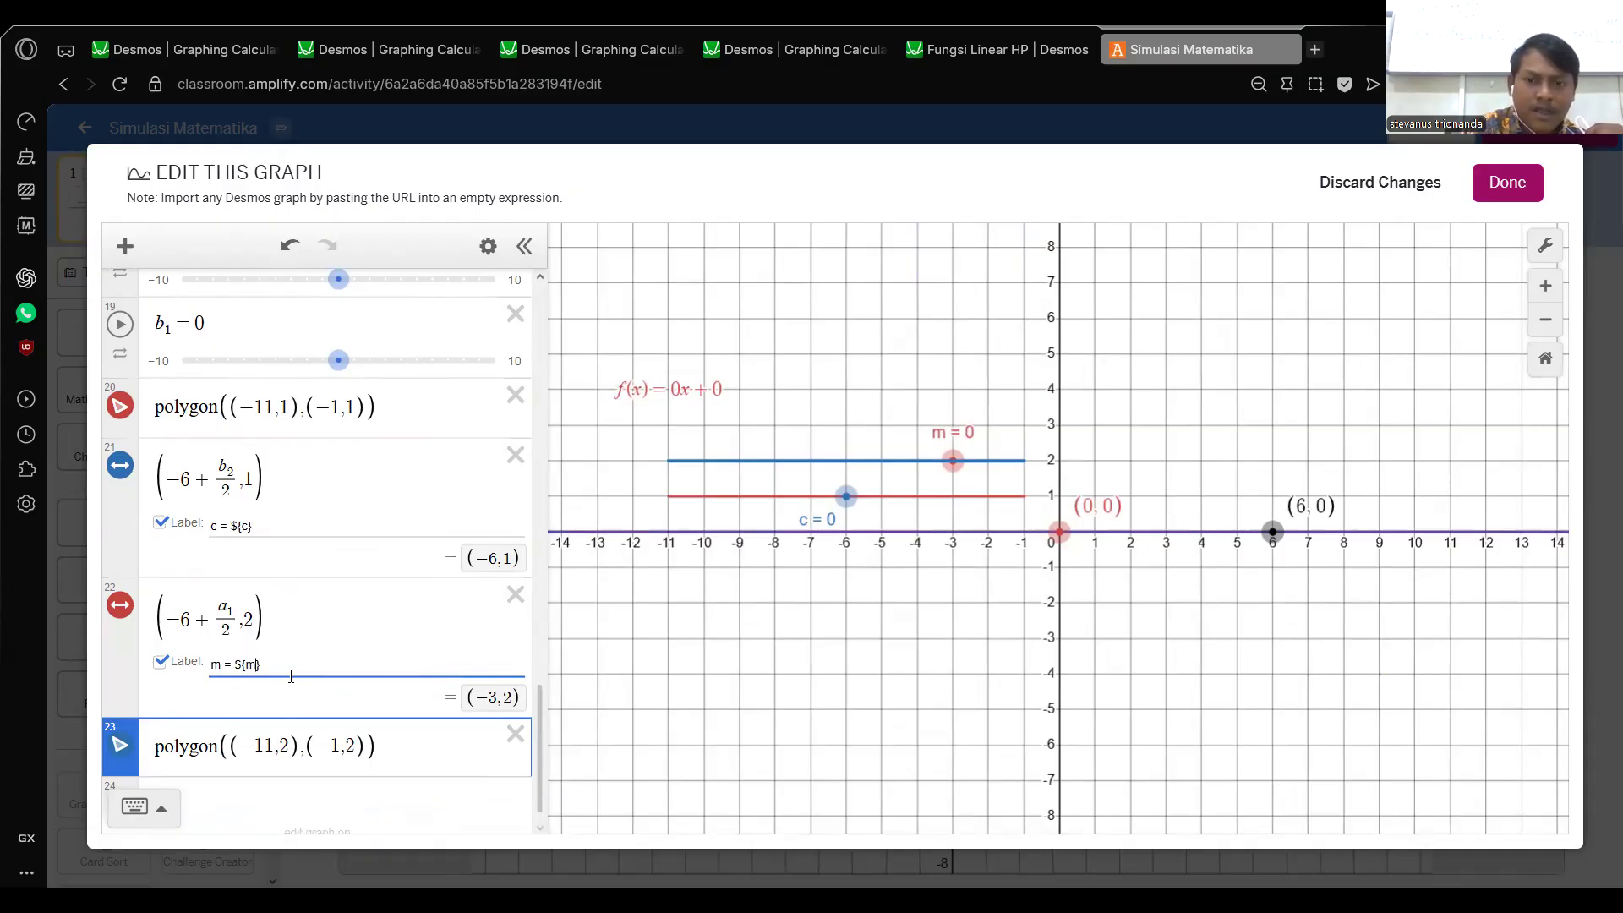
Slide the track points to m = 1 and c = 4, and finish editing the graph.
left_click_drag(950, 461, 773, 465)
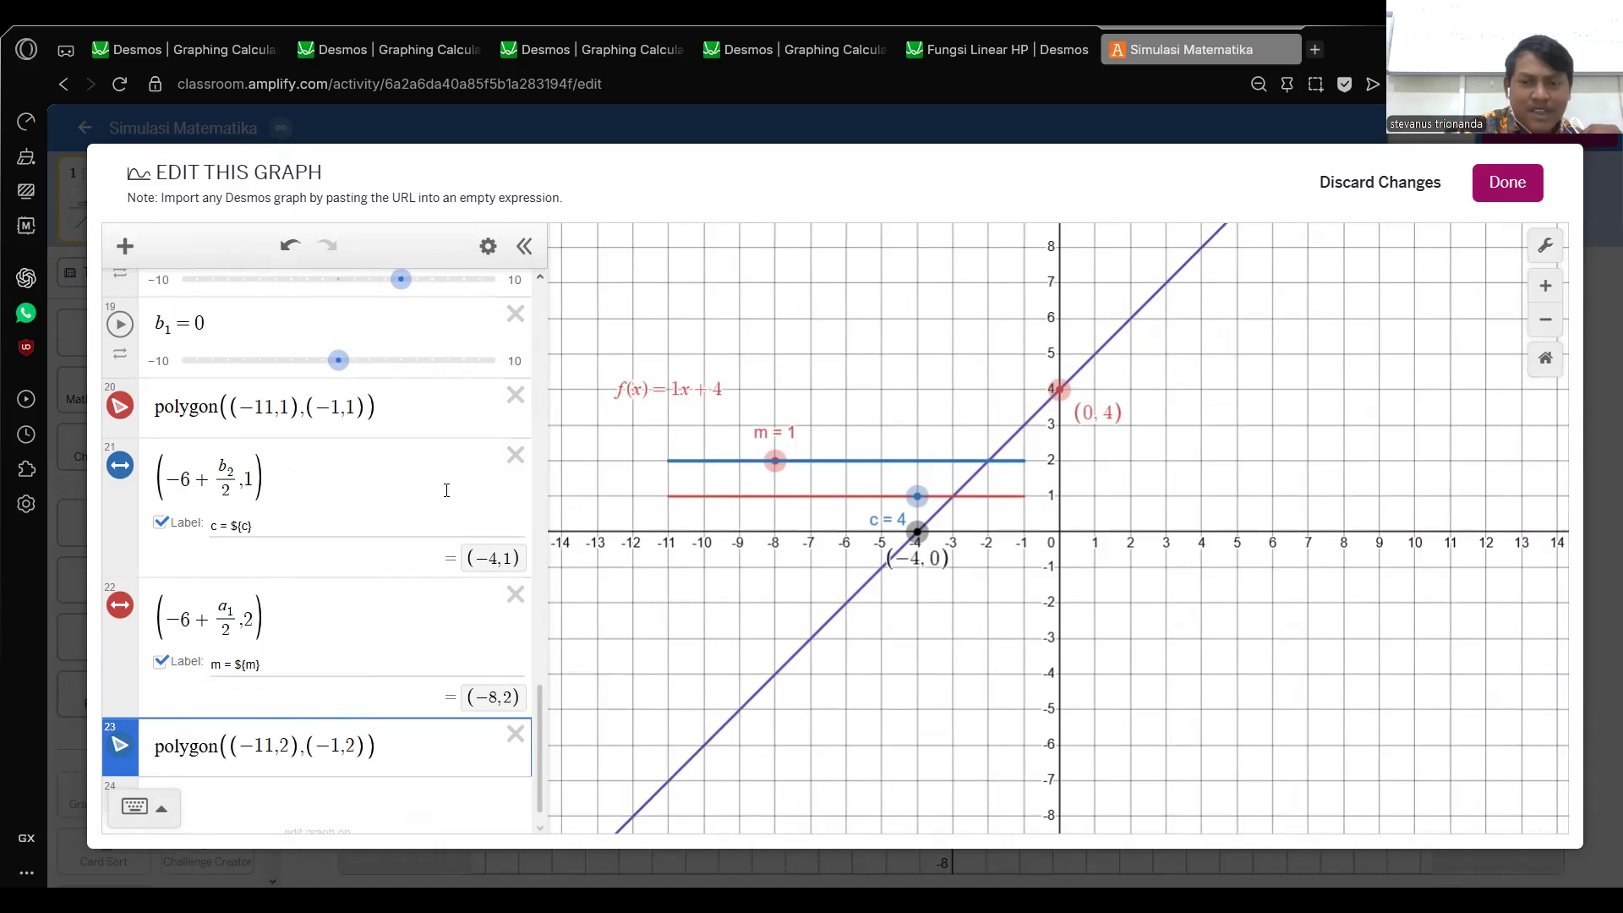
left_click(1510, 194)
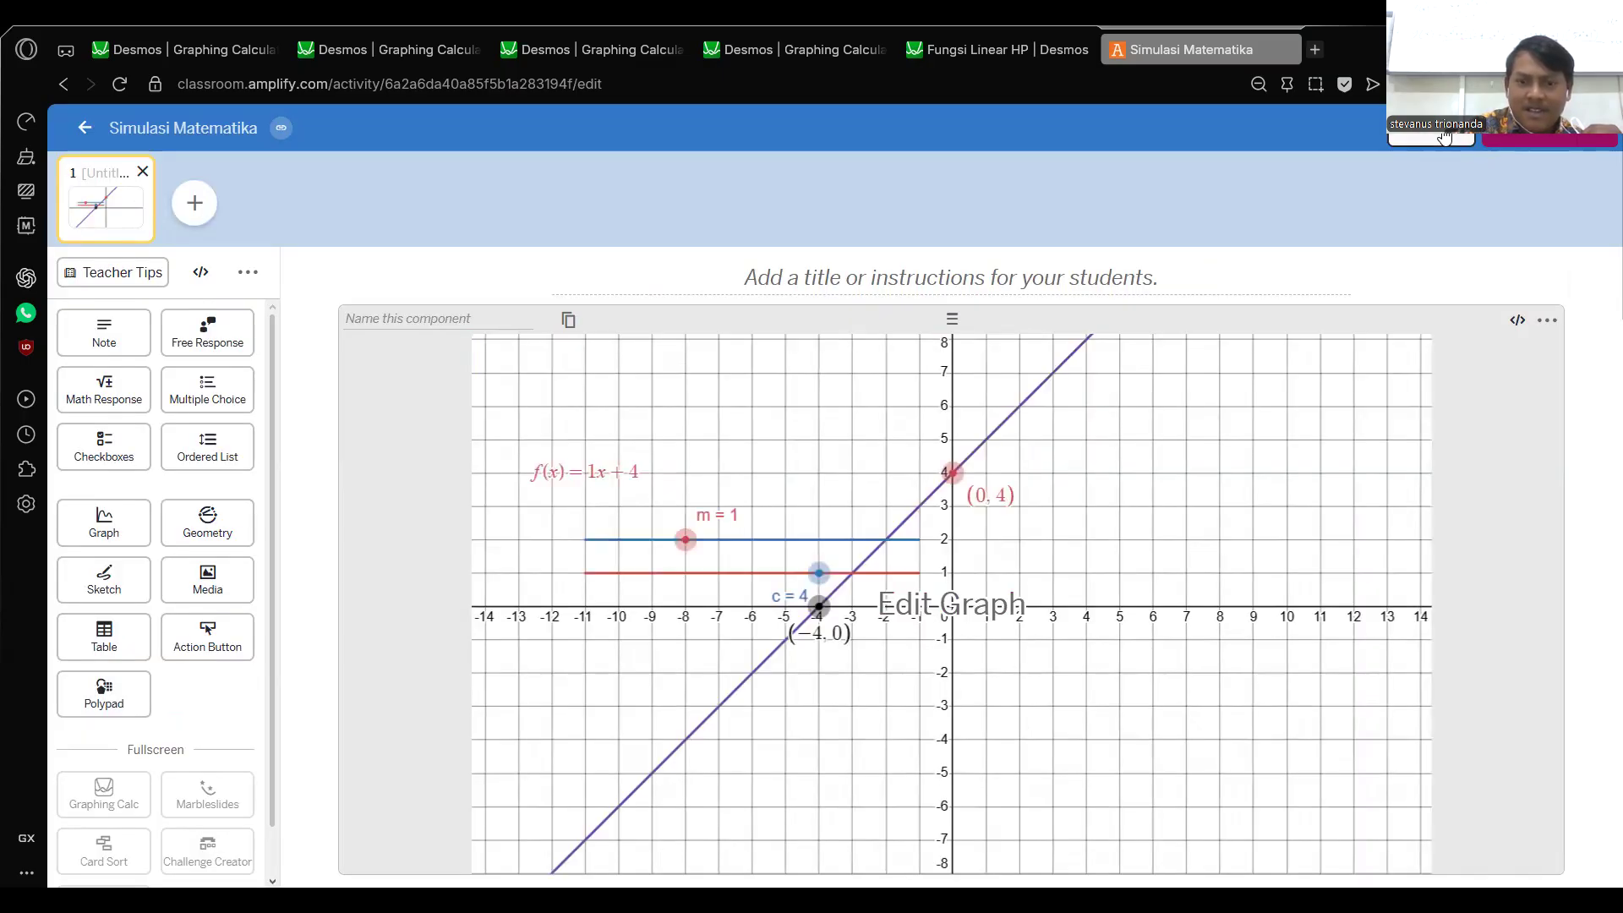
Preview the activity as a student, slide the c point to c = 10, and close the preview.
left_click(1441, 142)
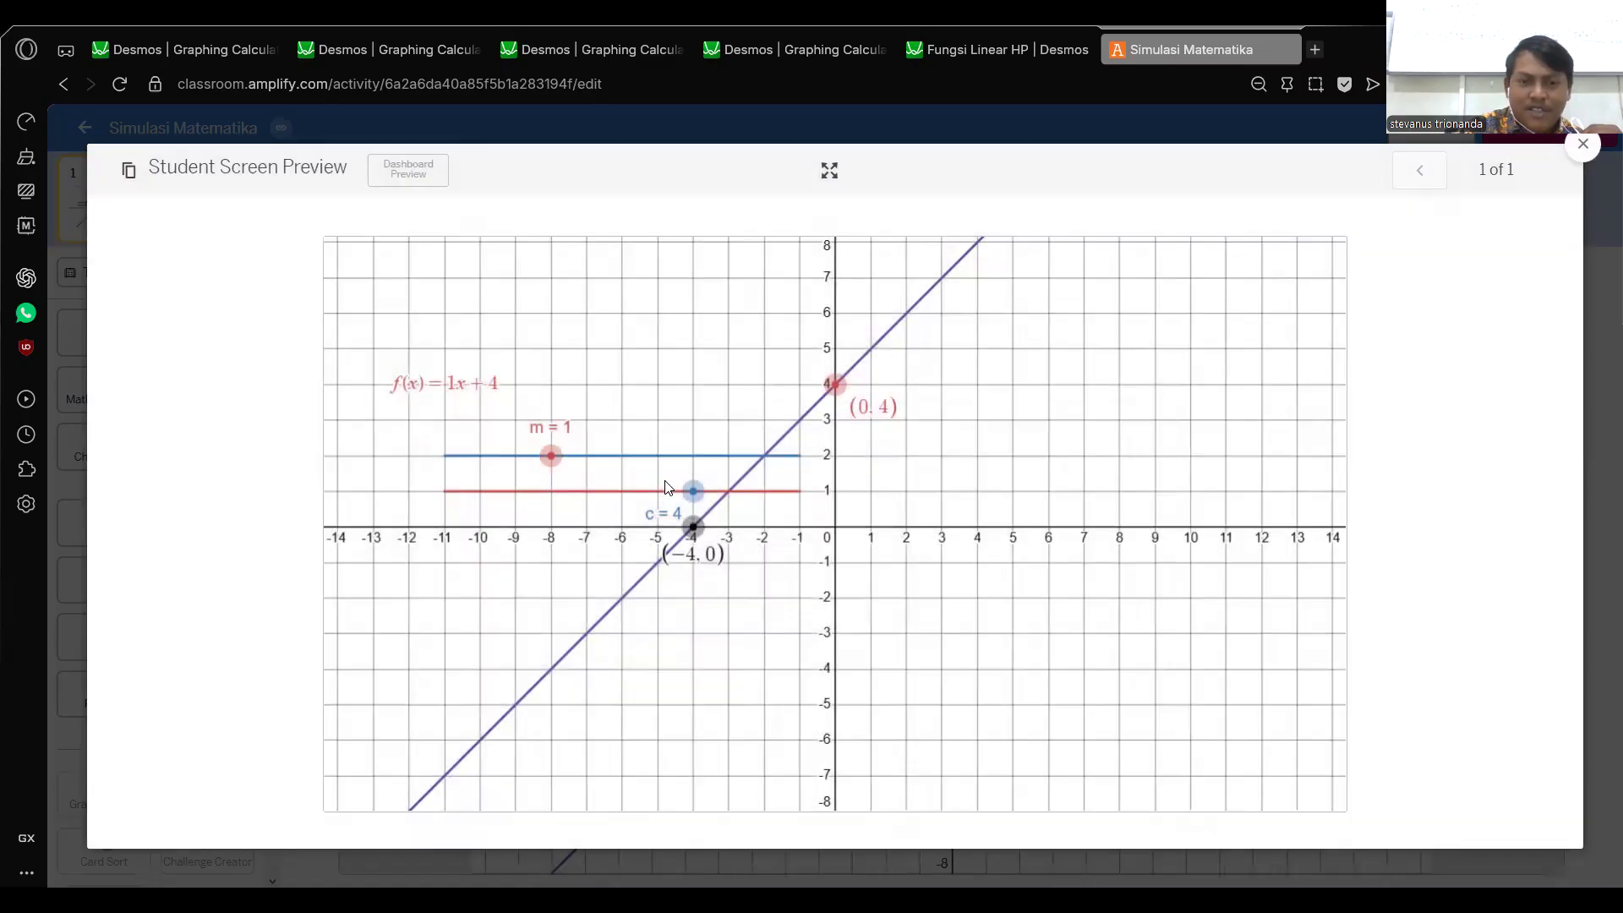
left_click_drag(690, 488, 799, 491)
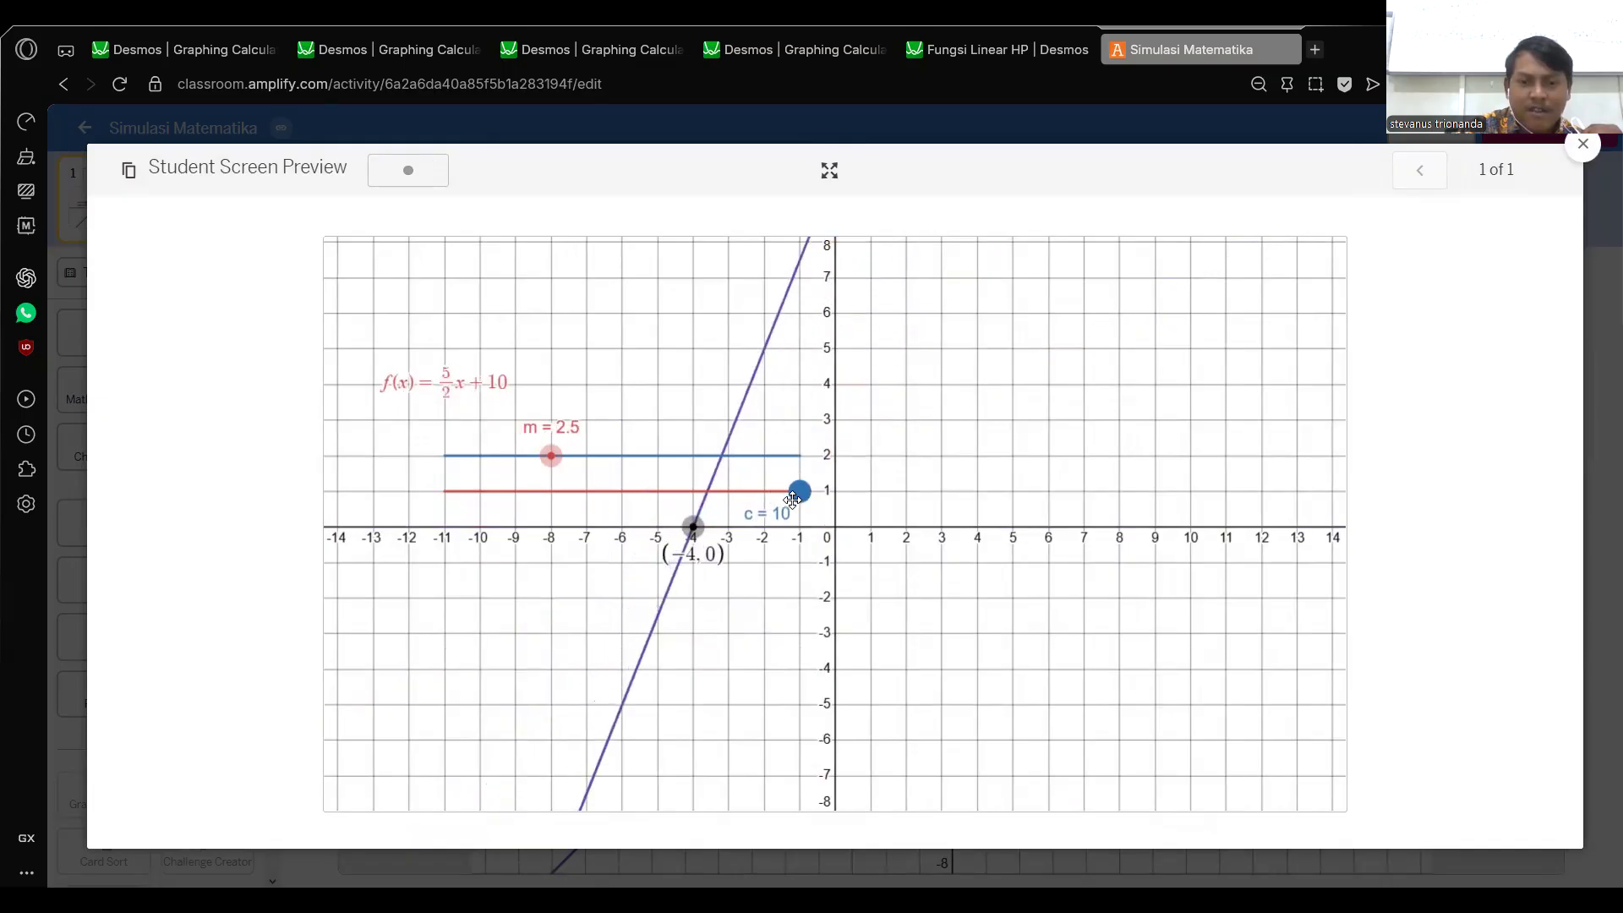
left_click(1579, 160)
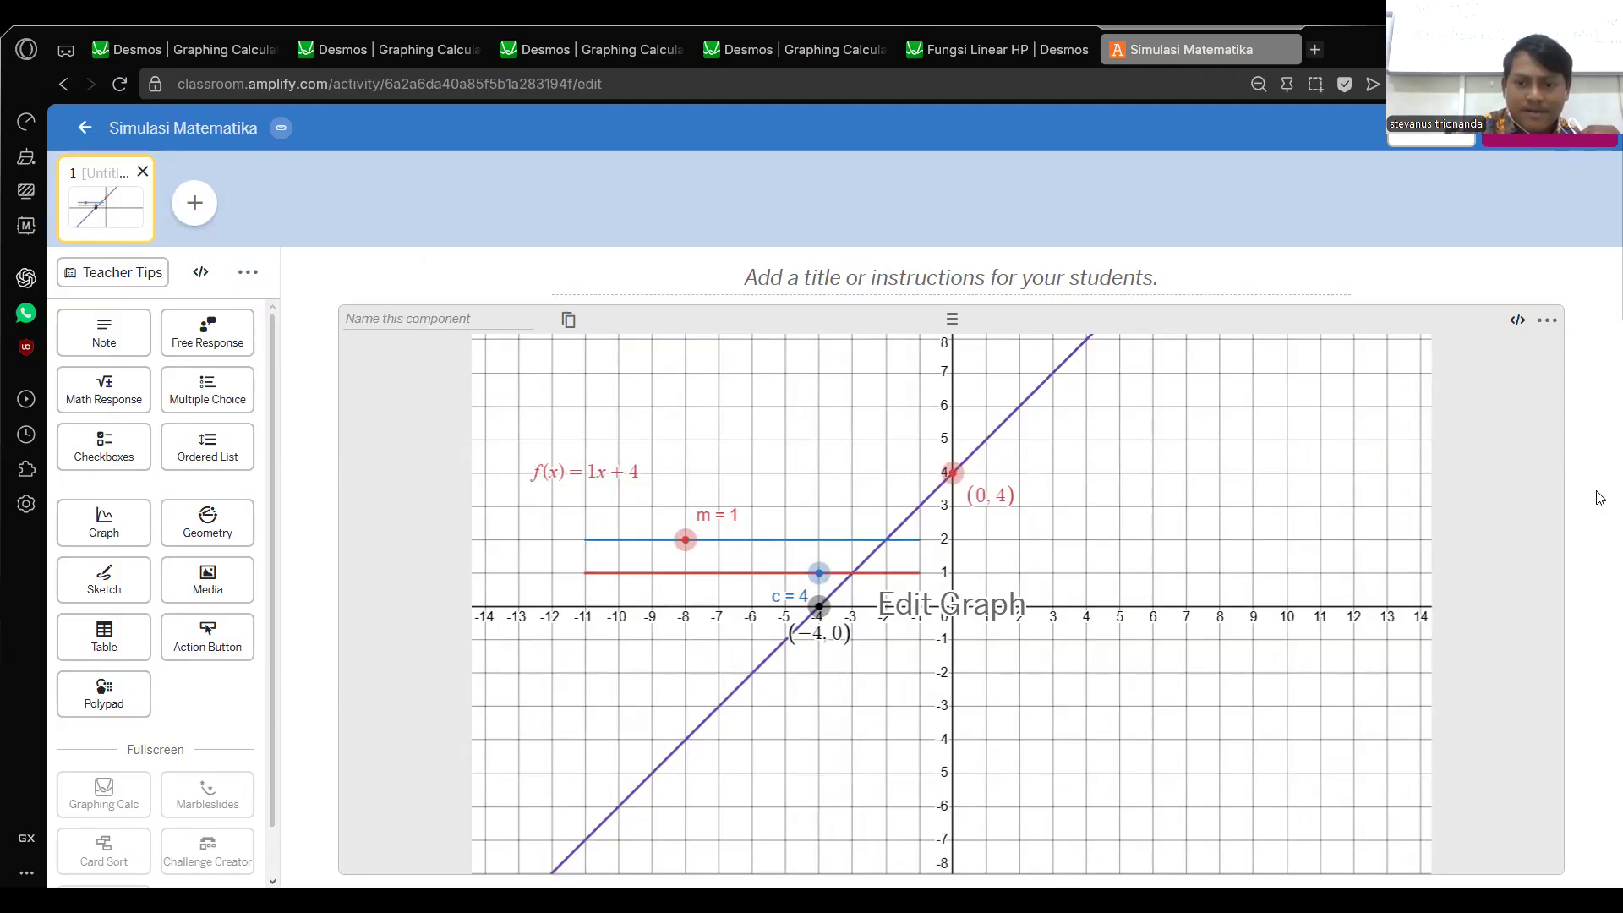
Switch to the slide presentation and advance to the "Perlu Diingat" slide.
key("alt+Tab")
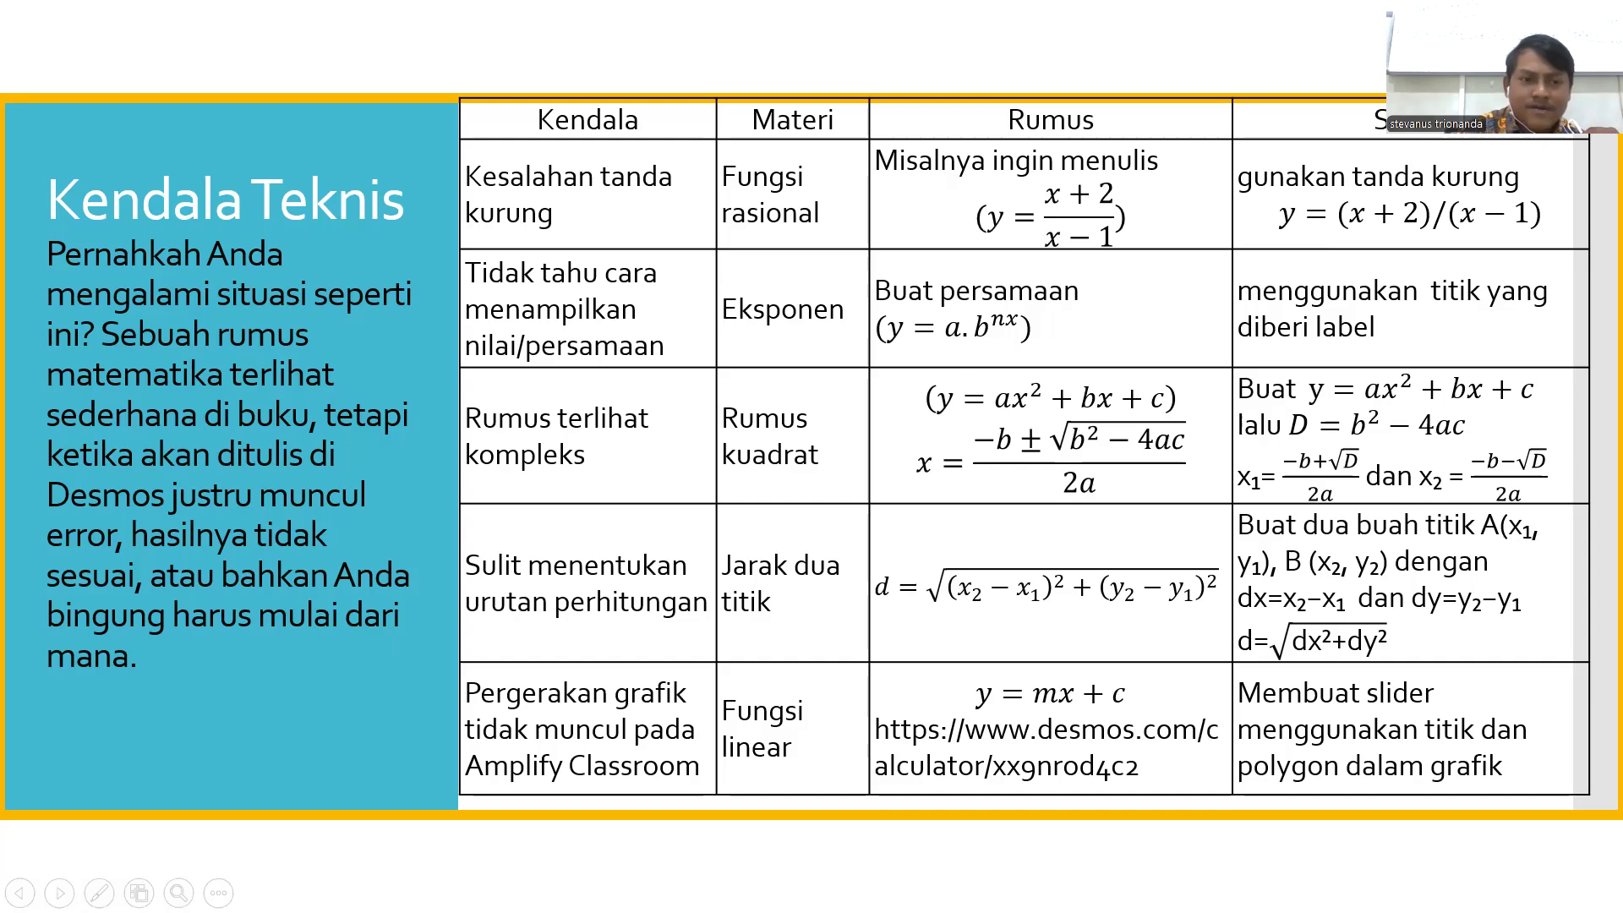
key("Right")
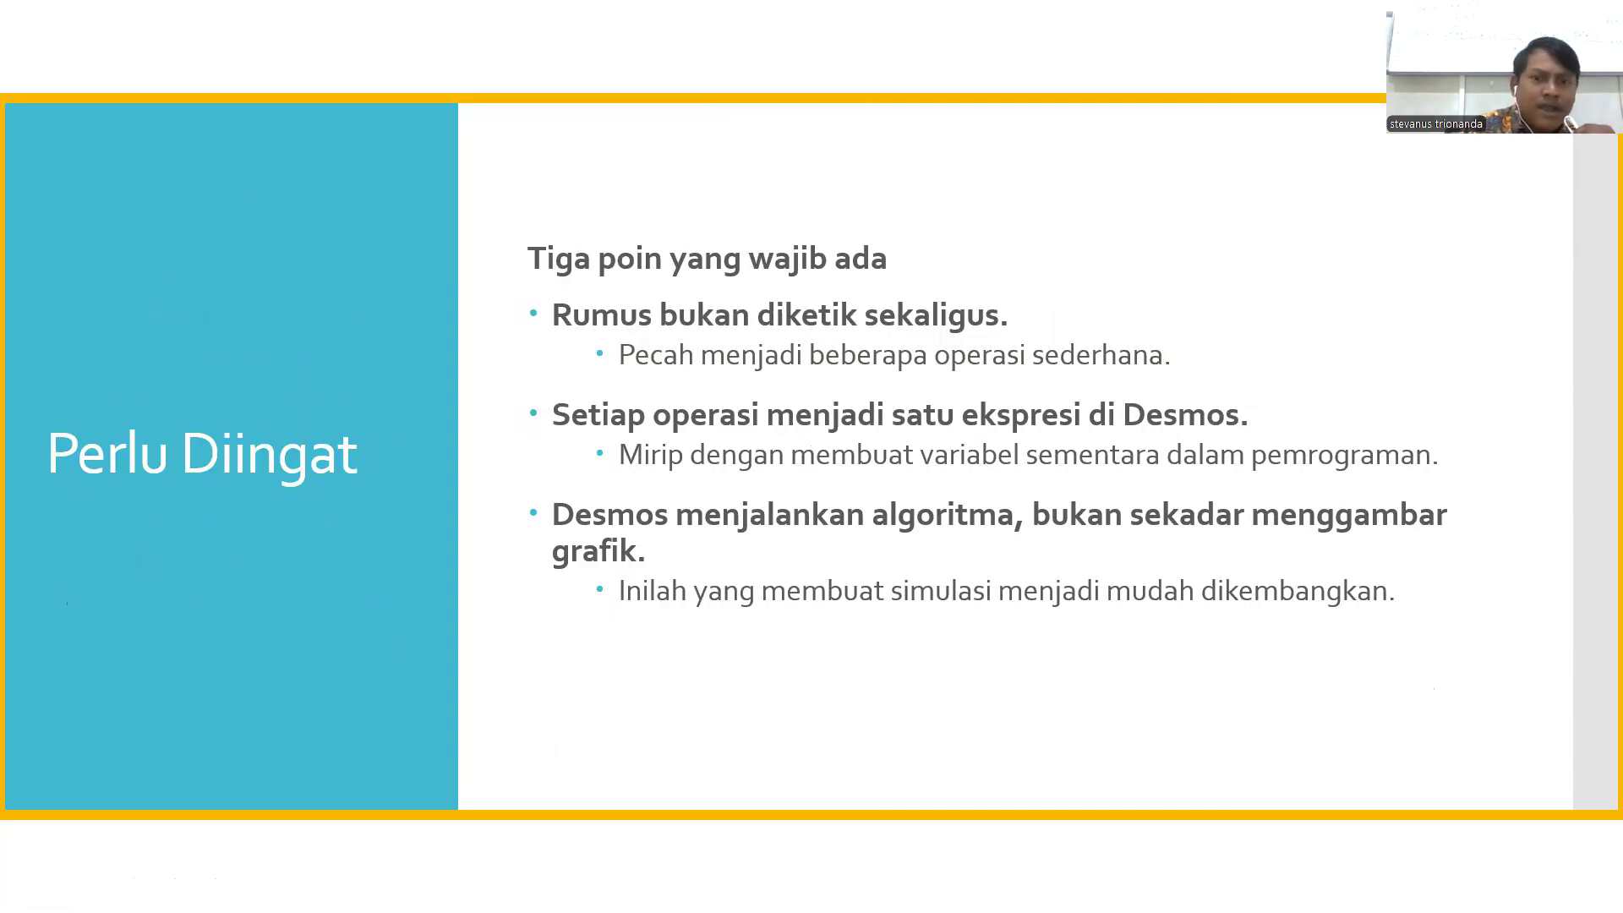